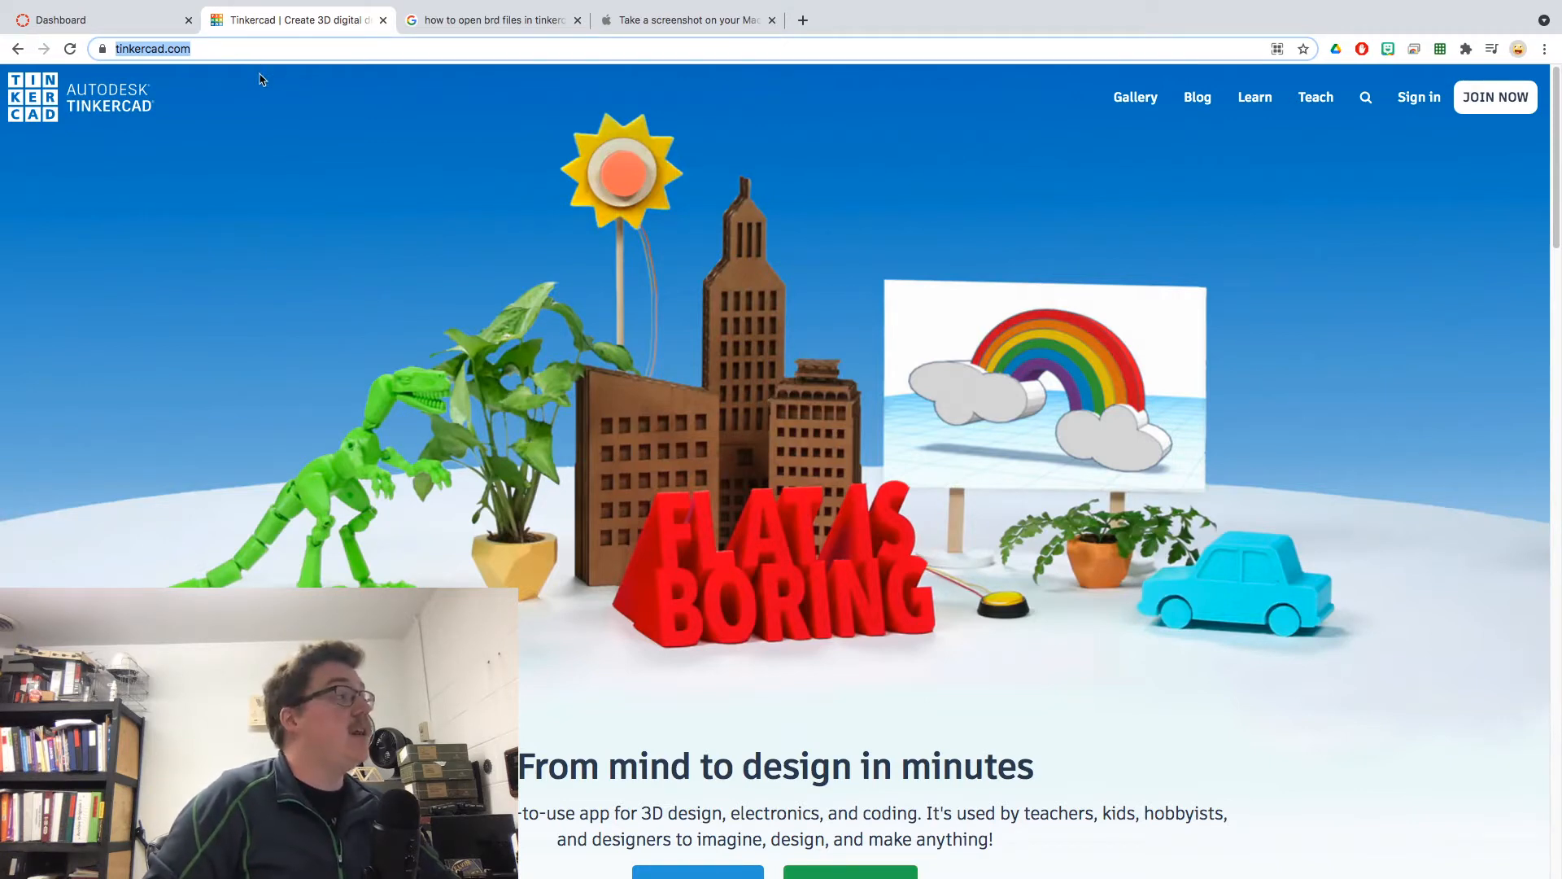
left_click(225, 50)
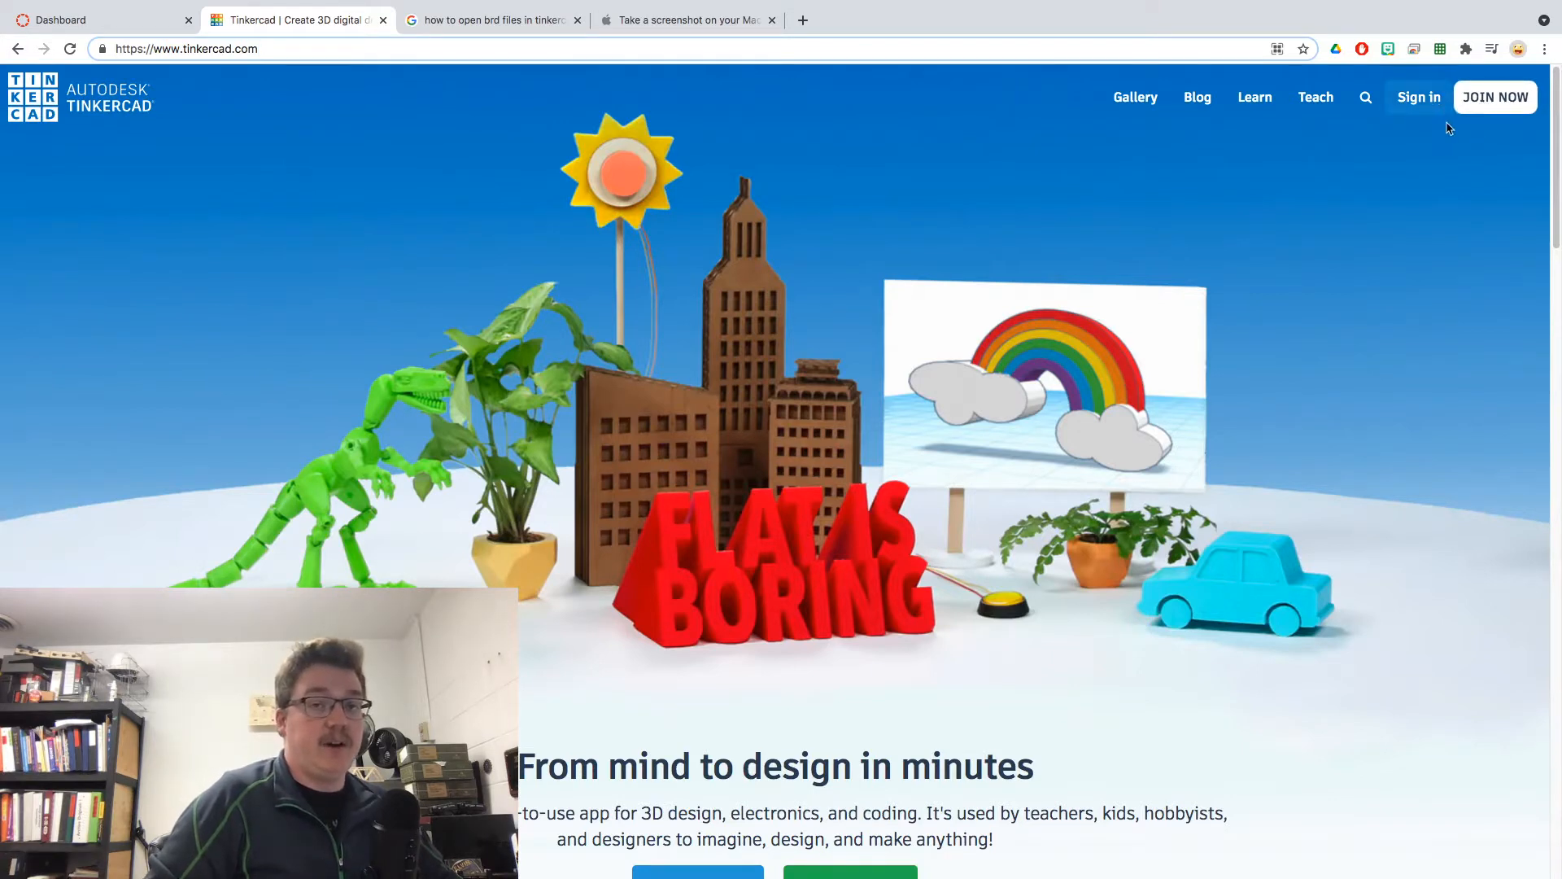
left_click(1506, 97)
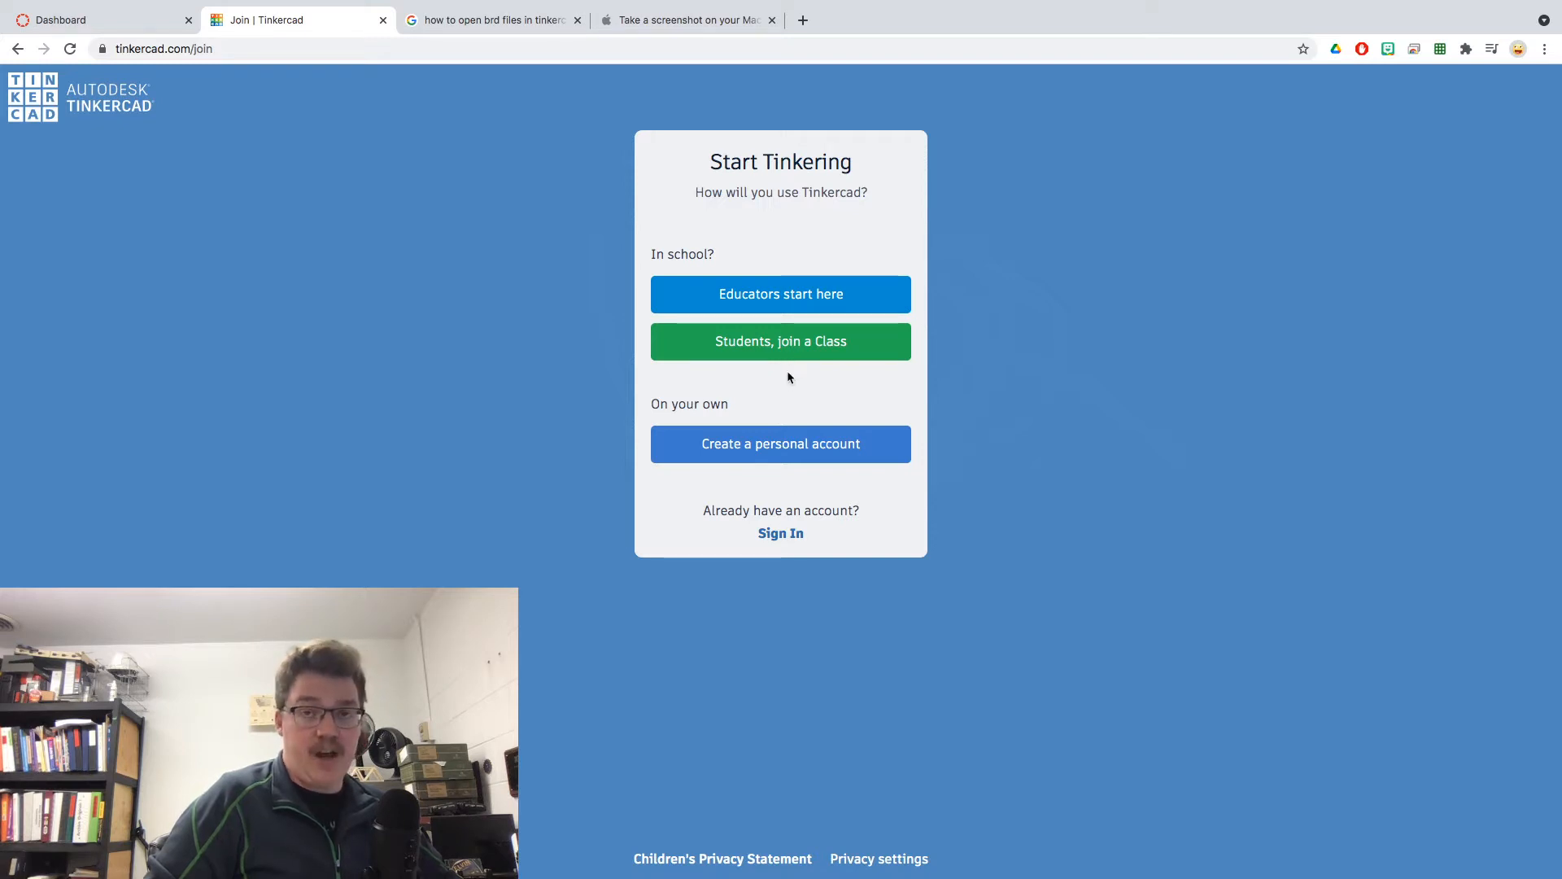
left_click(777, 445)
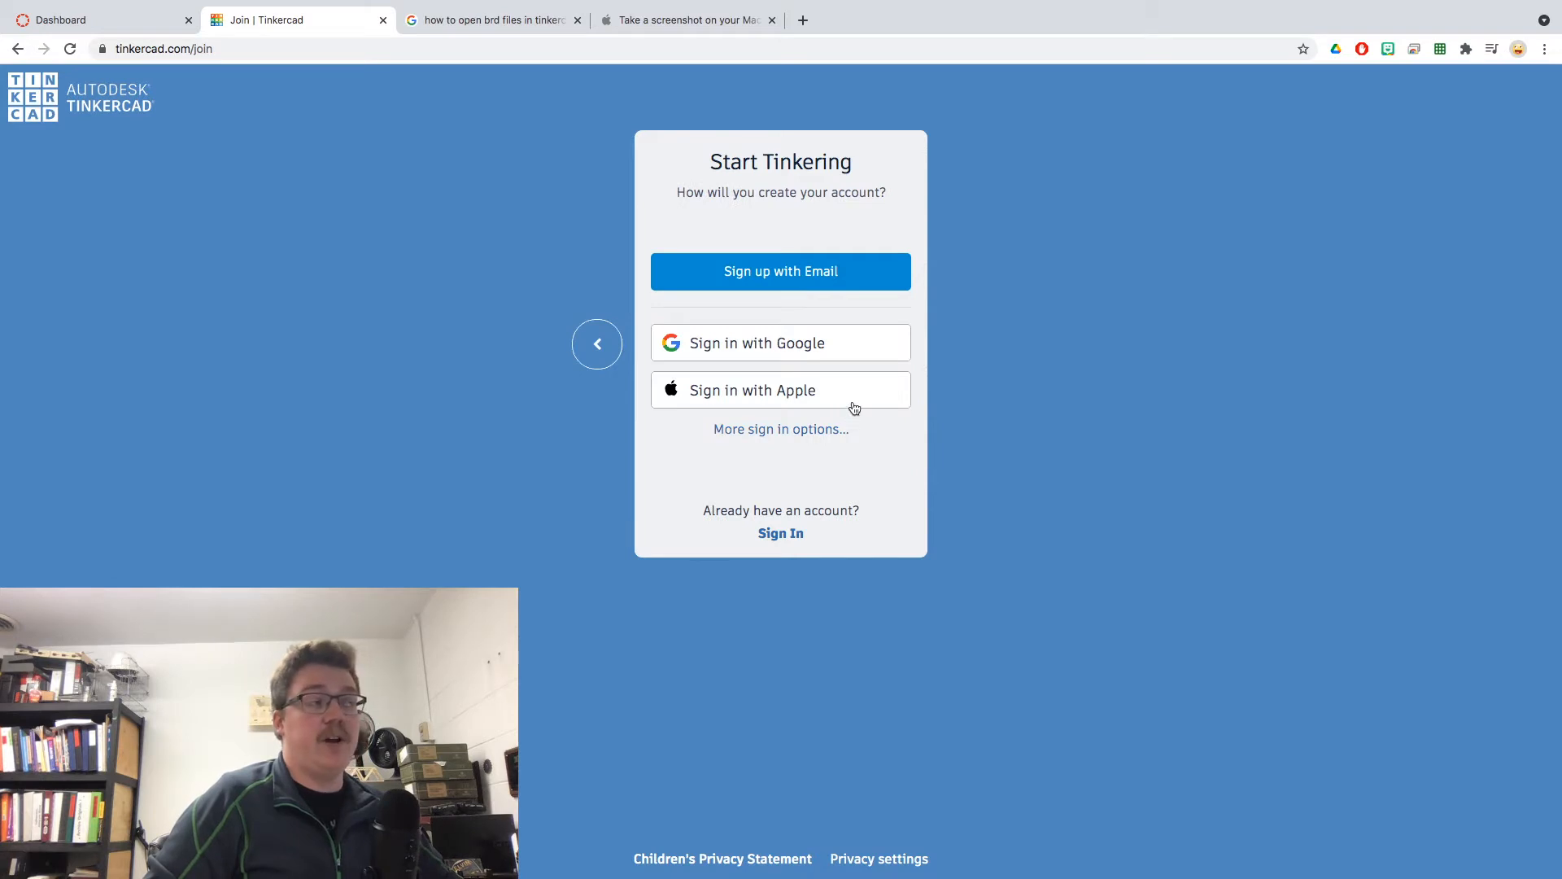
left_click(777, 354)
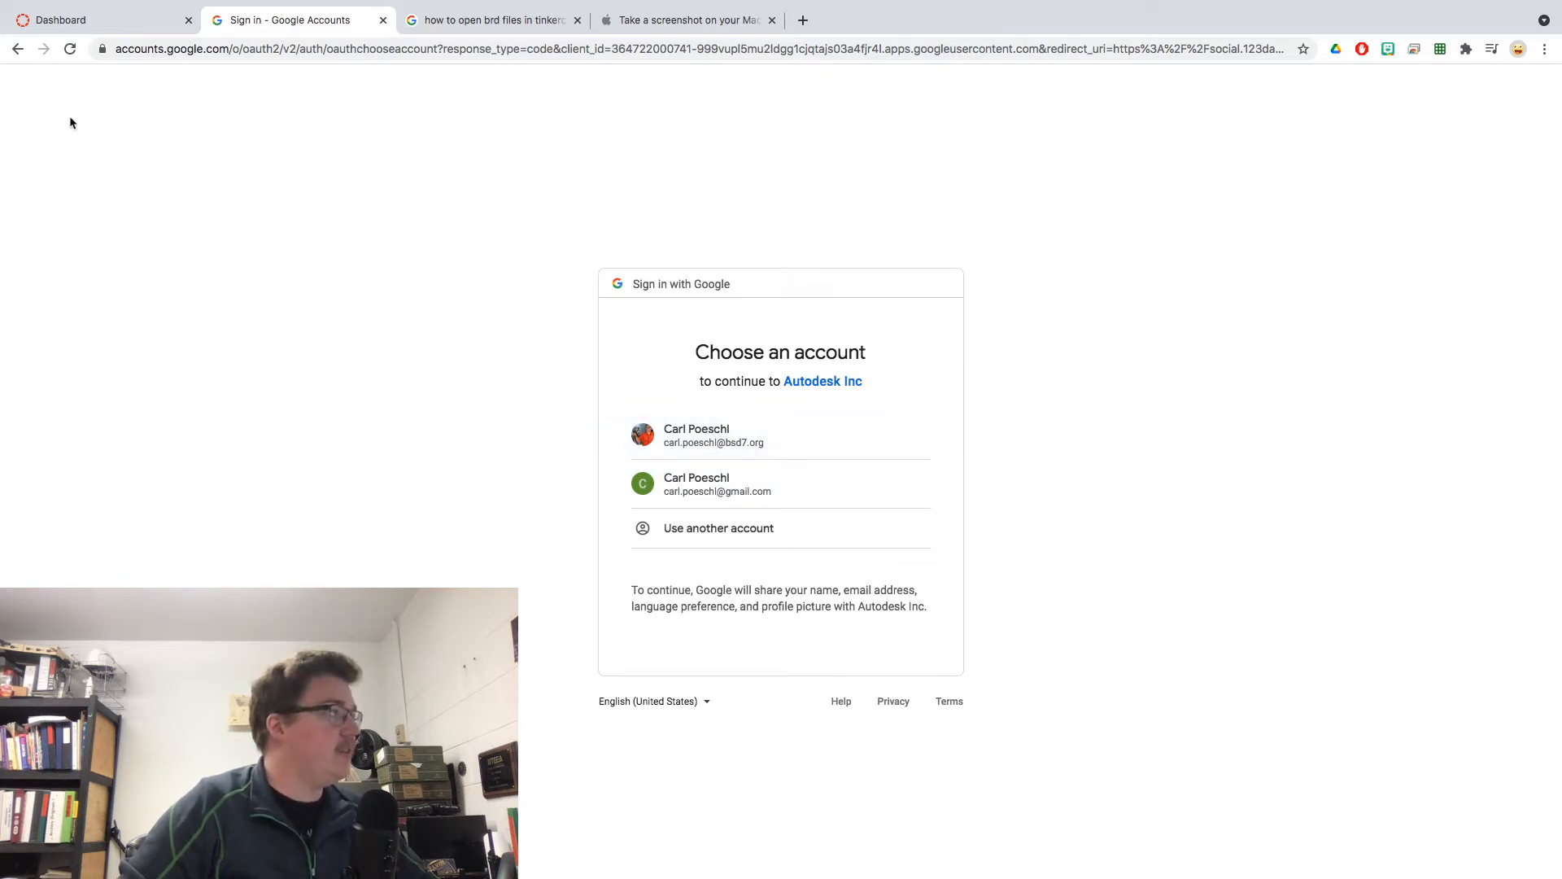
left_click(18, 49)
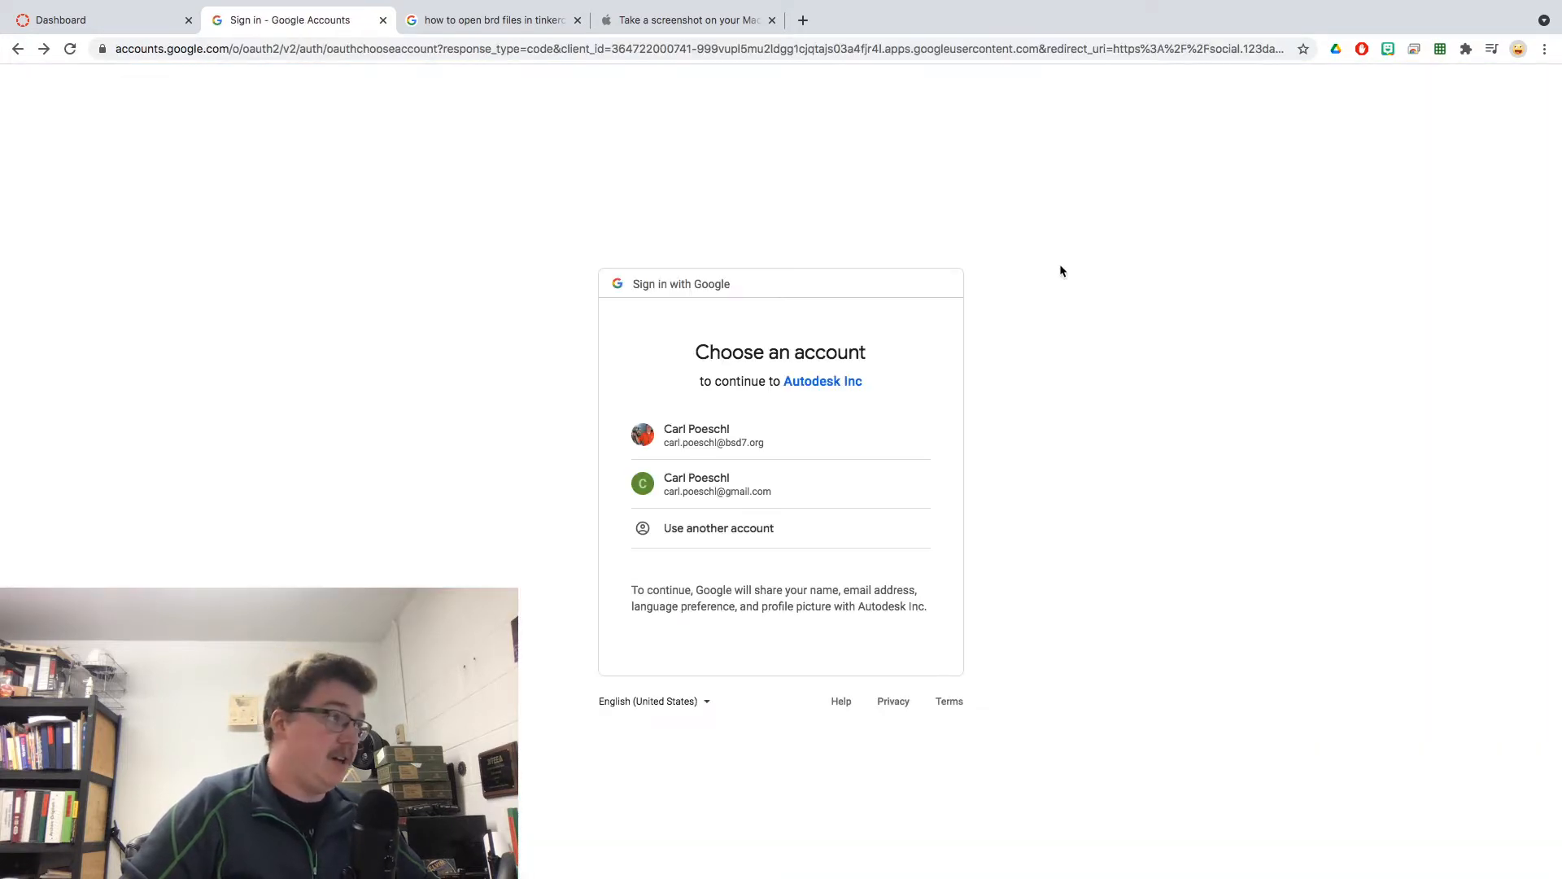
left_click(19, 52)
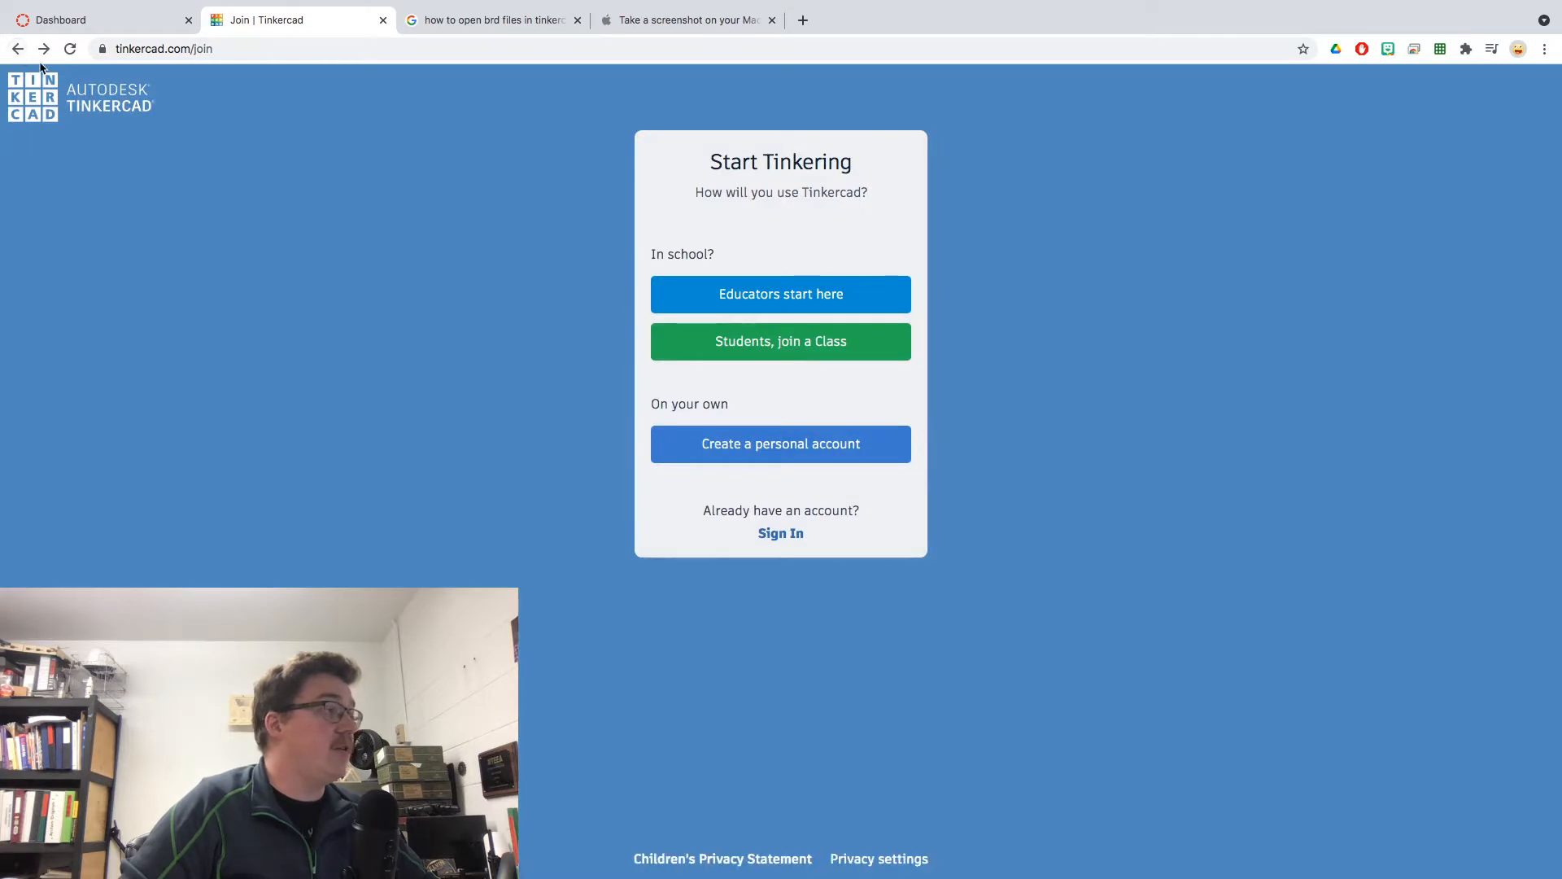
left_click(18, 50)
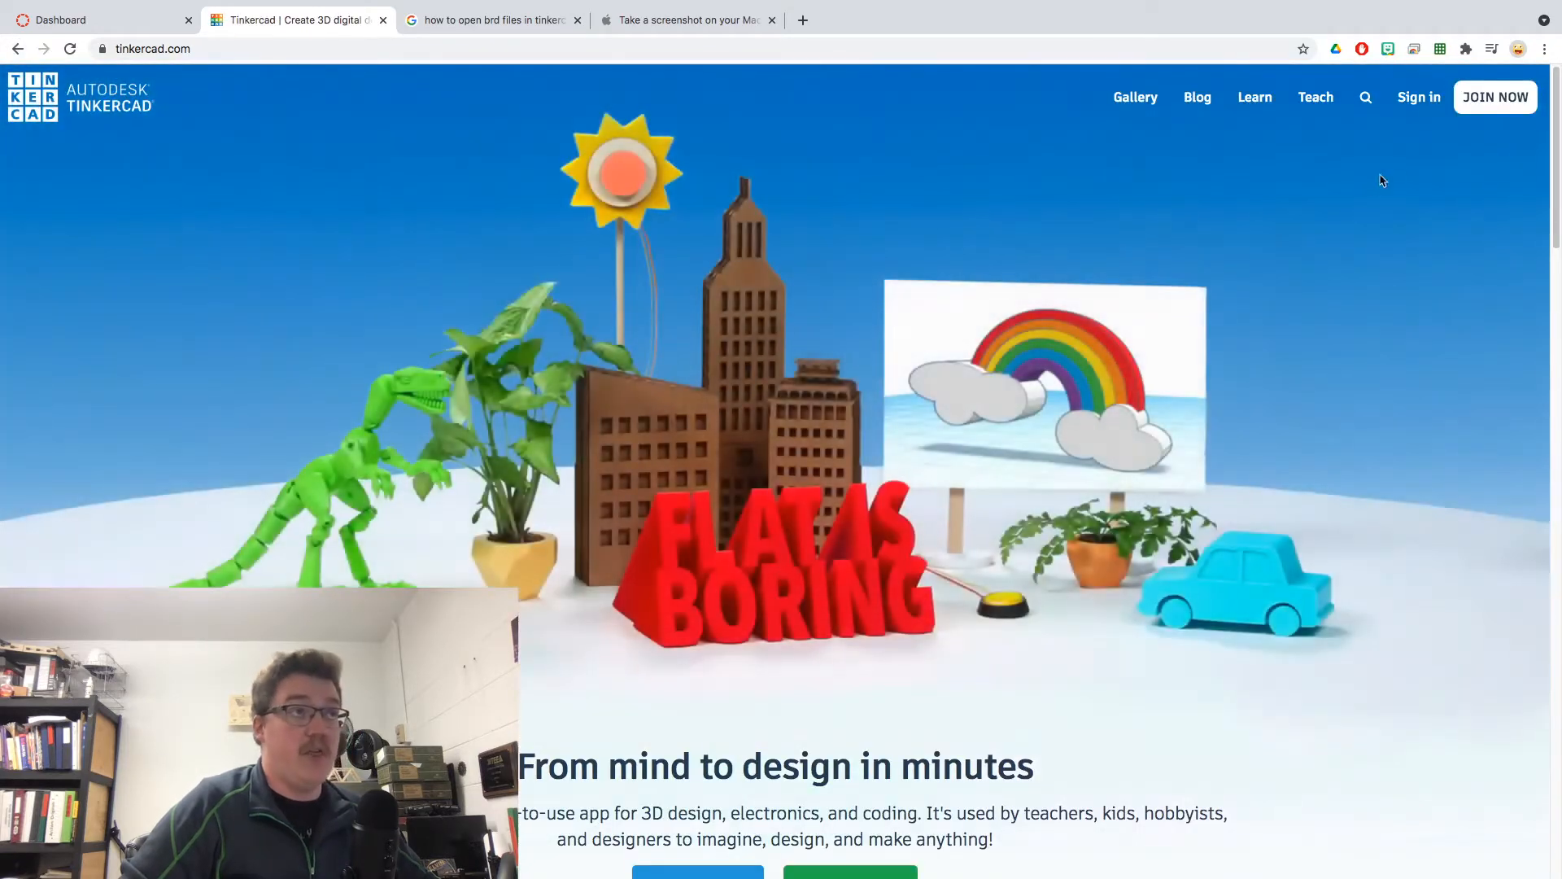
- Sign in to Tinkercad through Google with the first listed account
left_click(1419, 96)
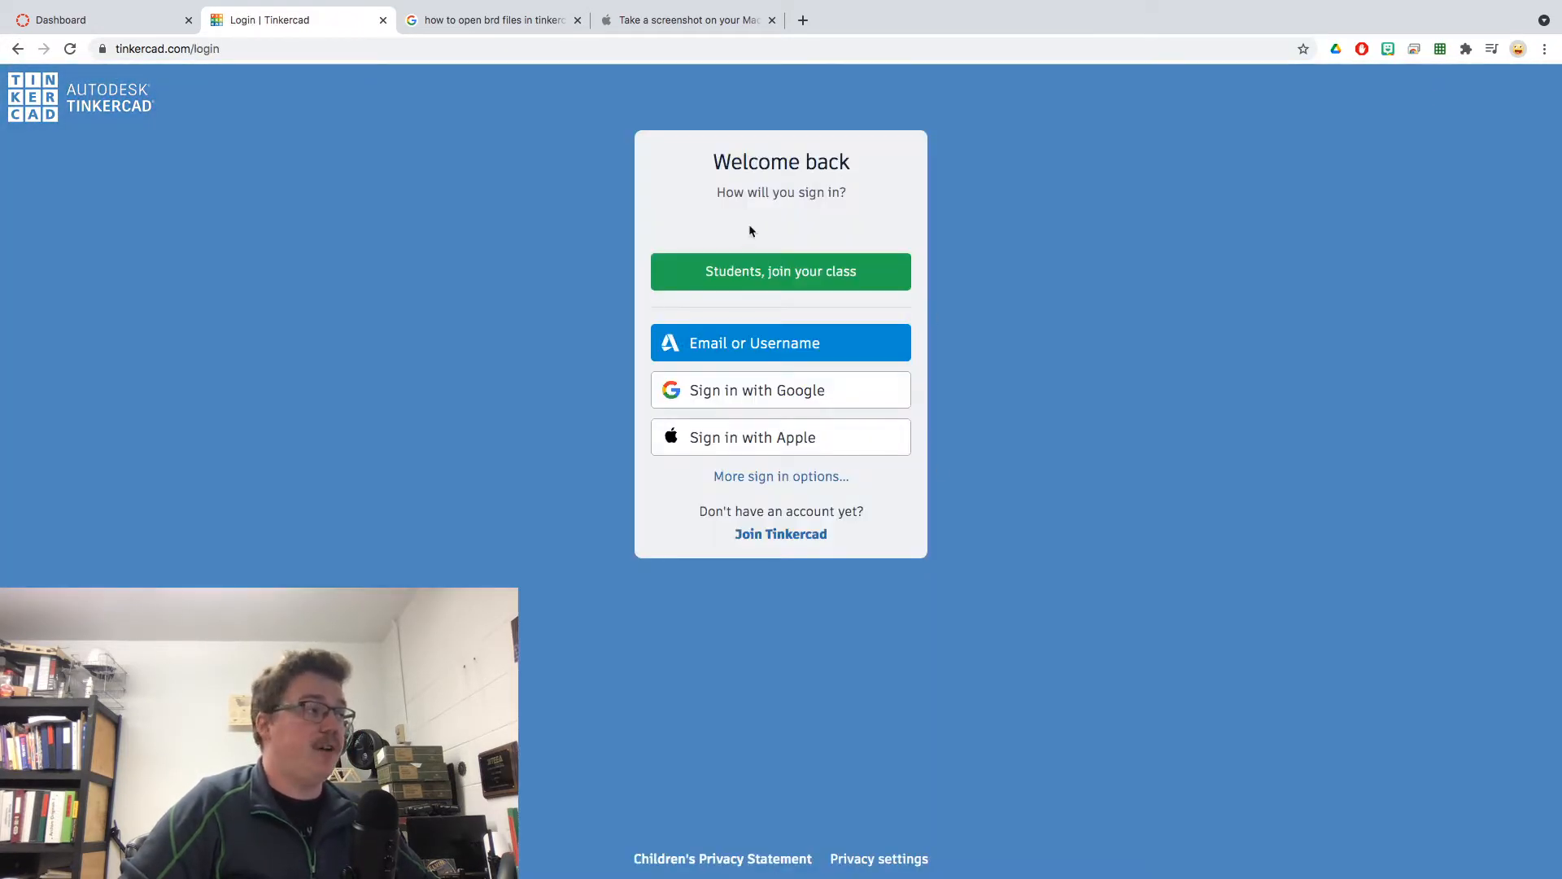
left_click(790, 391)
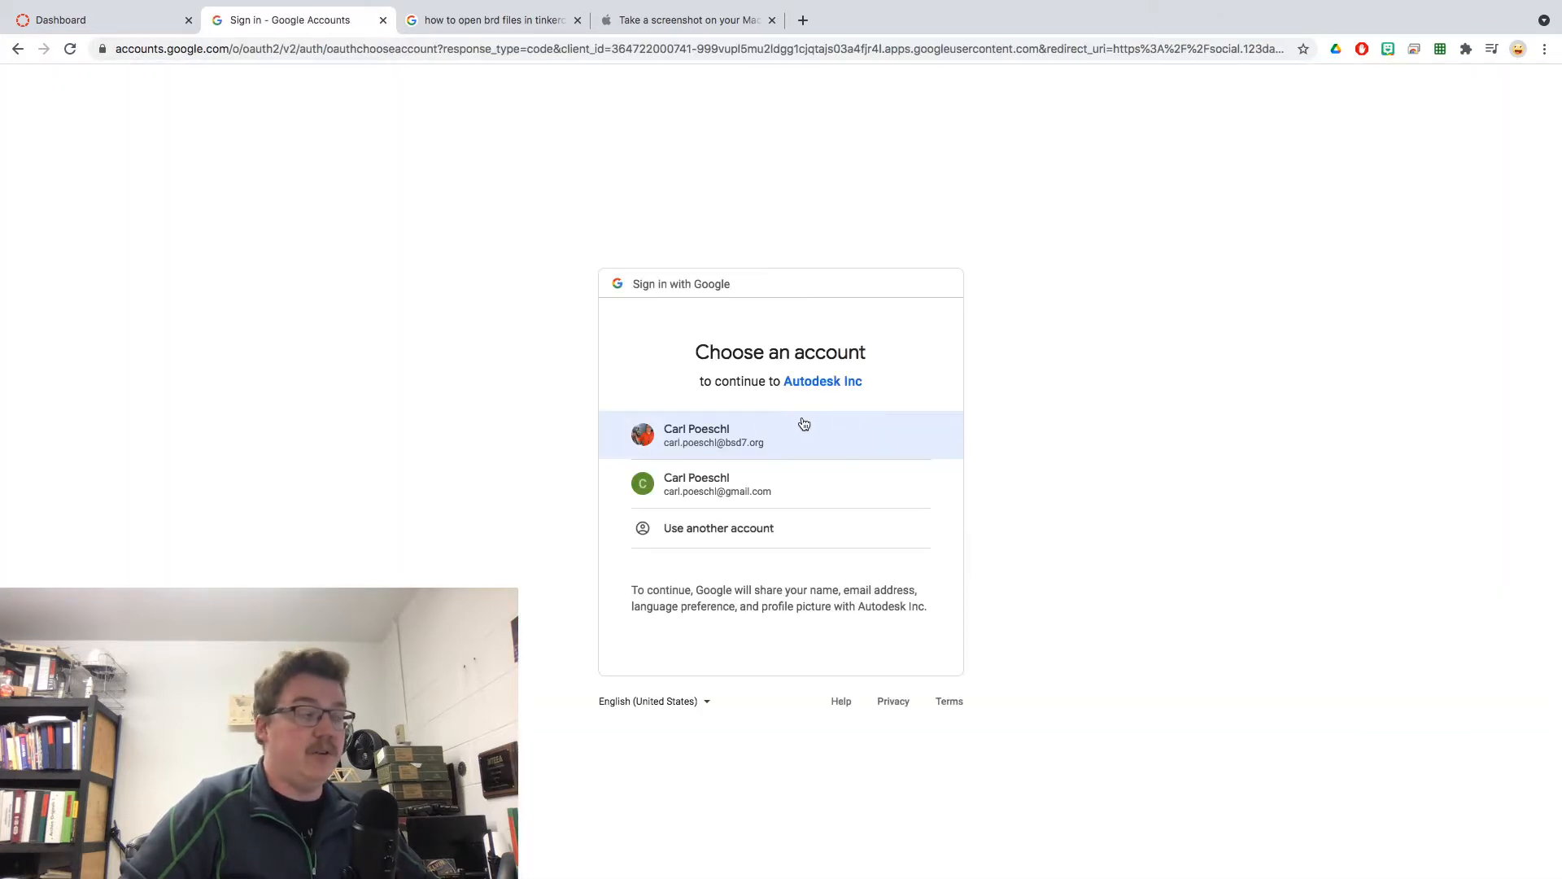
left_click(734, 428)
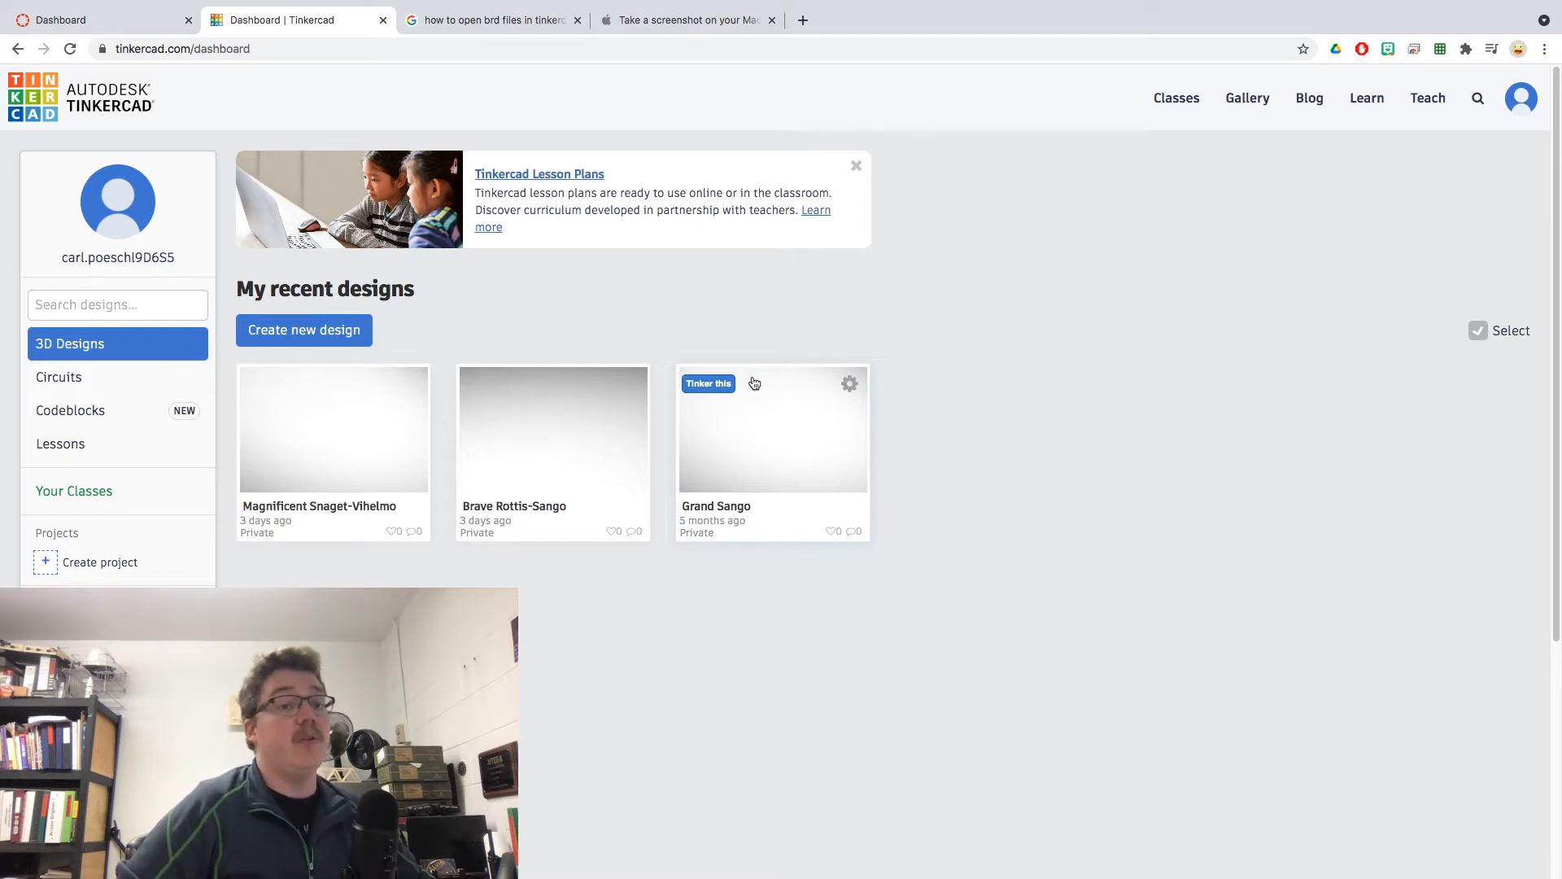
- Create a new circuit in the Circuits section of the dashboard
left_click(62, 379)
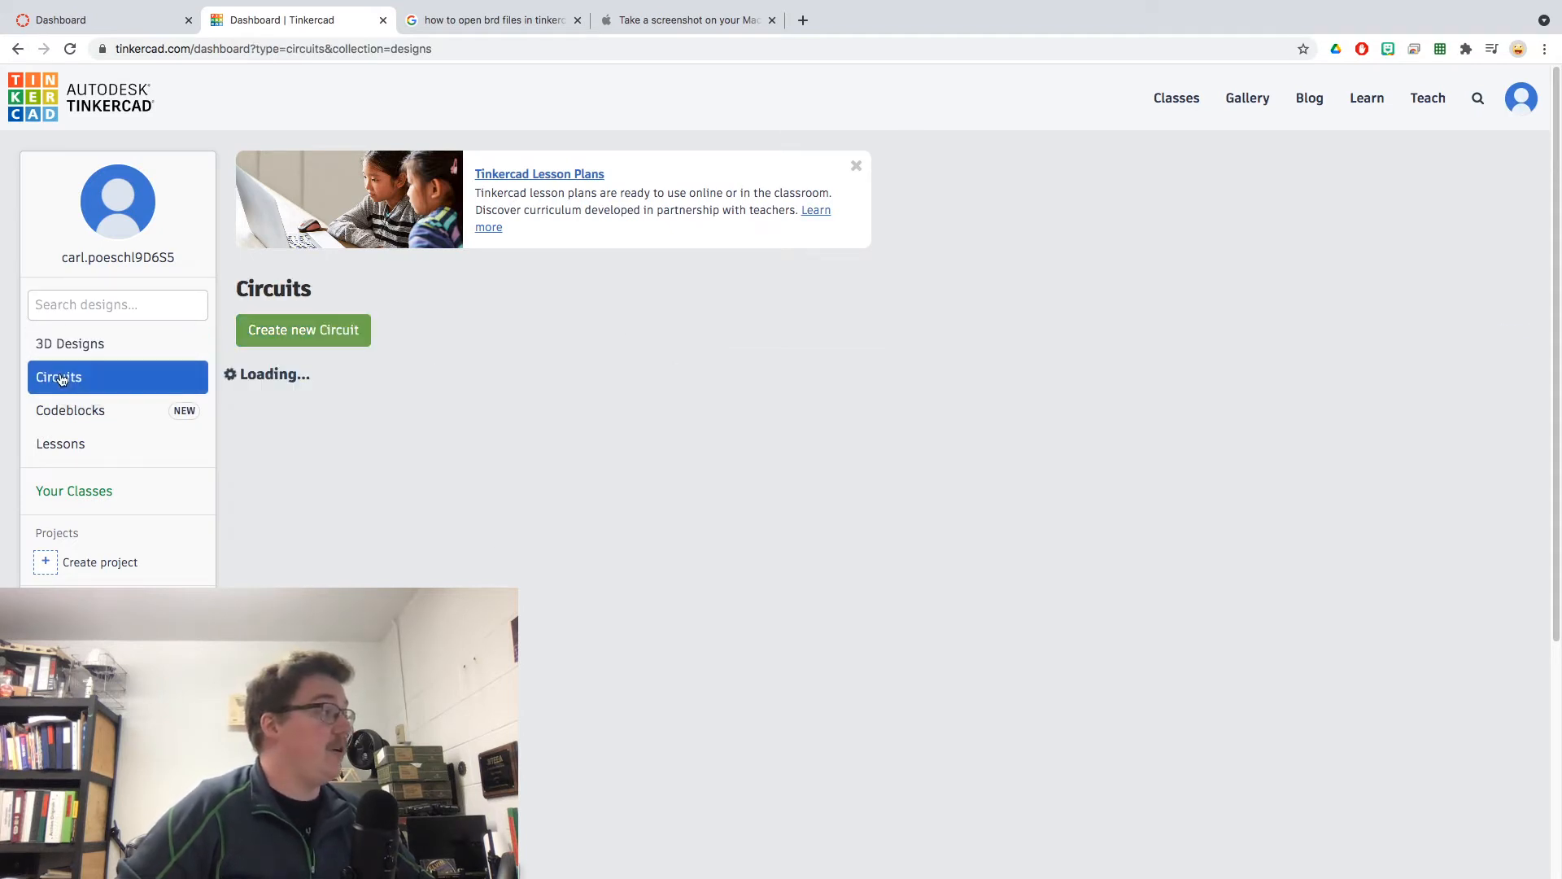
mouse_move(293, 396)
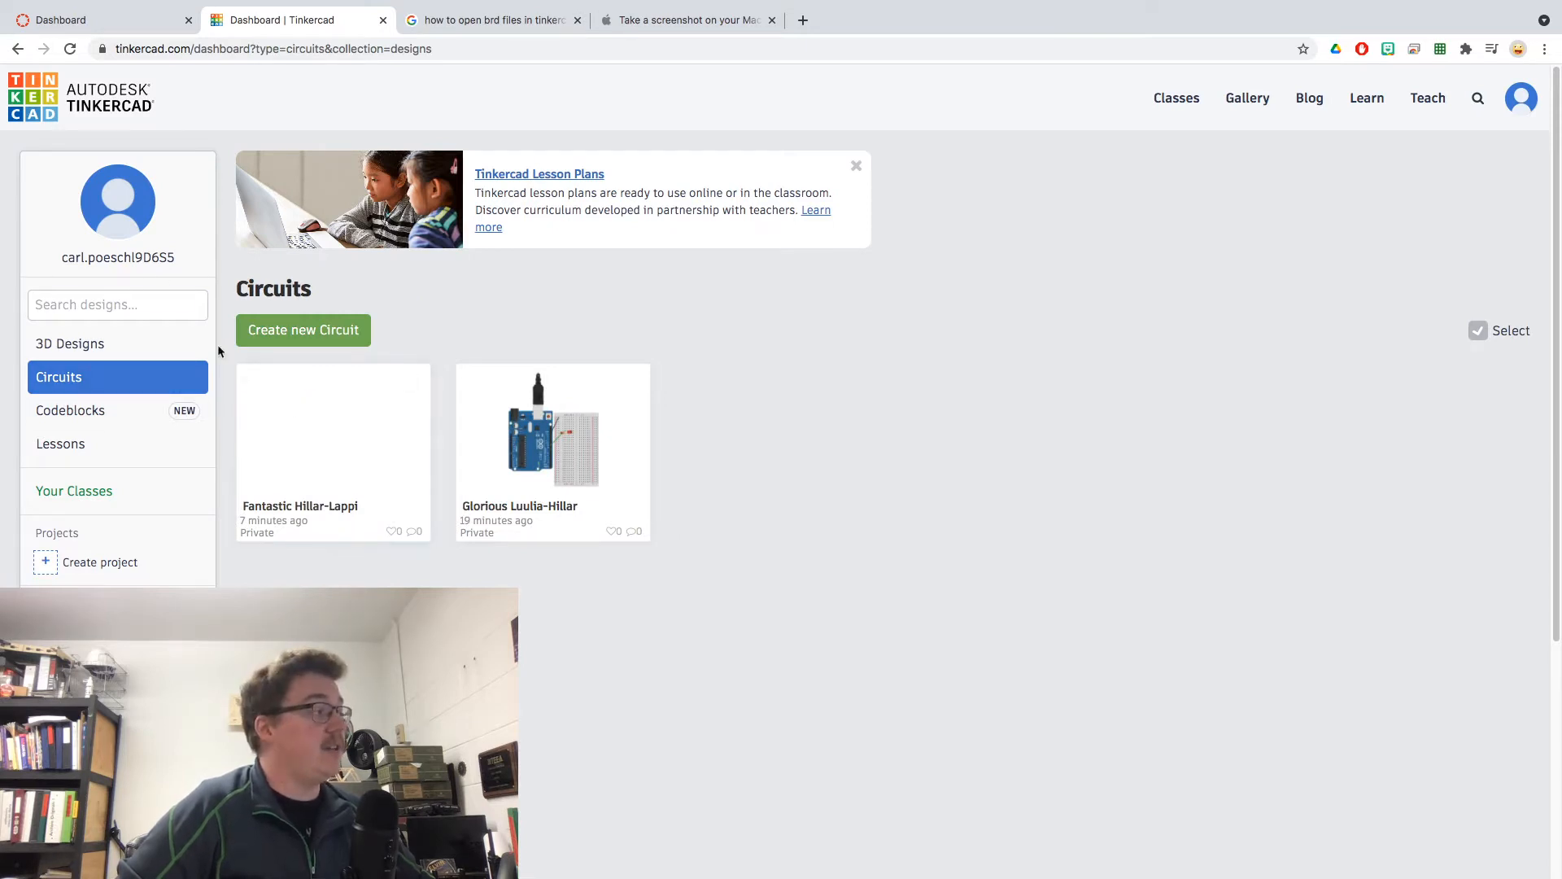
left_click(279, 334)
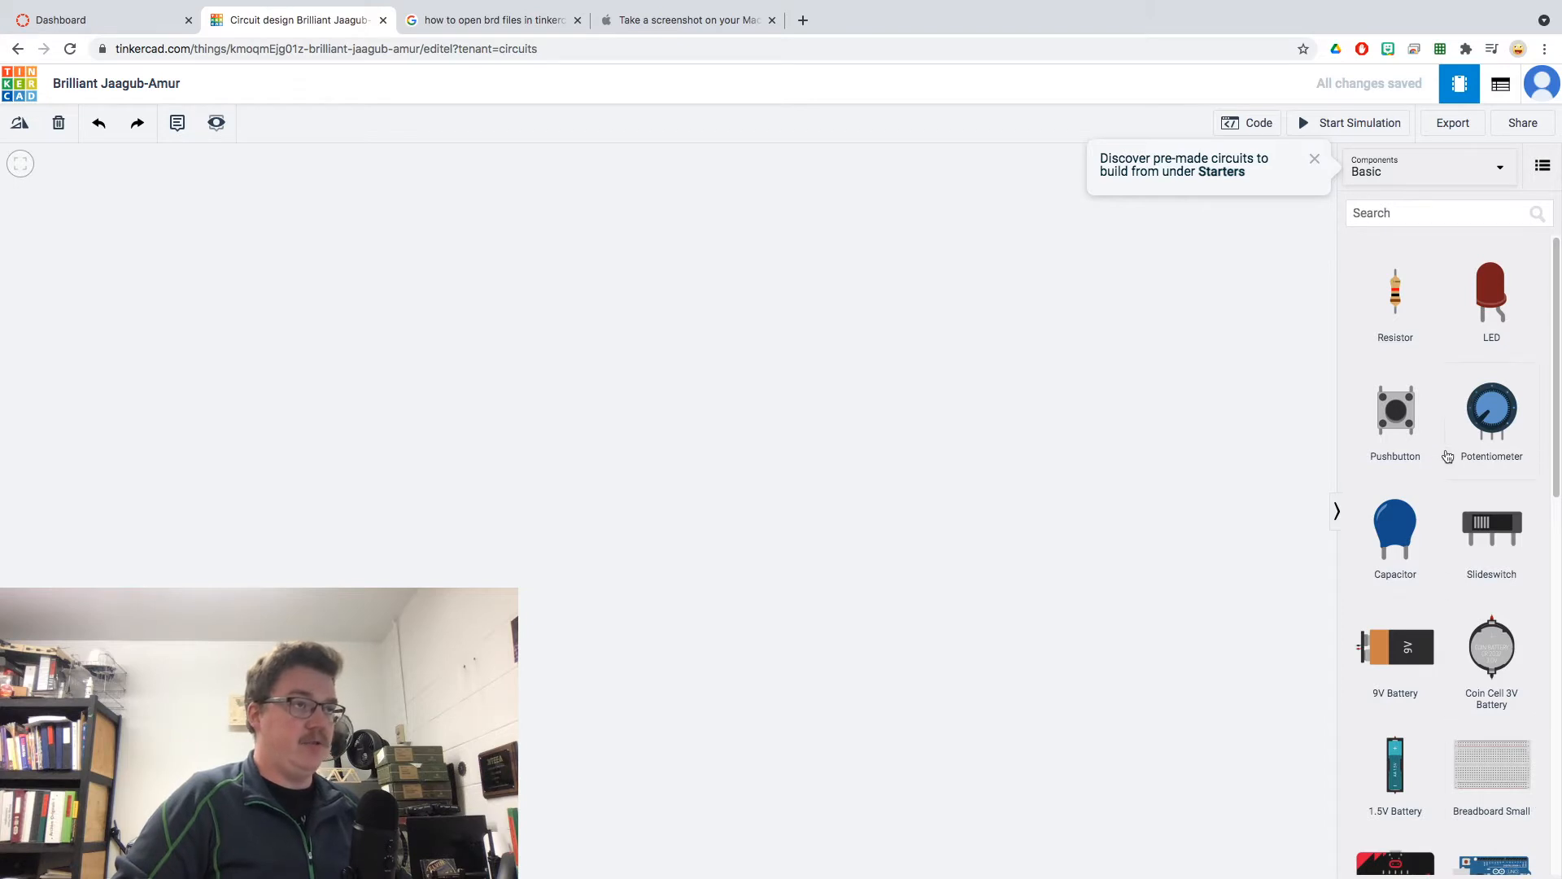
- Place an Arduino Uno R3 in the empty workspace and a small breadboard just below it
scroll(1457, 472, "down", 2)
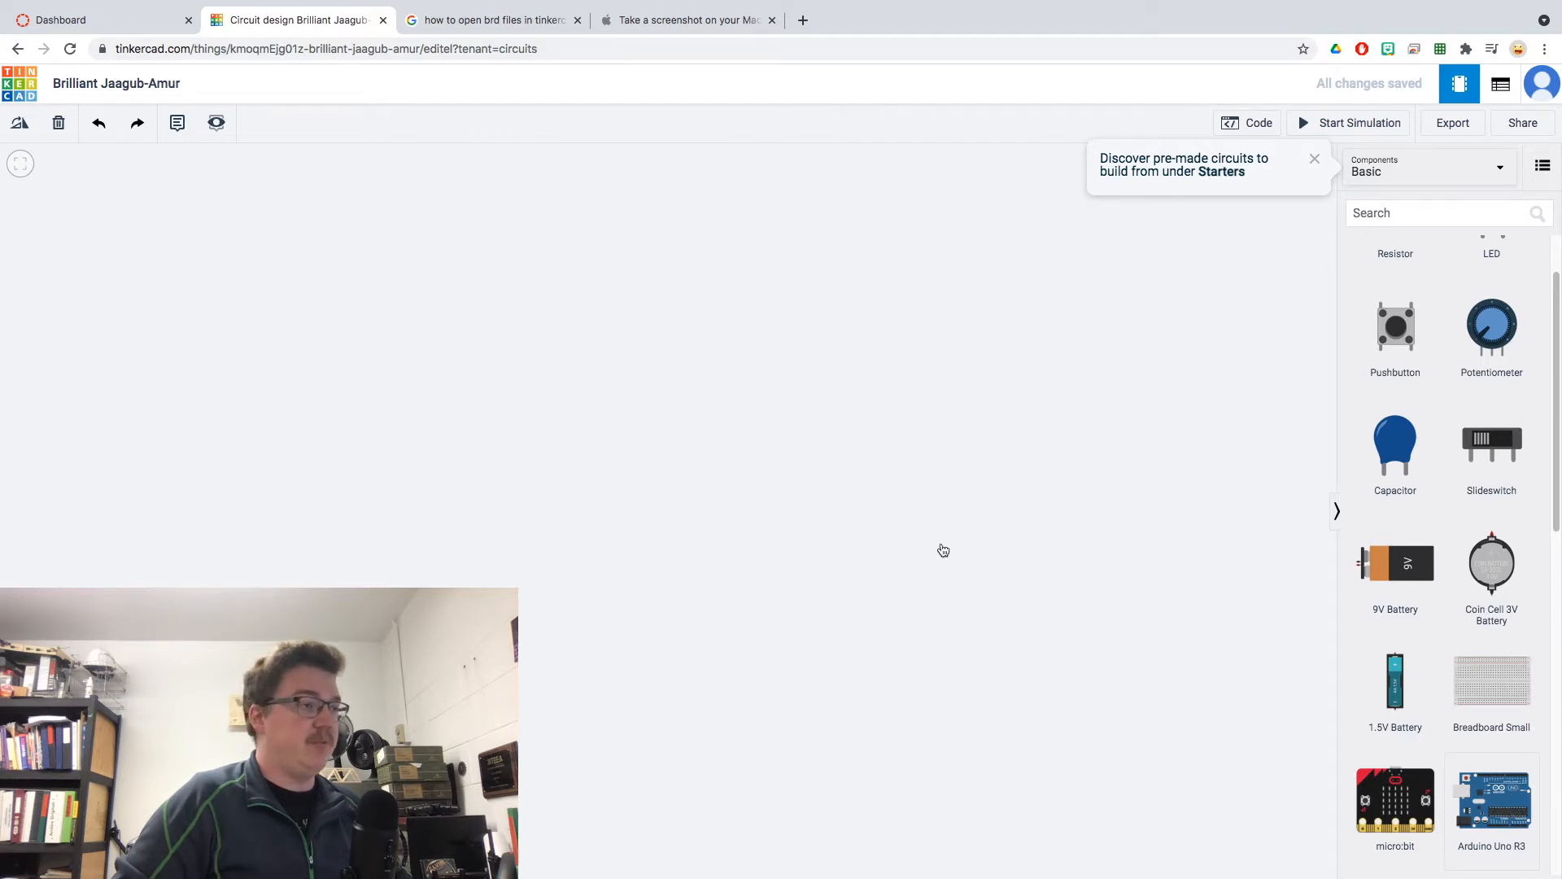
left_click(609, 343)
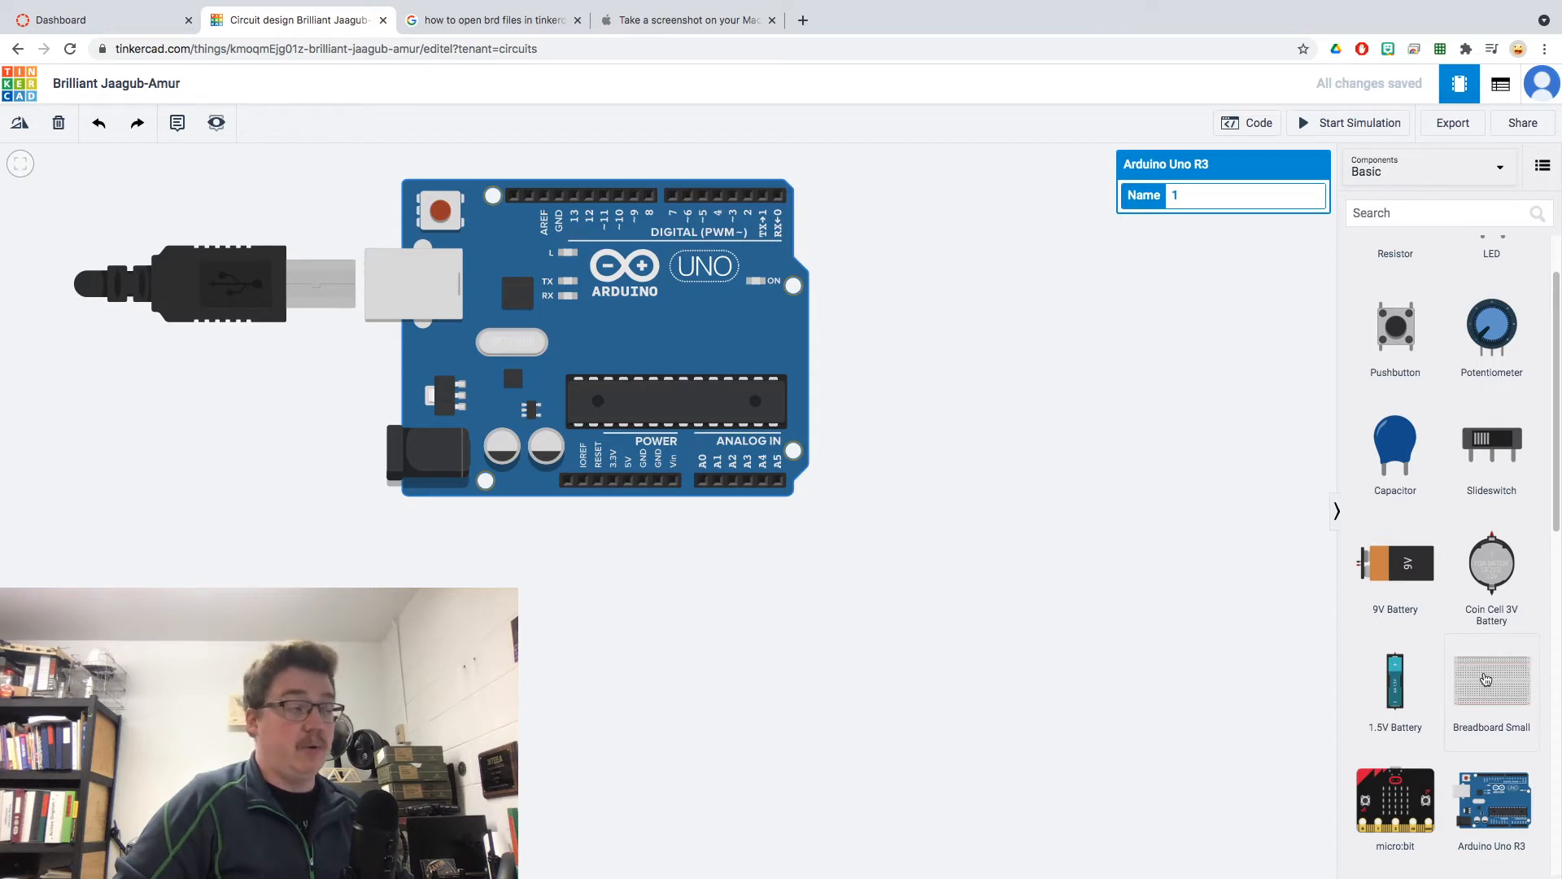
left_click(1486, 678)
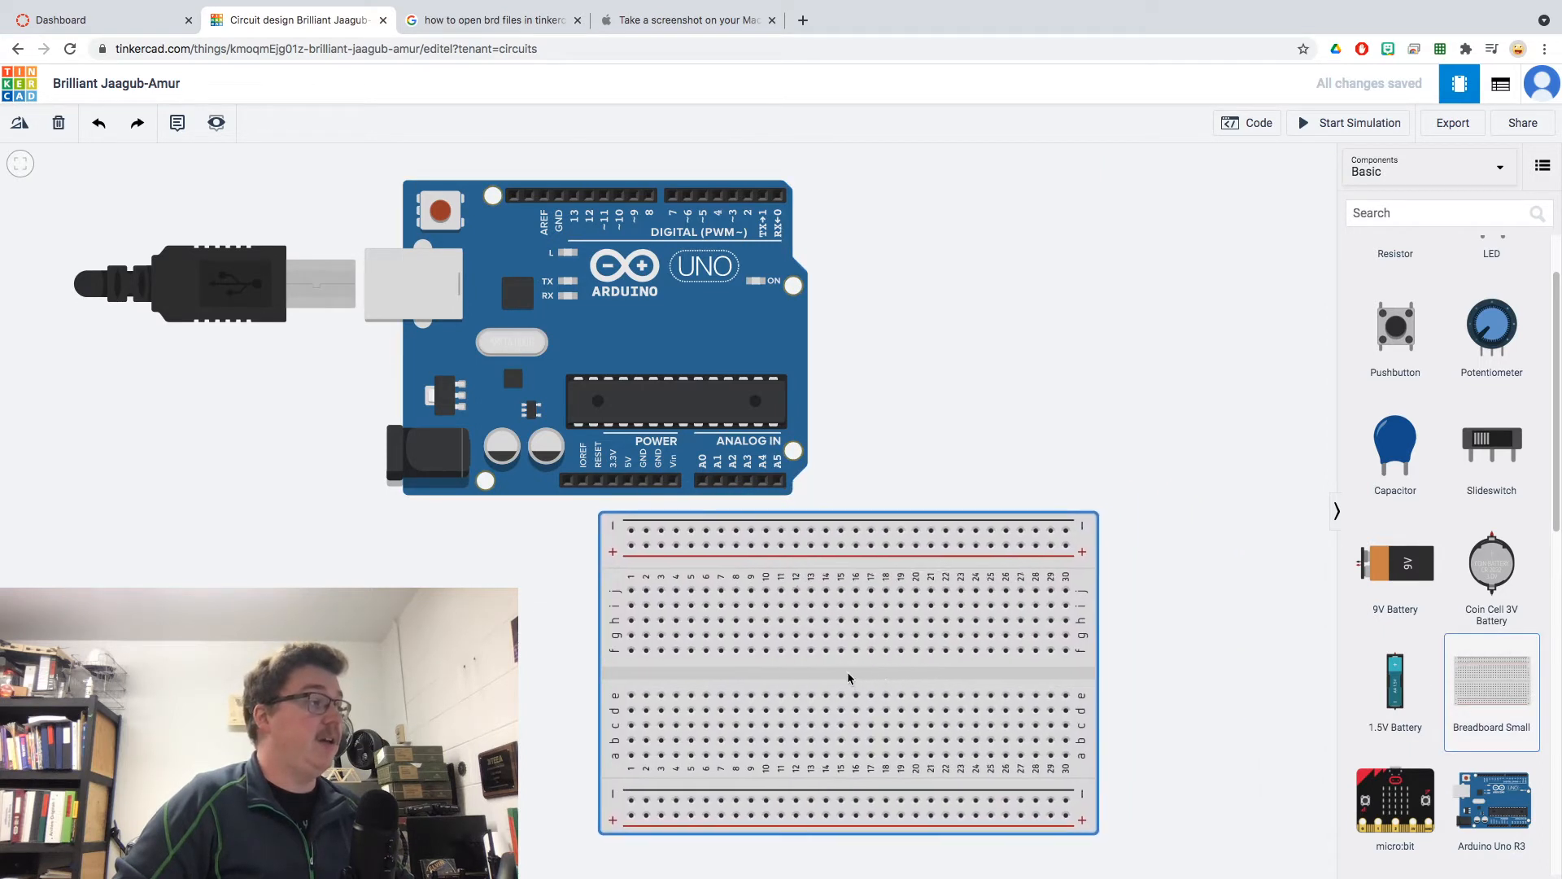
left_click(846, 678)
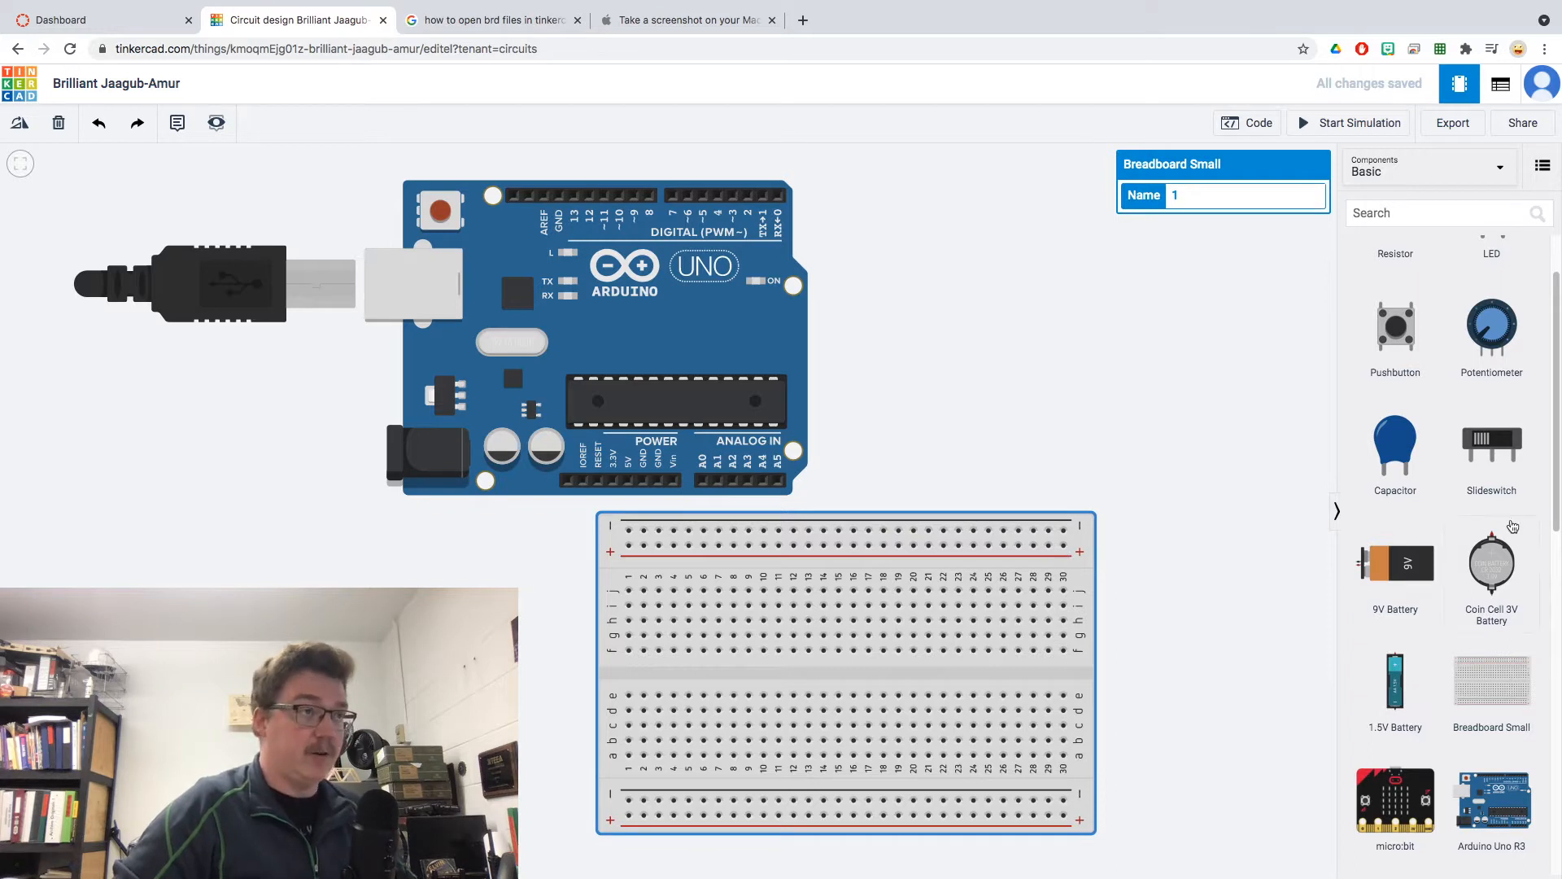
scroll(1512, 498, "up", 2)
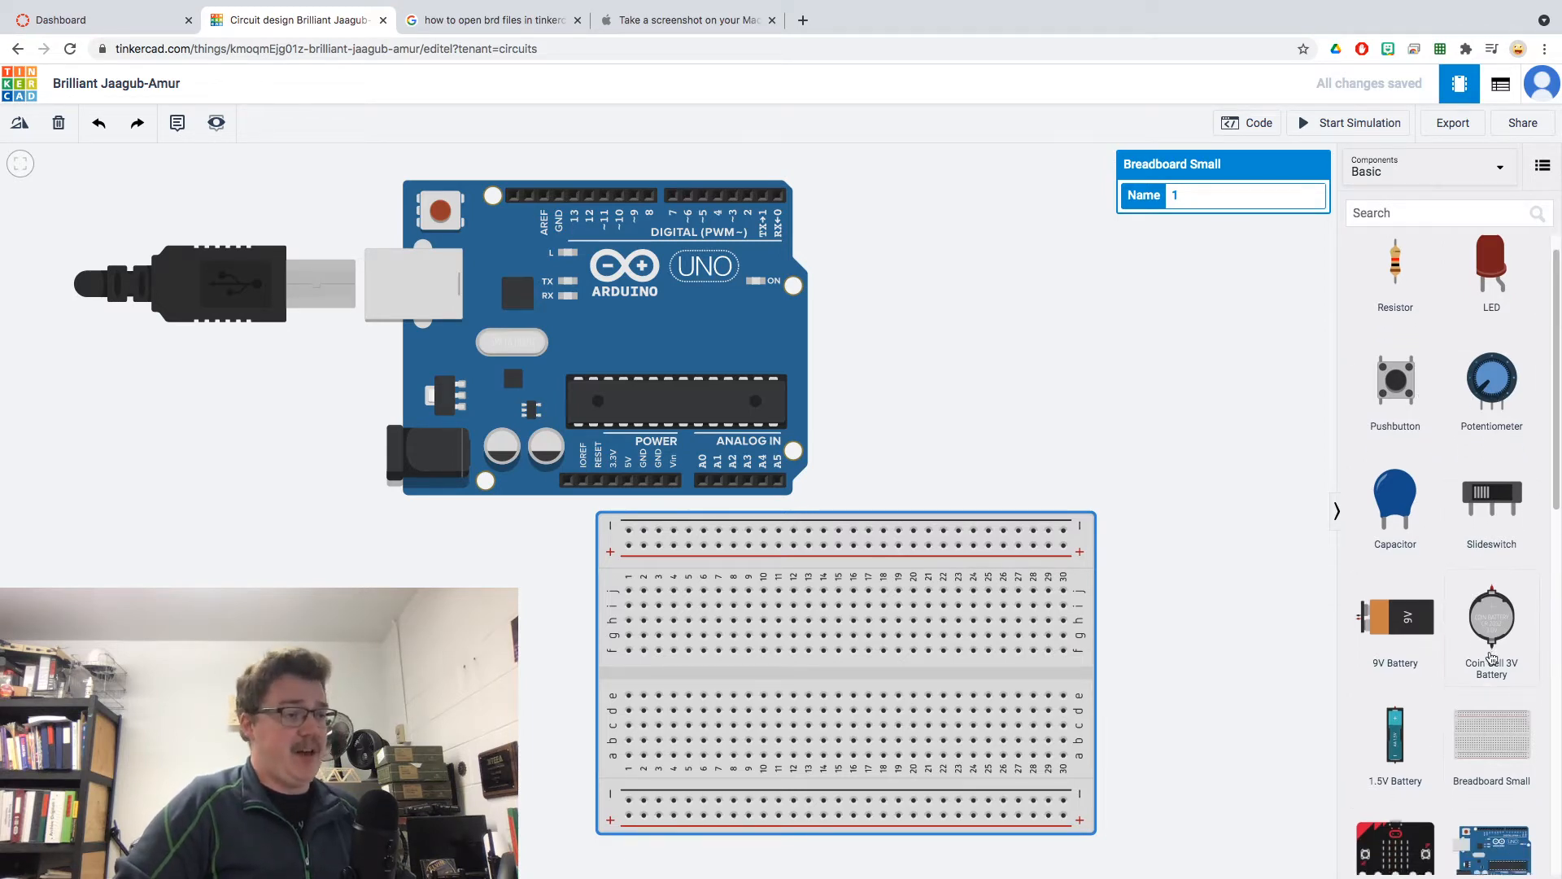
scroll(1489, 651, "down", 4)
scroll(1491, 657, "down", 3)
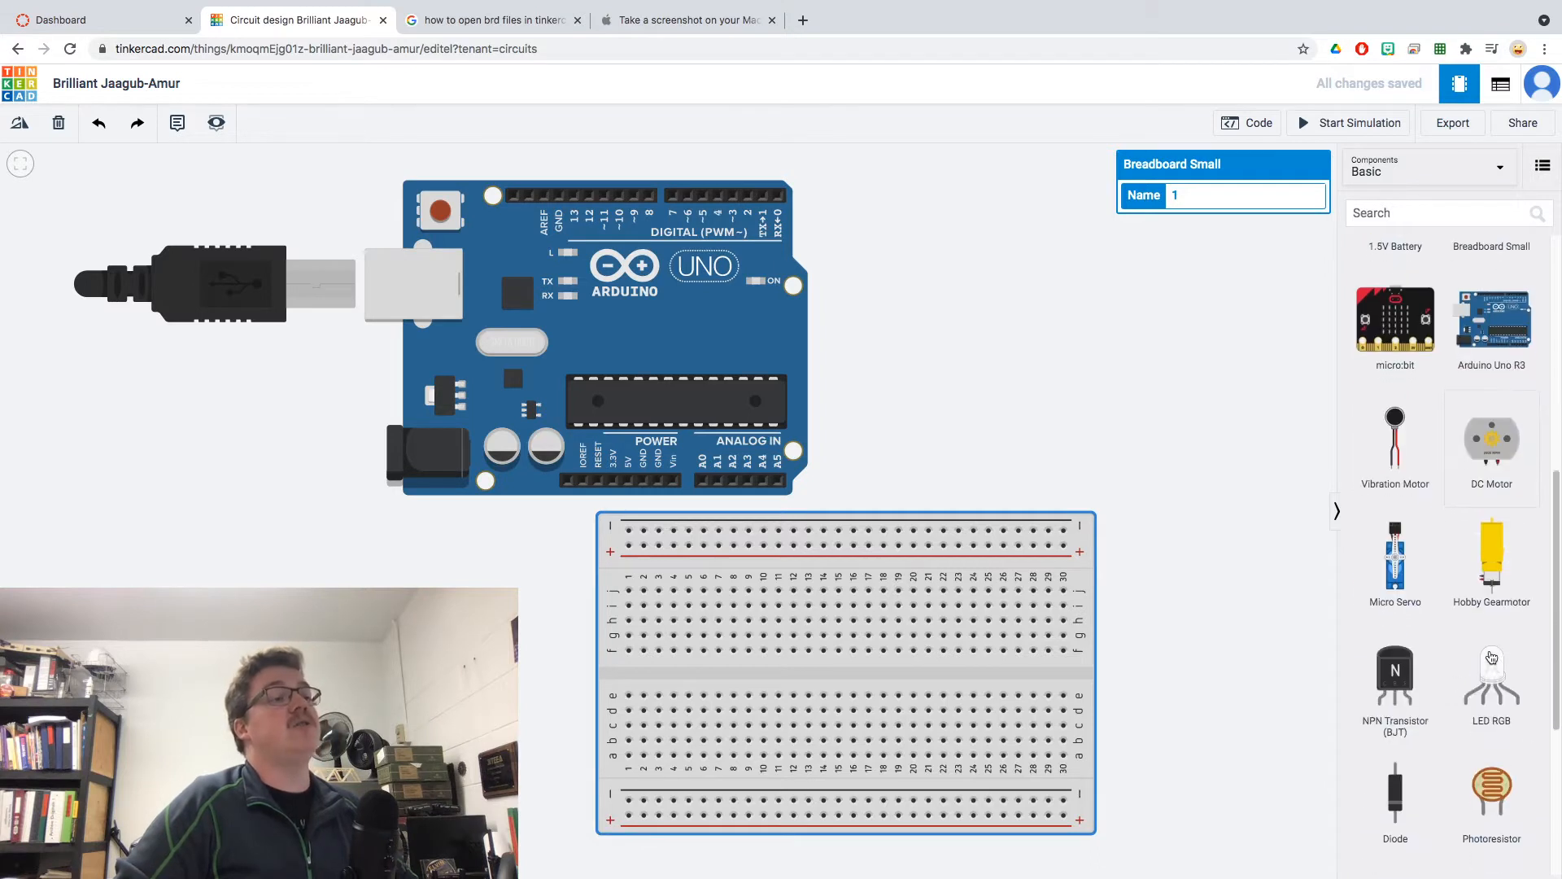
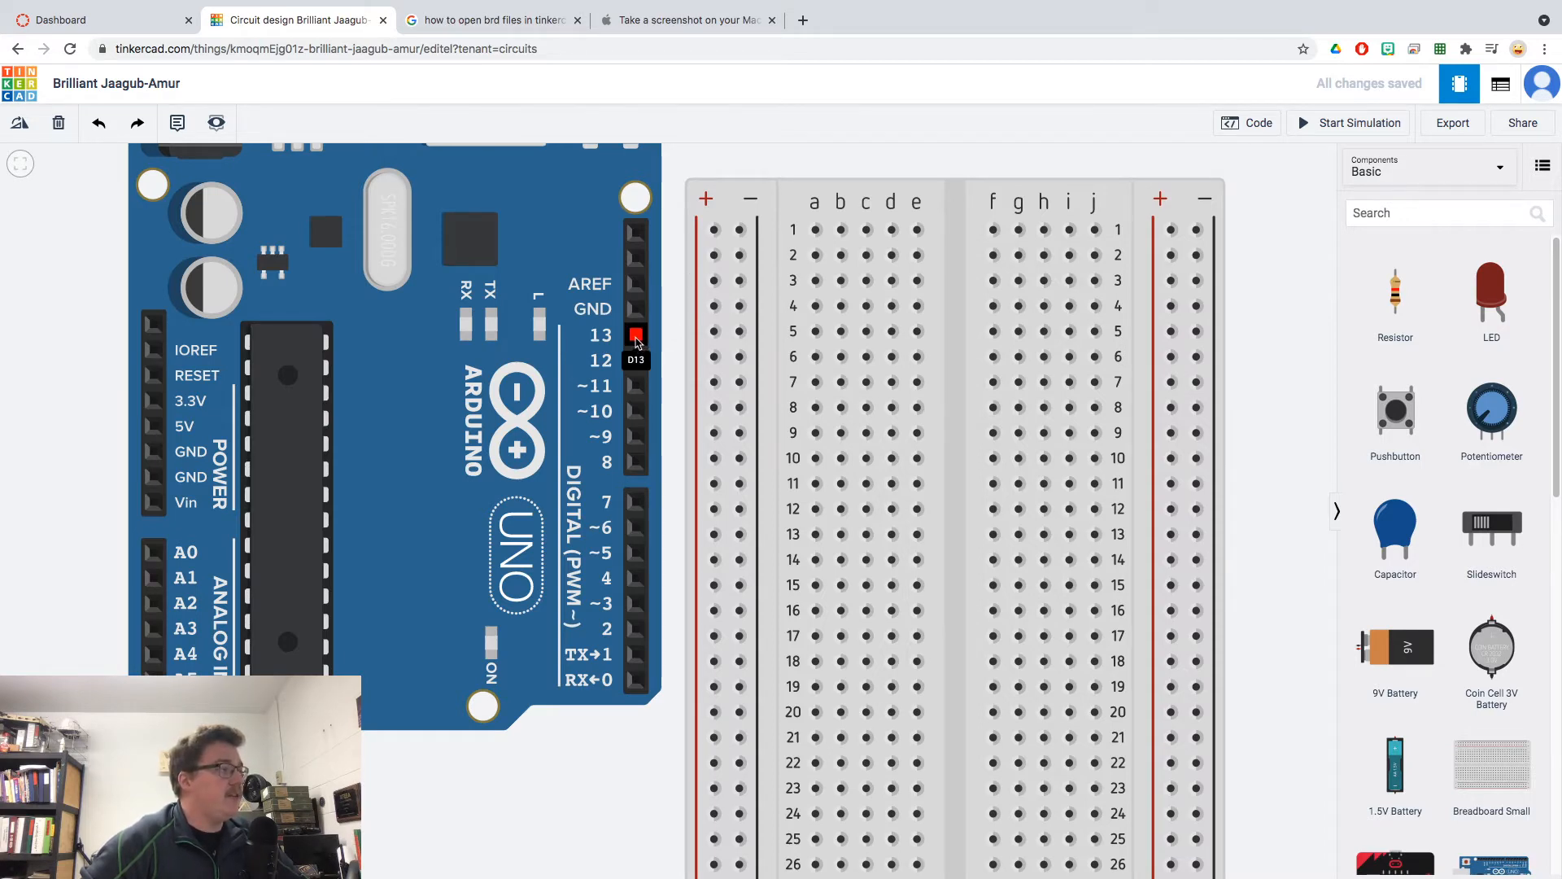
left_click(636, 335)
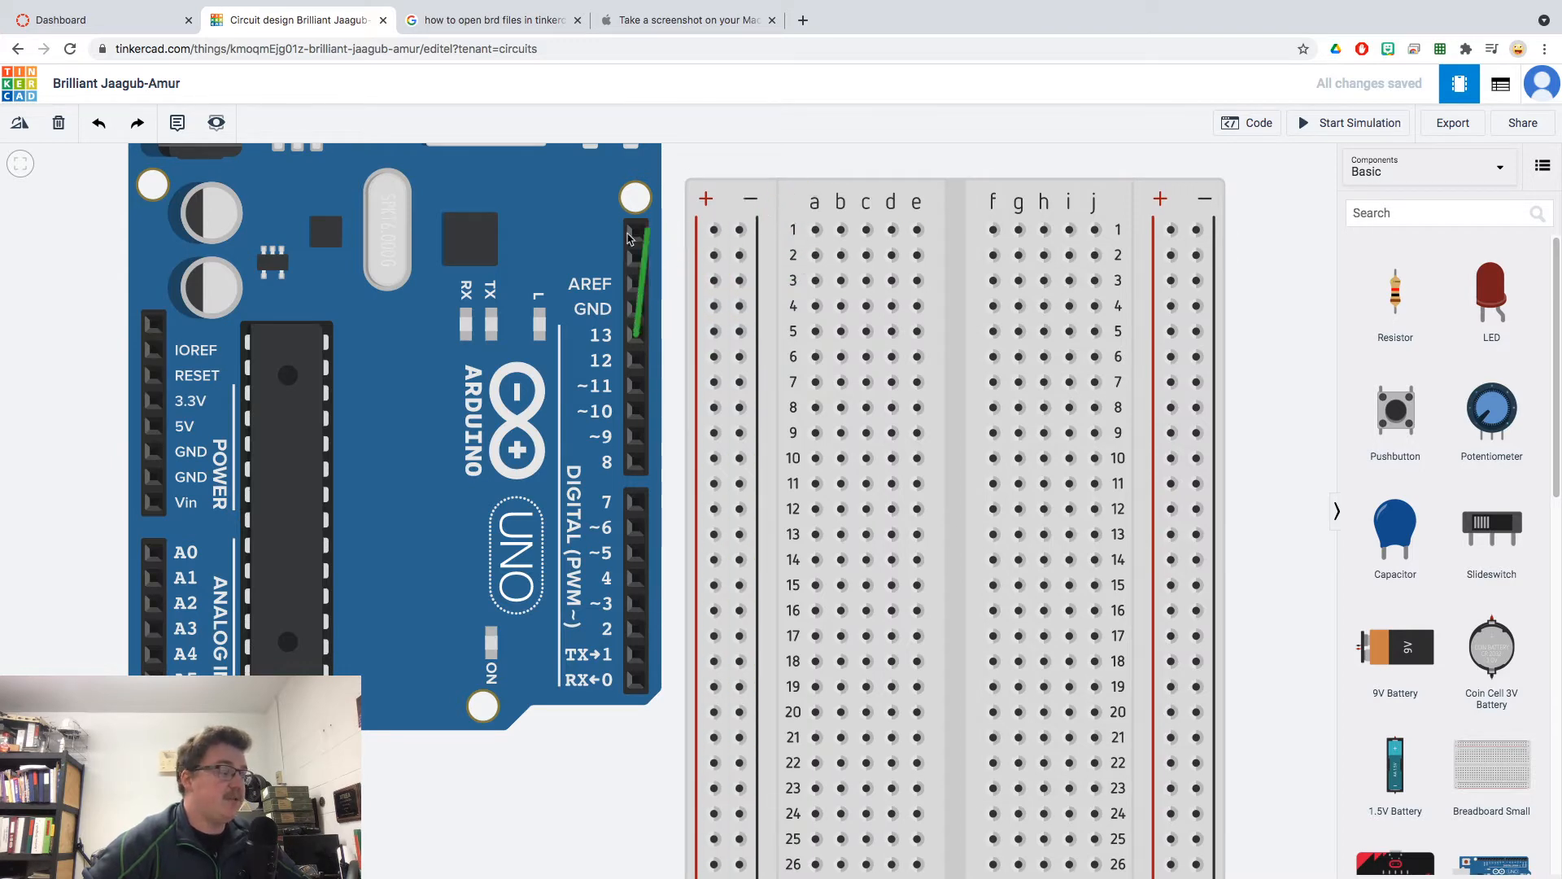
key("Escape")
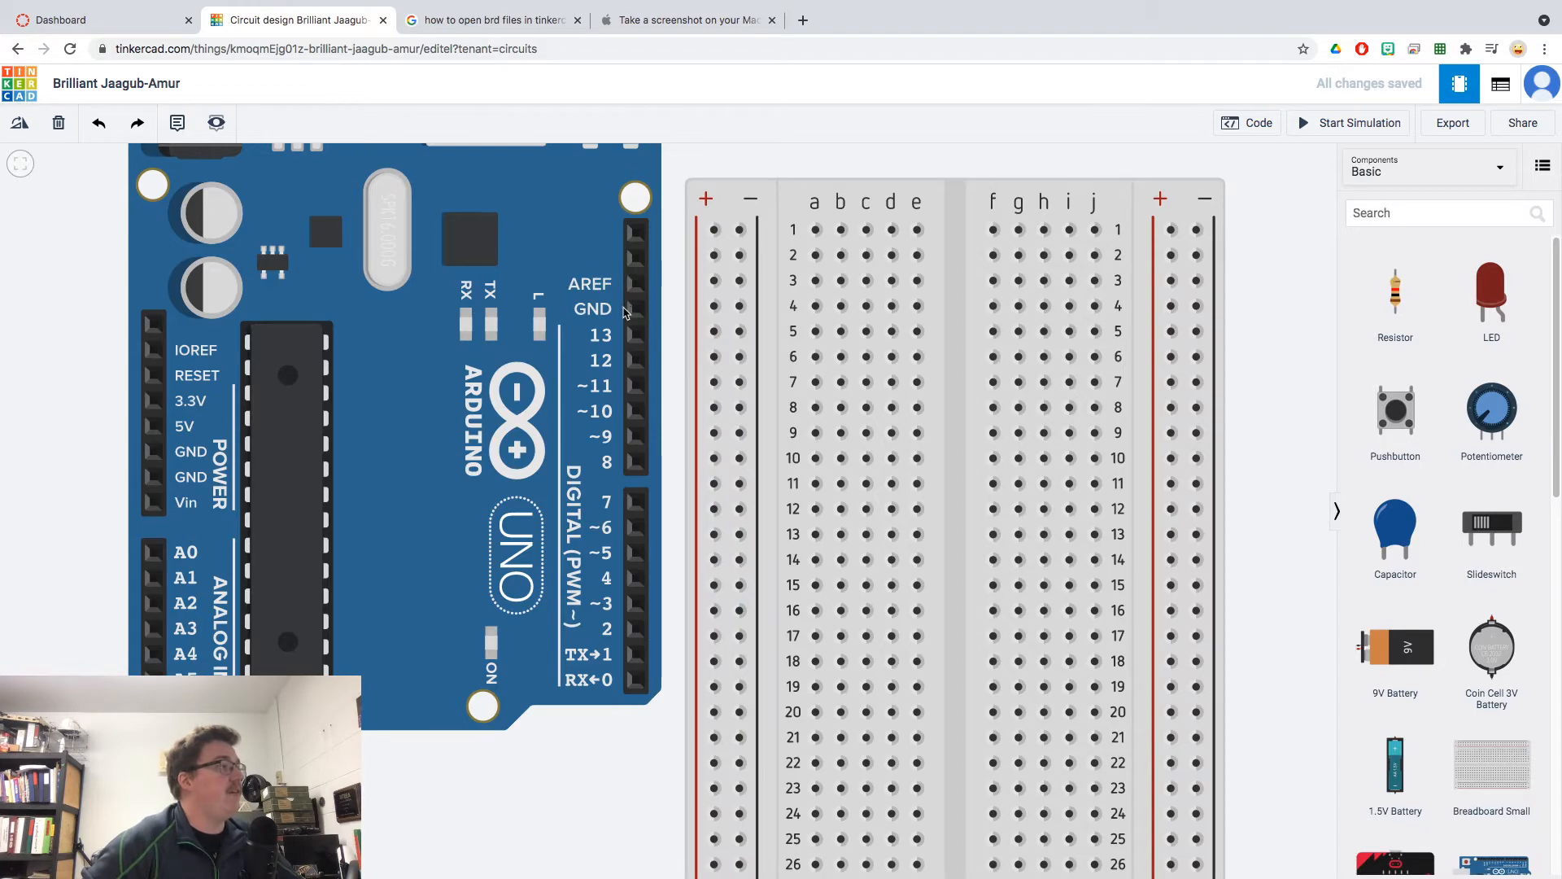
left_click(635, 309)
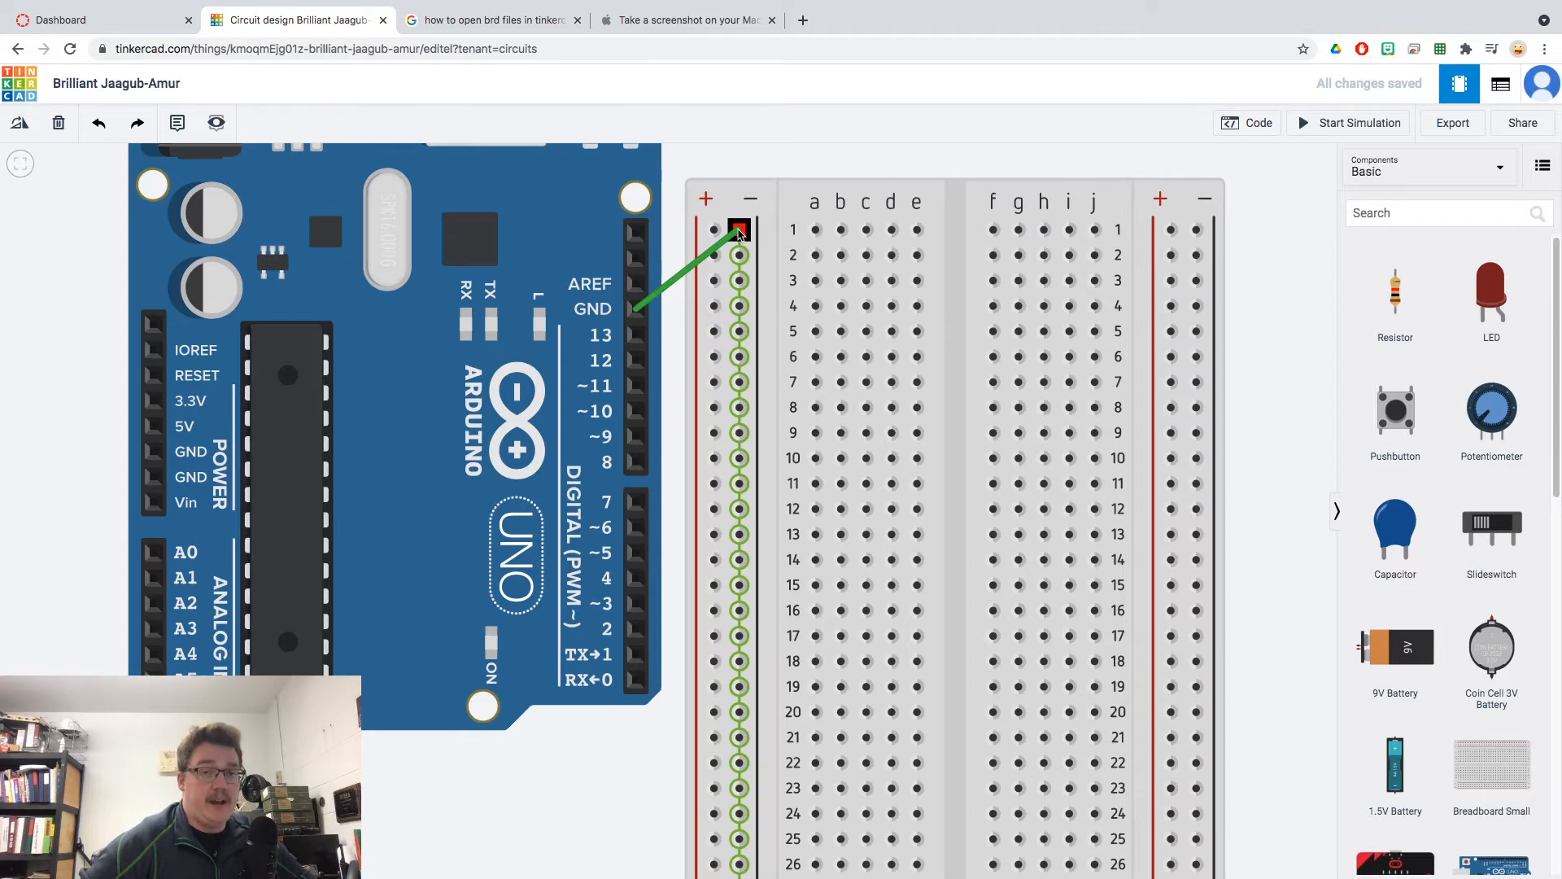
scroll(738, 233, "up", 2)
scroll(732, 242, "up", 1)
left_click_drag(732, 242, 618, 200)
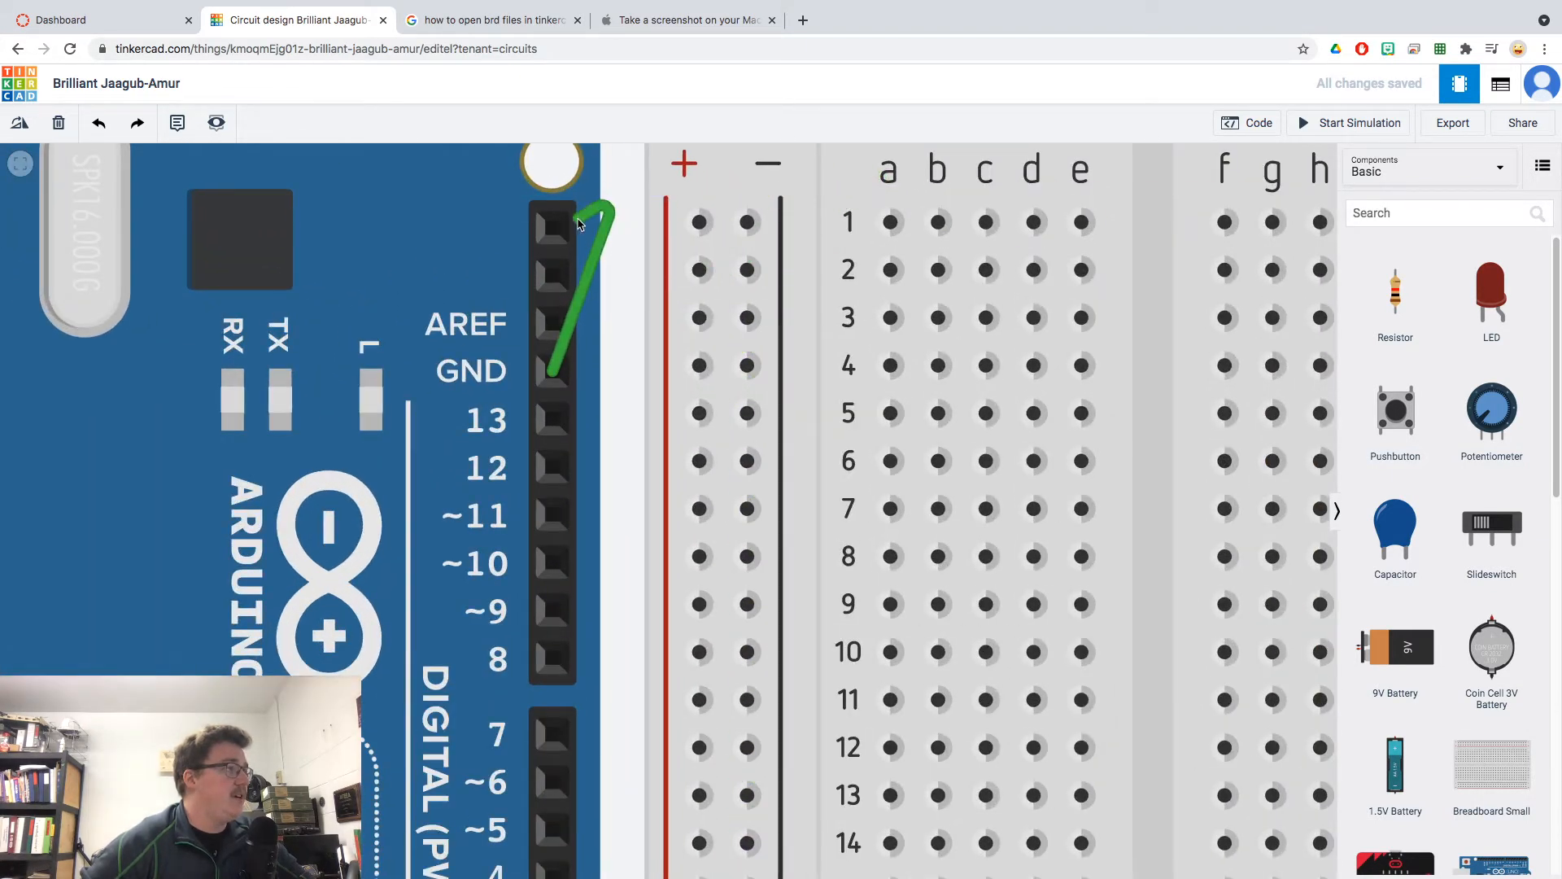
left_click(617, 196)
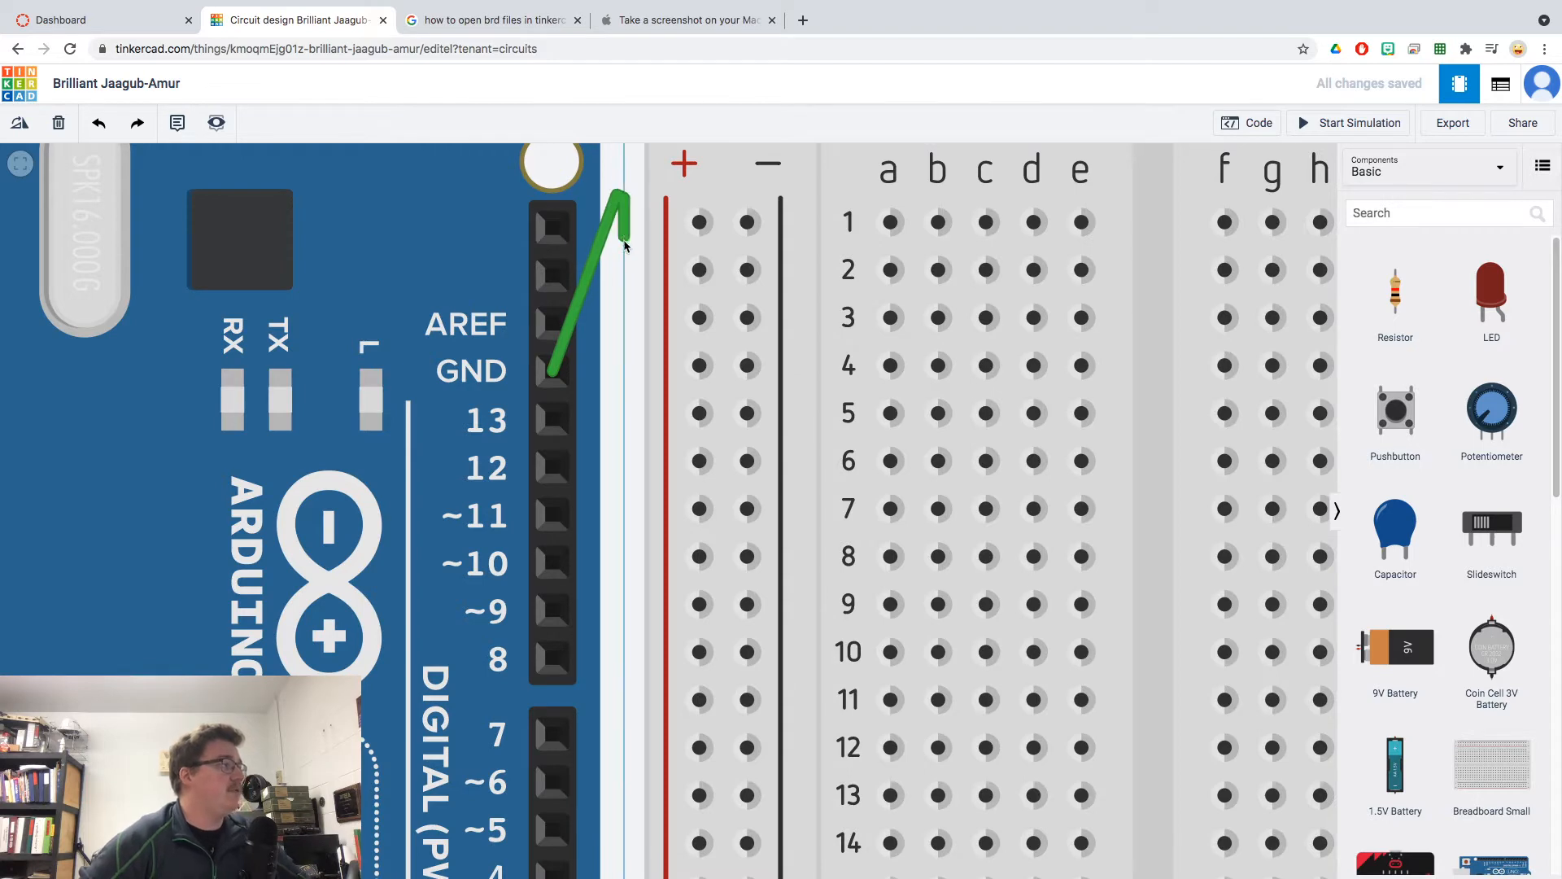
key("Escape")
left_click_drag(627, 221, 491, 313)
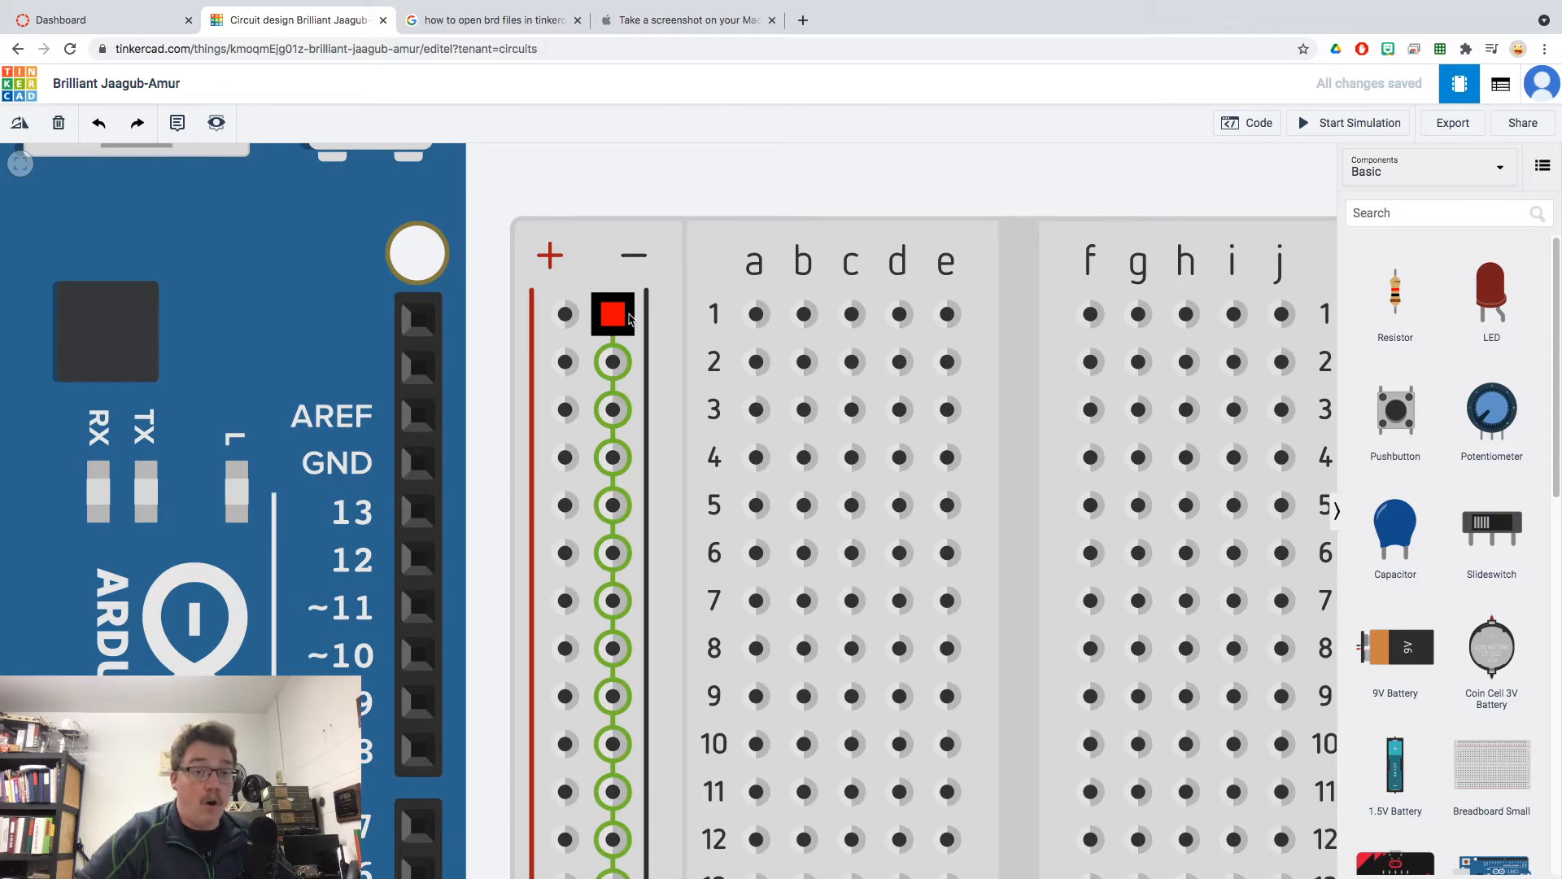
- Wire the Arduino's GND pin next to pin 13 to row 1 of the breadboard's nearest negative rail
scroll(623, 358, "down", 5)
scroll(624, 404, "down", 2)
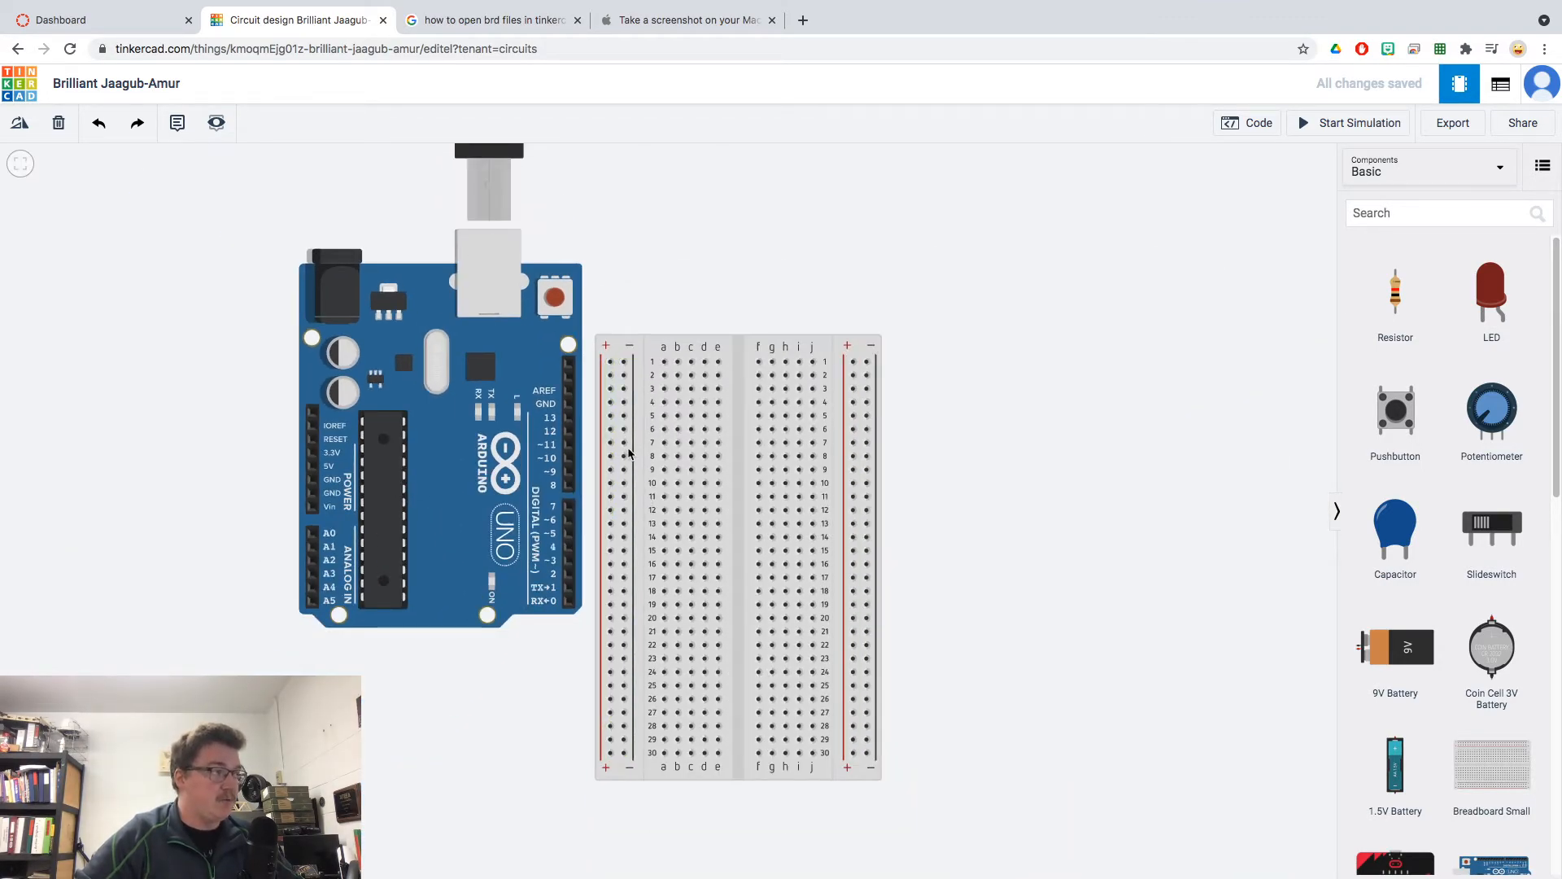
scroll(618, 444, "up", 3)
left_click(510, 359)
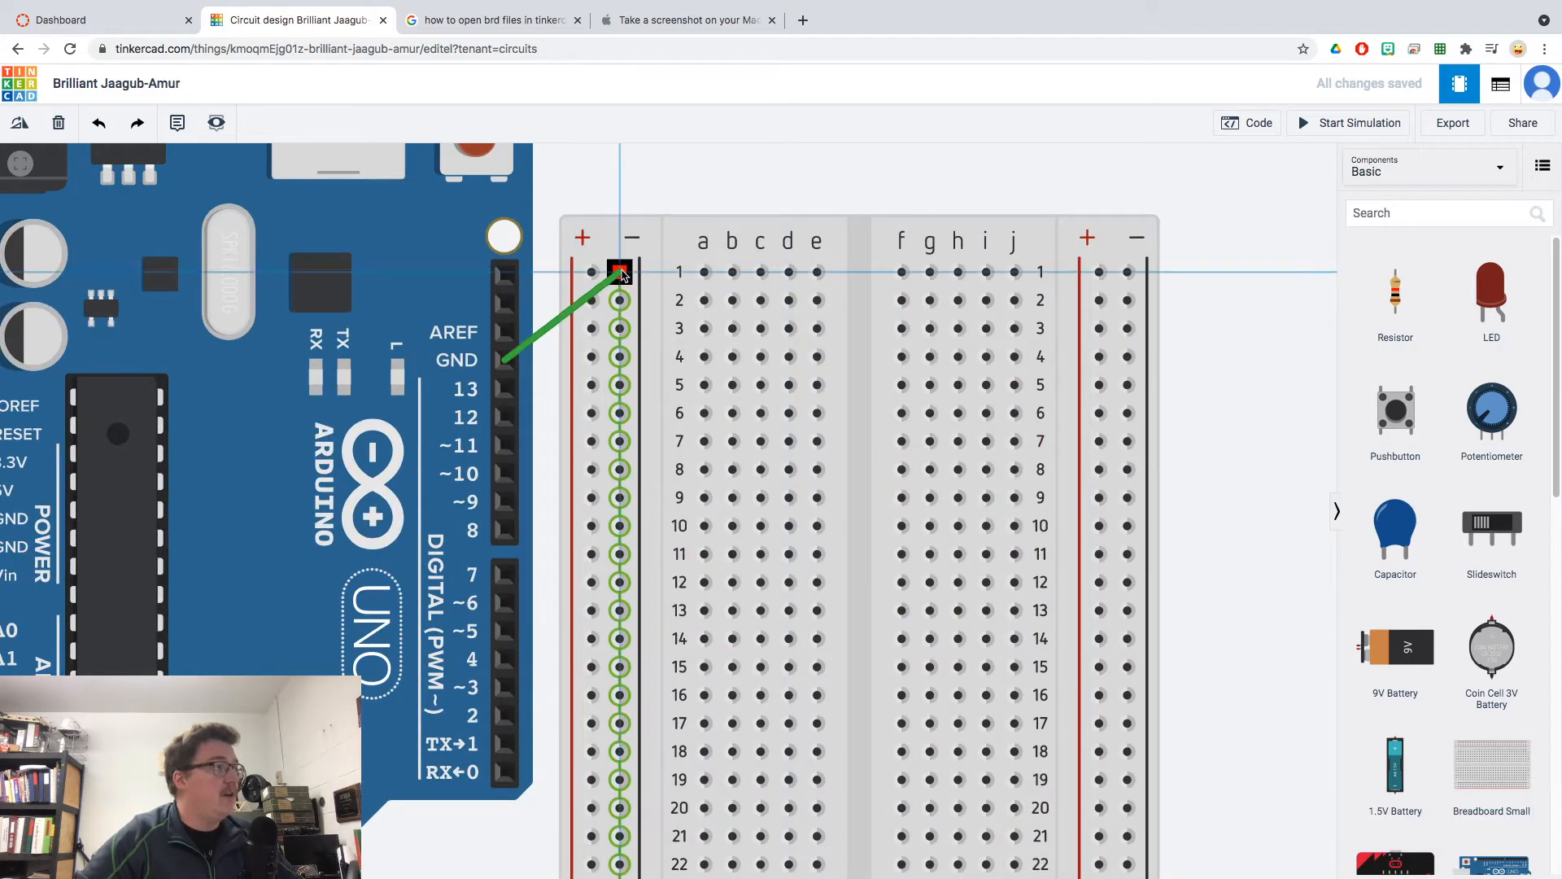
left_click(623, 274)
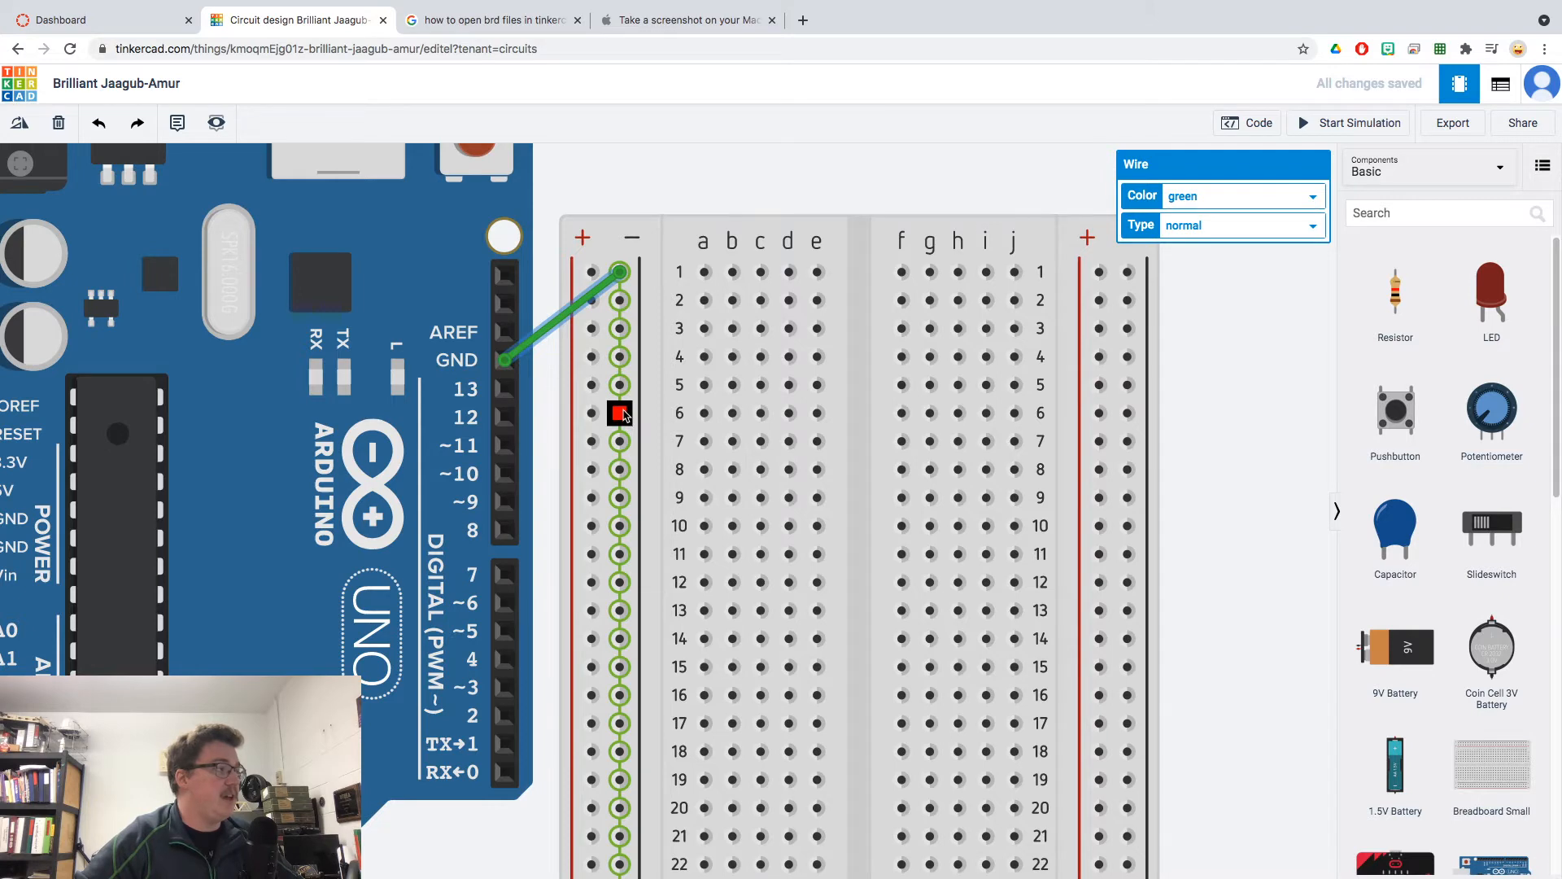
- Wire the negative rail to the terminal strips, from row 6 to hole a1 and from row 12 to hole a9
left_click(622, 413)
left_click(705, 273)
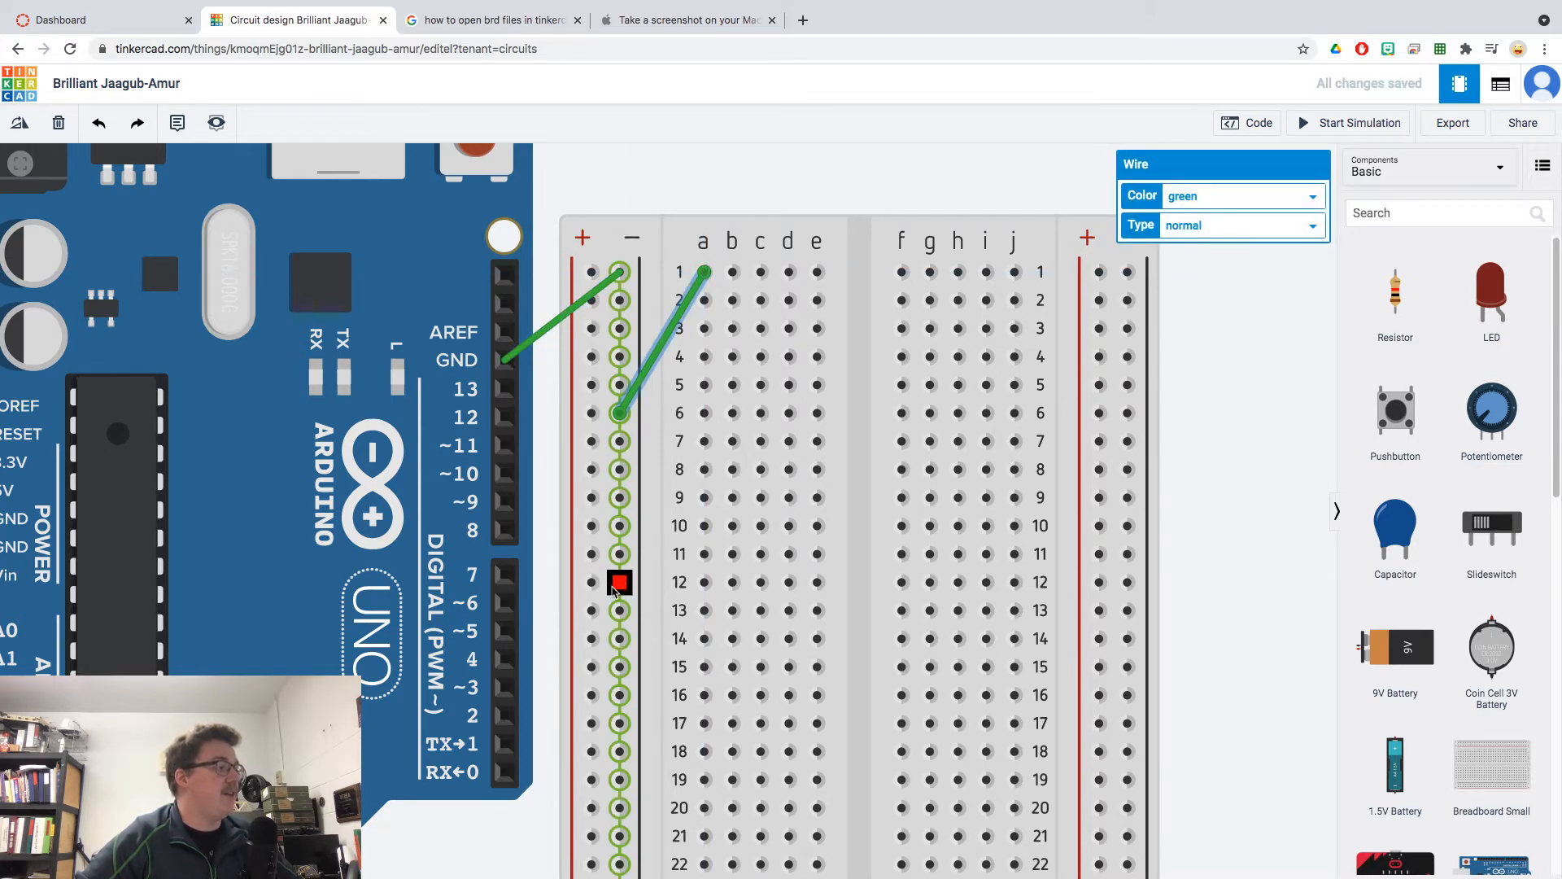
left_click(619, 583)
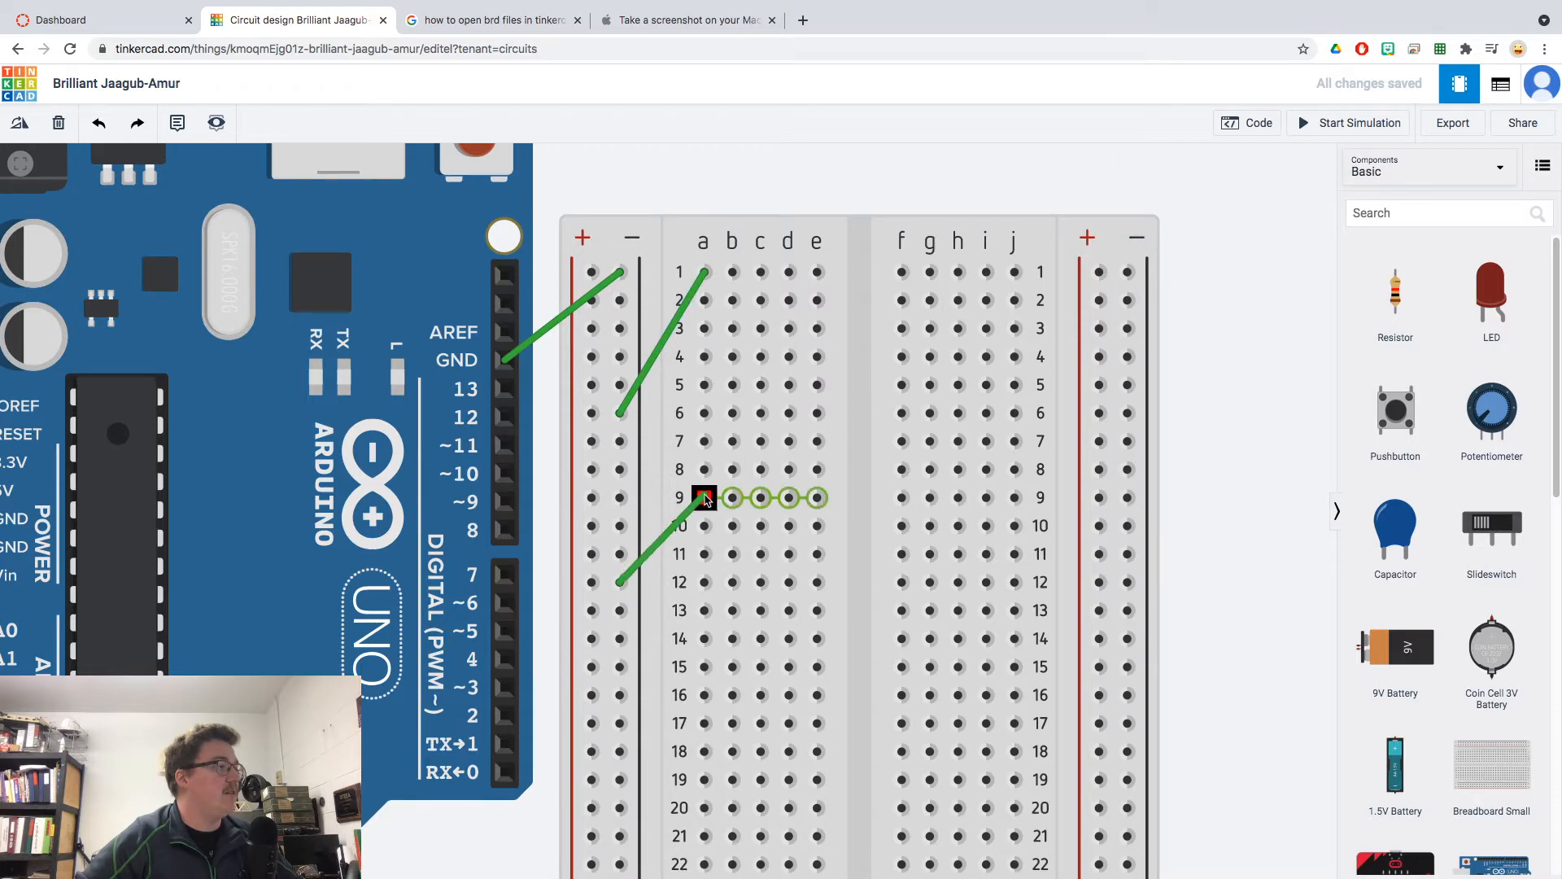
left_click(704, 498)
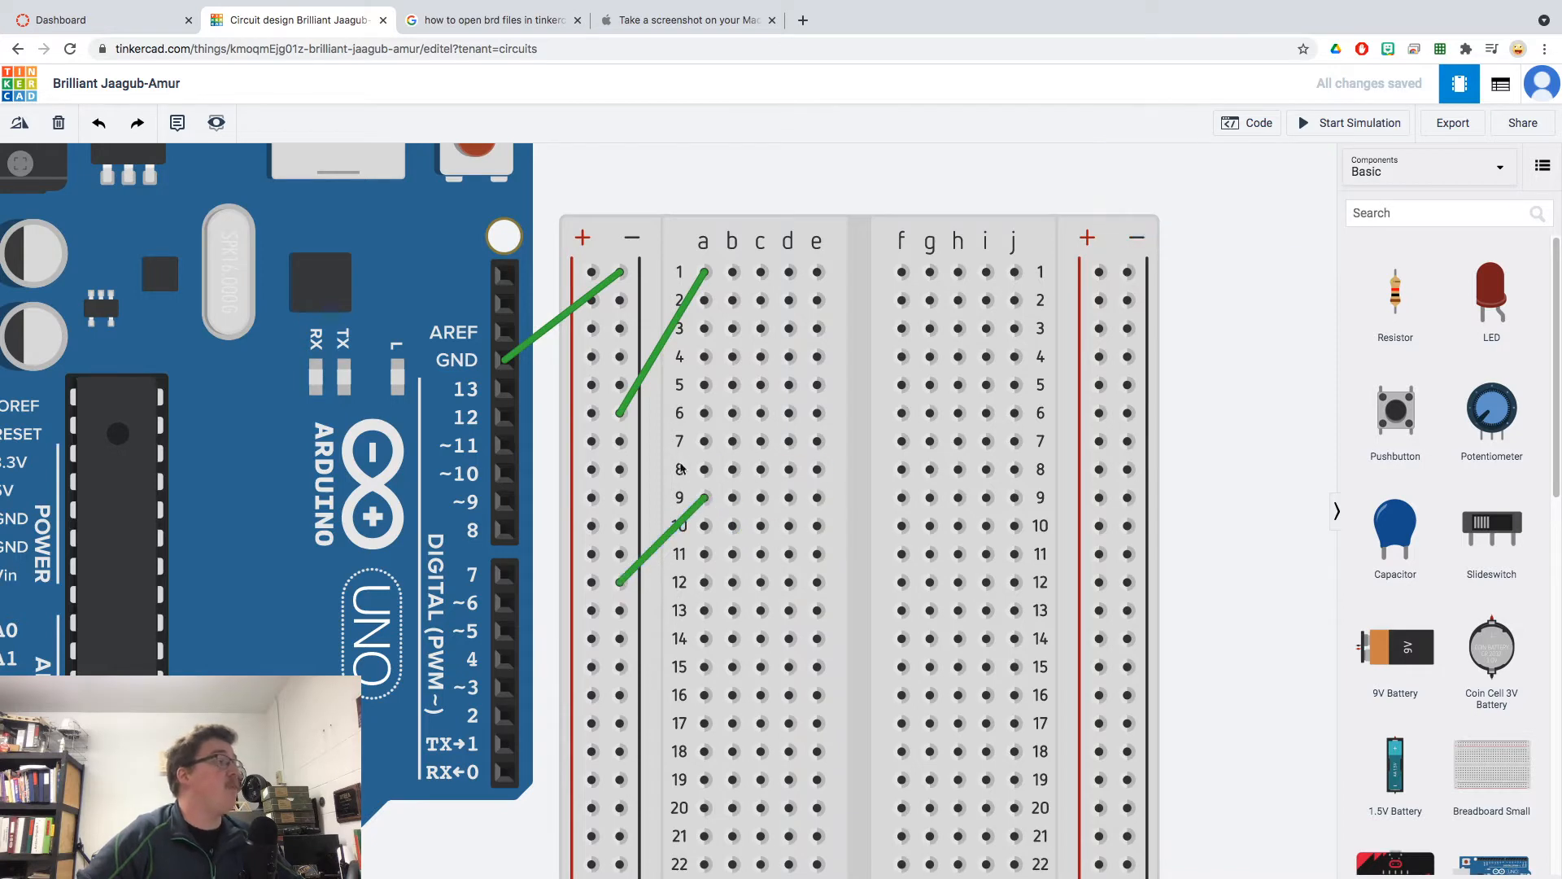
- Delete the two wires running from the negative rail to holes a1 and a9
left_click(657, 364)
key("Delete")
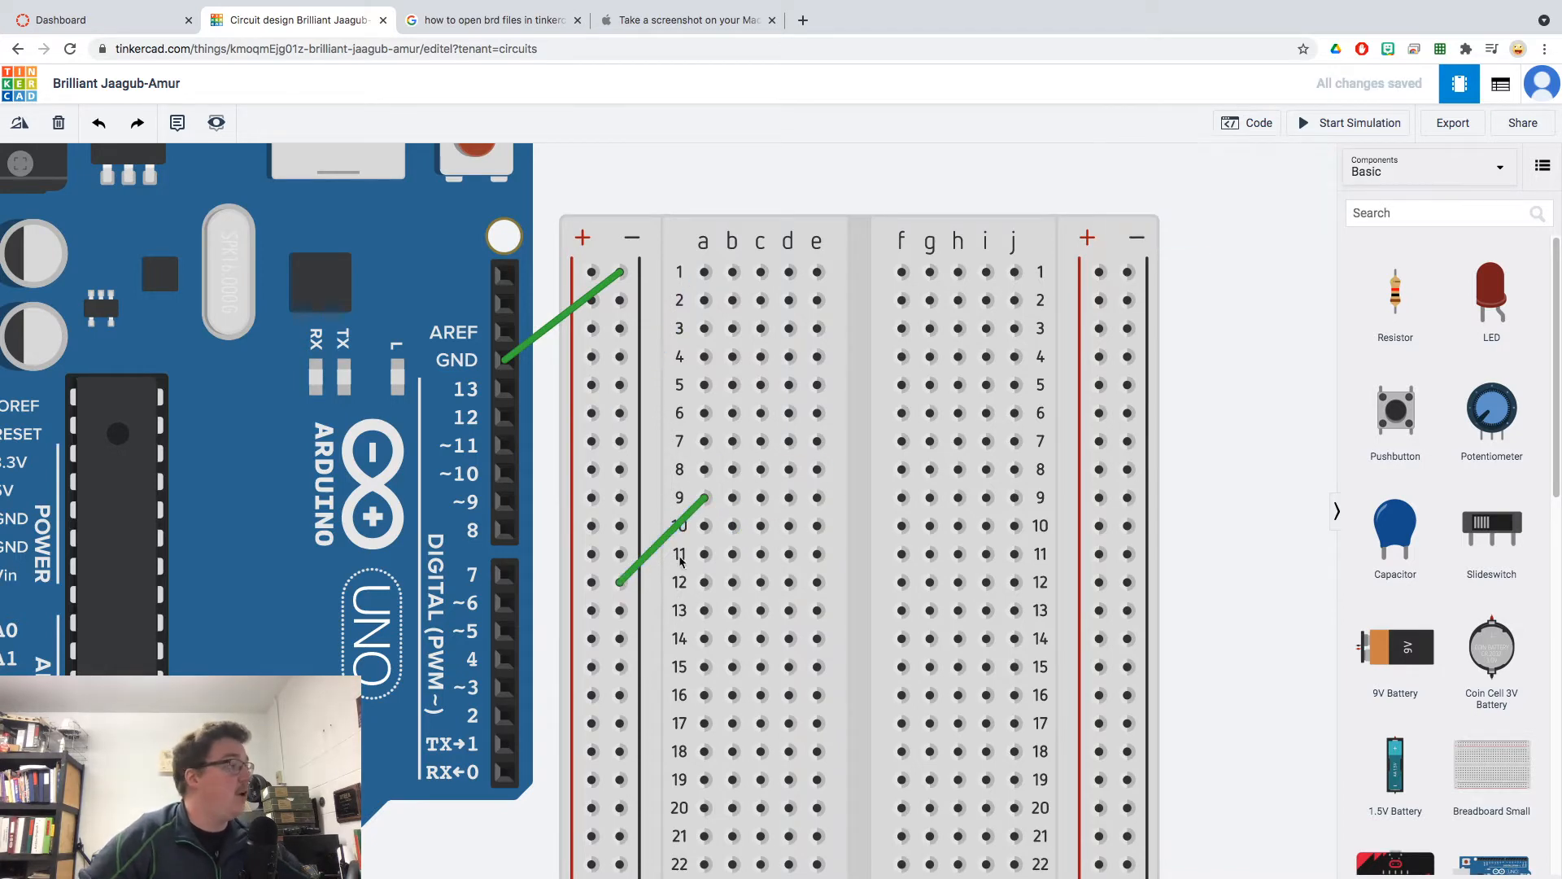
left_click(671, 545)
left_click(666, 537)
key("Delete")
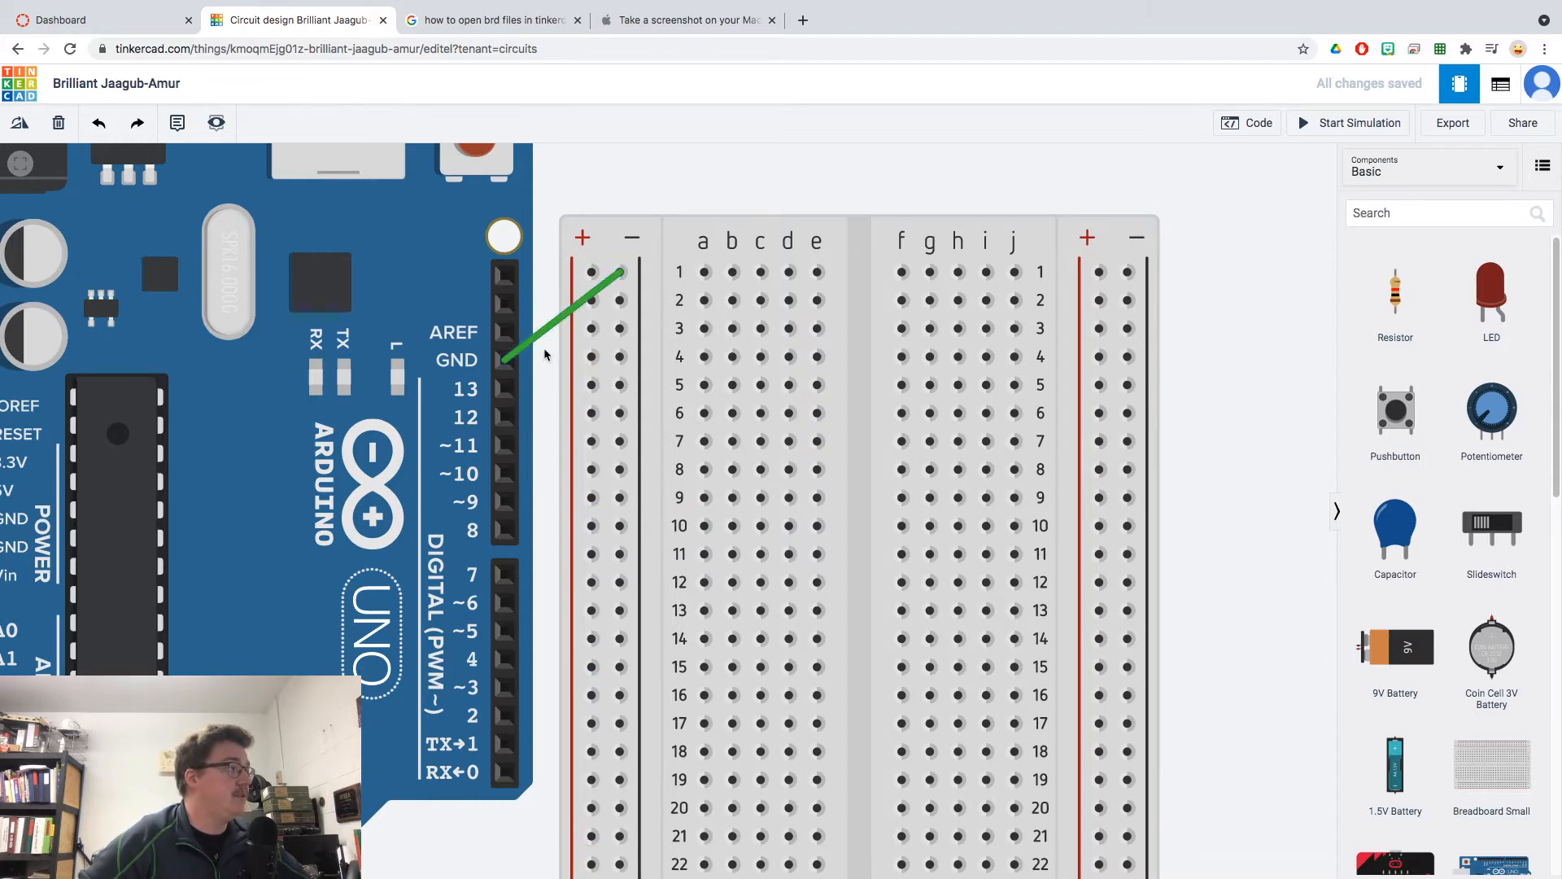
- Wire the Arduino's pin 13 to row 1 of the breadboard's nearest positive rail and colour the wire red
left_click(505, 390)
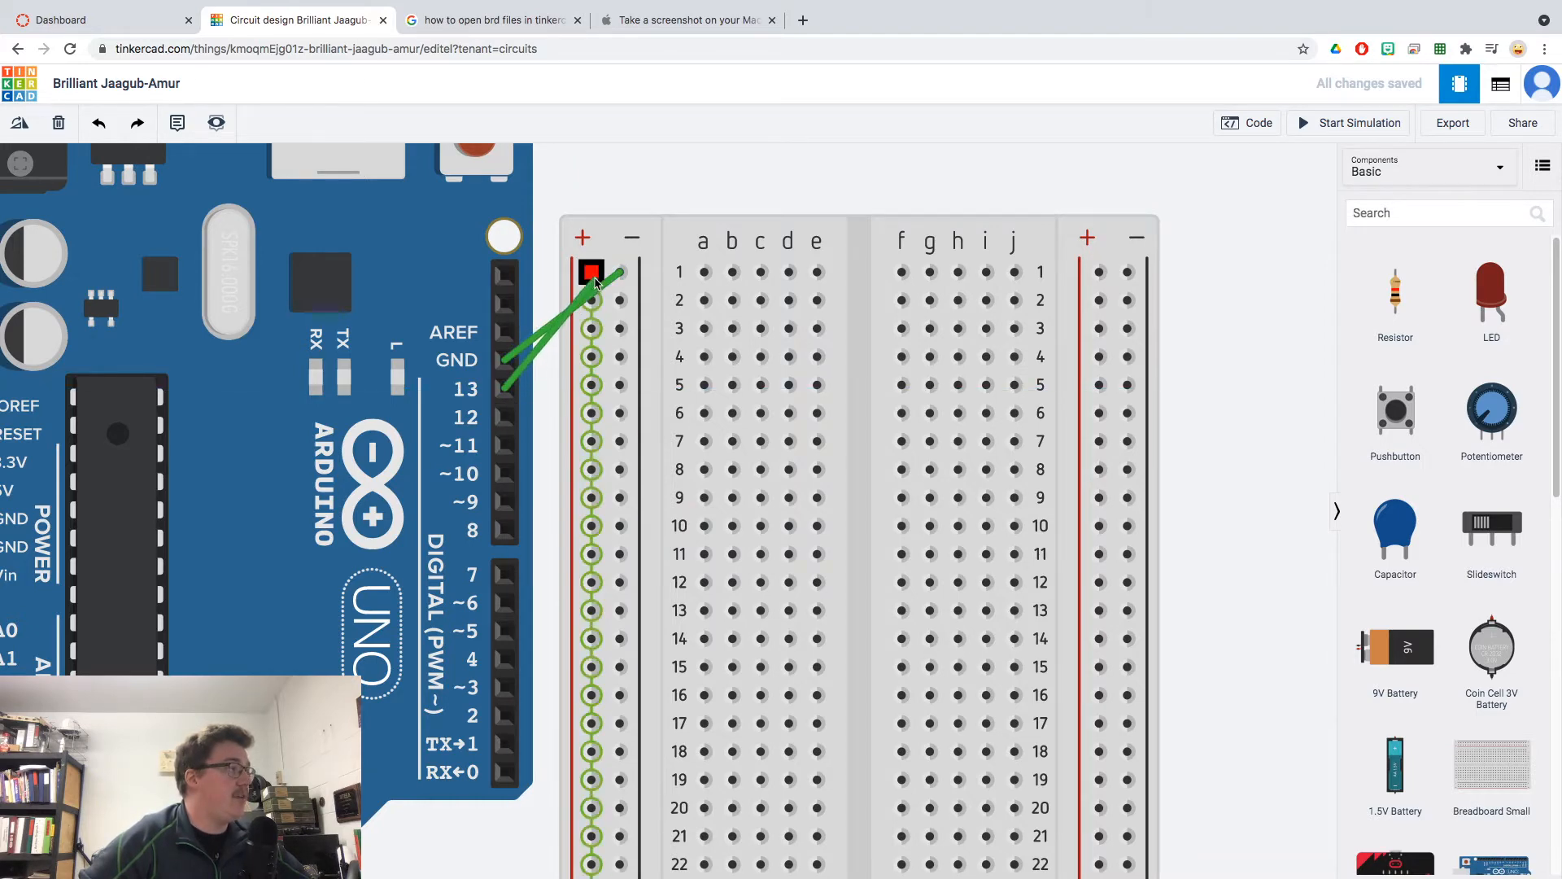
left_click(591, 274)
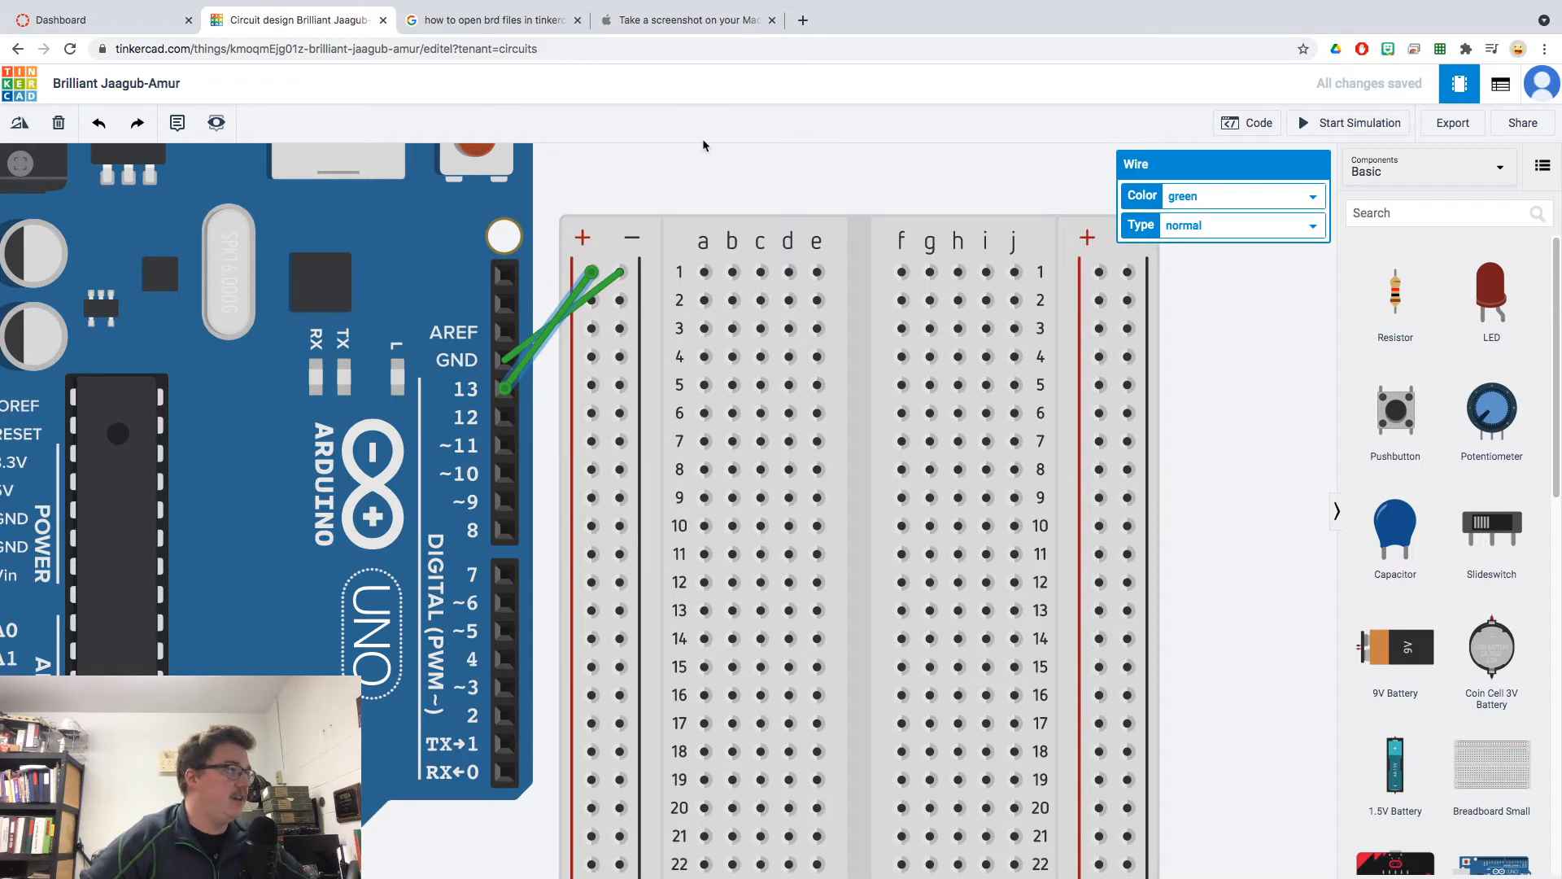
left_click_drag(689, 172, 887, 184)
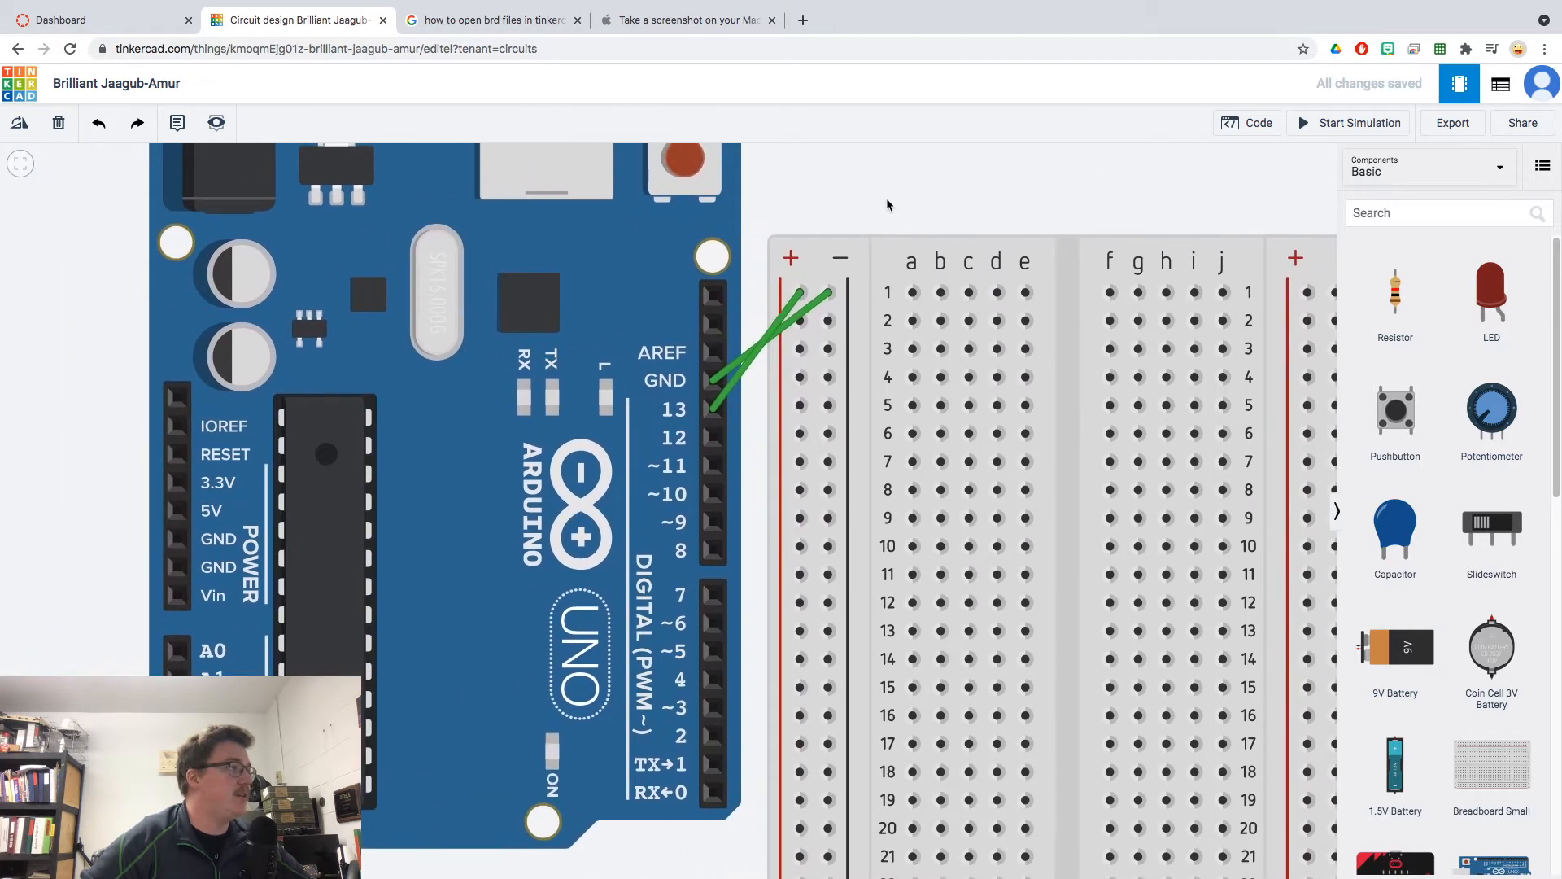
scroll(886, 197, "up", 4)
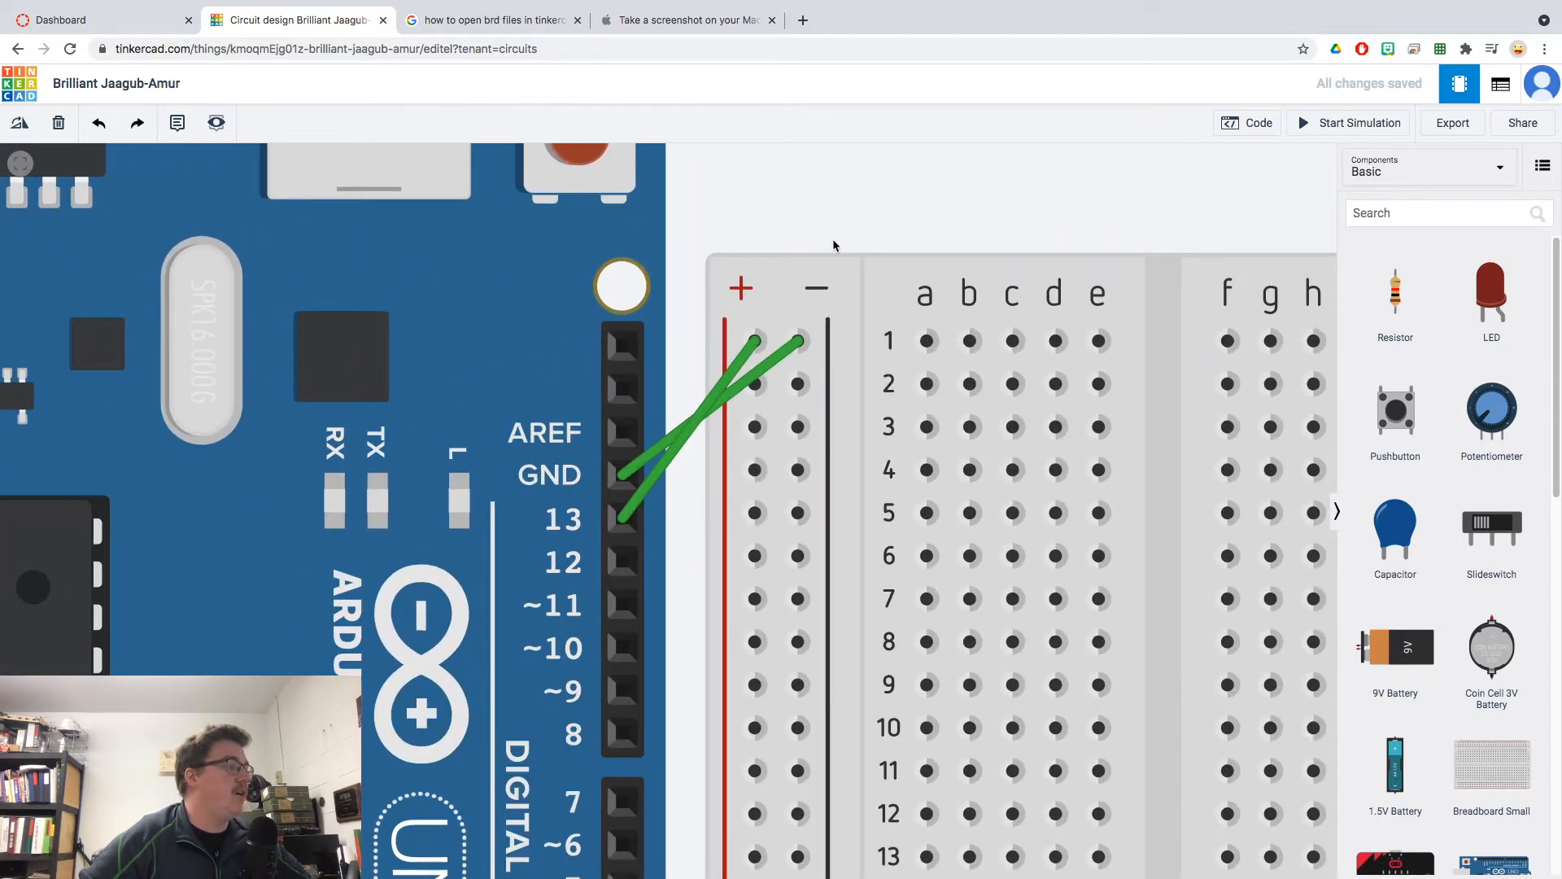
left_click_drag(835, 238, 838, 222)
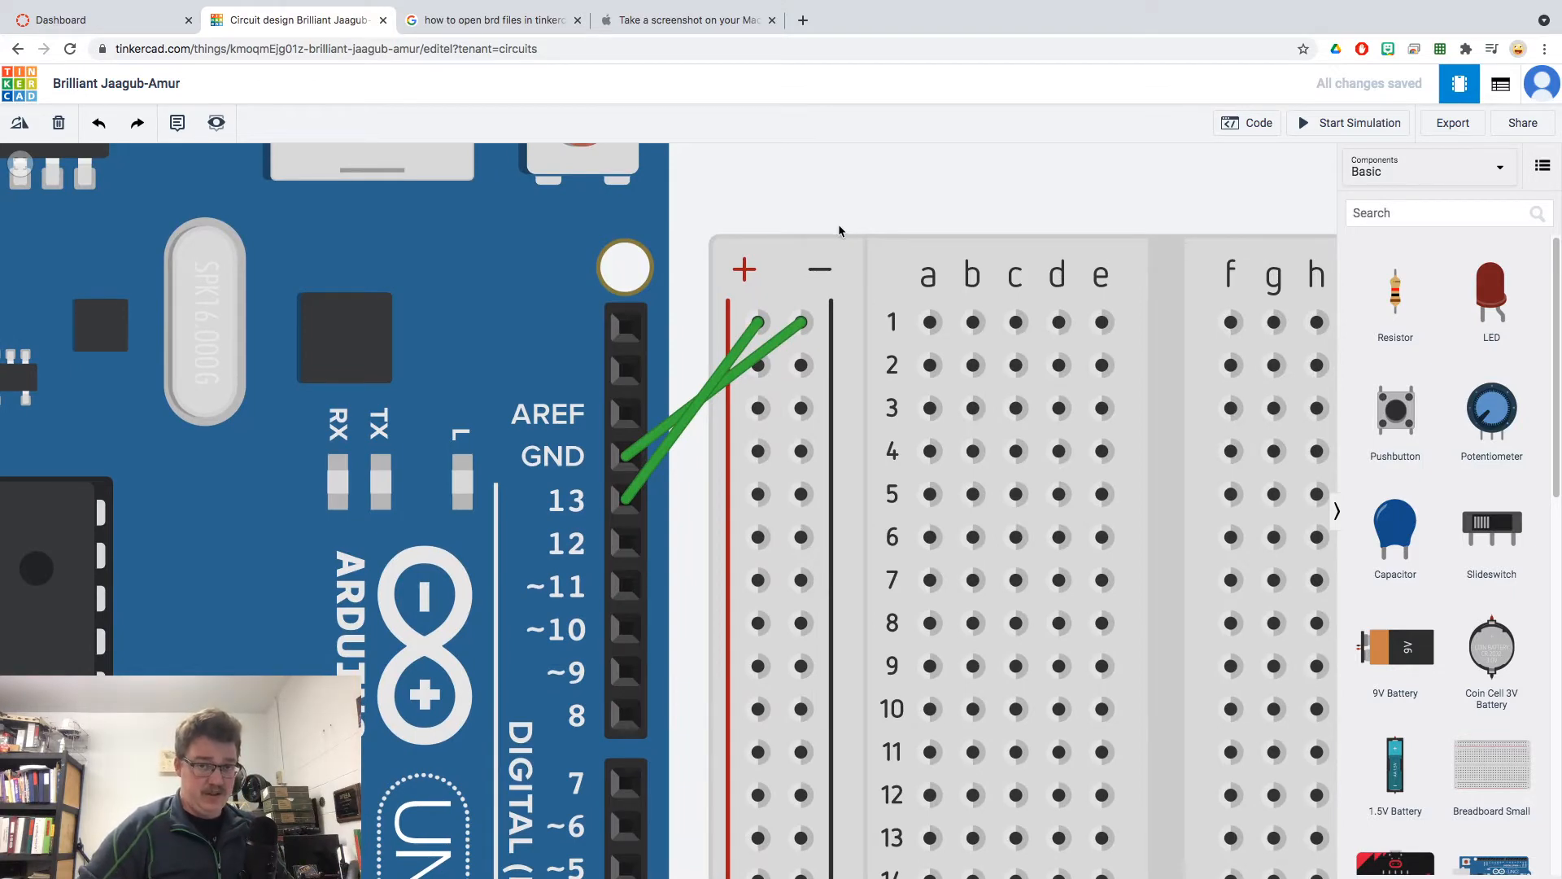
left_click(731, 359)
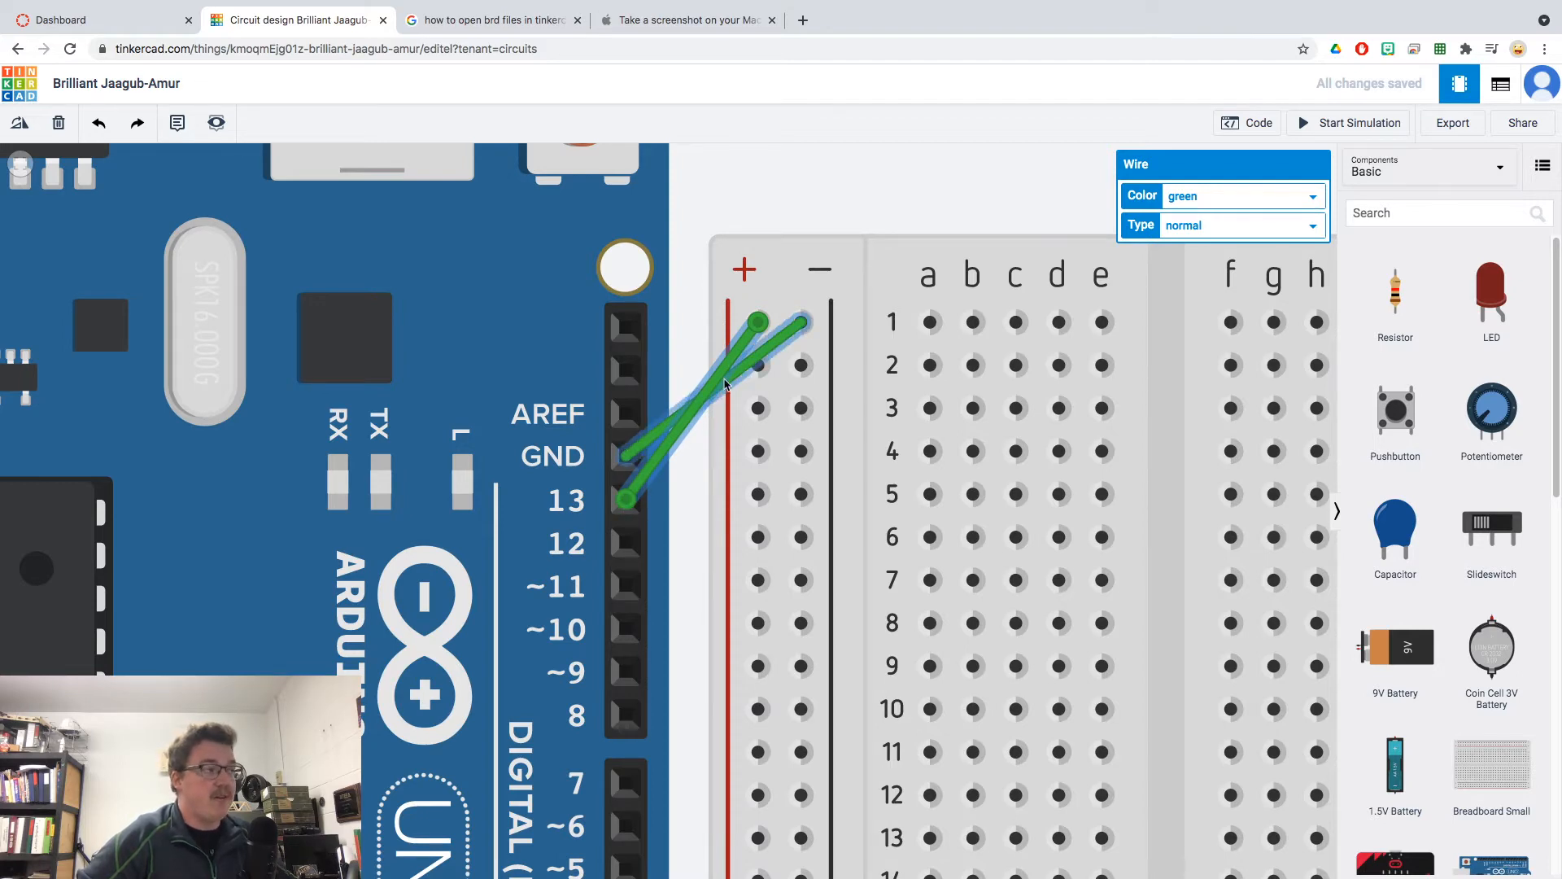
left_click(1205, 205)
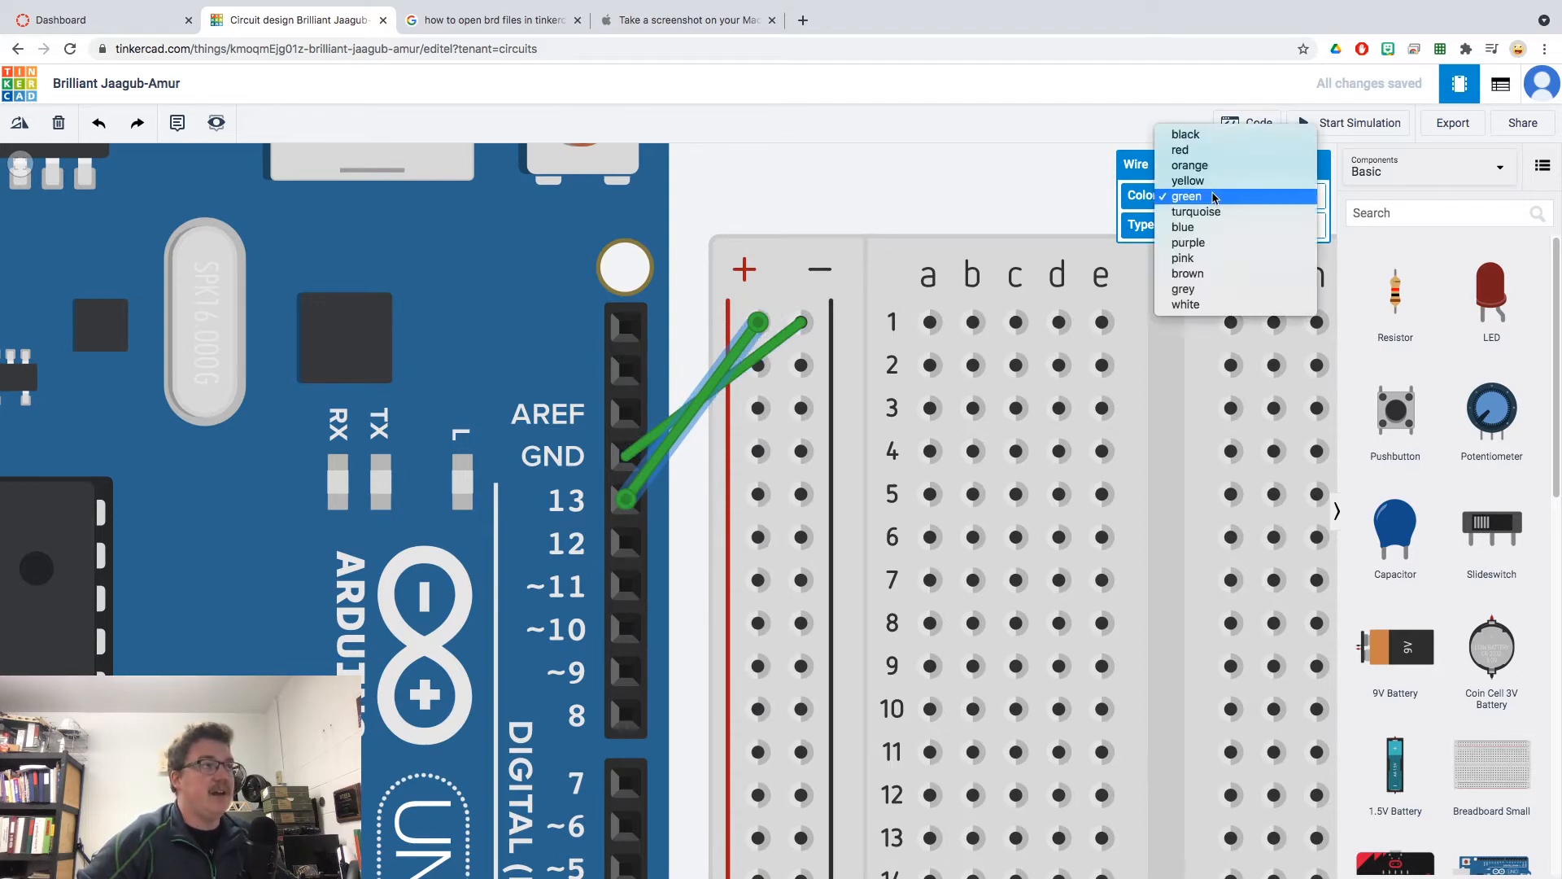
left_click(1200, 153)
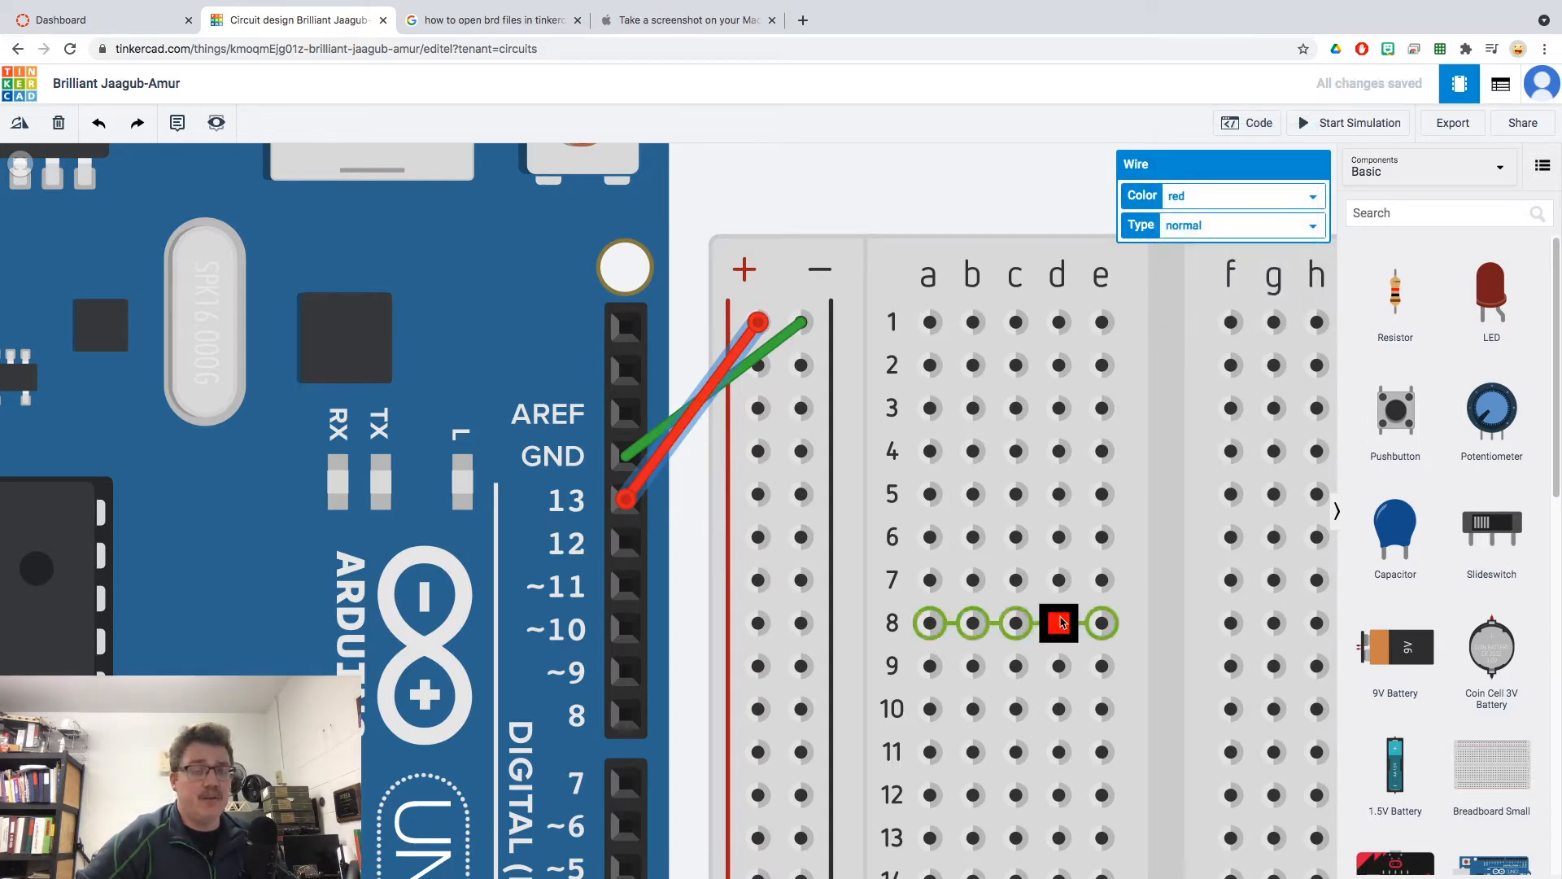
- Set the colour of the wire between the Arduino's GND pin and the negative rail to black
left_click(782, 345)
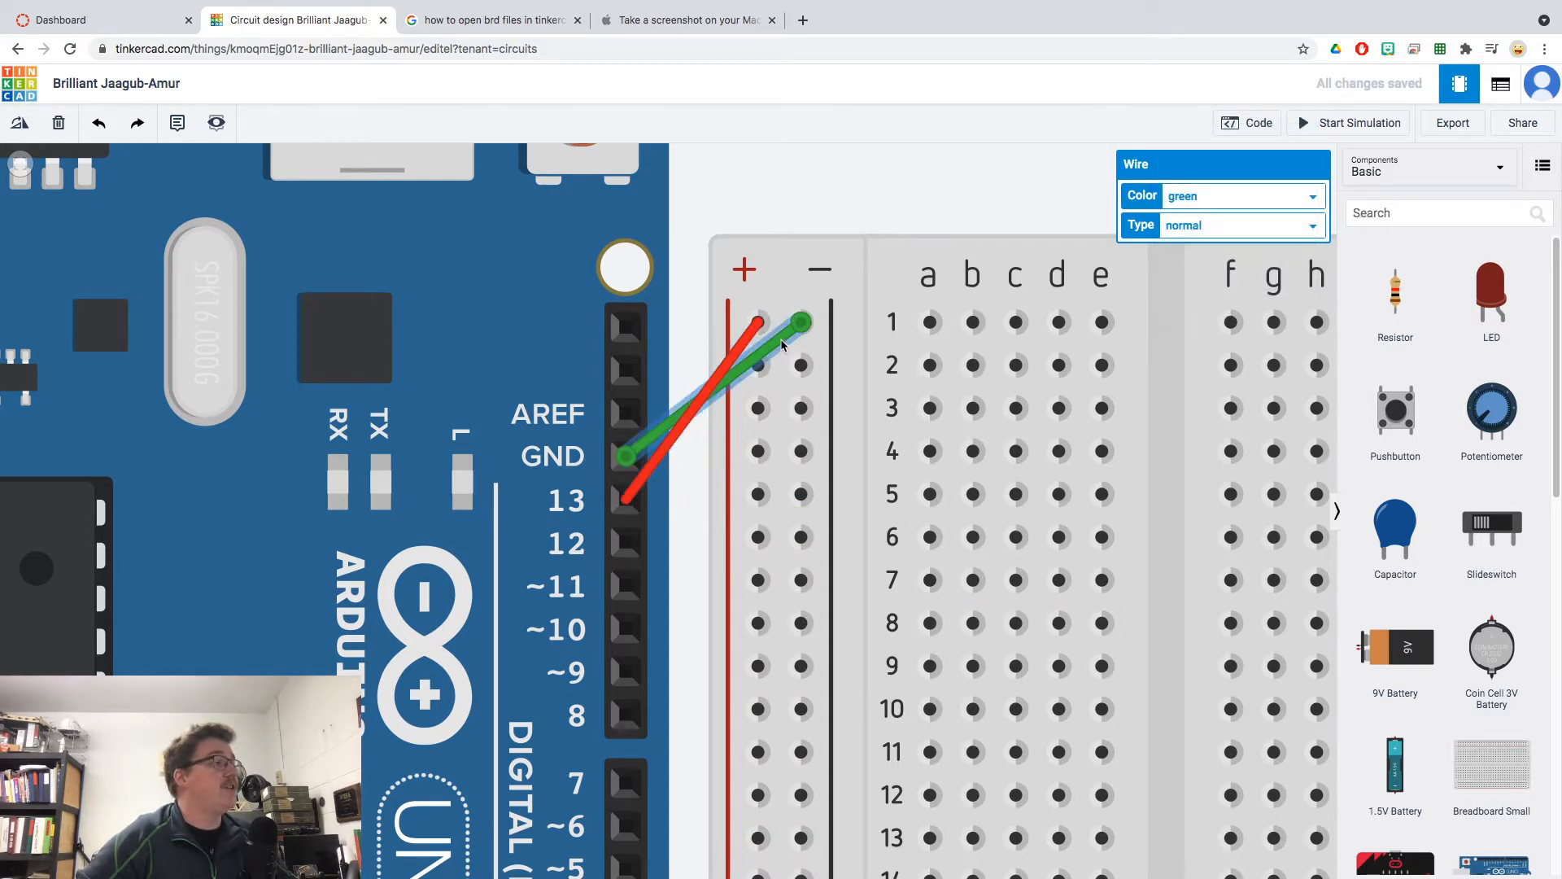
left_click(1196, 204)
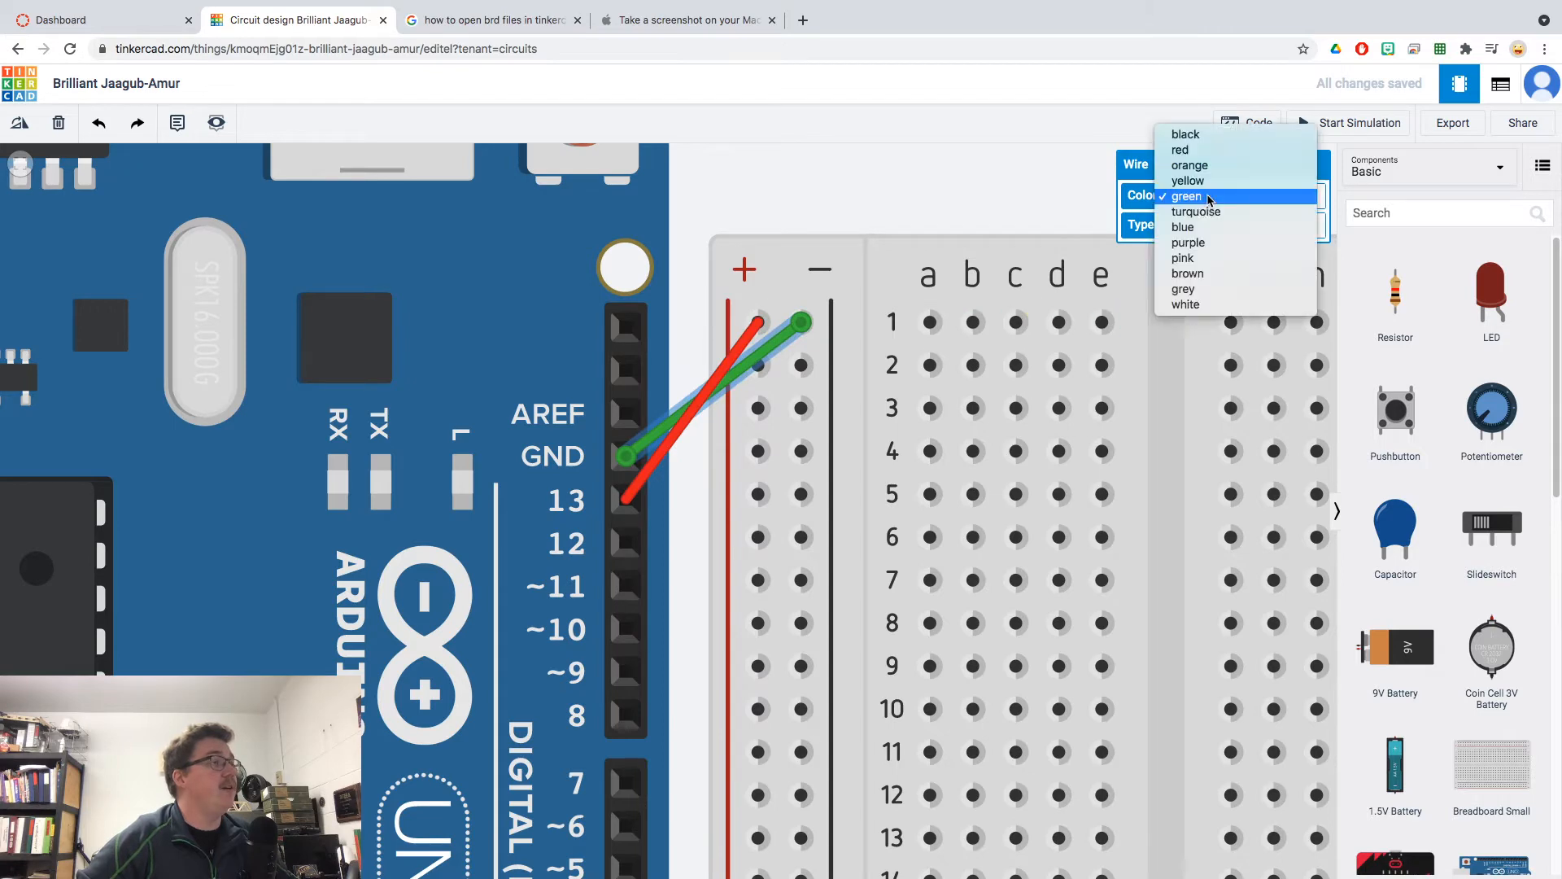
left_click(1200, 136)
left_click(987, 189)
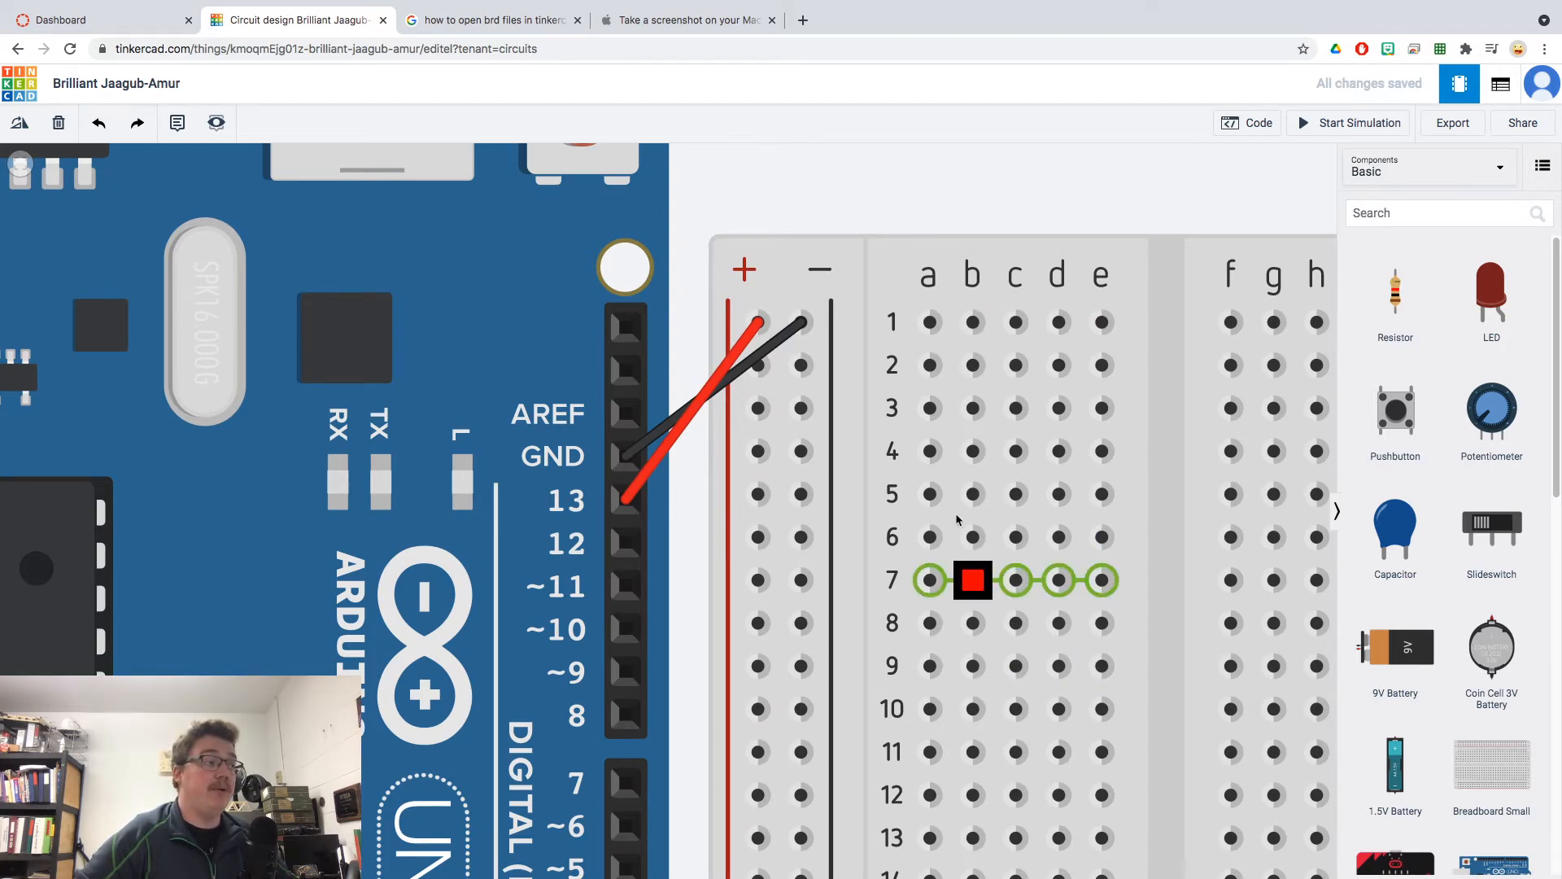
- Examine how the holes connect in the breadboard's last rows and far power rail, and review the Arduino's rail wiring
scroll(930, 495, "down", 4)
scroll(961, 605, "down", 3)
left_click_drag(858, 788, 825, 531)
scroll(825, 531, "up", 6)
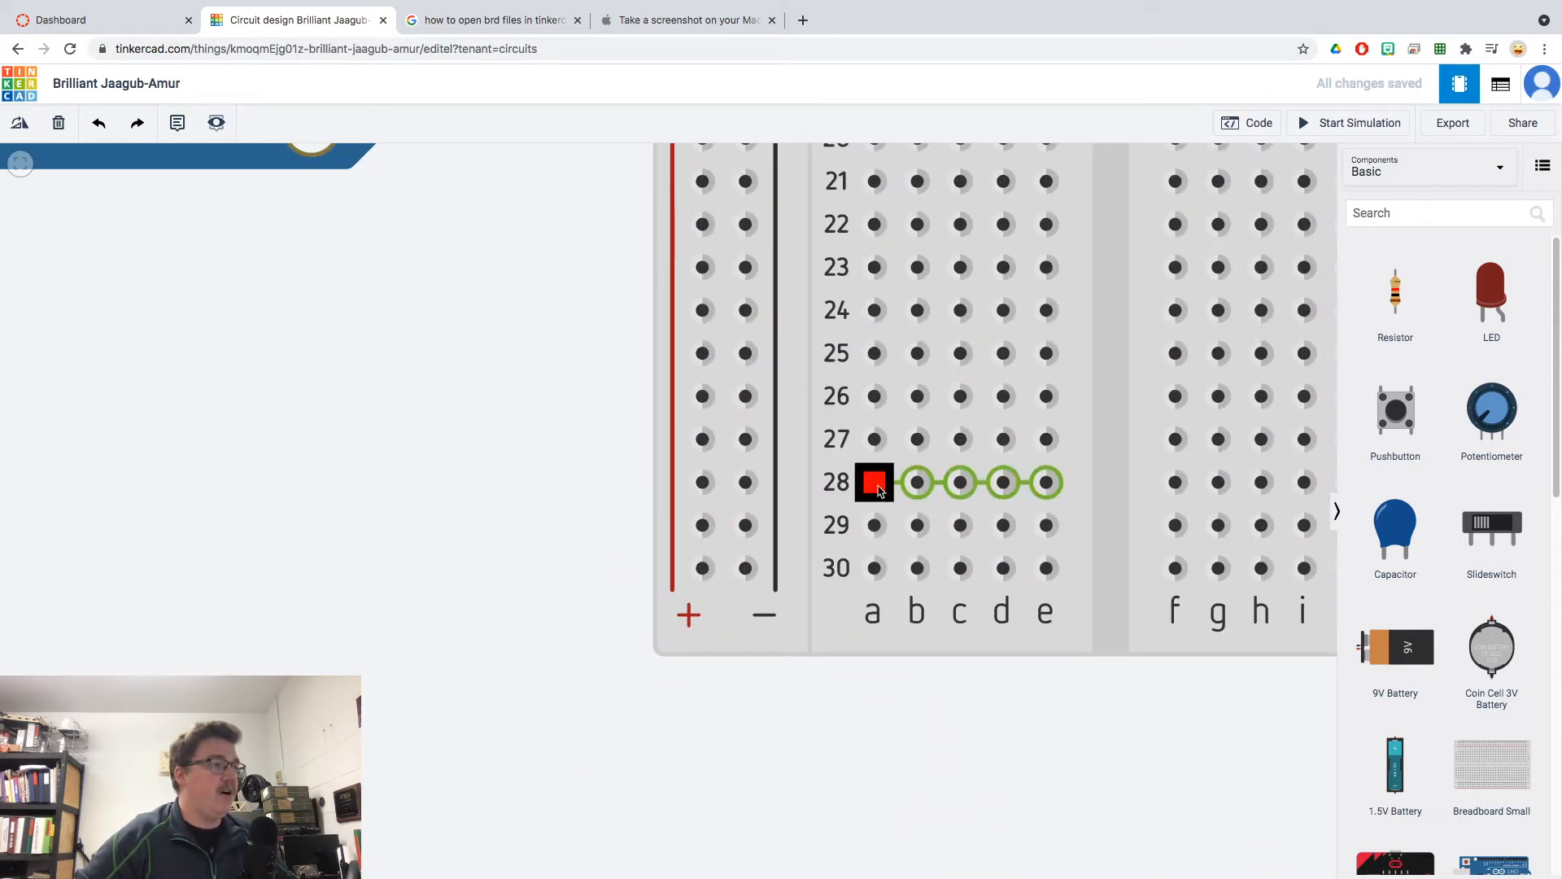
left_click(879, 398)
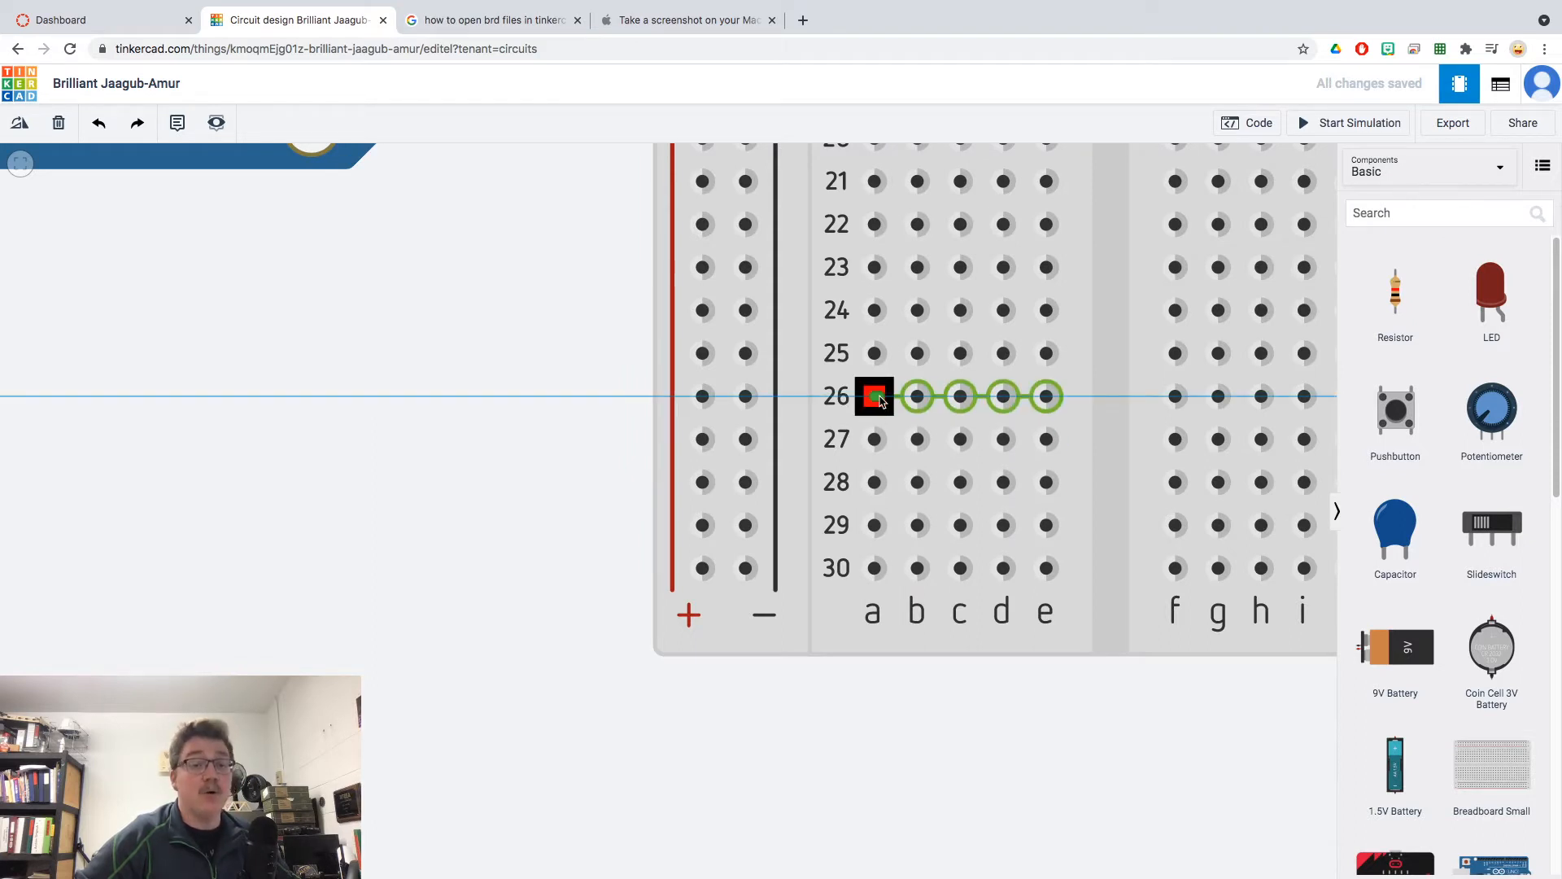
key("Escape")
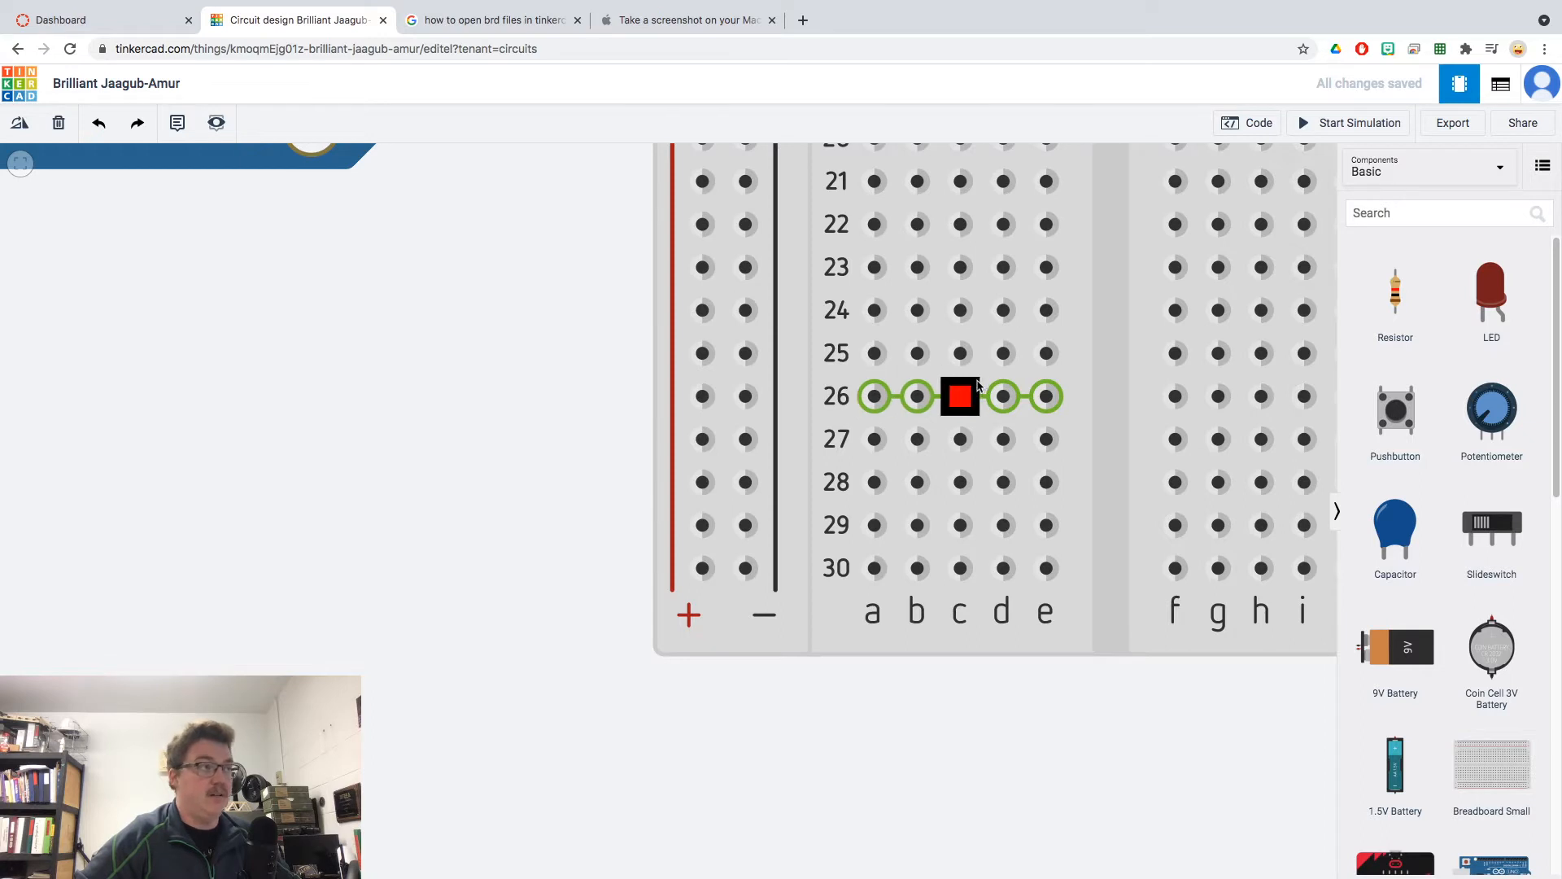
left_click_drag(1215, 721, 963, 705)
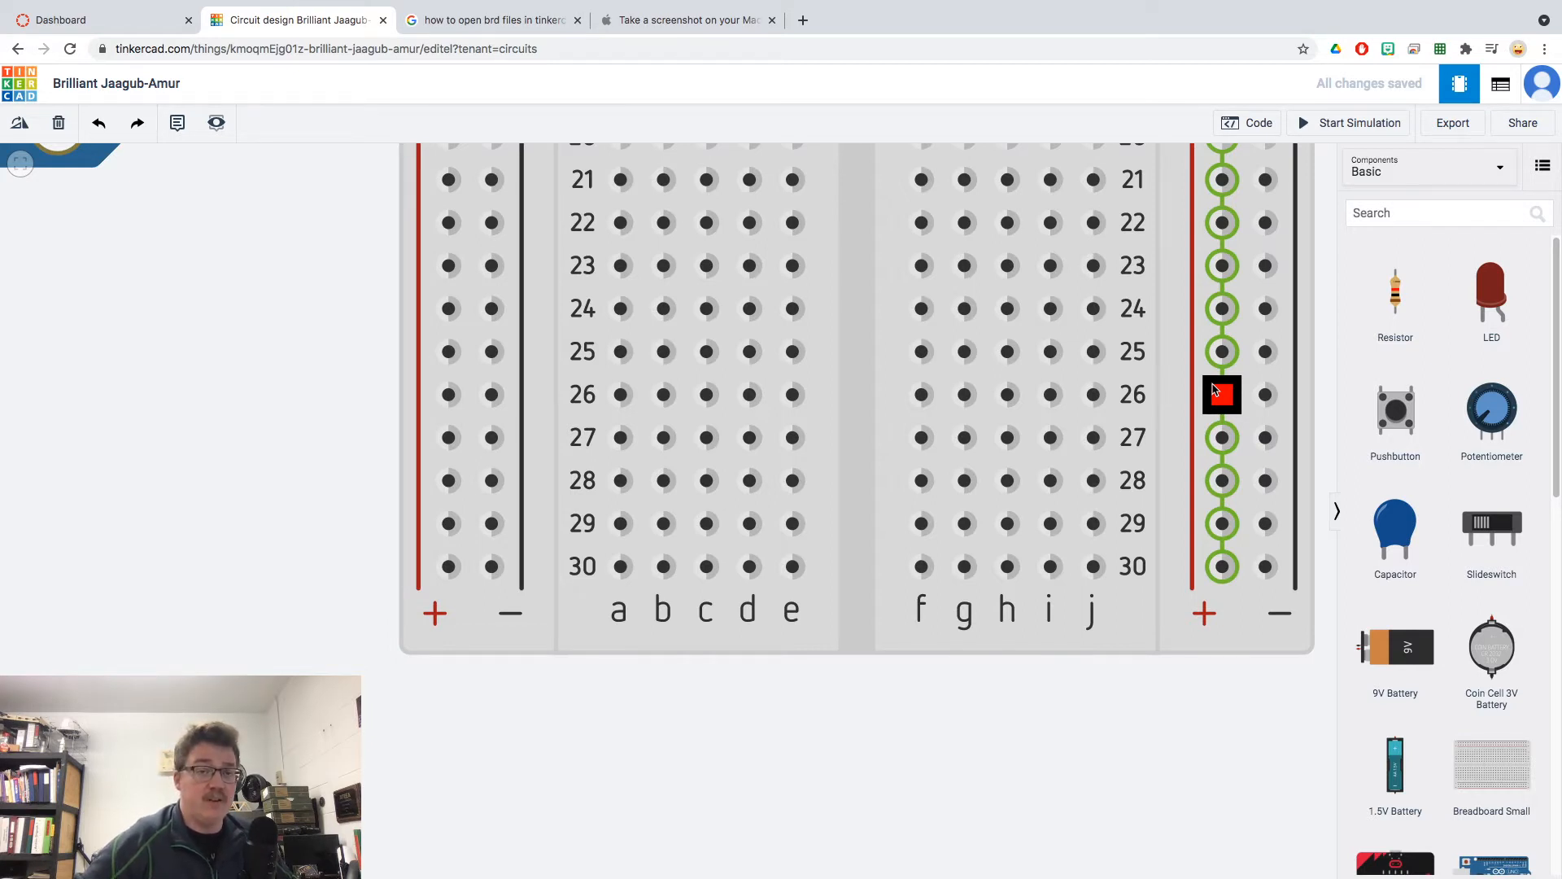
scroll(279, 353, "up", 1)
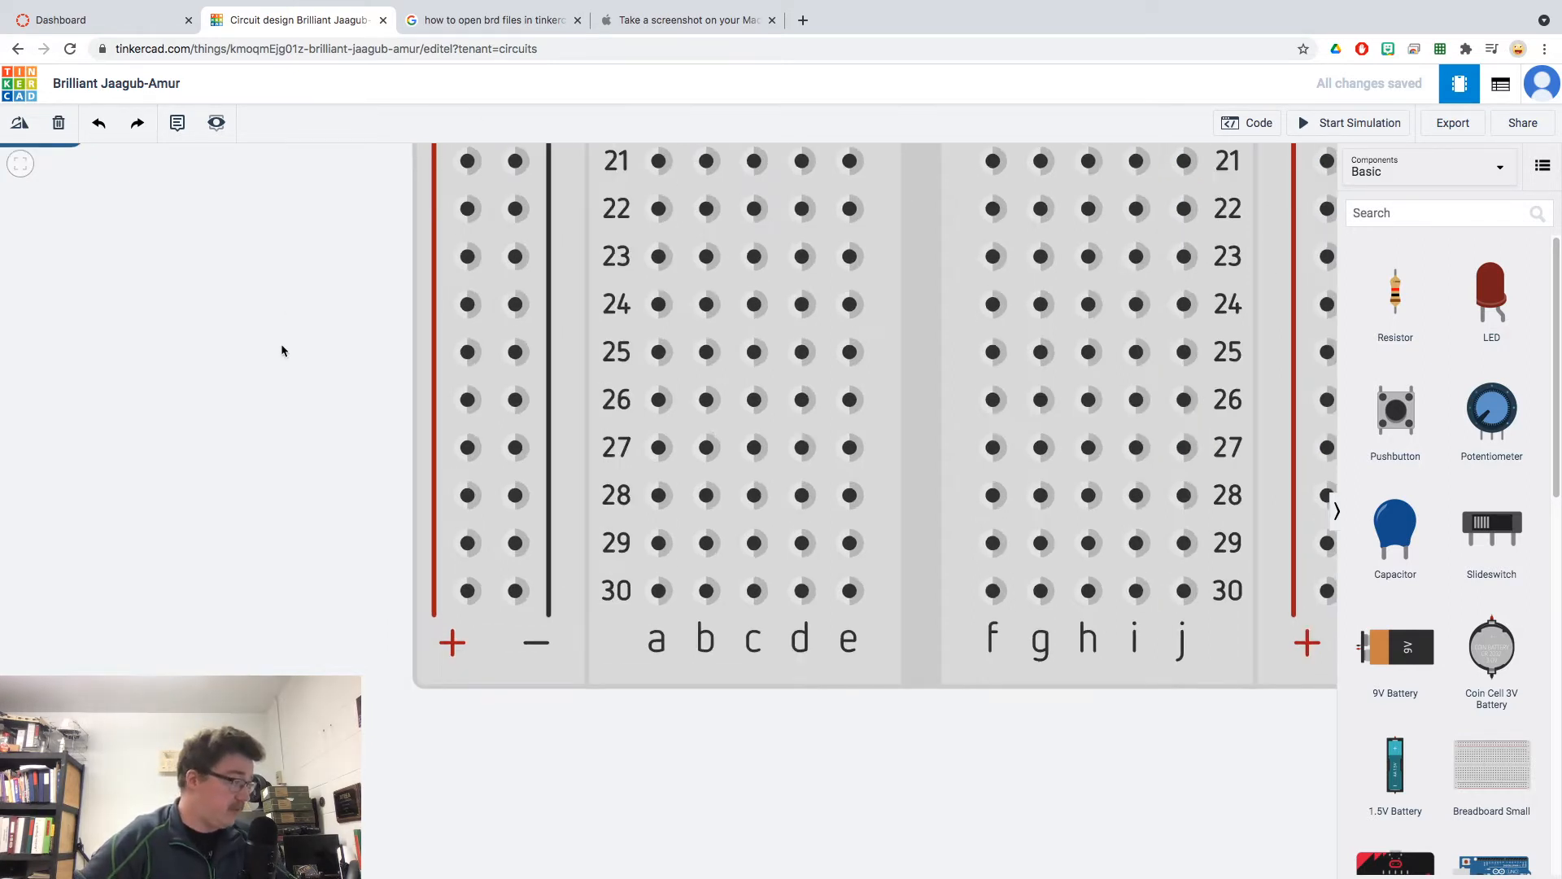
scroll(283, 336, "down", 4)
left_click_drag(482, 486, 530, 784)
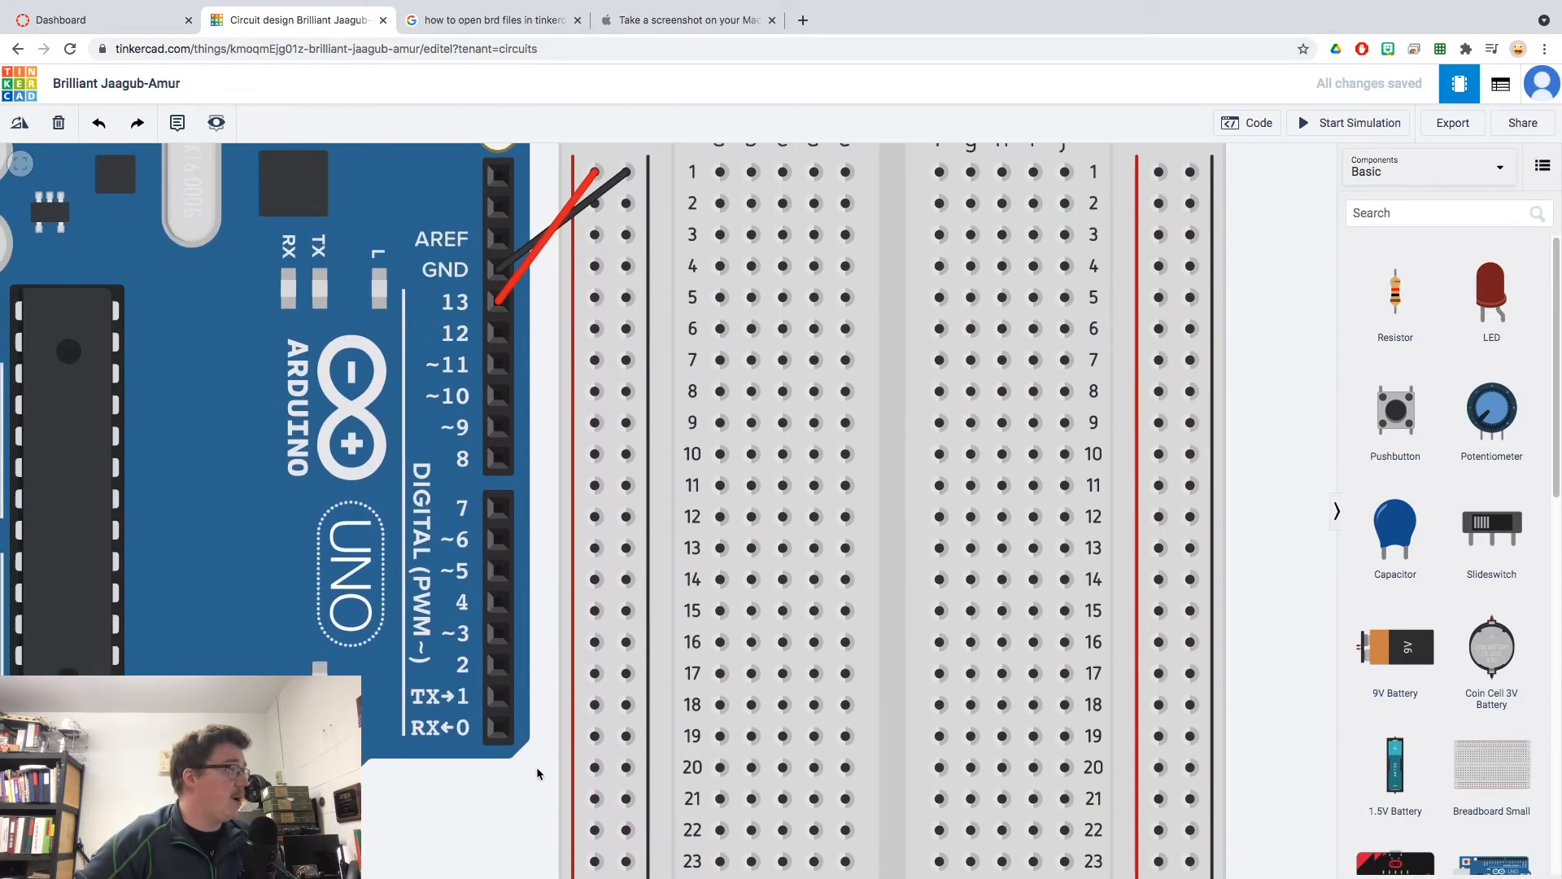
left_click_drag(531, 264, 532, 345)
scroll(605, 499, "down", 1)
scroll(756, 514, "up", 3)
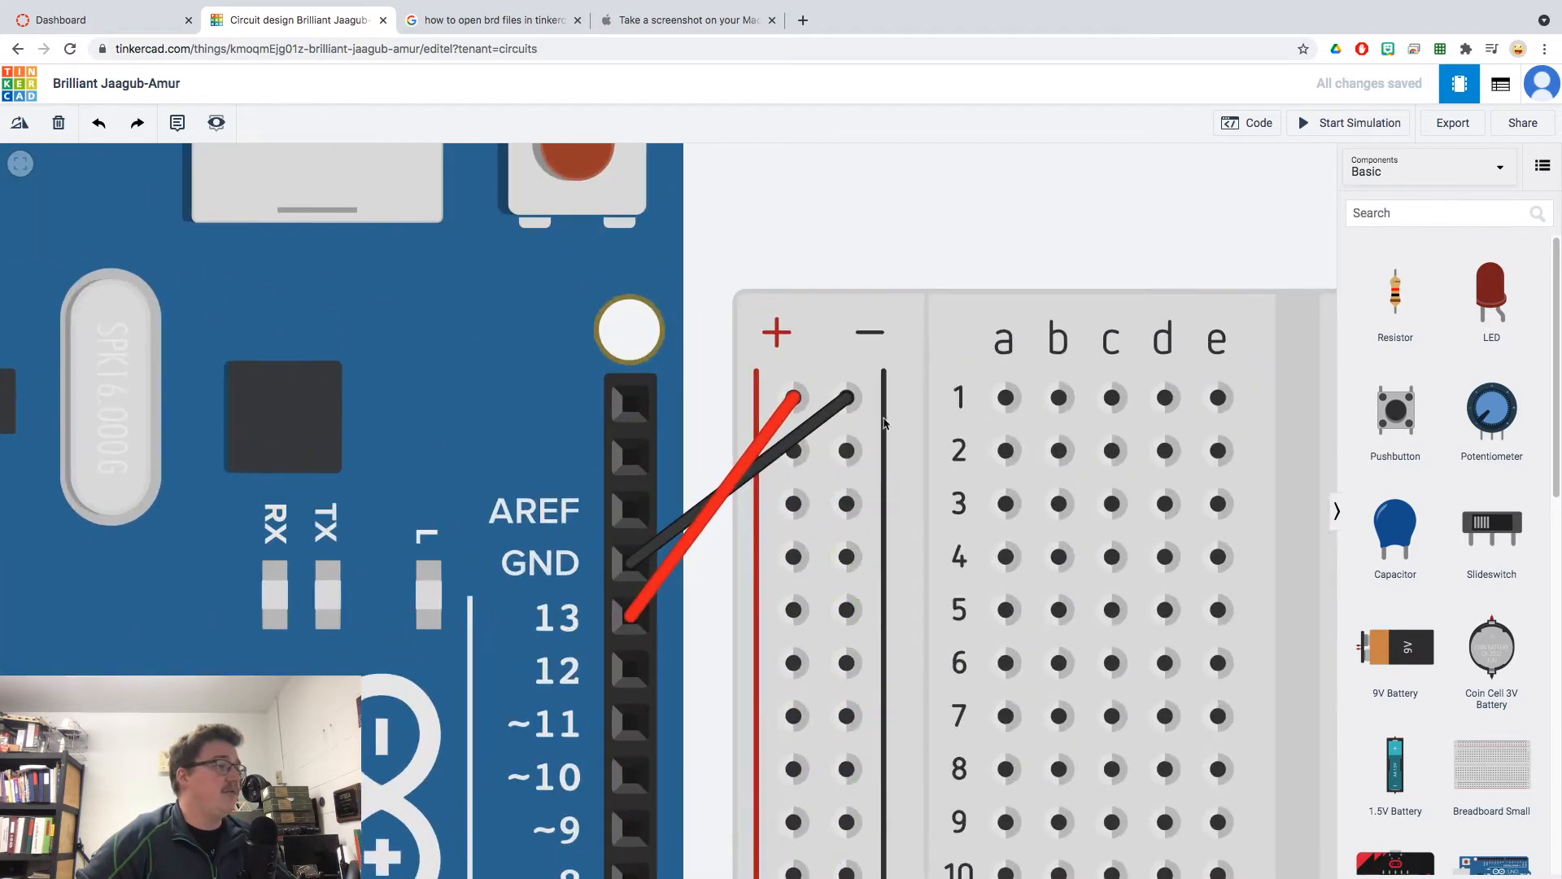
- Place a red LED on the breadboard with its legs in holes c2 and d2
left_click_drag(924, 263, 910, 161)
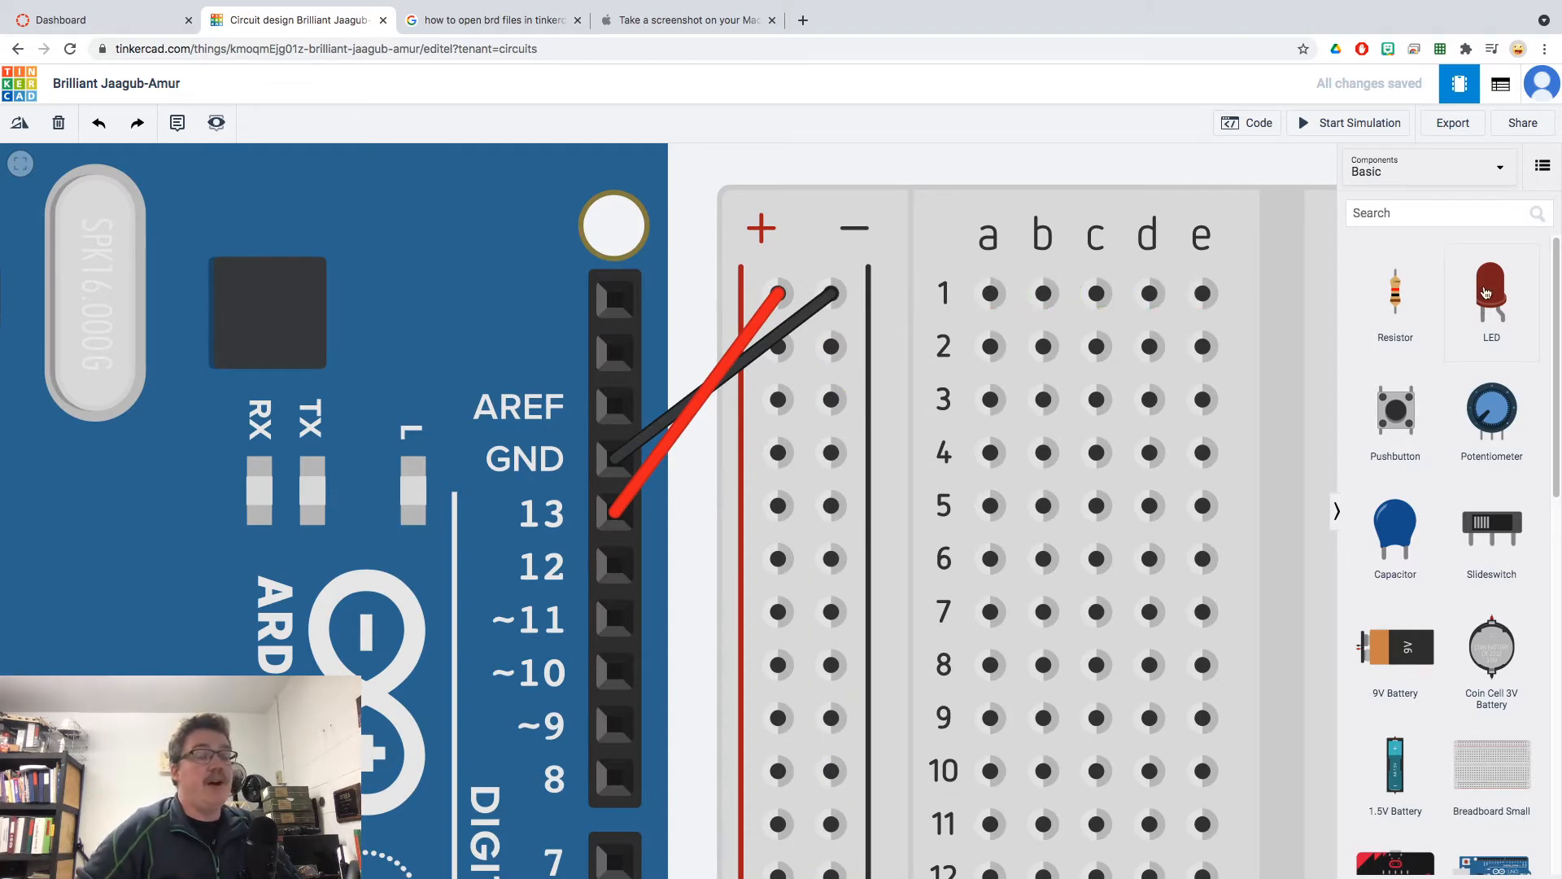
left_click_drag(1494, 302, 1114, 339)
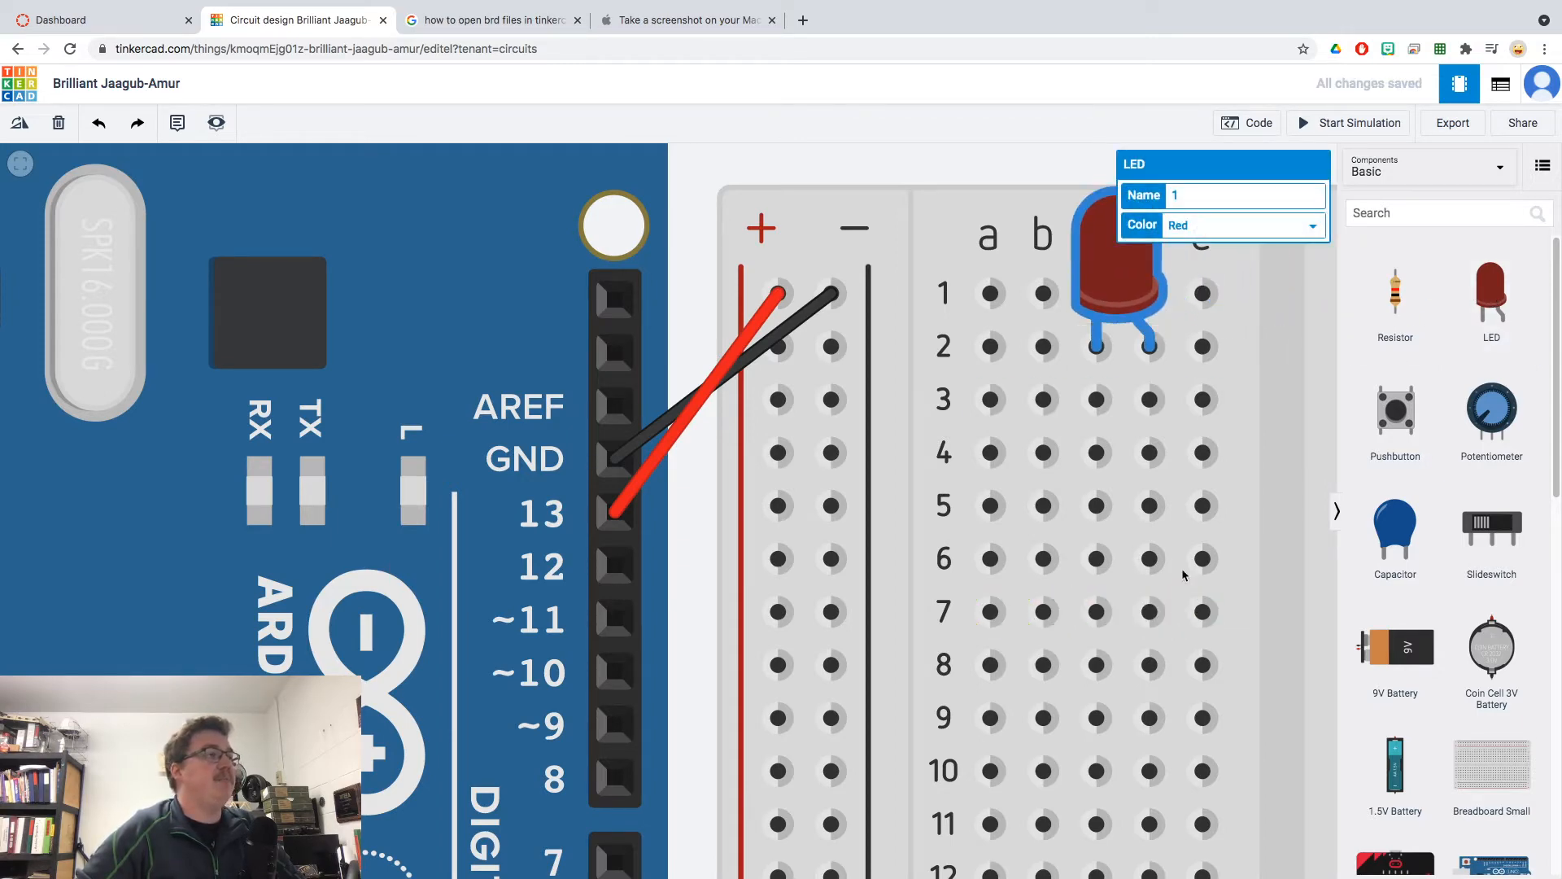
left_click(1013, 172)
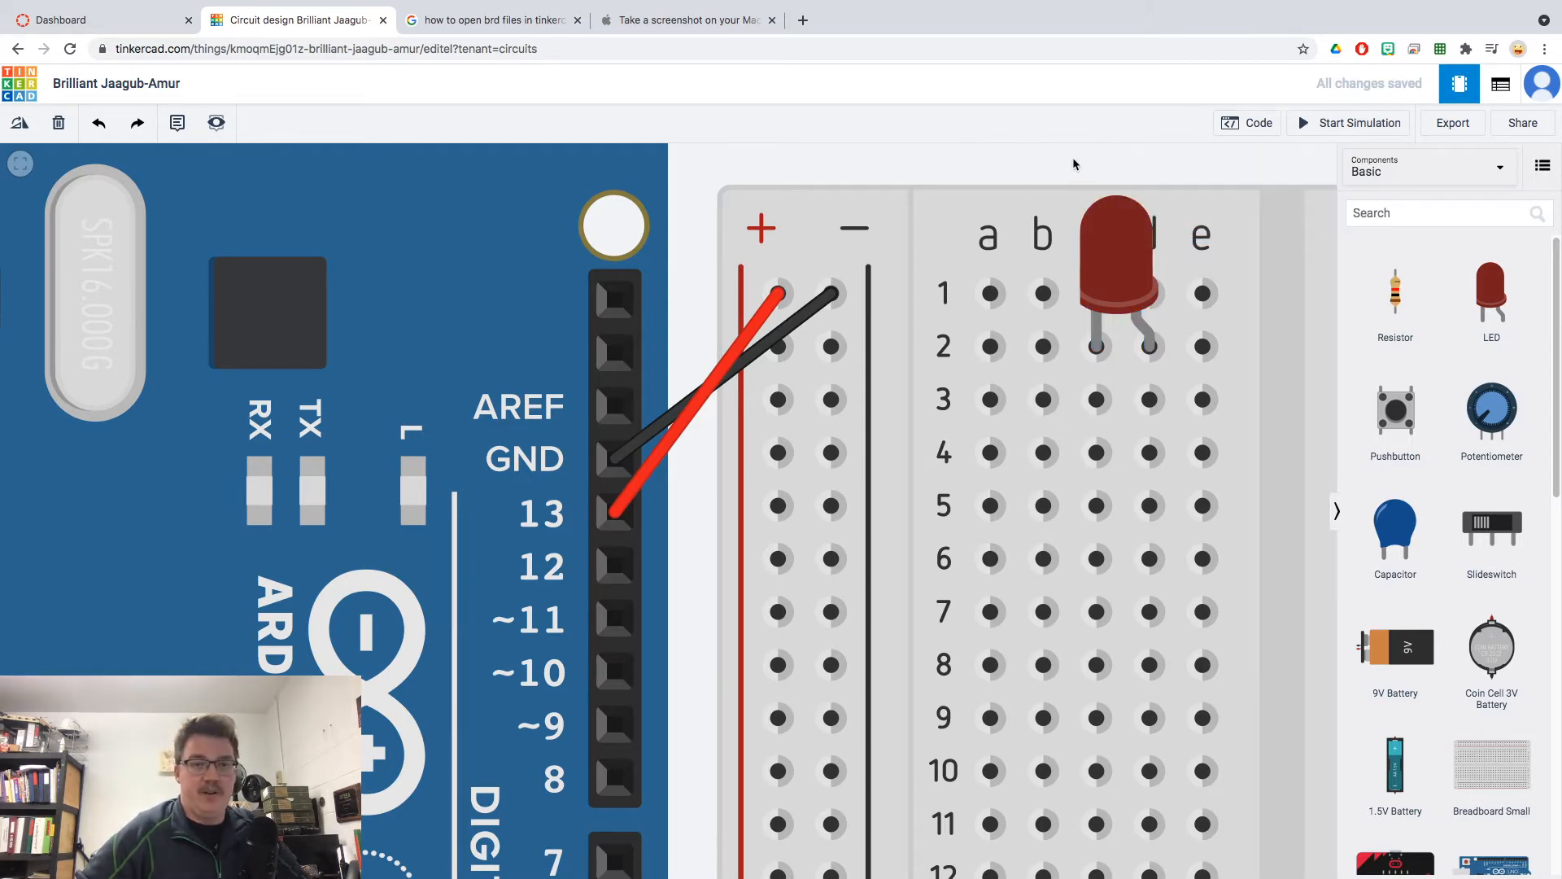
- Wire row 2 of the negative rail to hole a2 and colour the wire black
scroll(1107, 252, "up", 2)
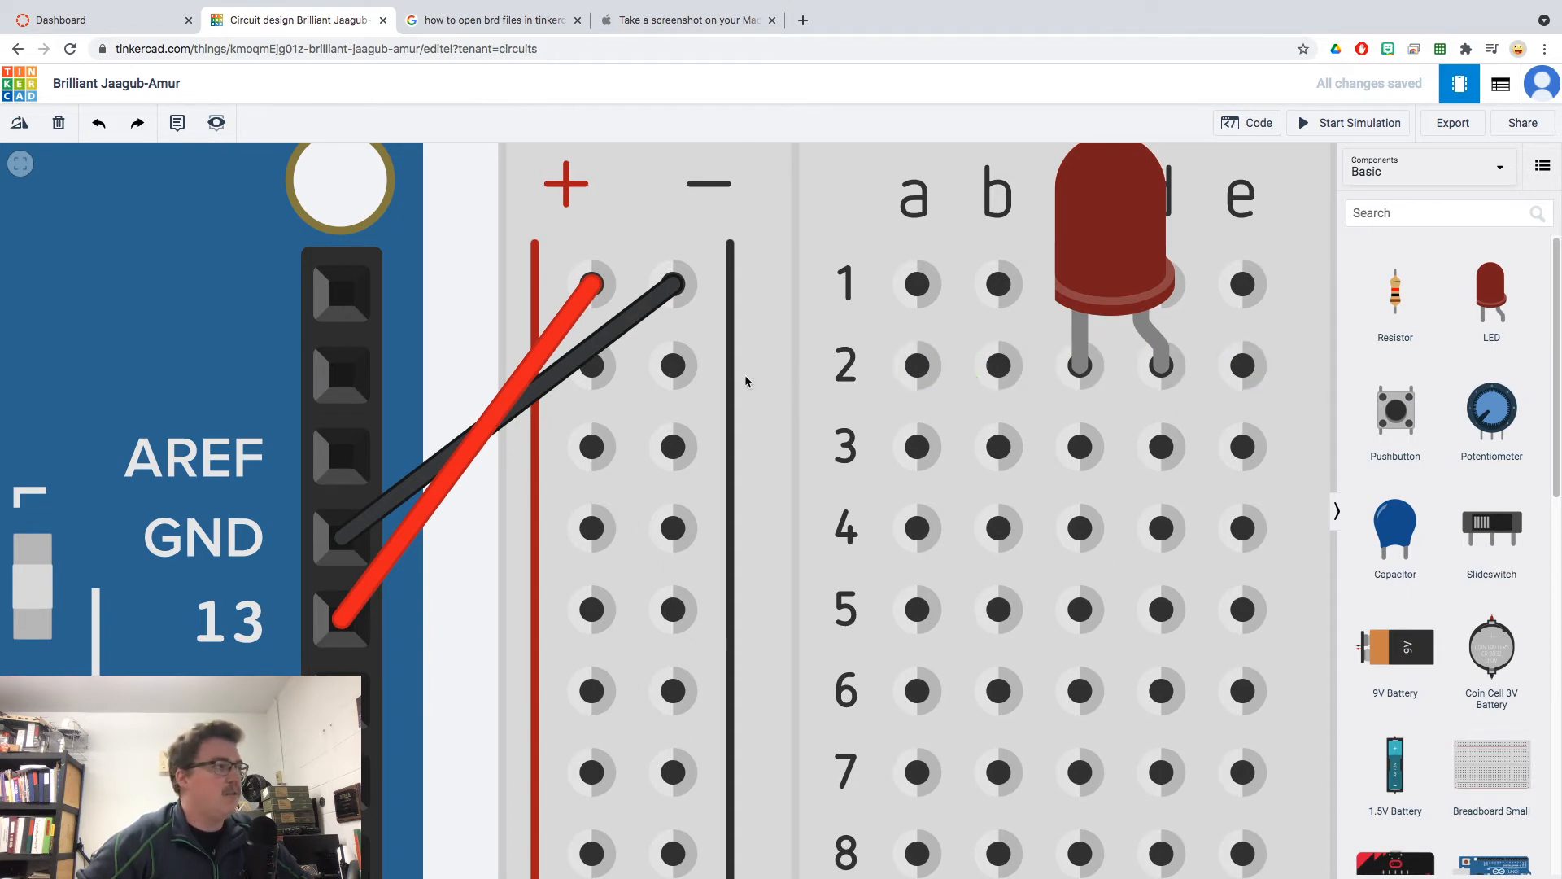
left_click(673, 366)
left_click(924, 368)
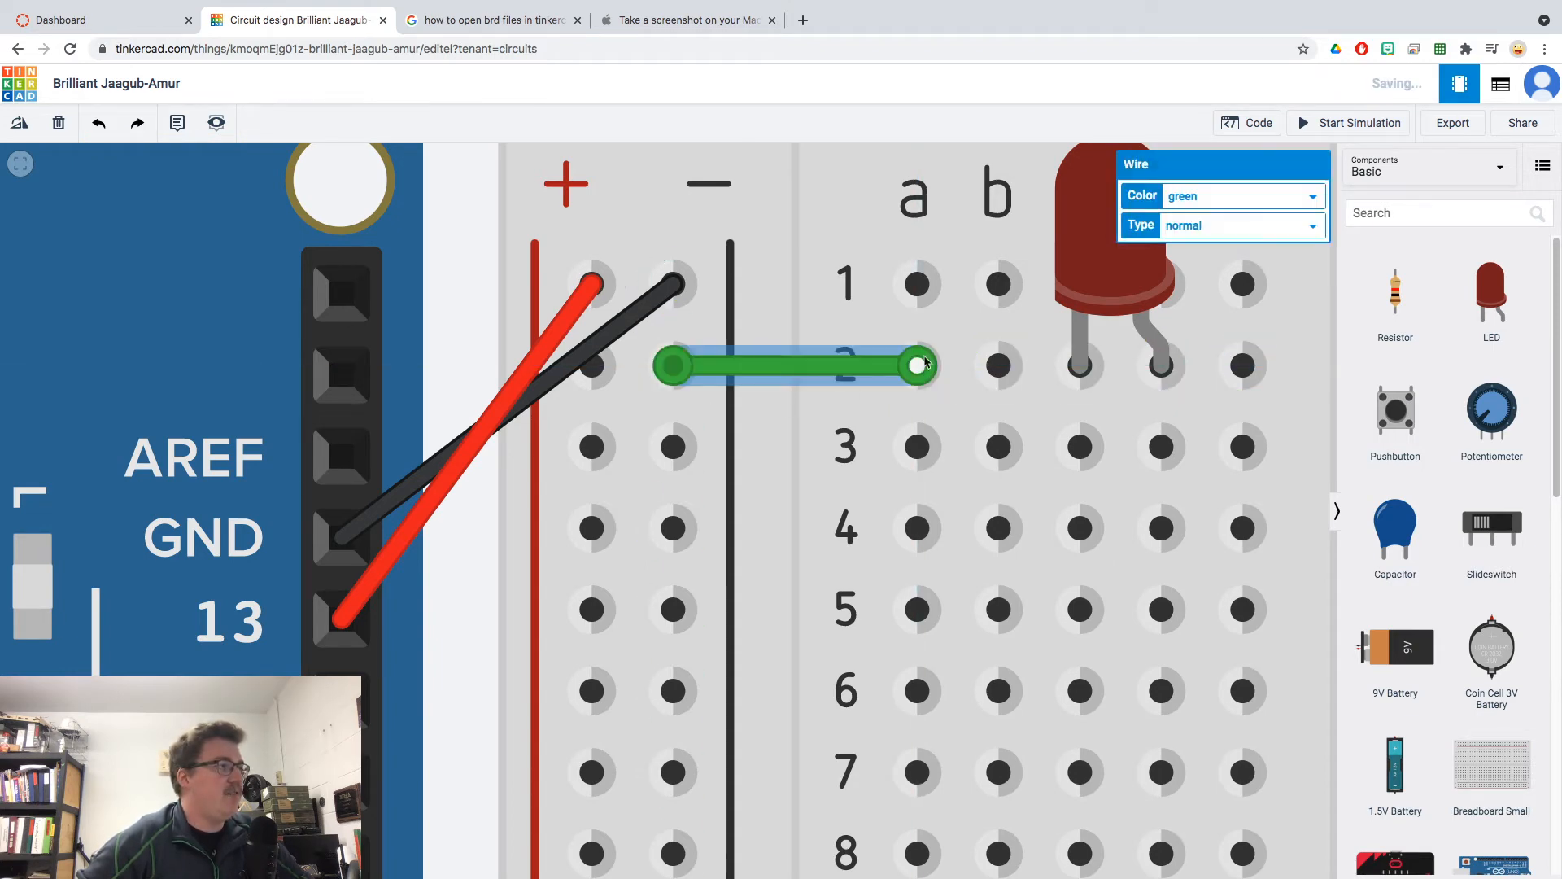
left_click(1212, 196)
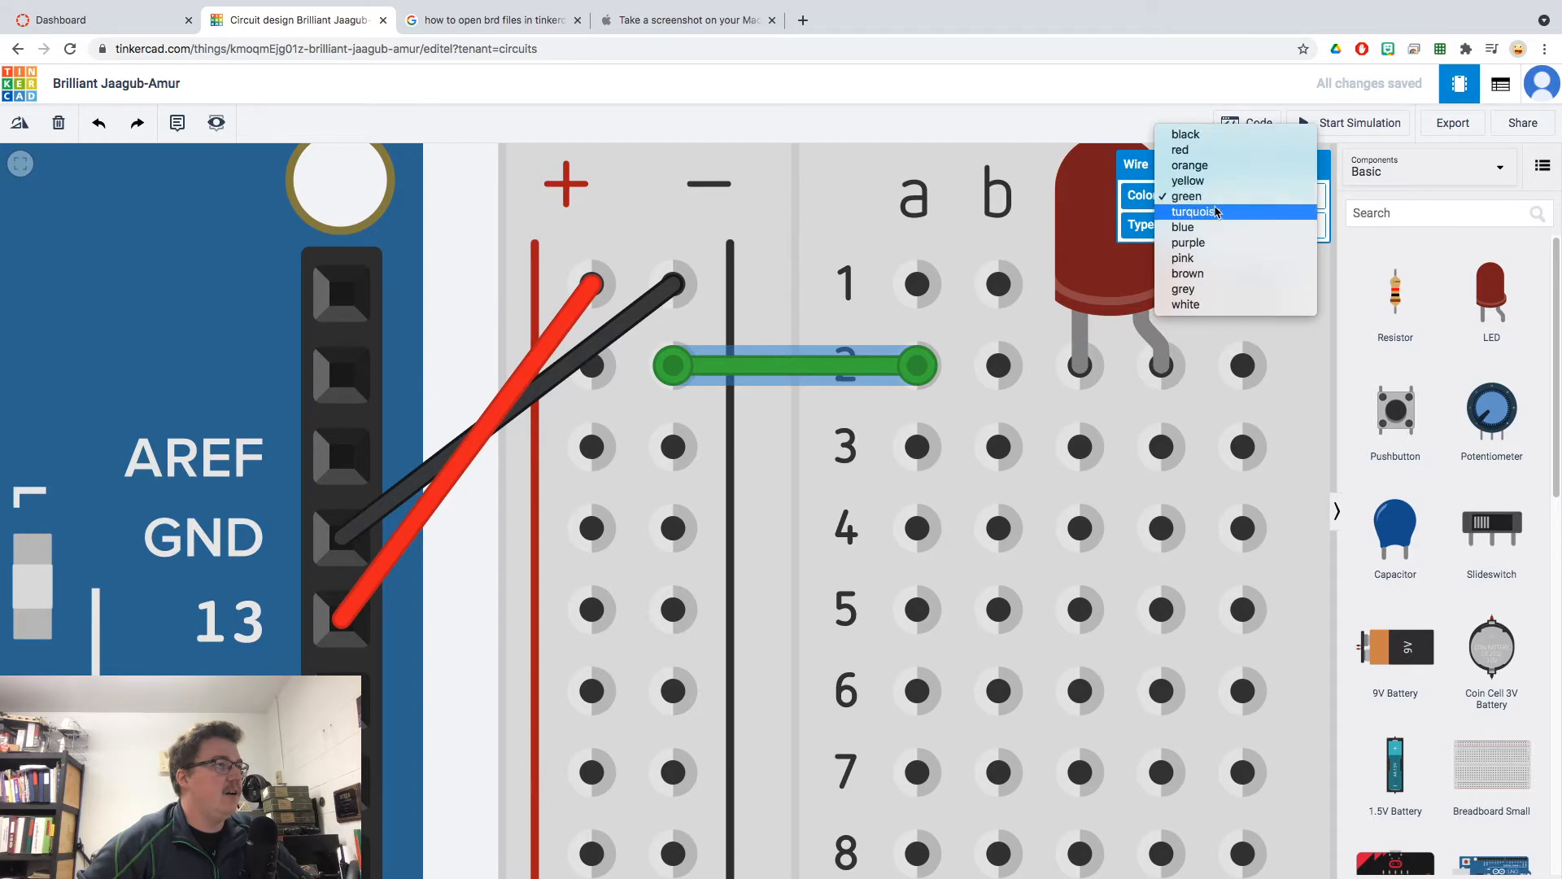
left_click(1188, 134)
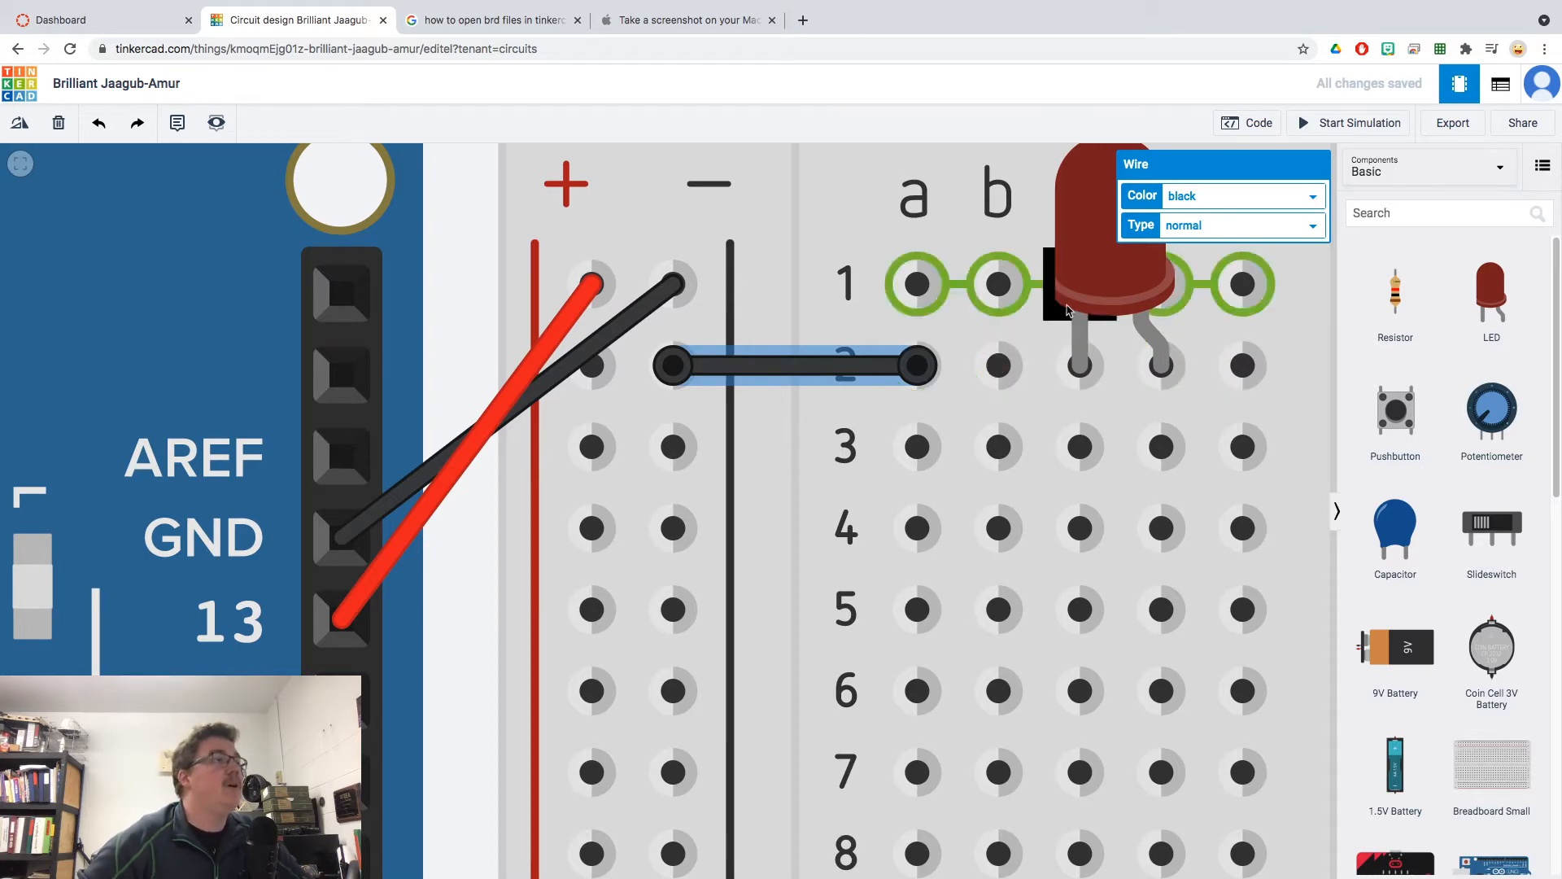
- Rotate the LED 90 degrees clockwise and place its cathode in hole b2 and its anode in hole b3
left_click(1120, 275)
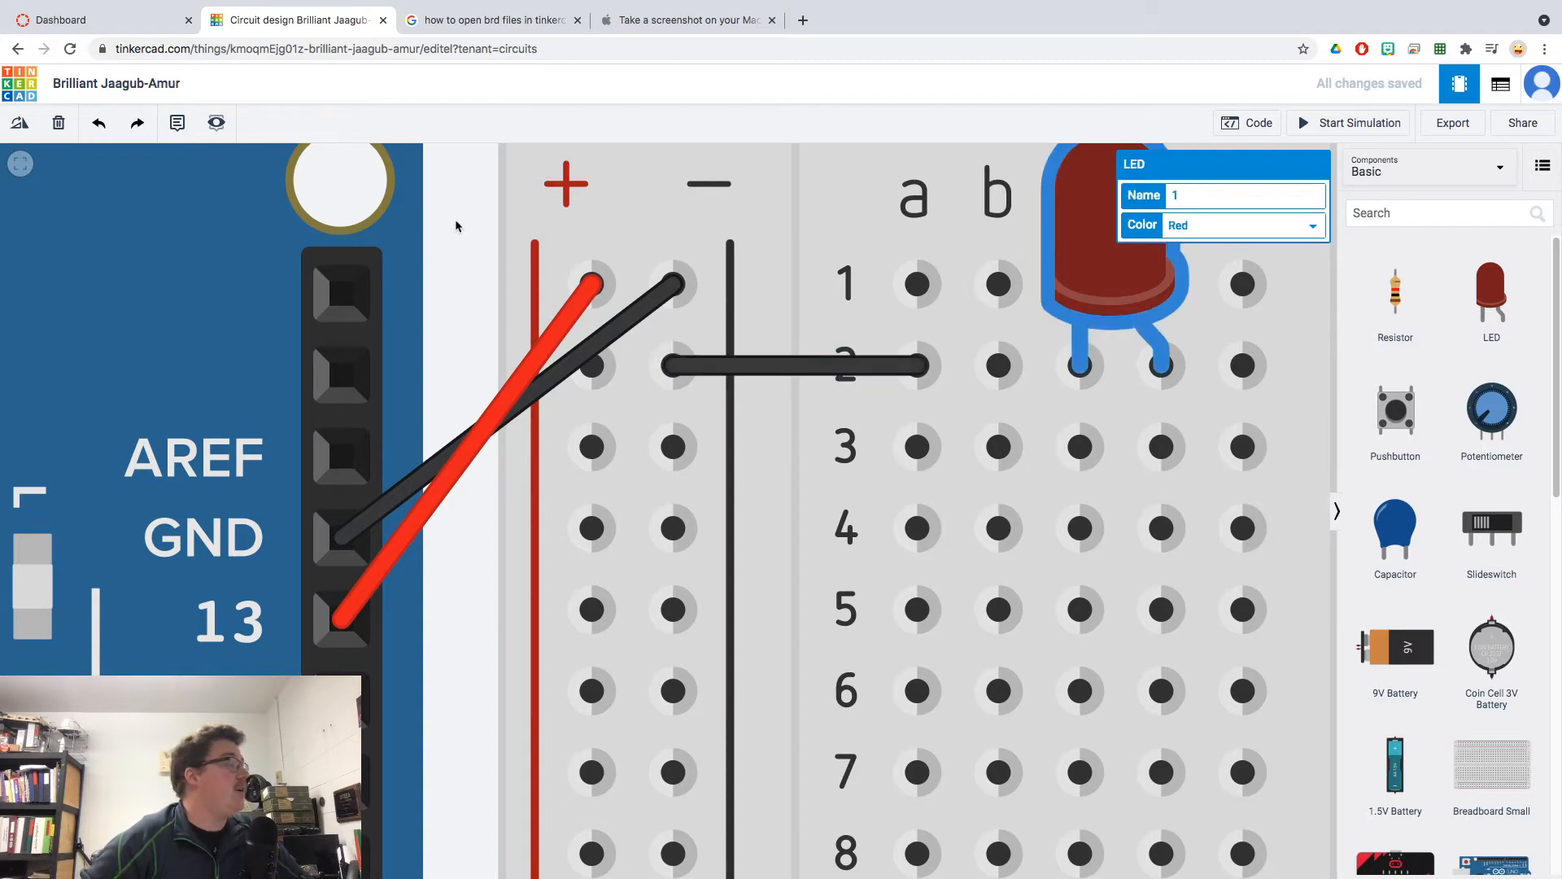
left_click(23, 125)
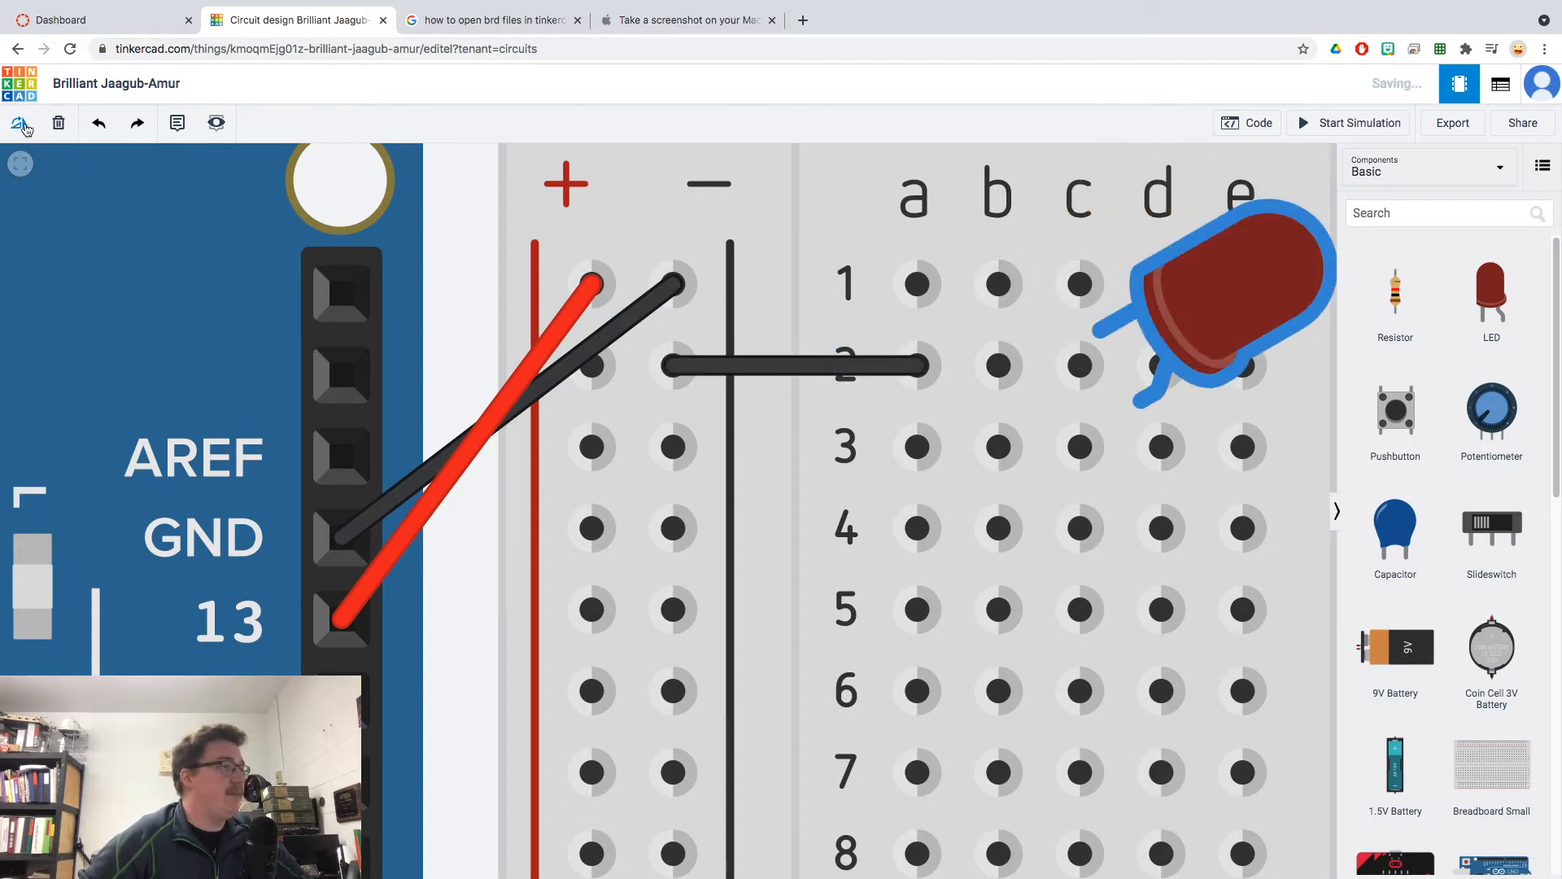
left_click(23, 126)
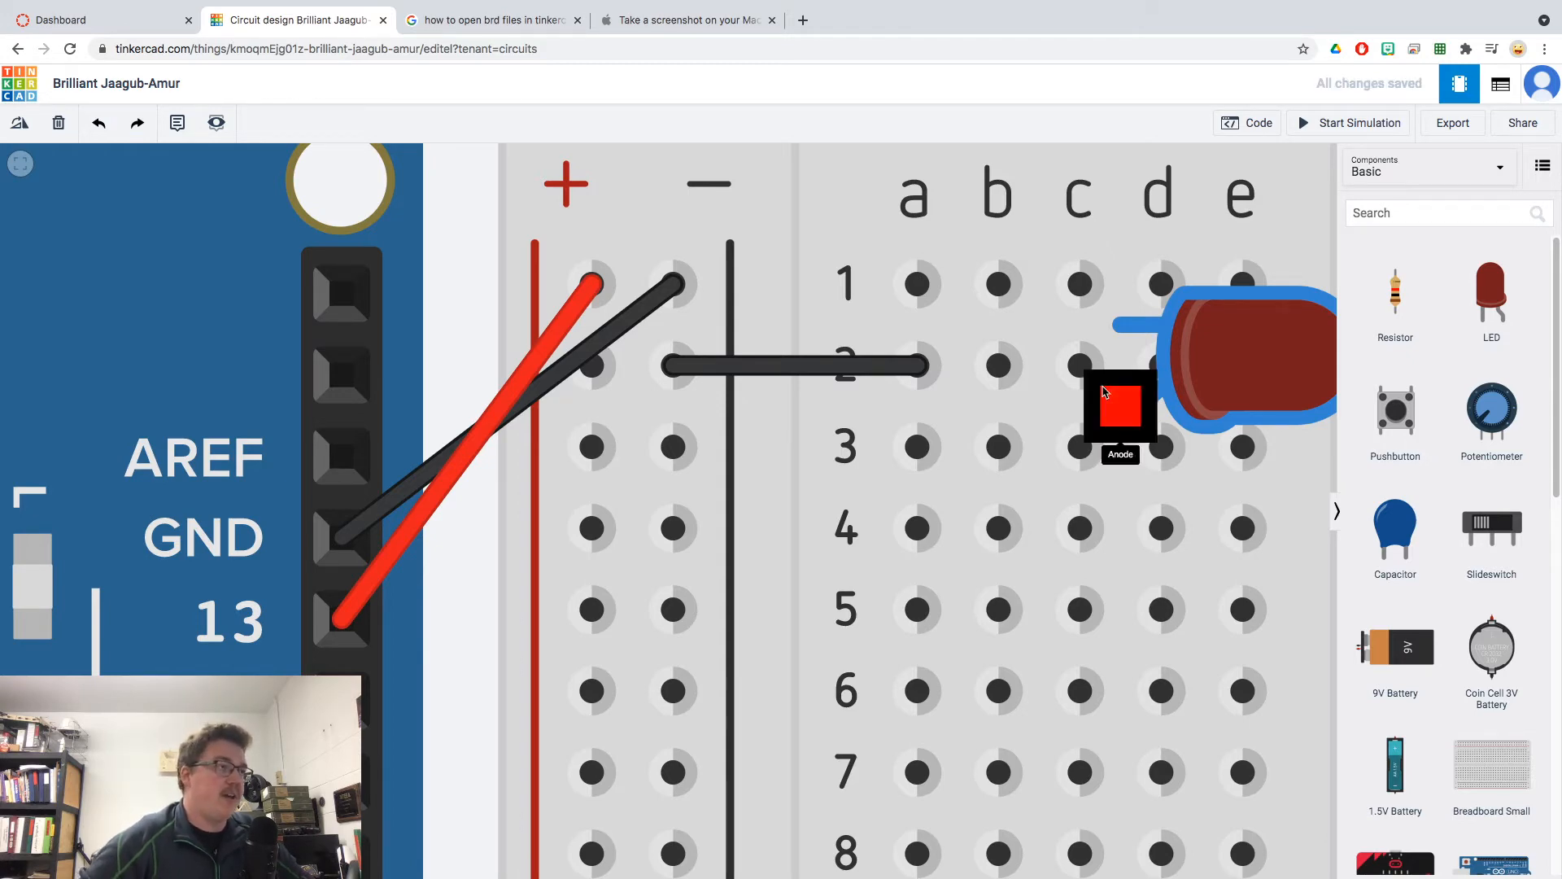
left_click_drag(1163, 358, 1056, 401)
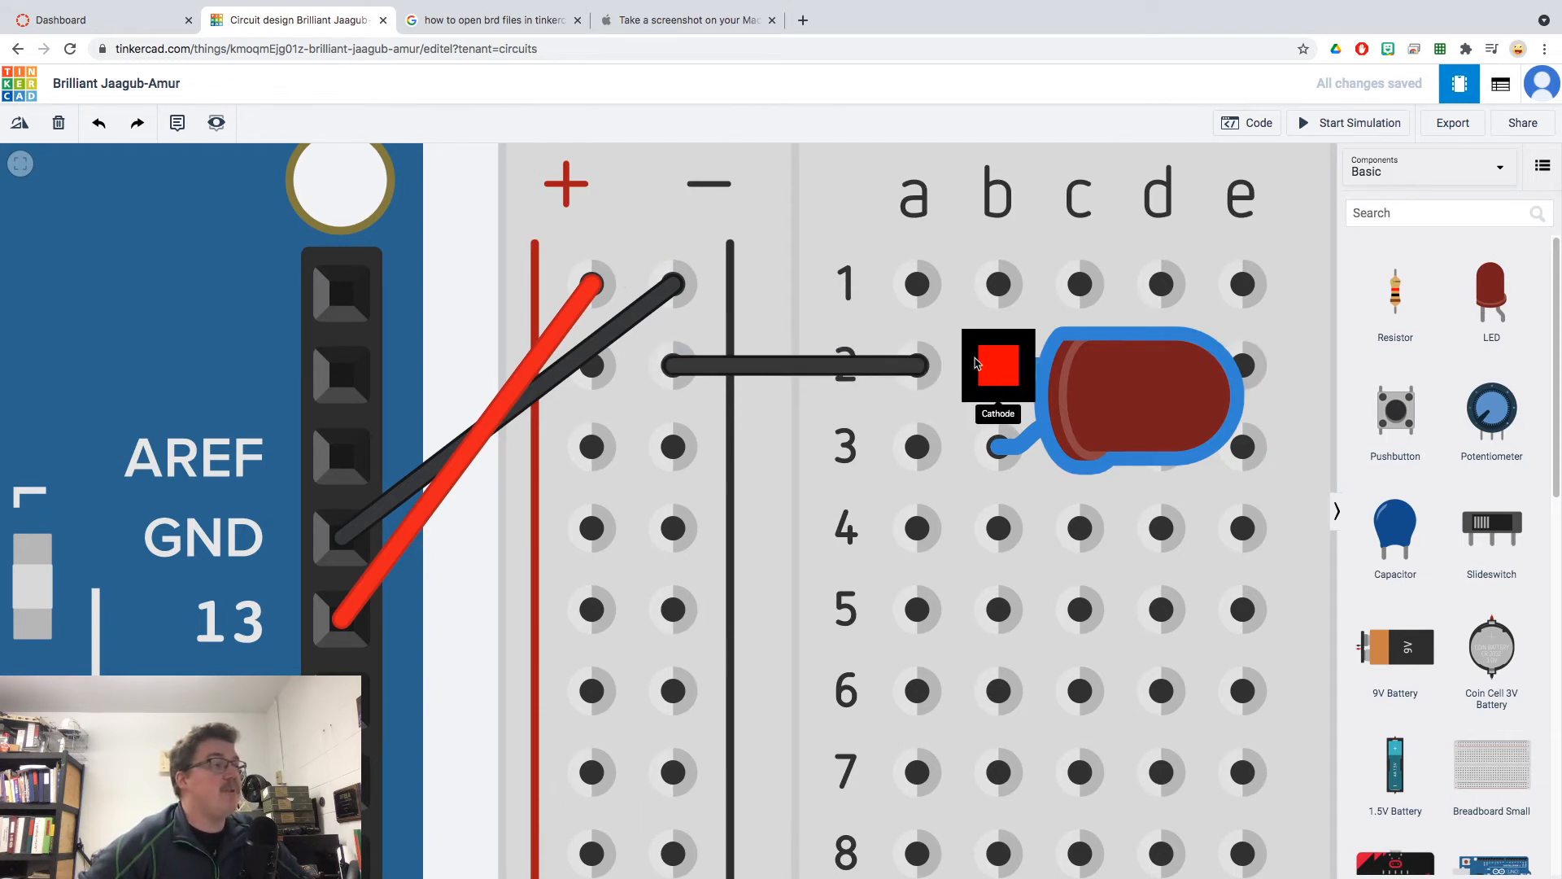
left_click(891, 375)
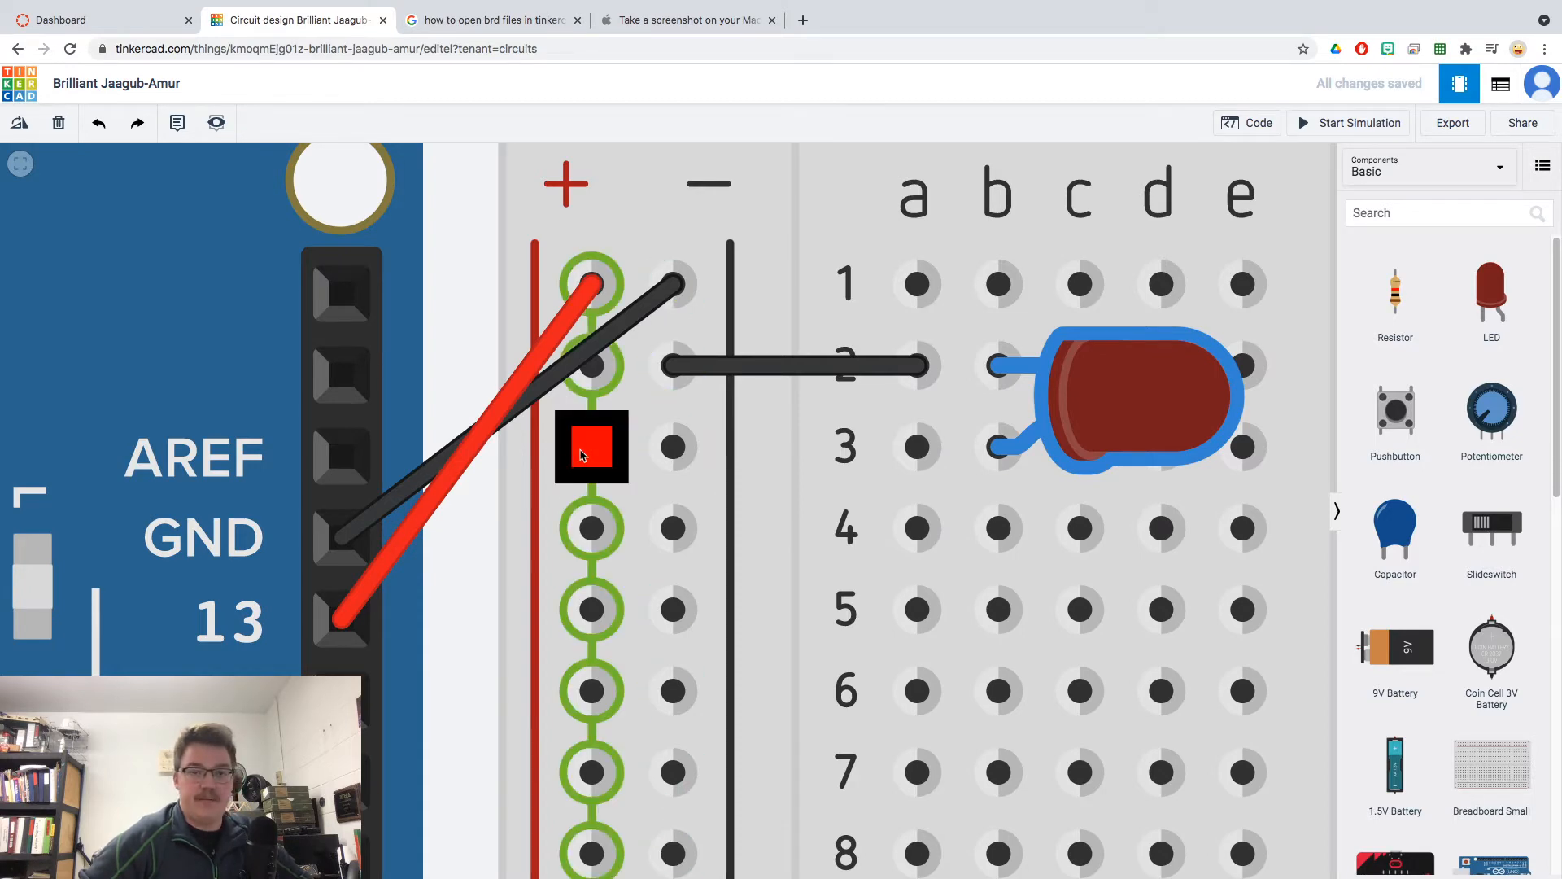
- Wire hole a3 to row 3 of the positive rail and colour the wire red
left_click(917, 447)
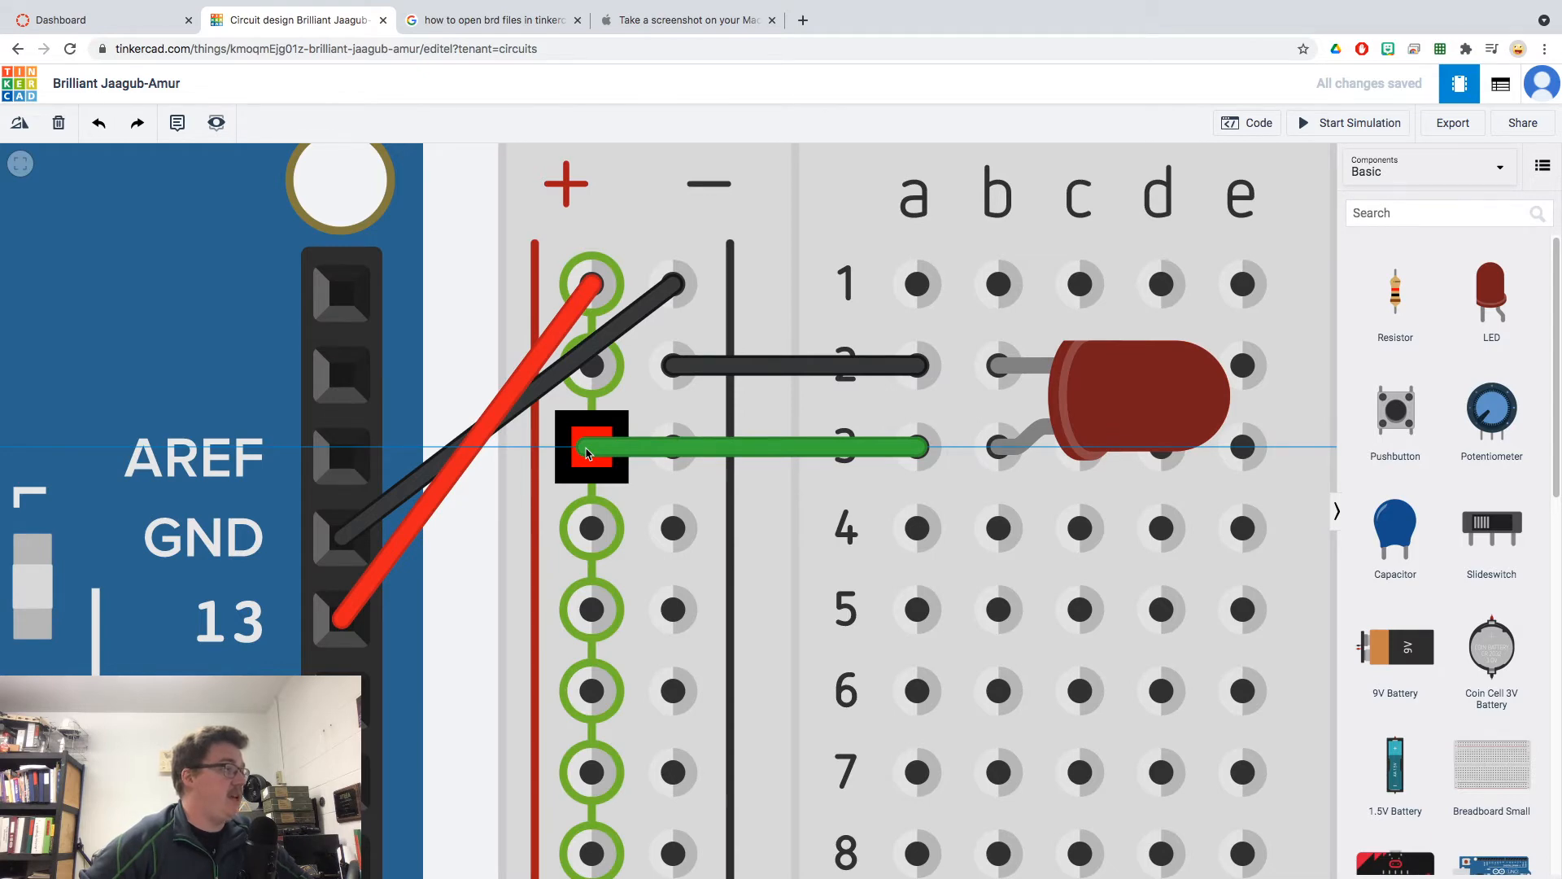
left_click(588, 452)
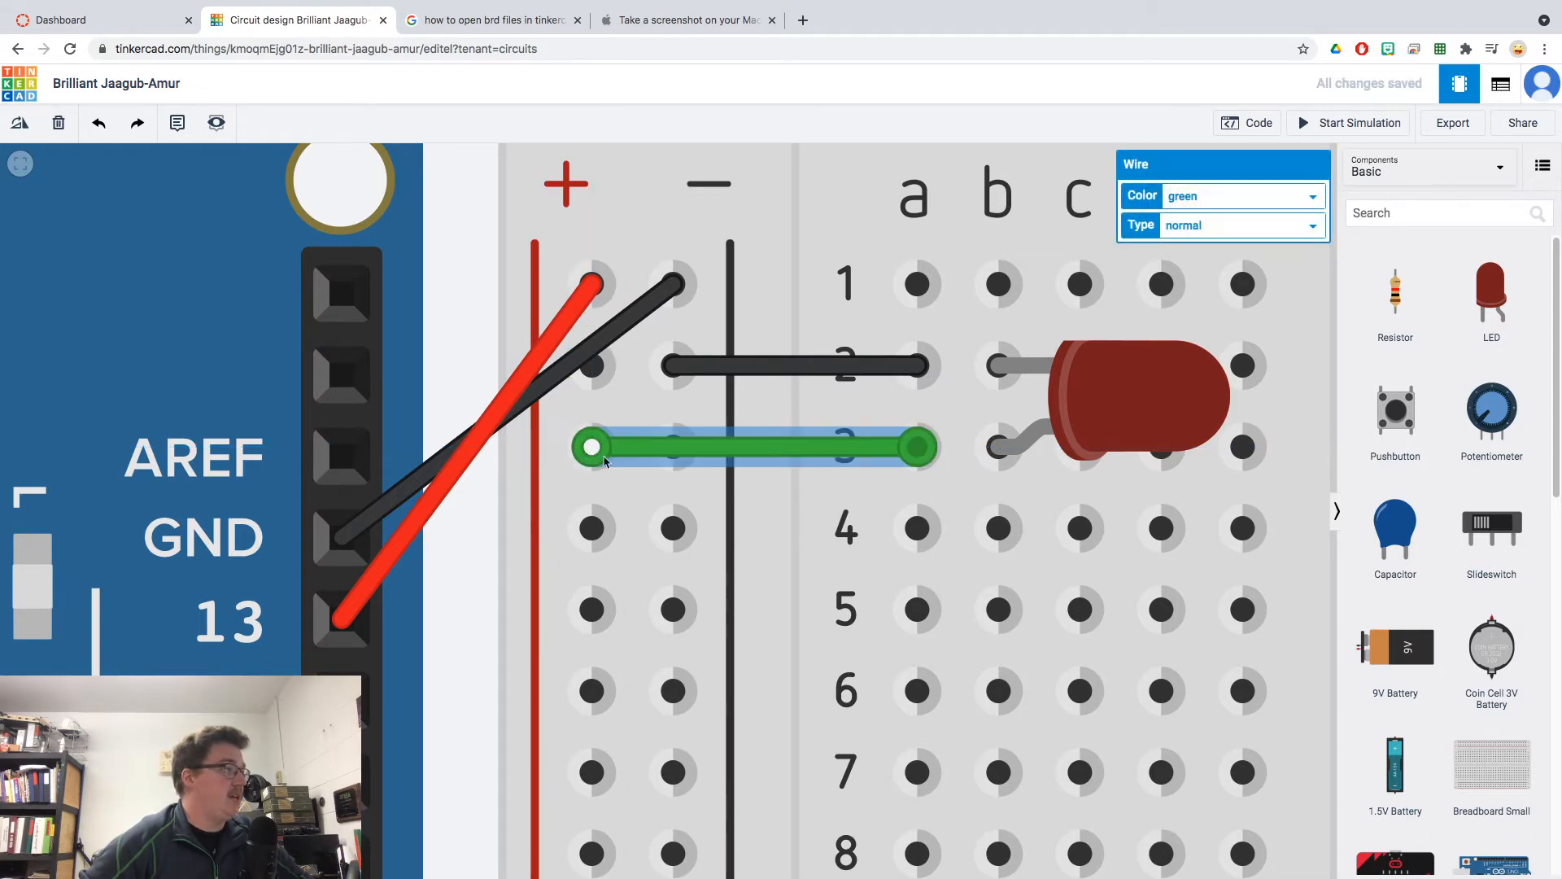
left_click(1231, 203)
left_click(1192, 149)
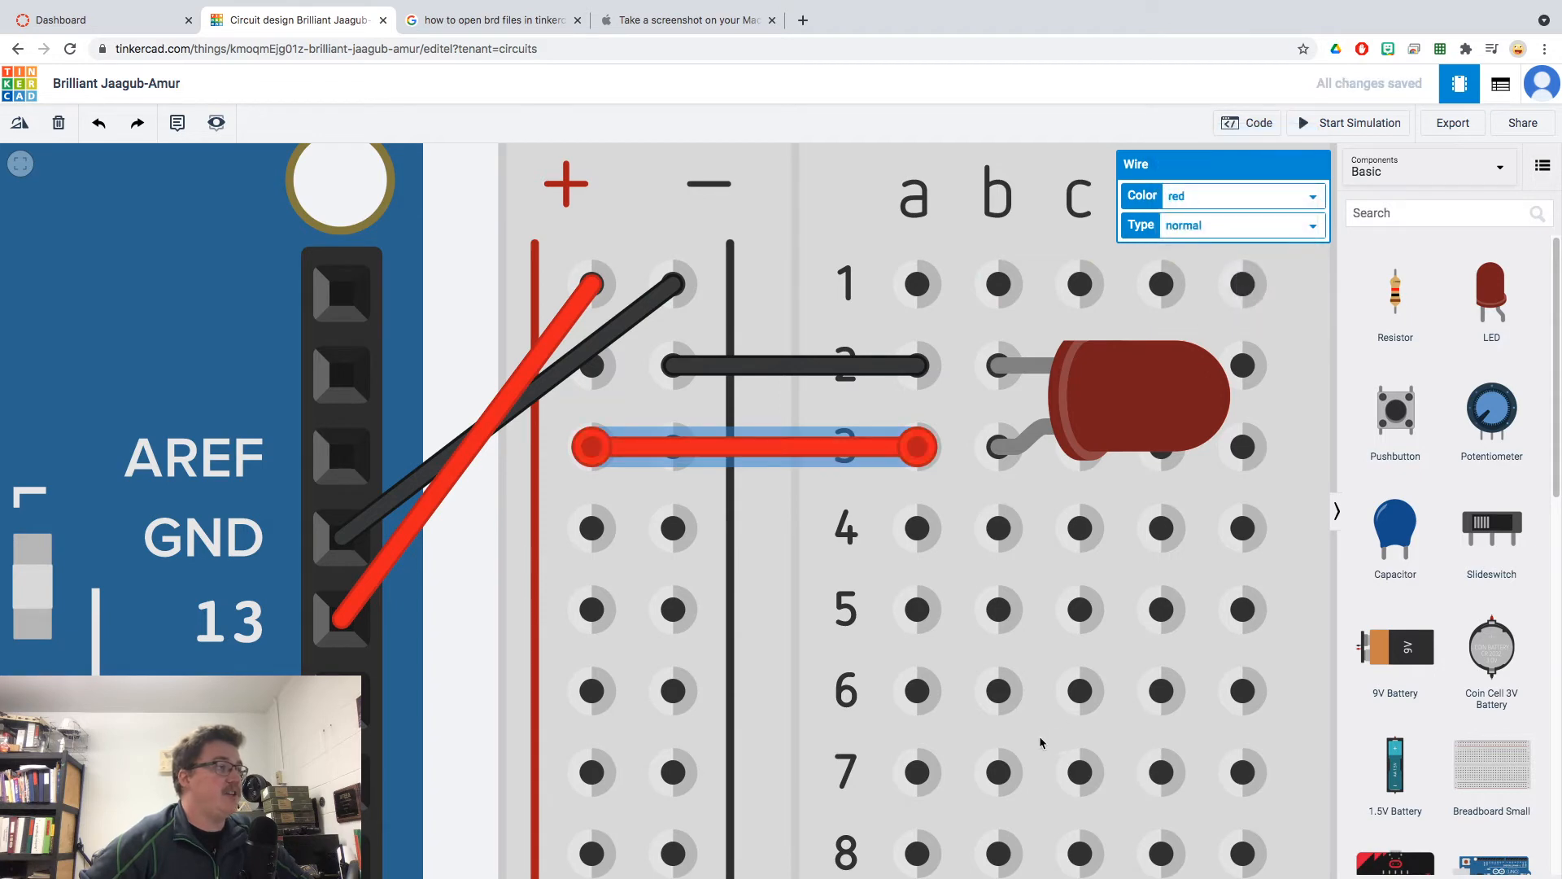
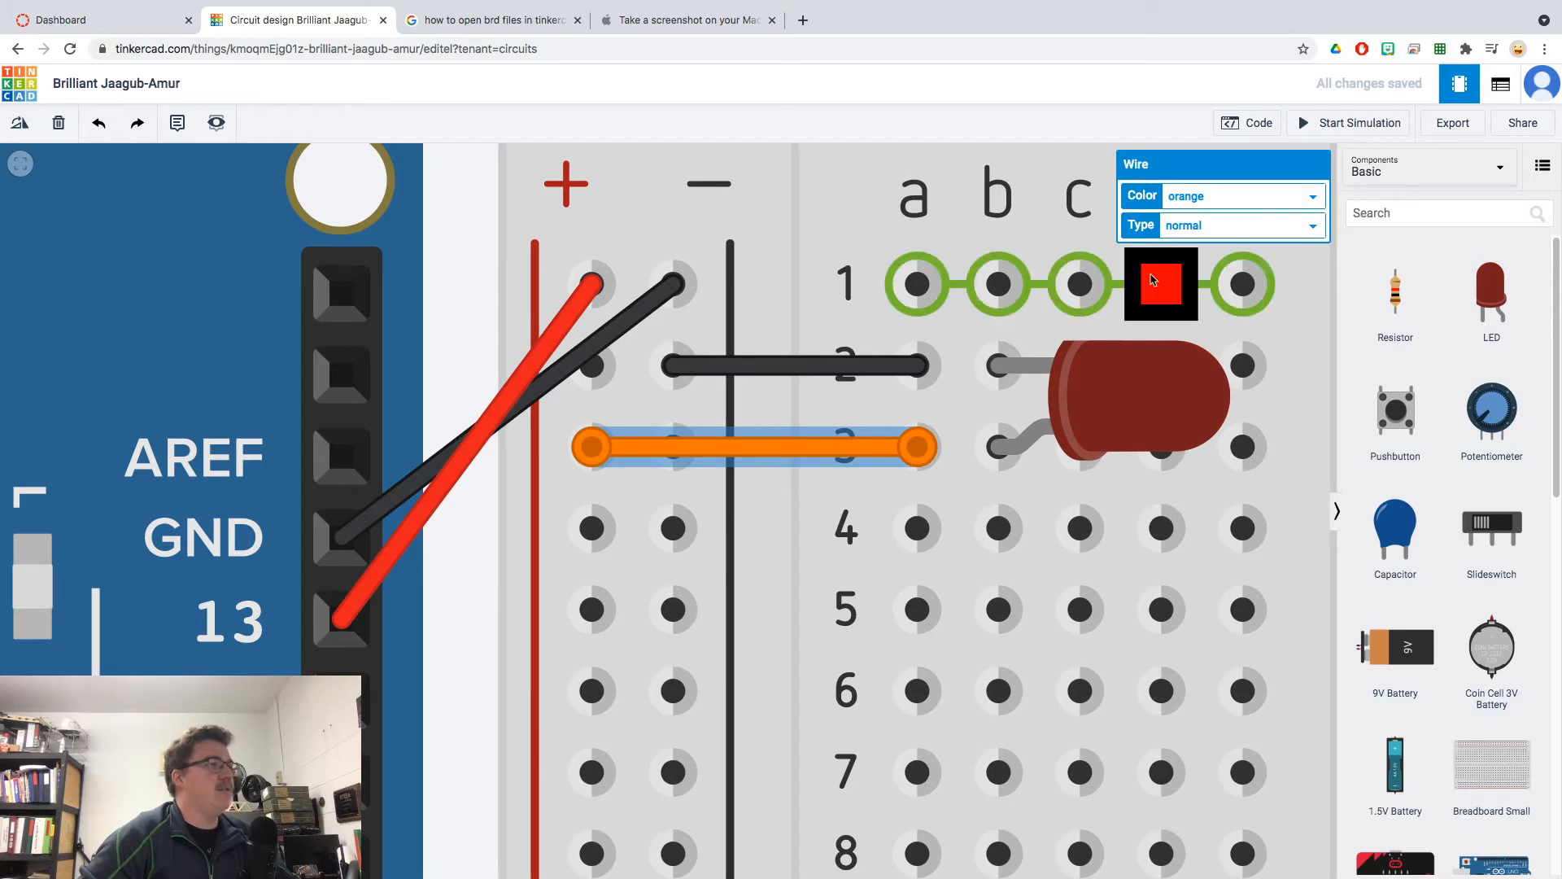
- Colour the wire between row 3 of the positive rail and hole a3 red
left_click(1195, 203)
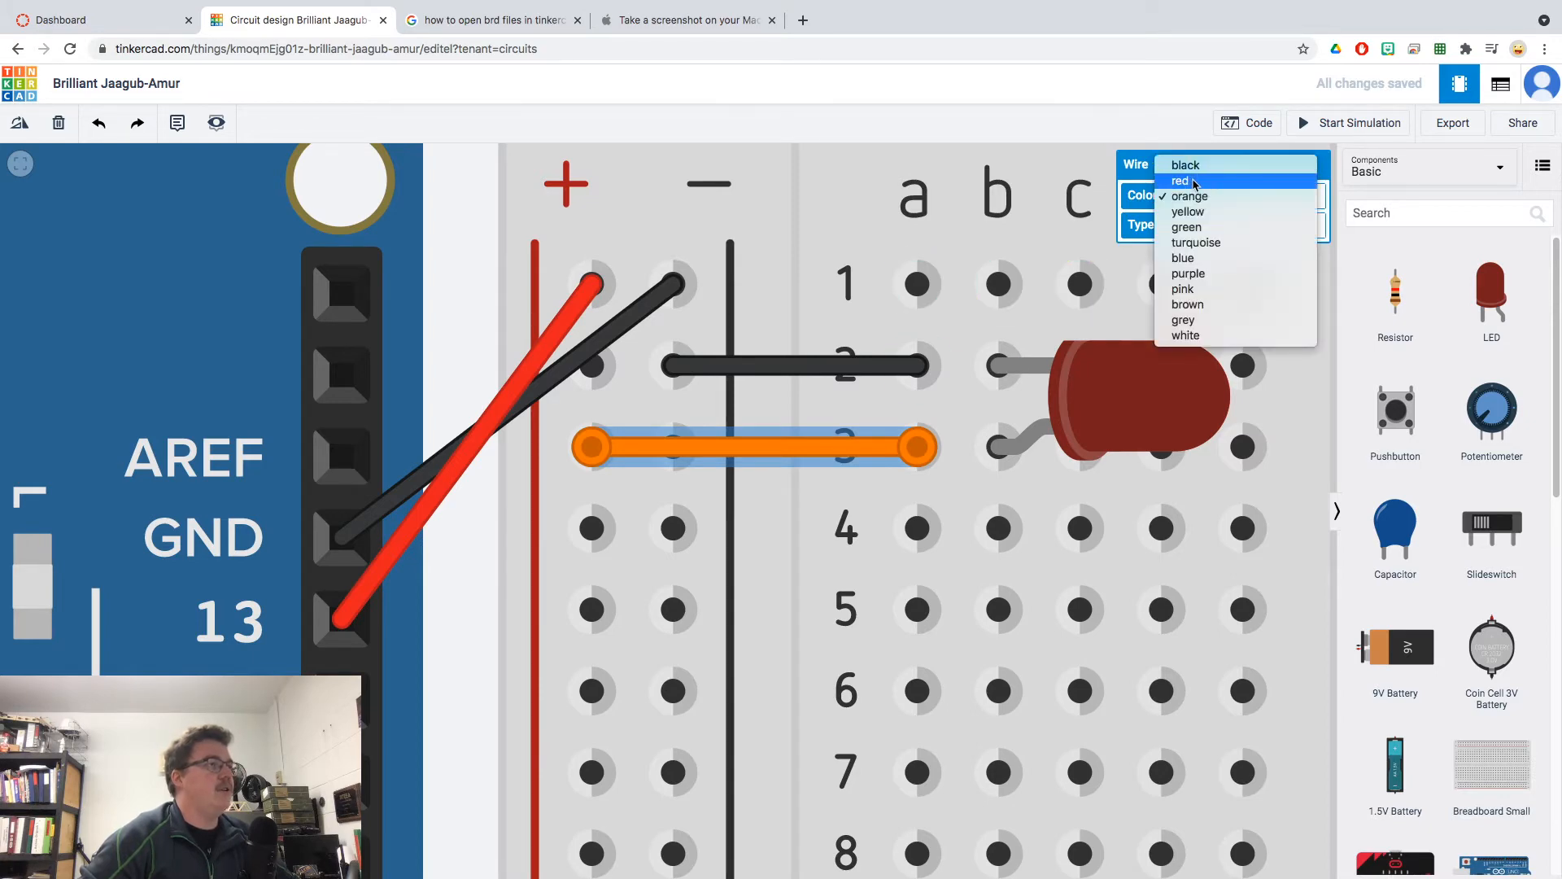
left_click(1194, 181)
left_click(1083, 655)
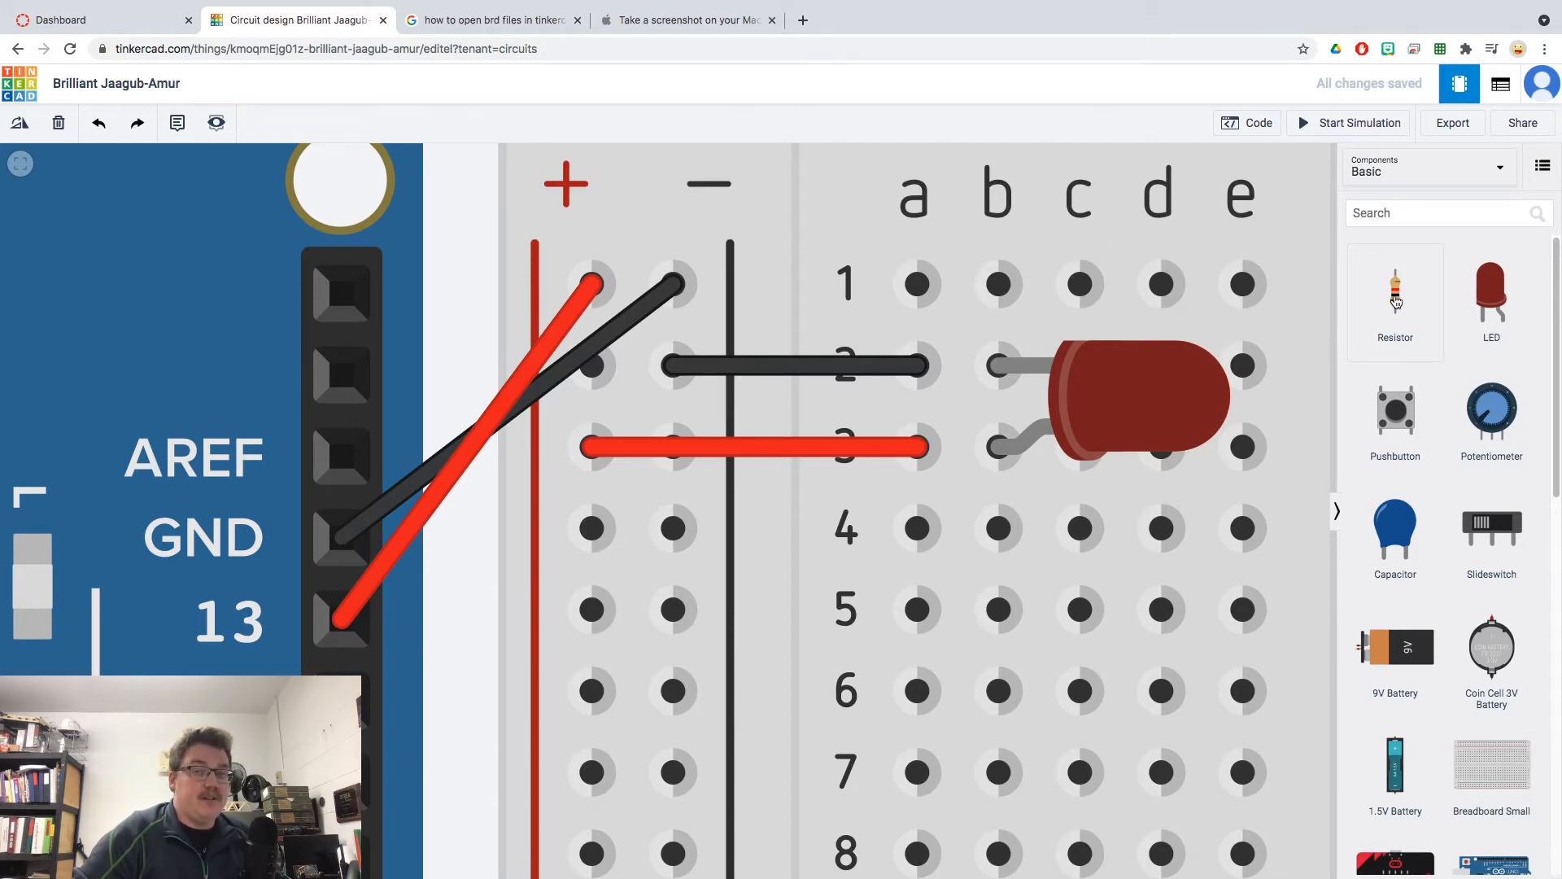
- Place a resistor vertically on the breadboard with its leads in holes e3 and e7
left_click_drag(1396, 301, 983, 588)
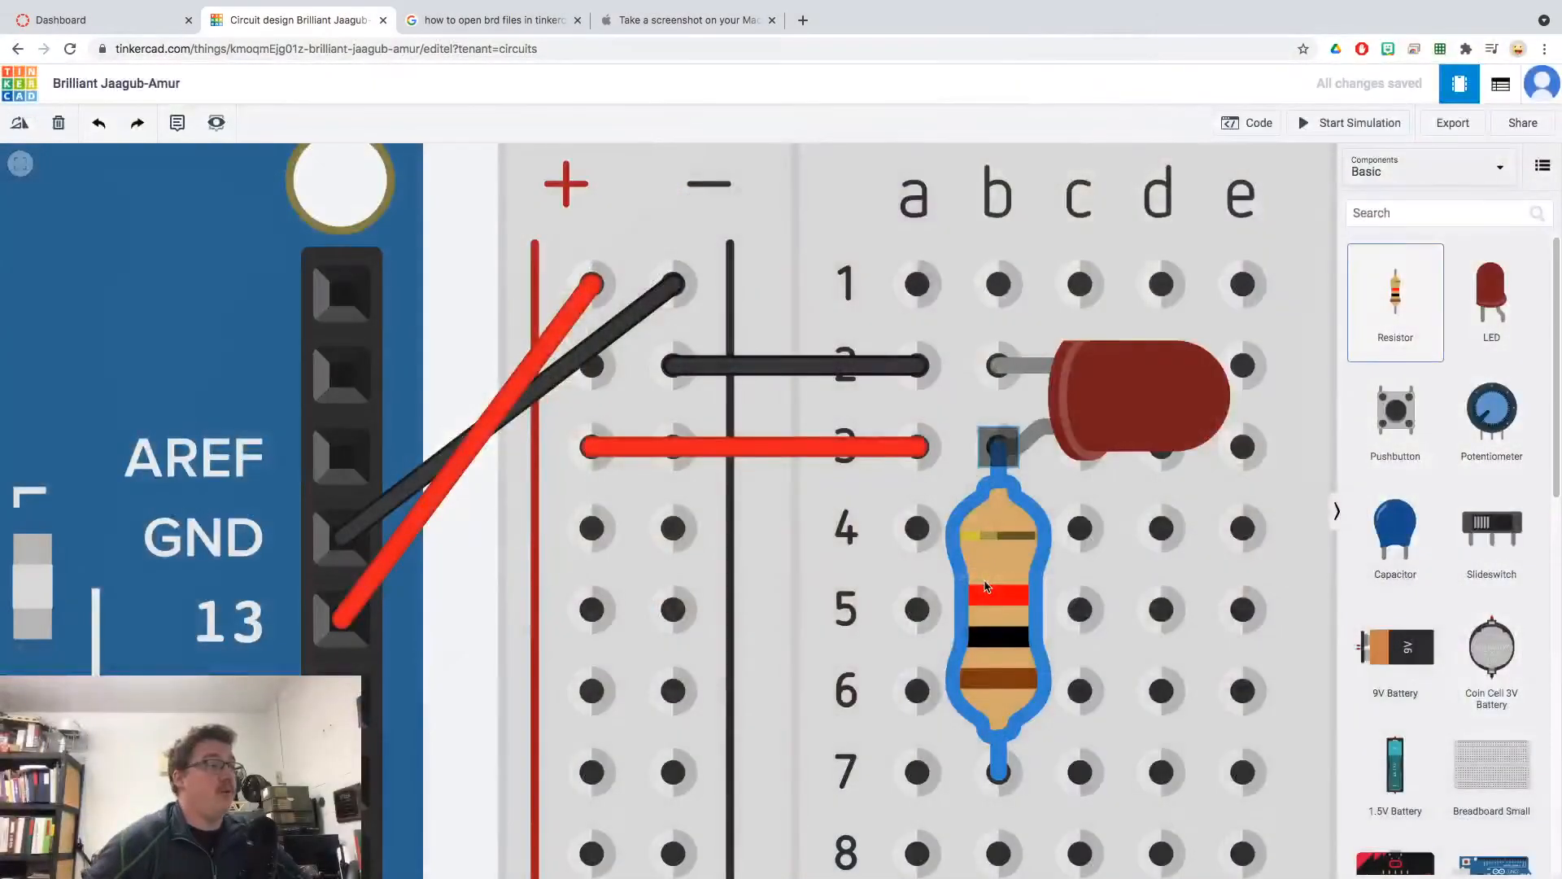
left_click_drag(986, 586, 1218, 616)
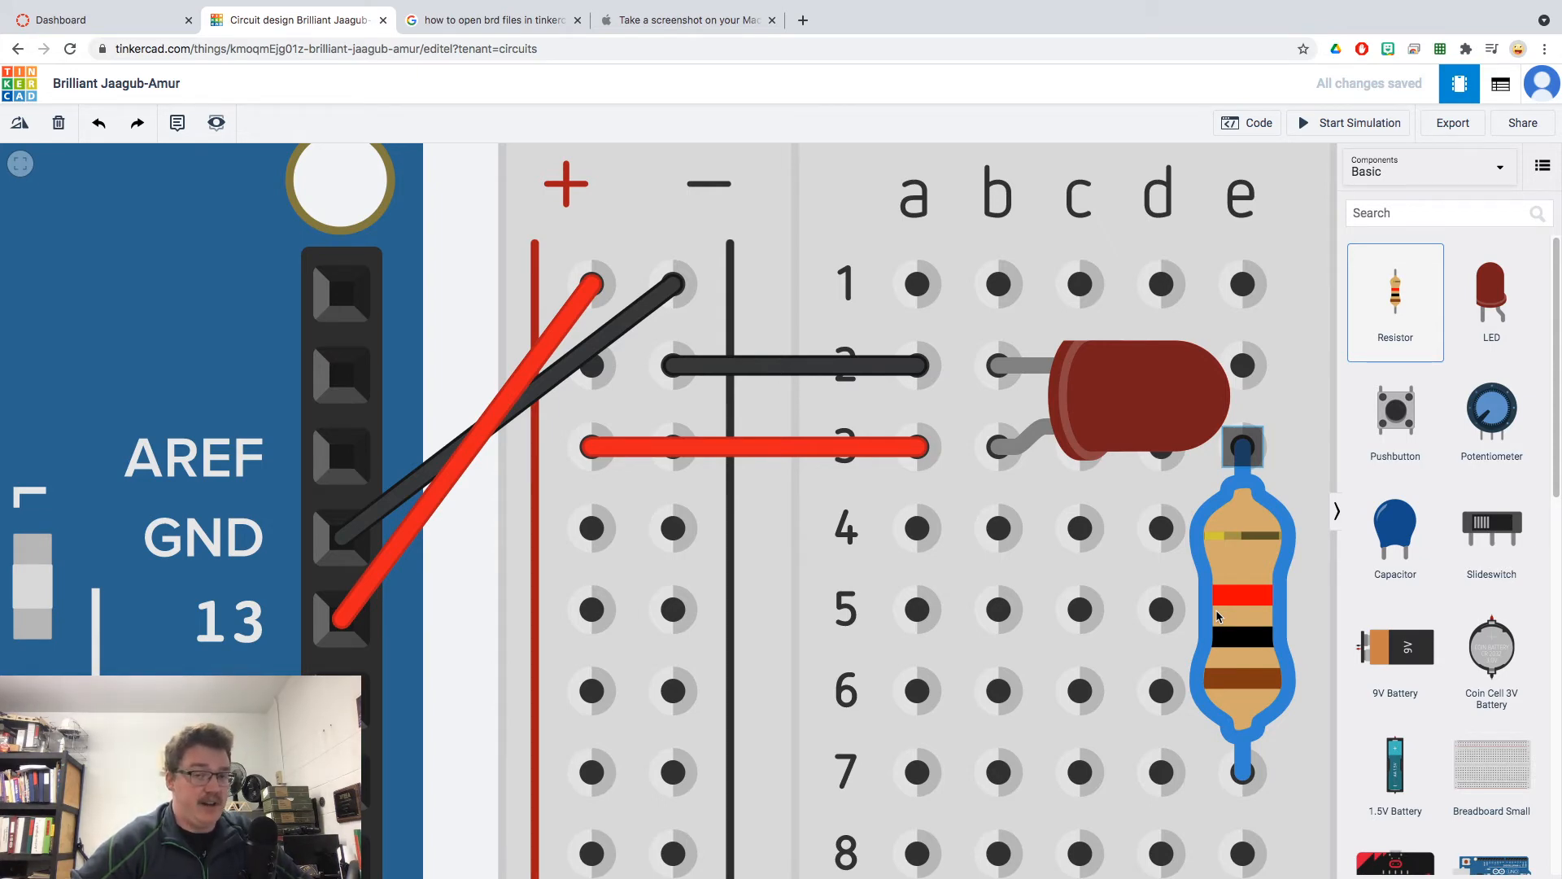
left_click_drag(1218, 616, 992, 239)
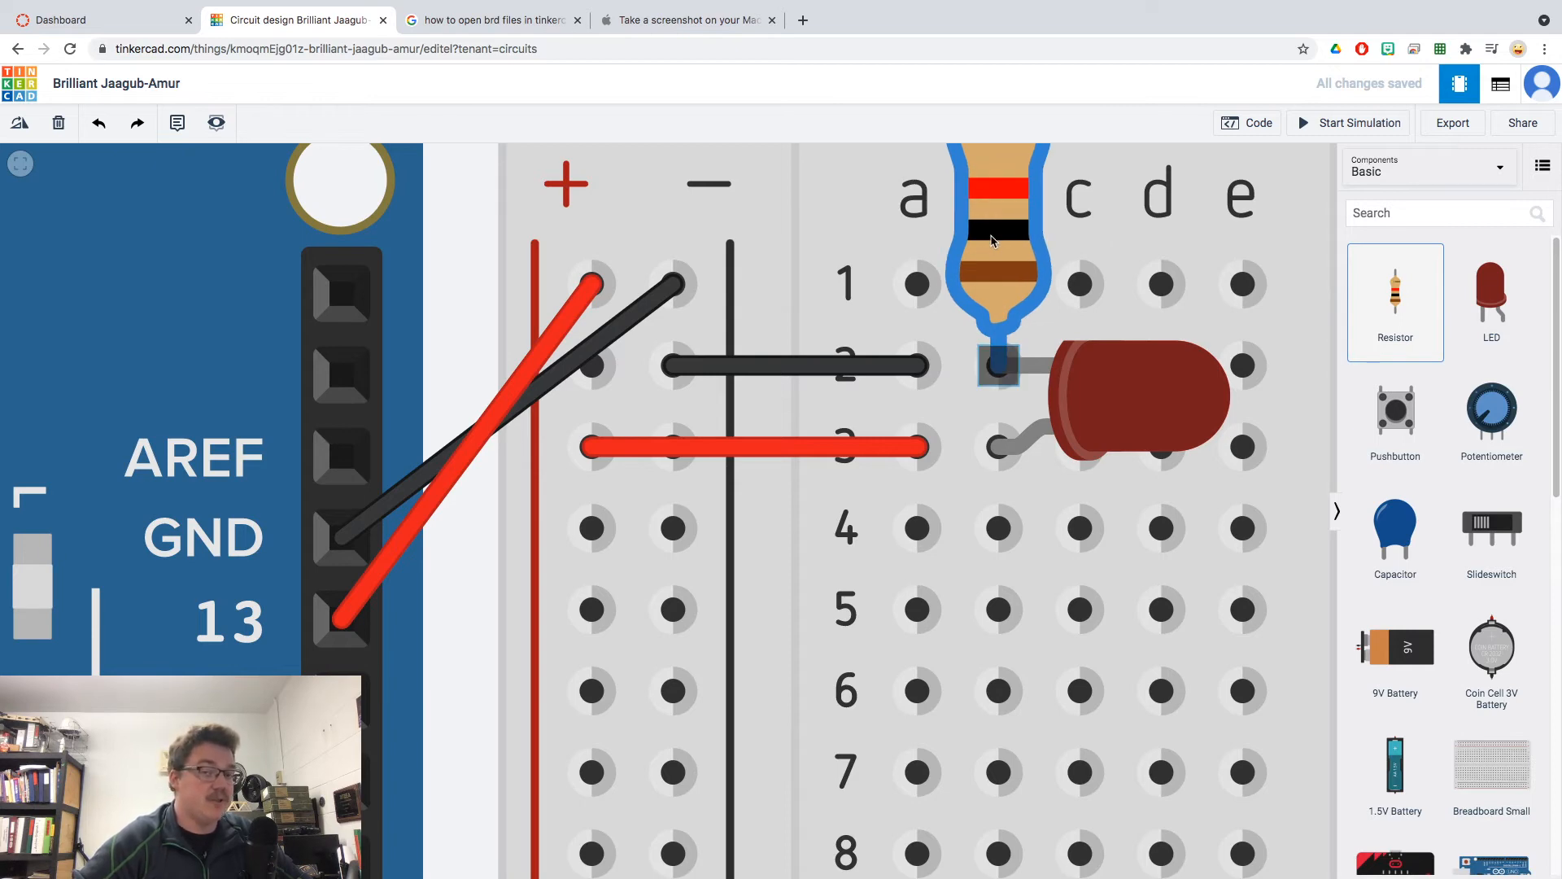
left_click_drag(992, 239, 1235, 622)
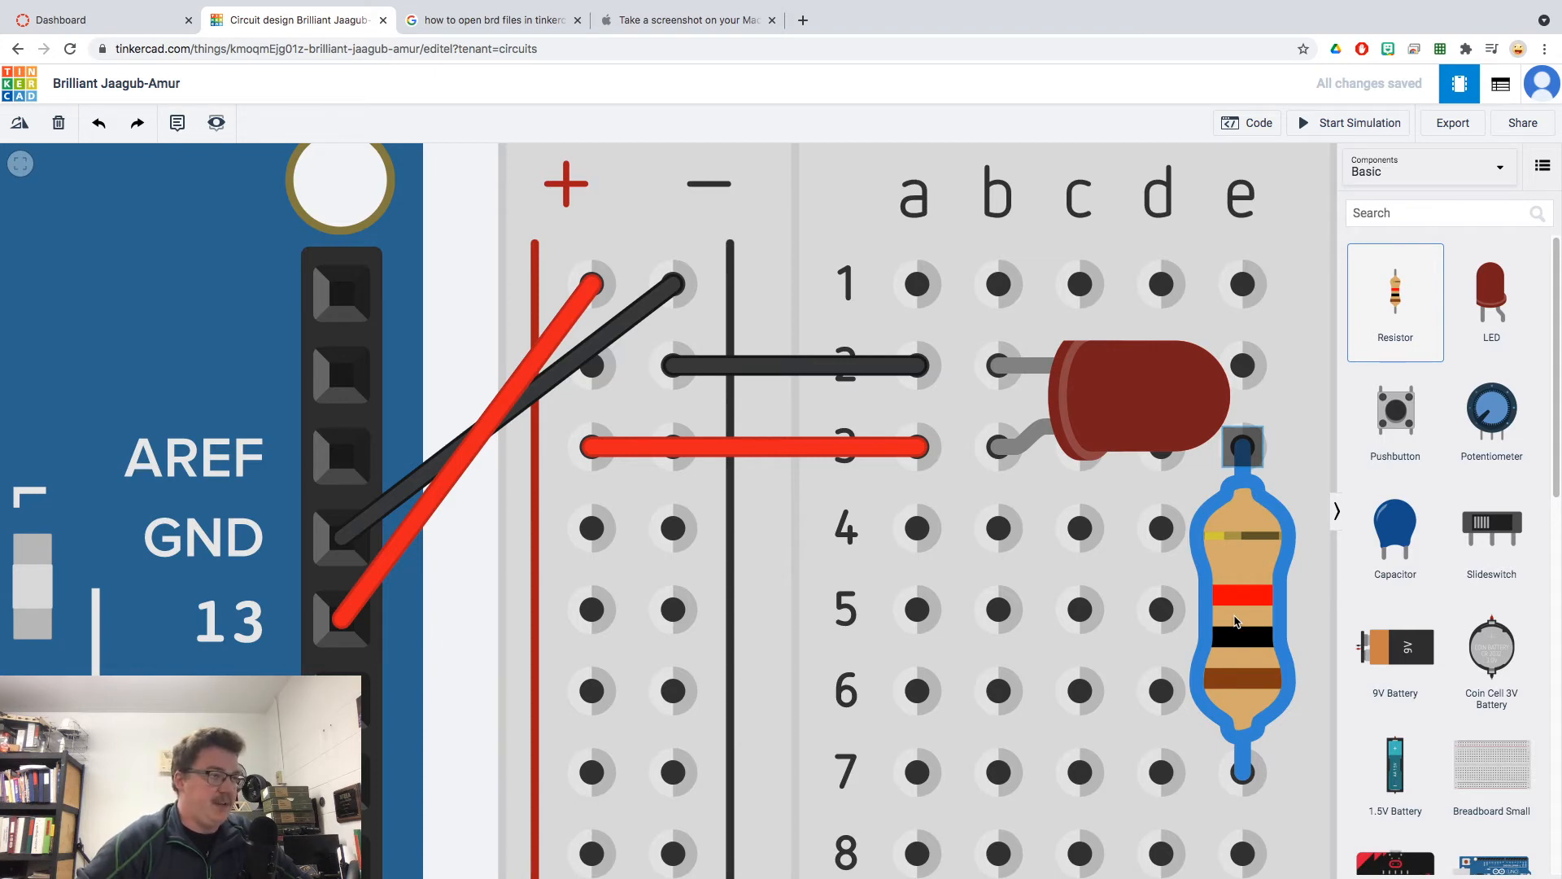
- Set the resistor's resistance to 330 Ω
left_click(1235, 623)
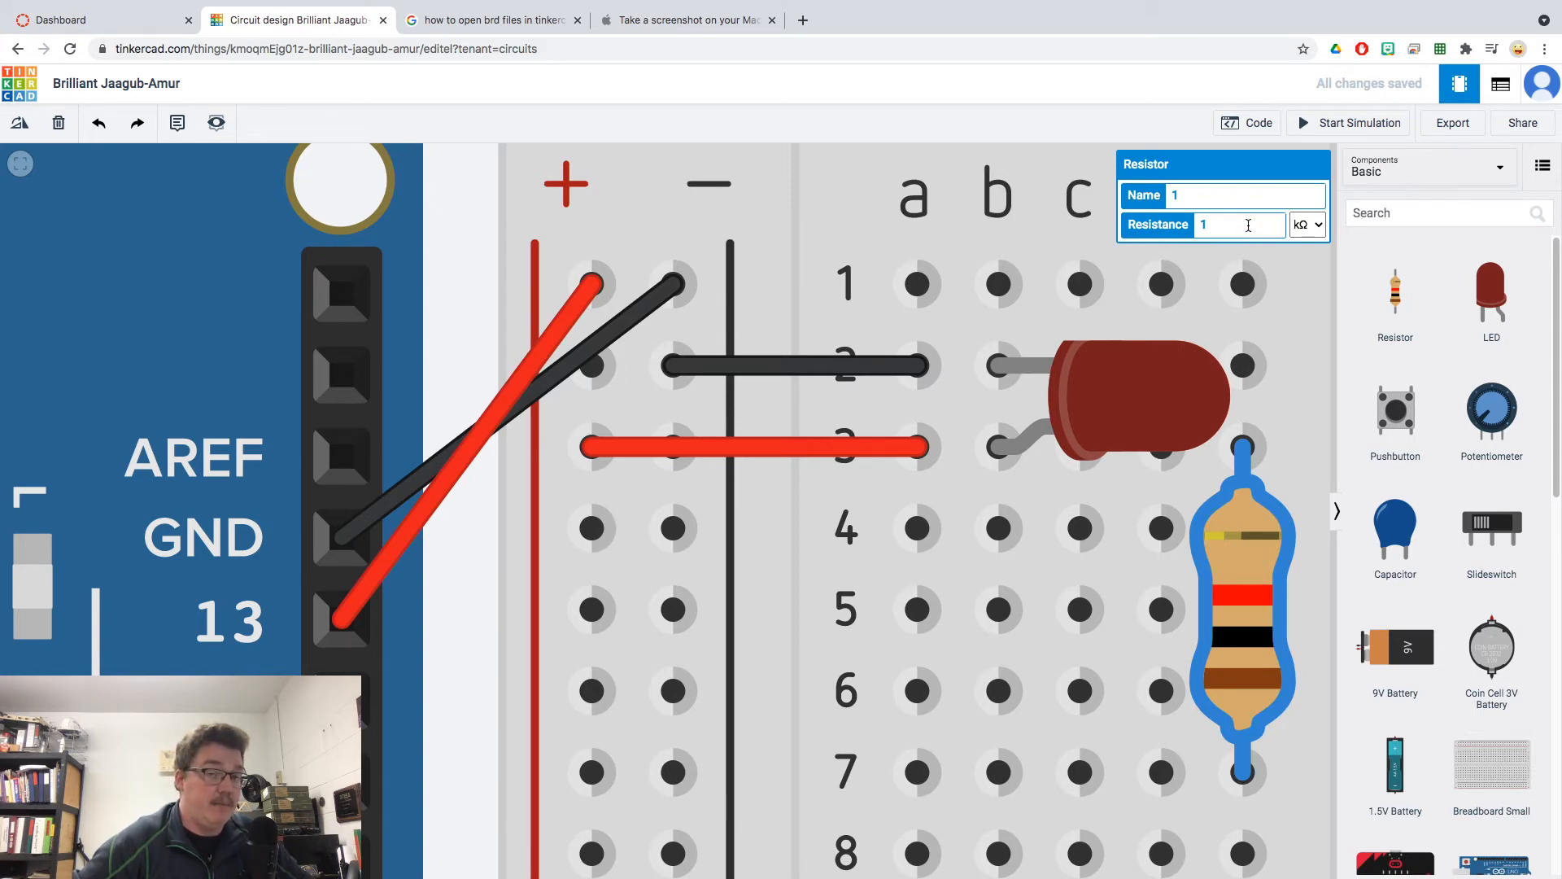
left_click_drag(1249, 225, 1199, 225)
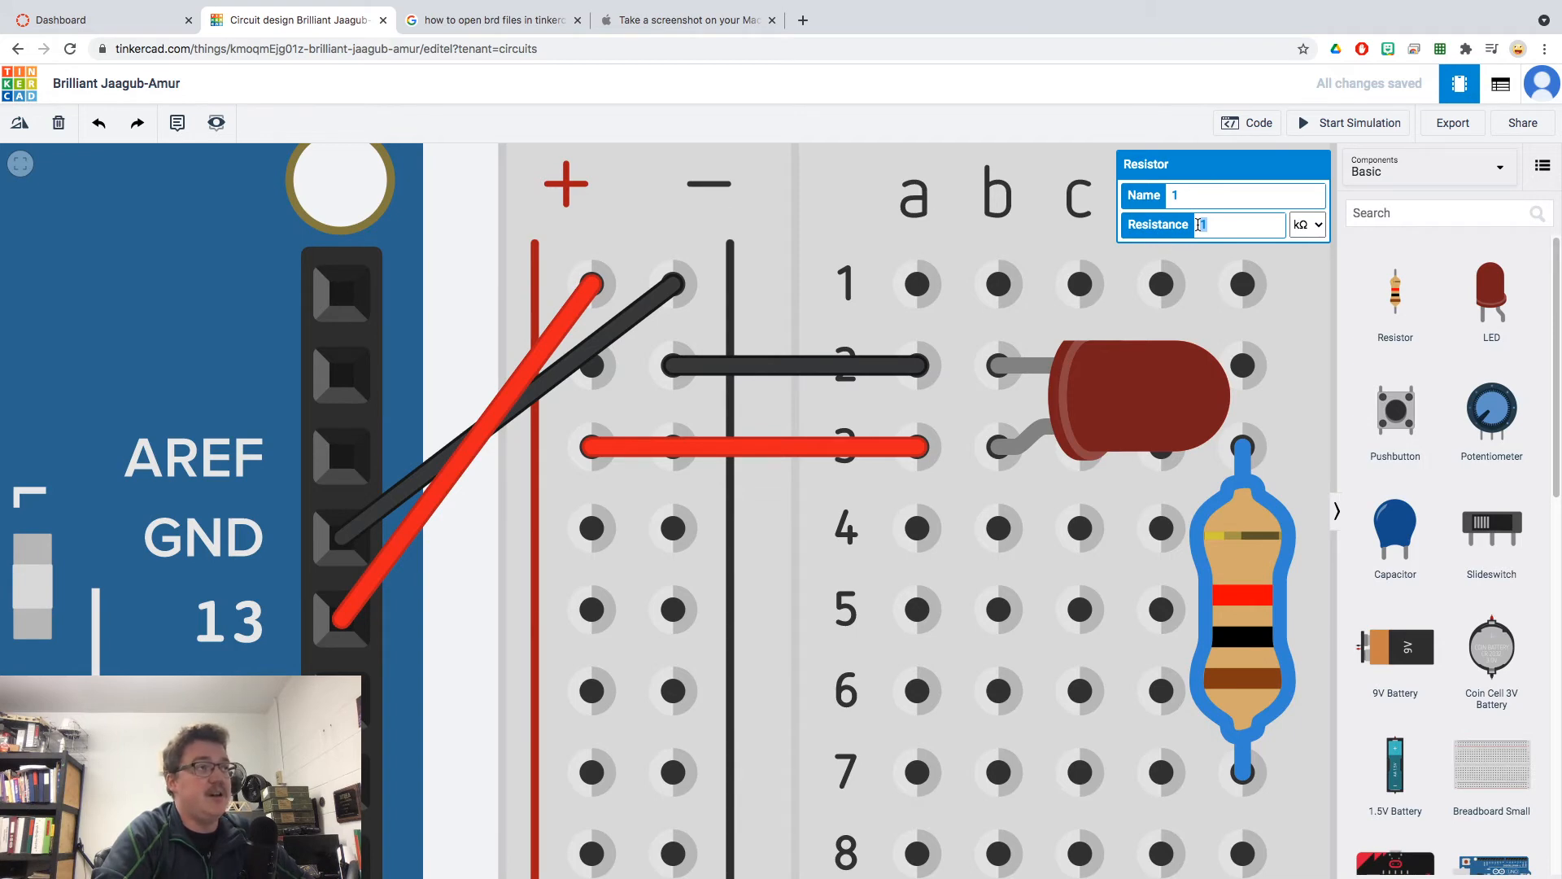
type("330")
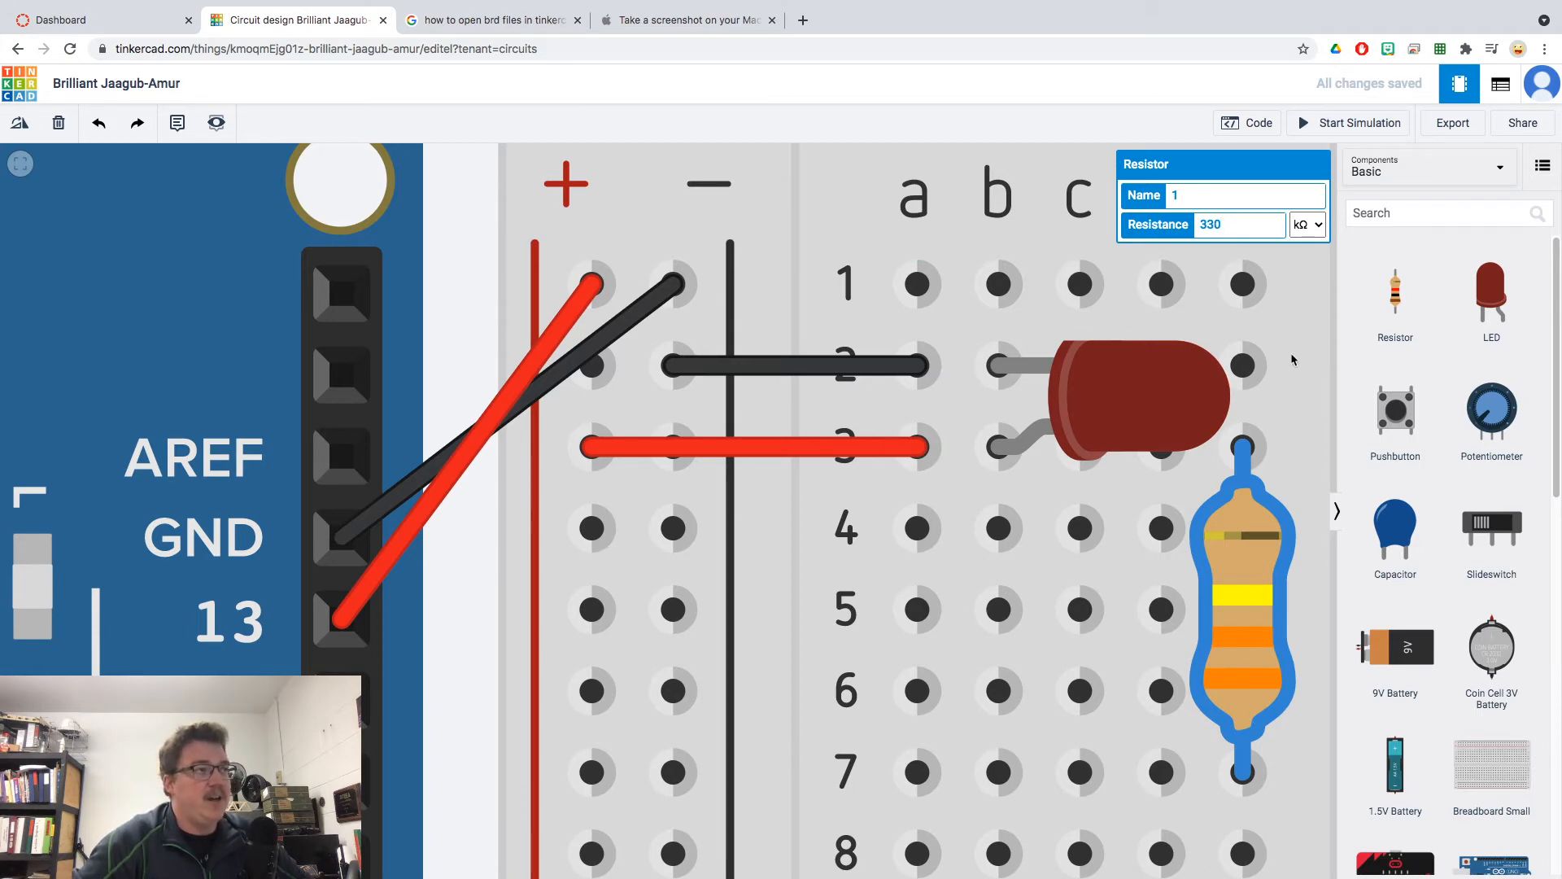
key("BackSpace")
key("BackSpace")
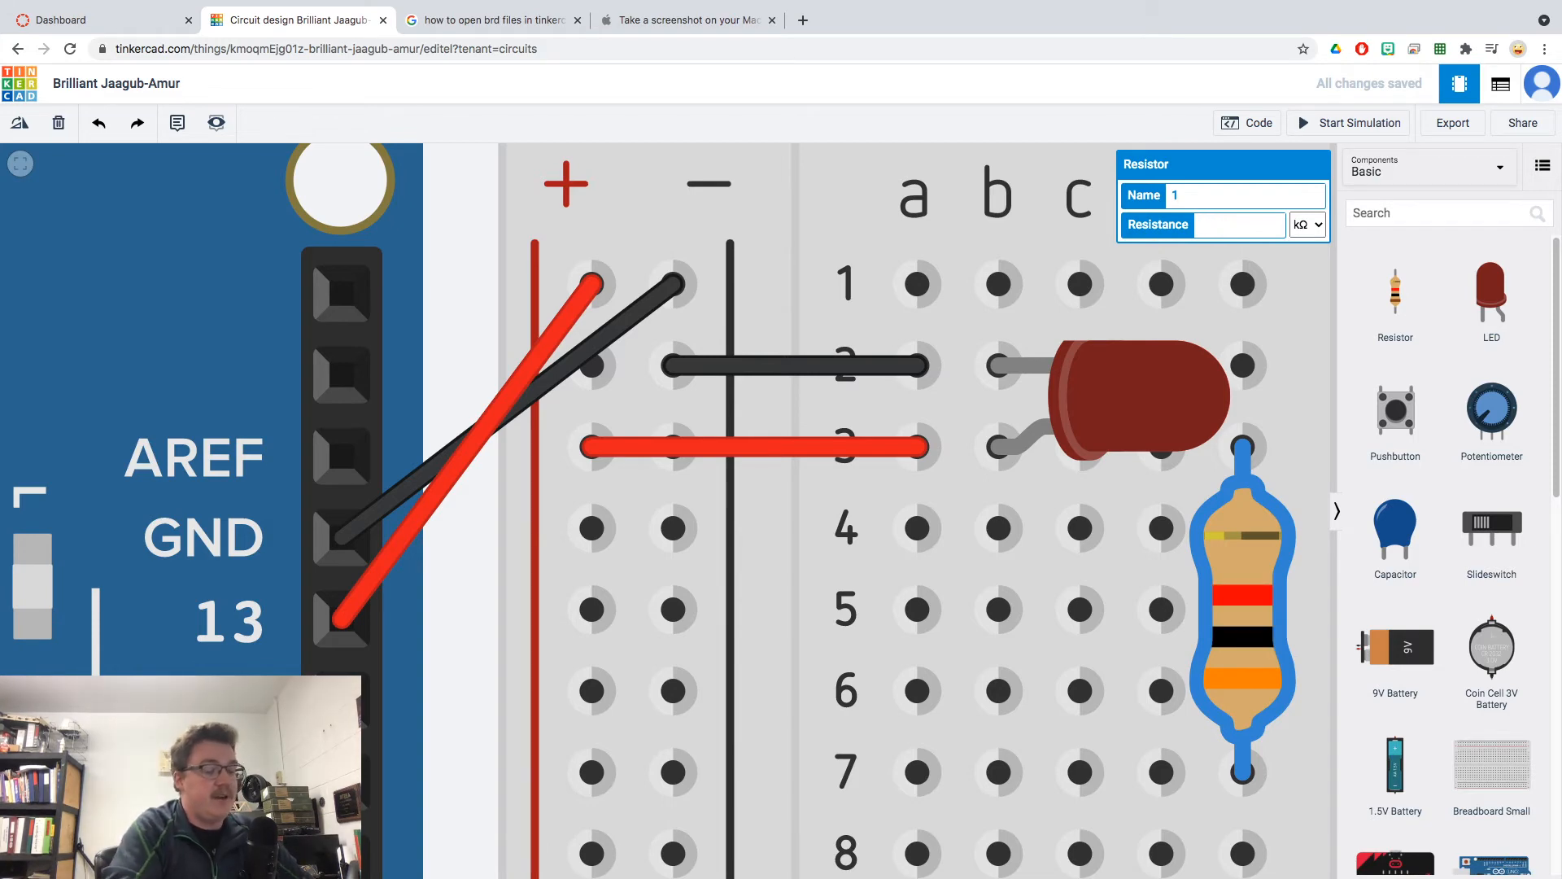
type("33")
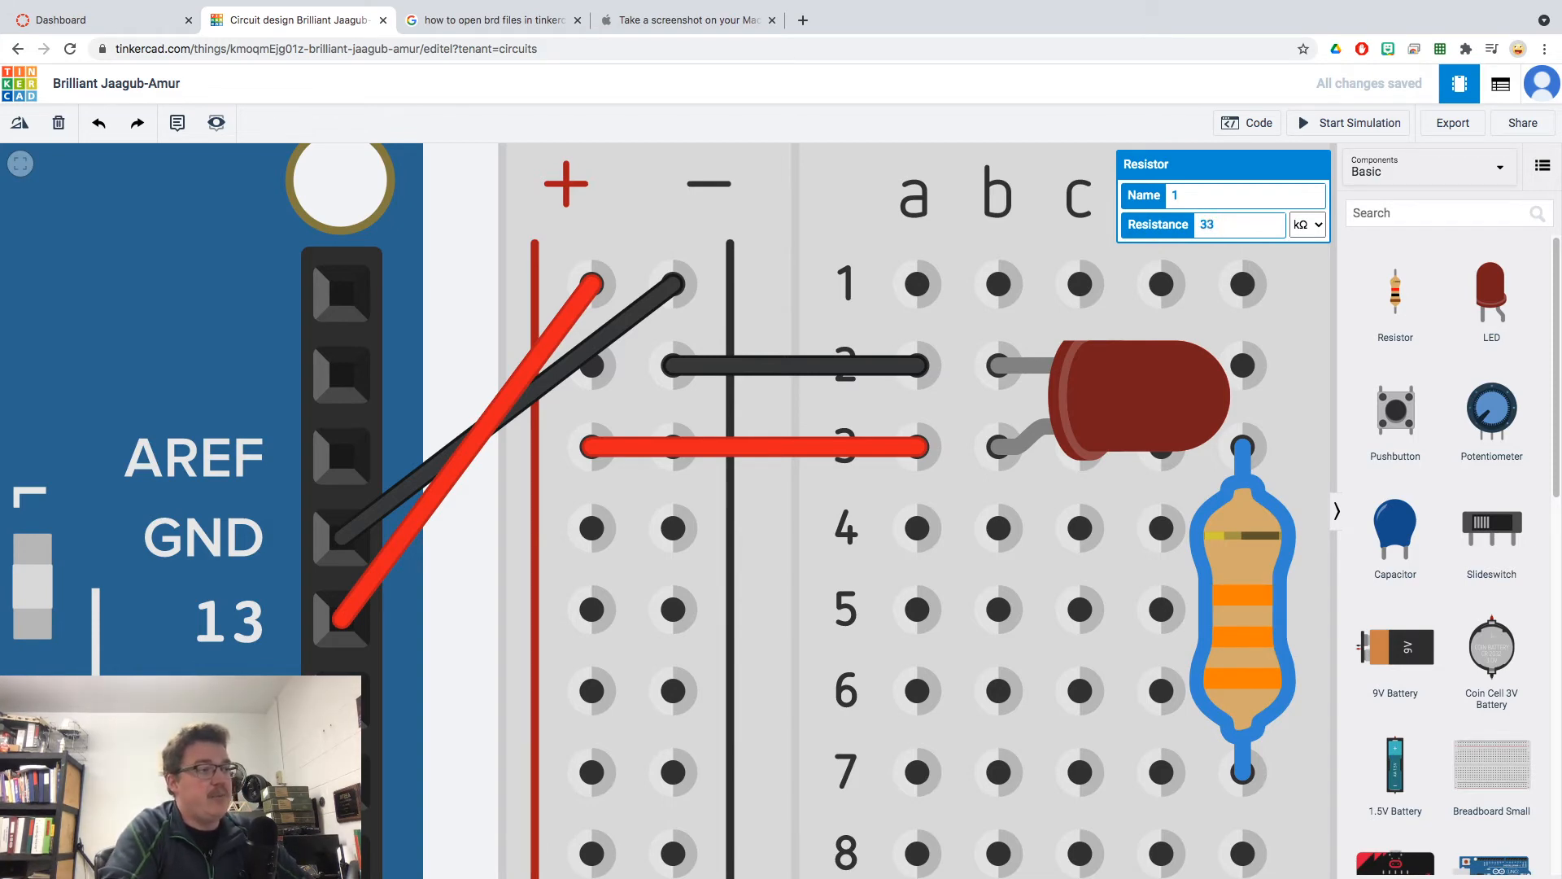
type("0")
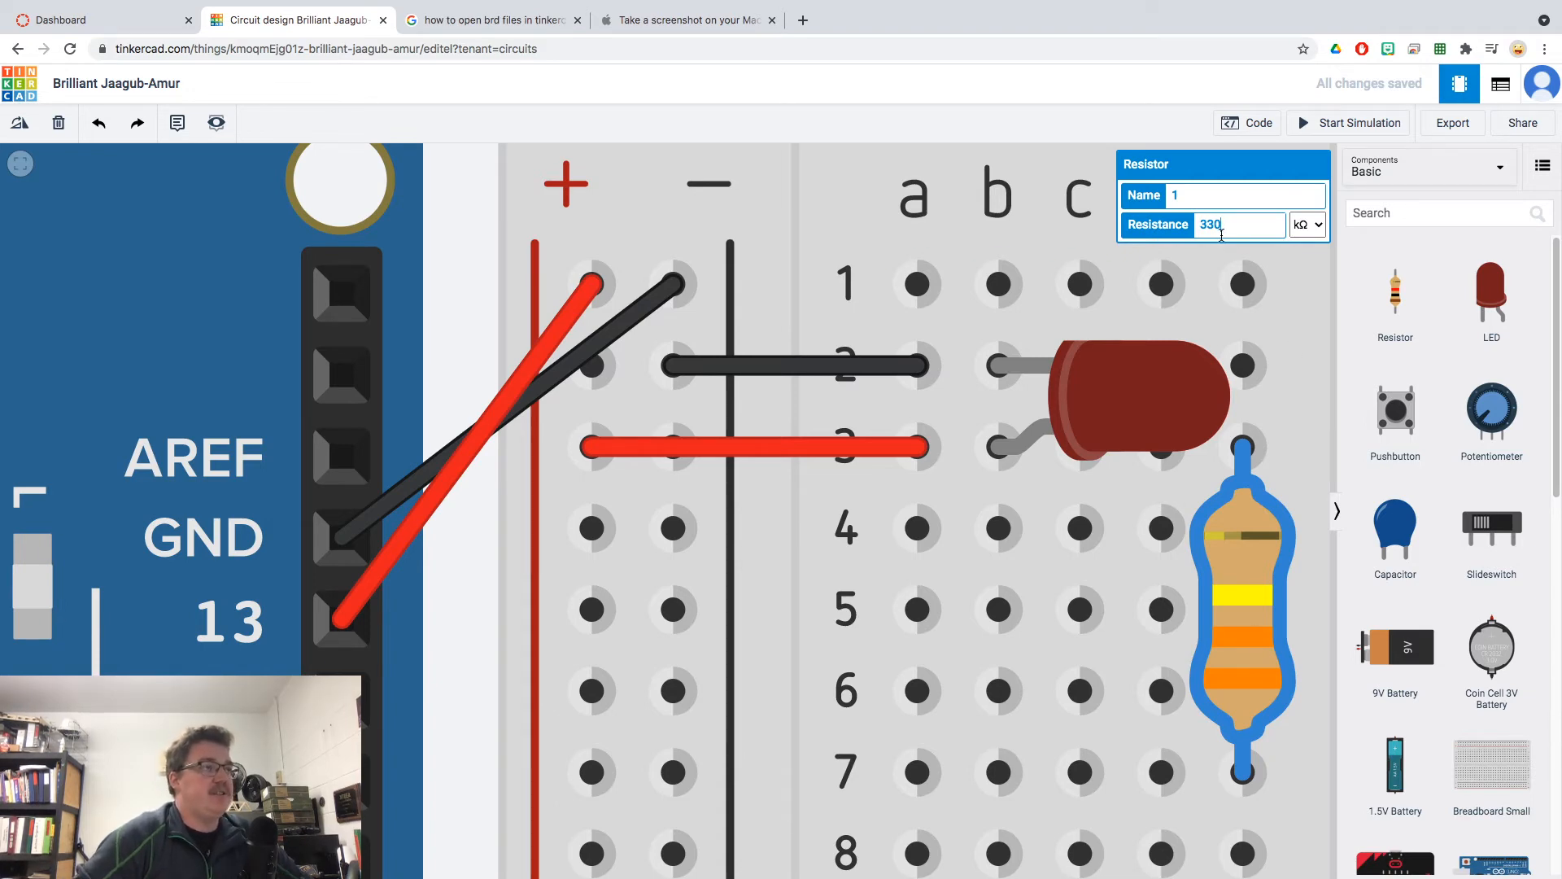
left_click(1307, 228)
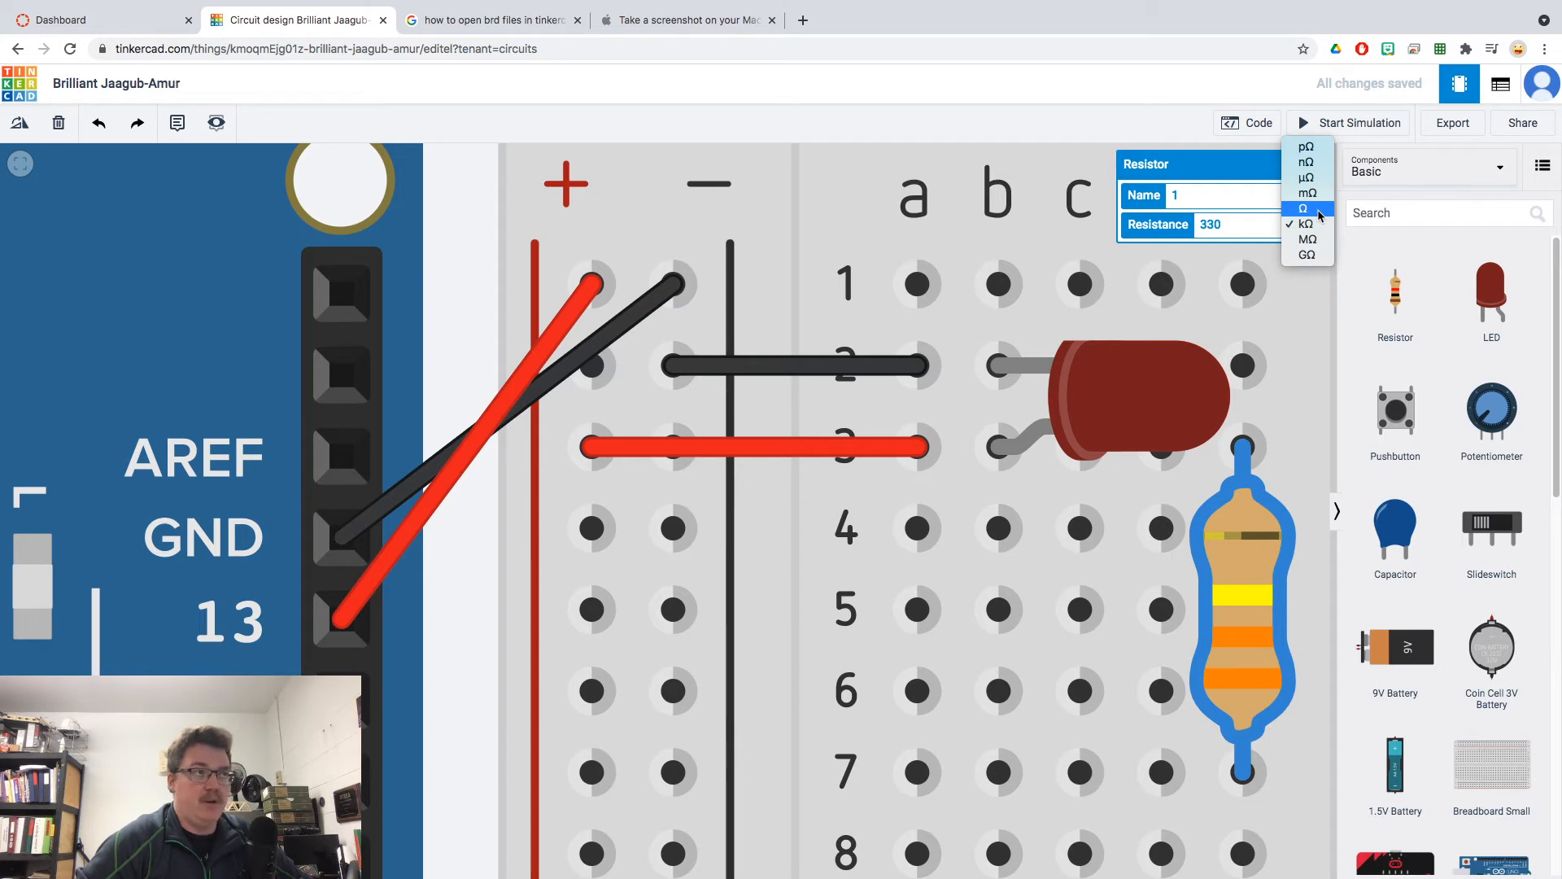
left_click(1319, 214)
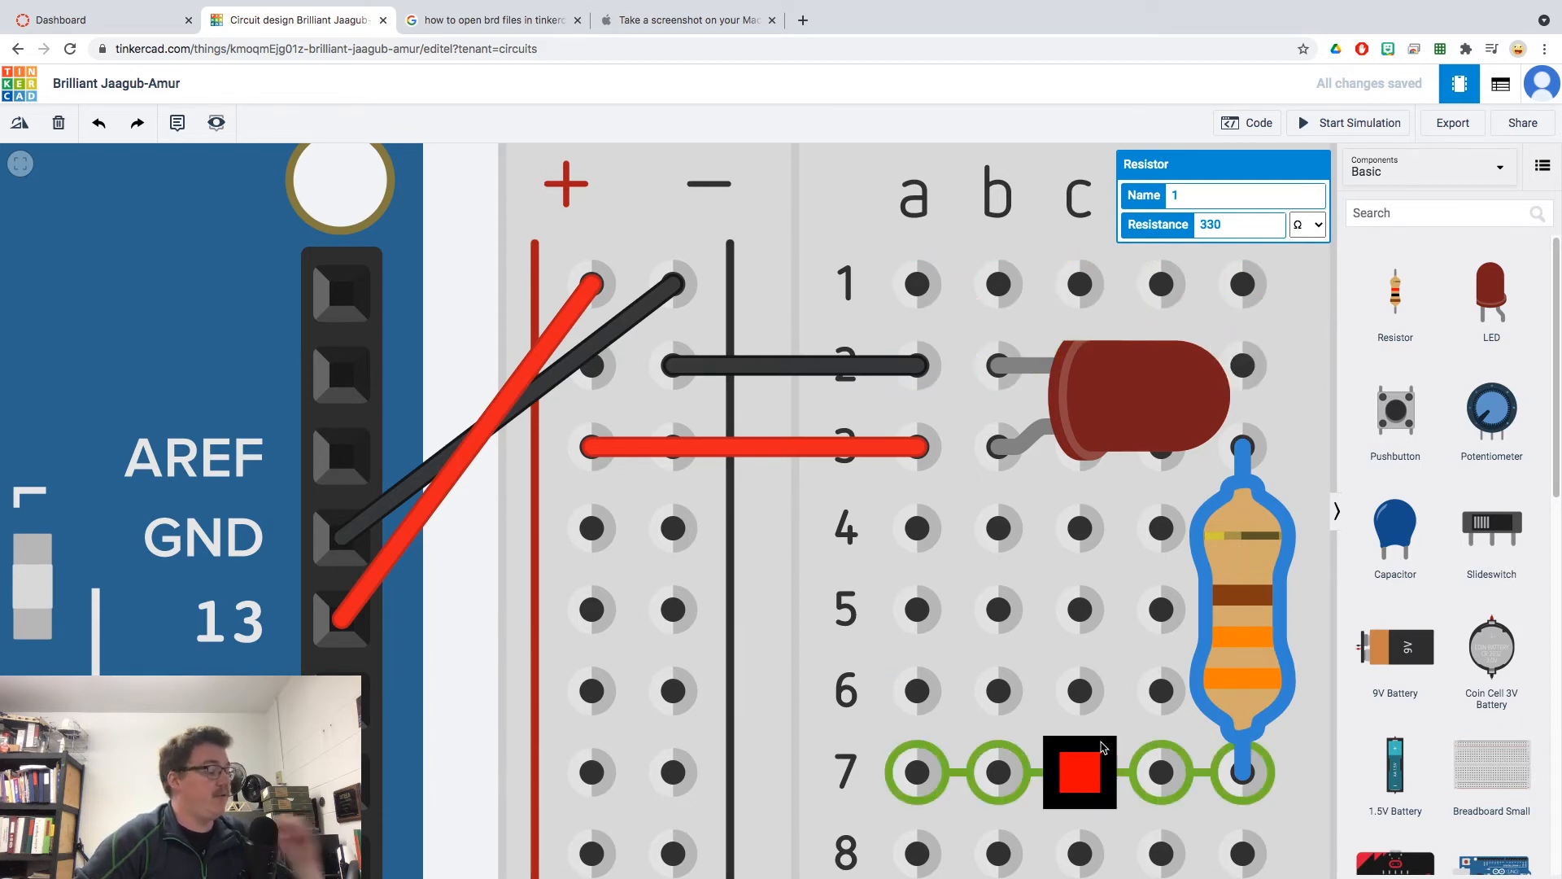
left_click(1166, 512)
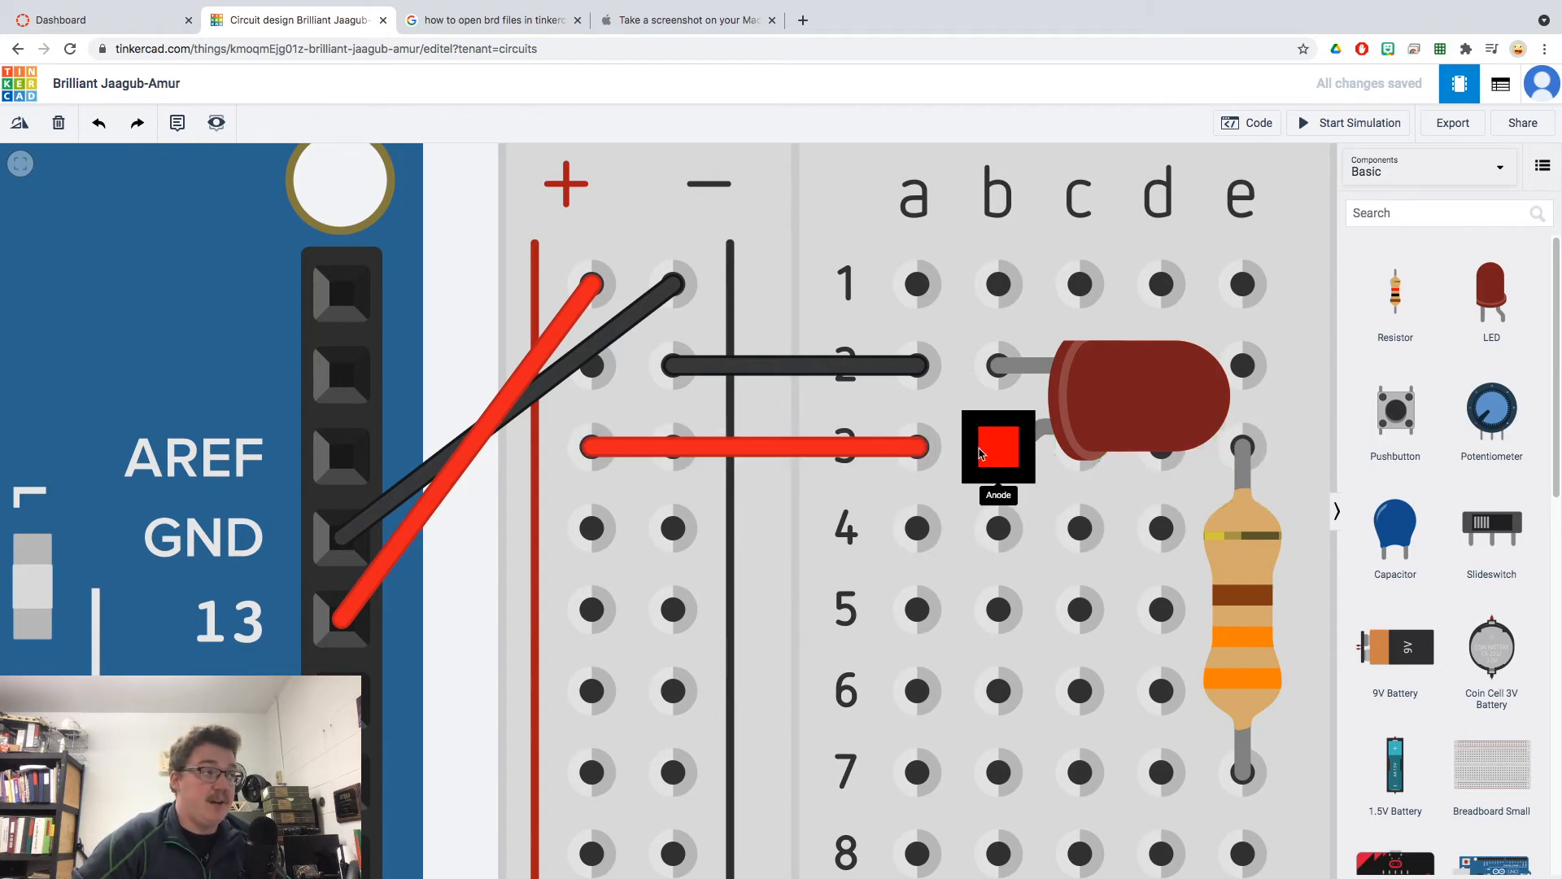
- Delete the red wire between row 3 of the positive rail and hole a3
left_click(632, 452)
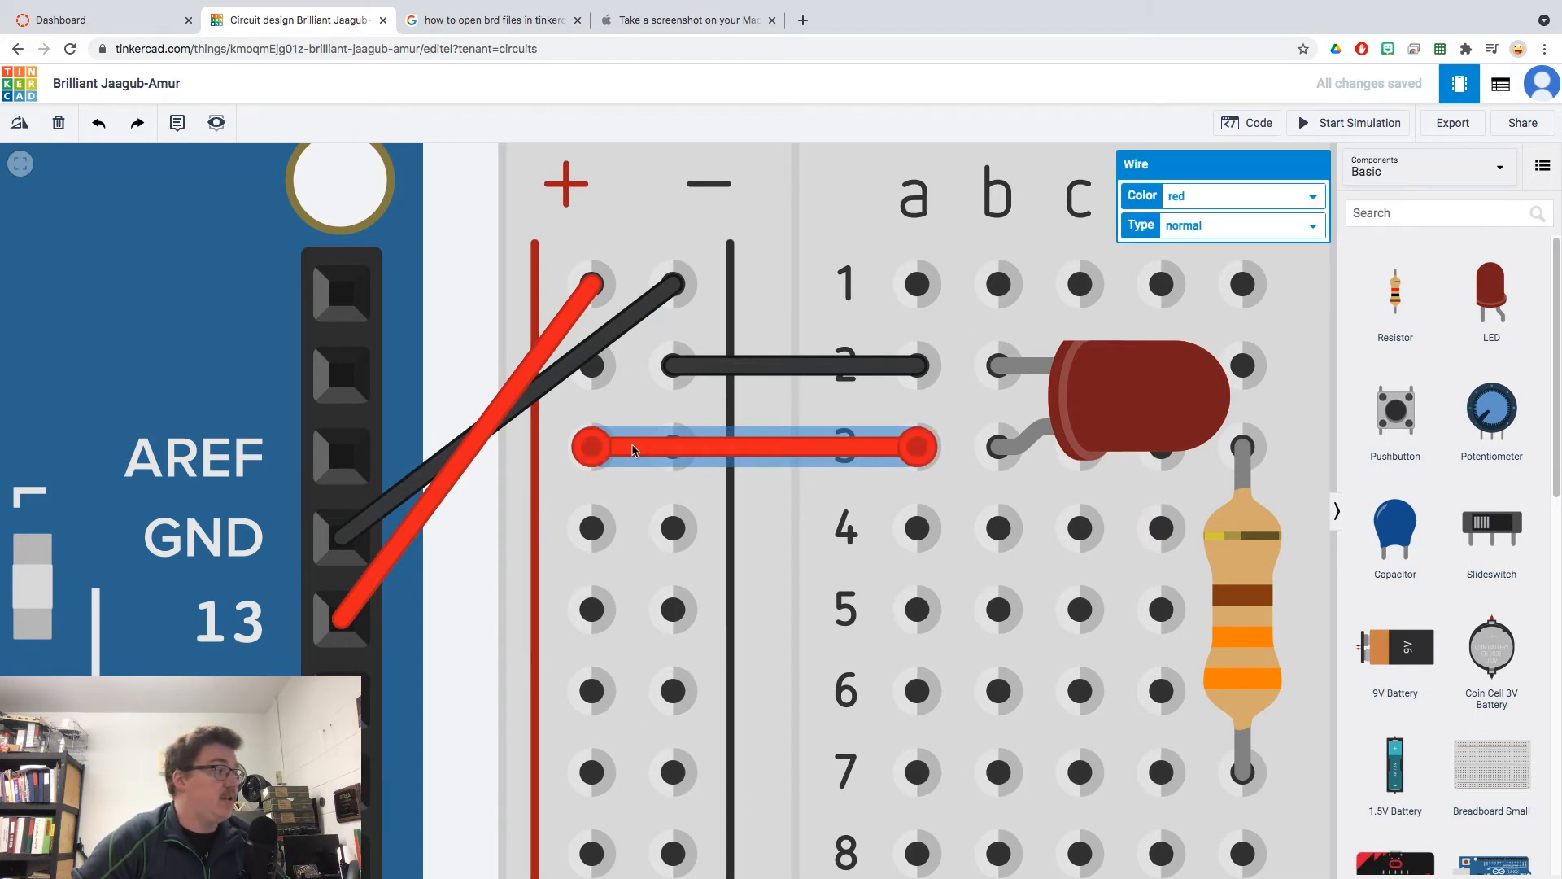
key("Delete")
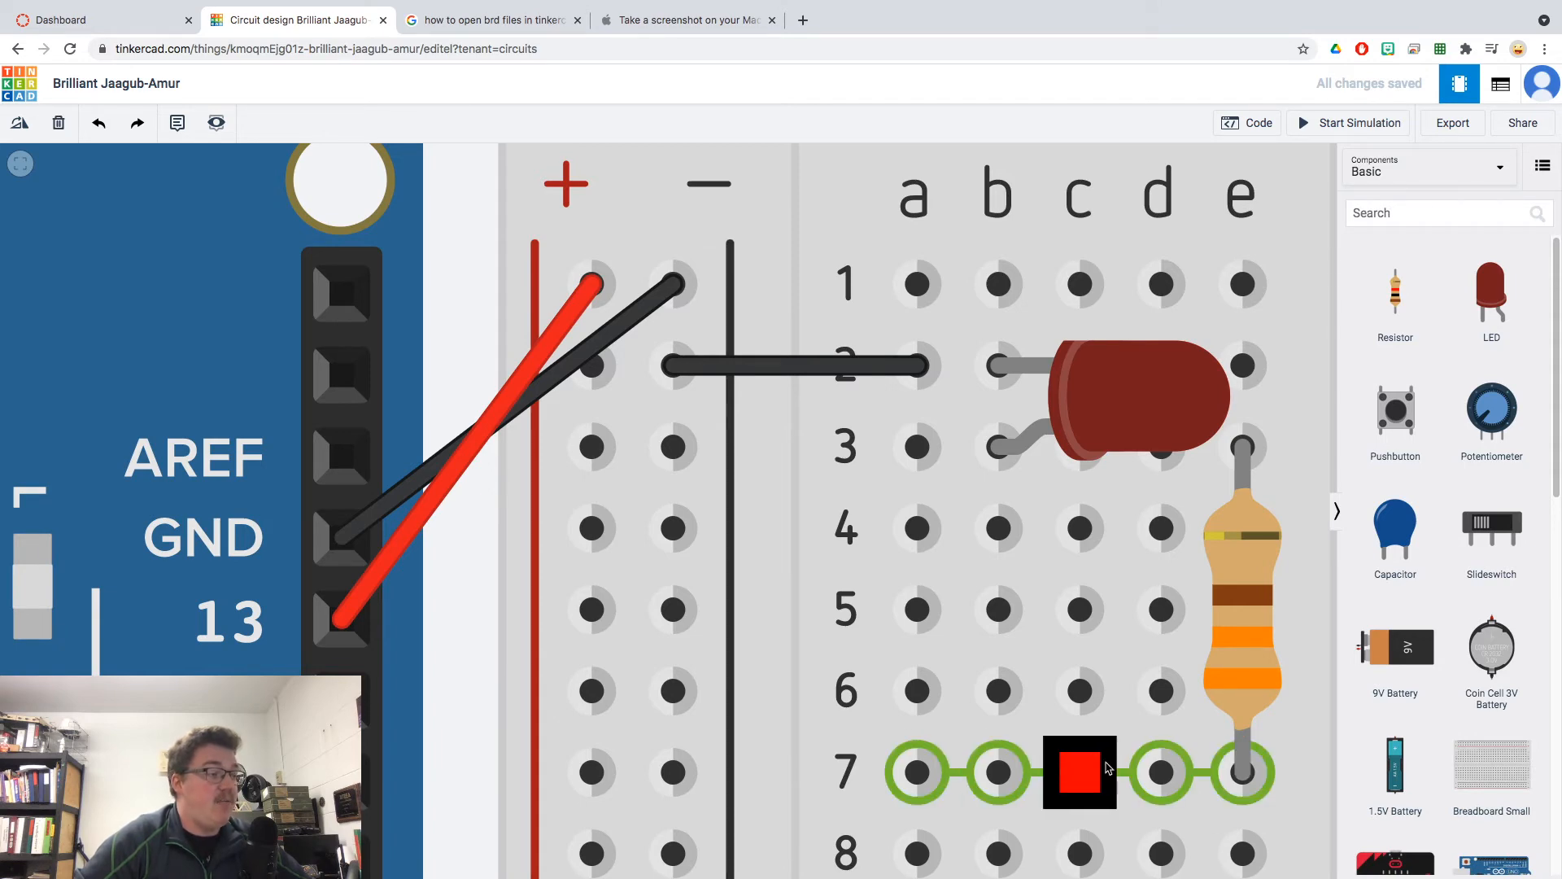
left_click(1159, 769)
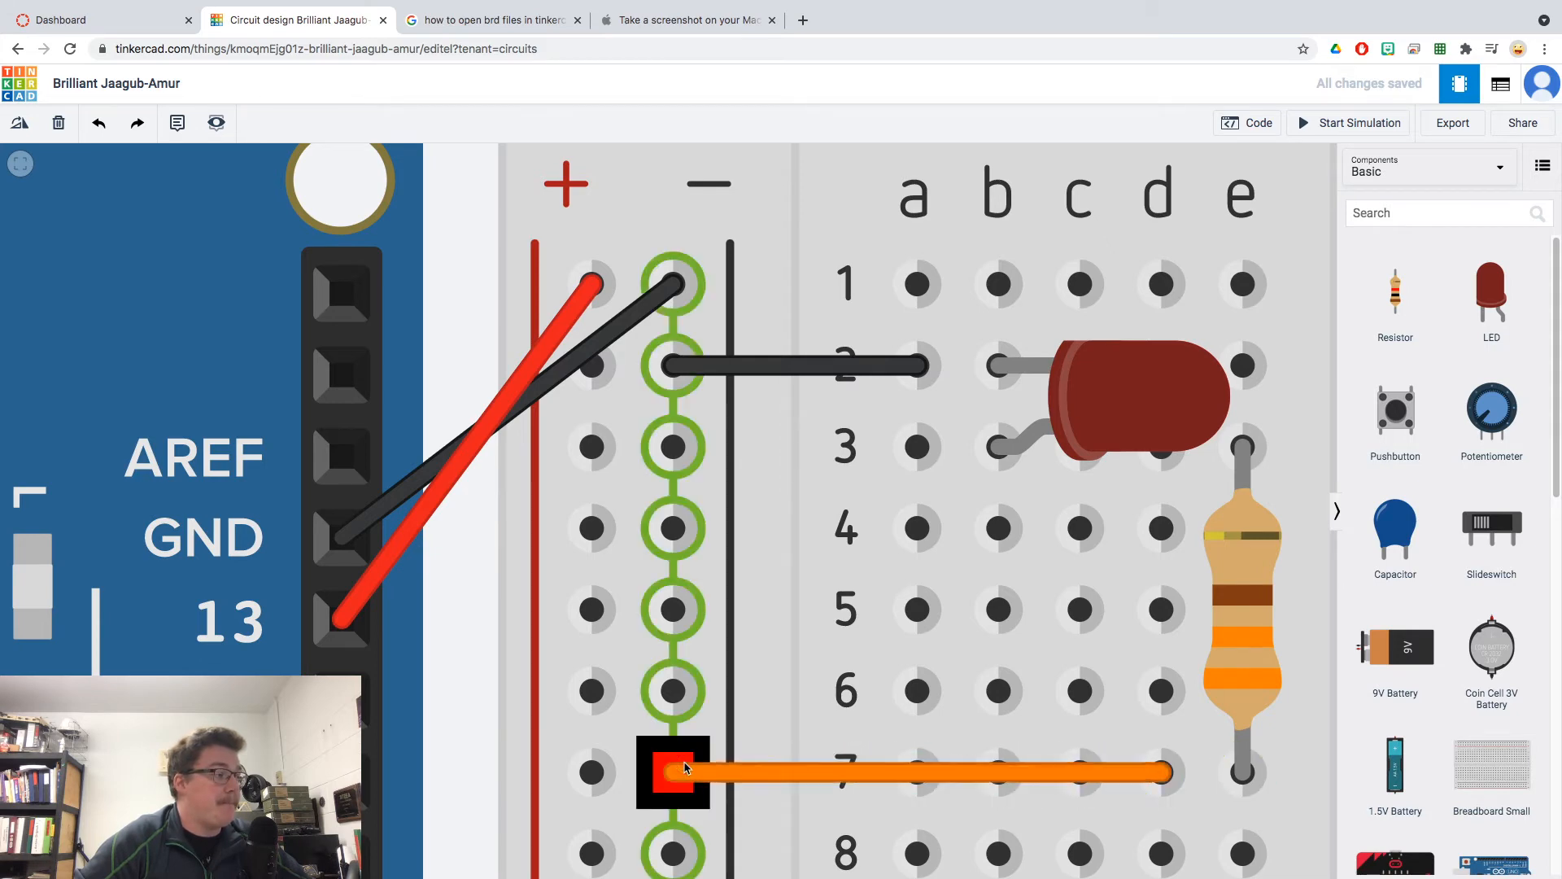
left_click(673, 772)
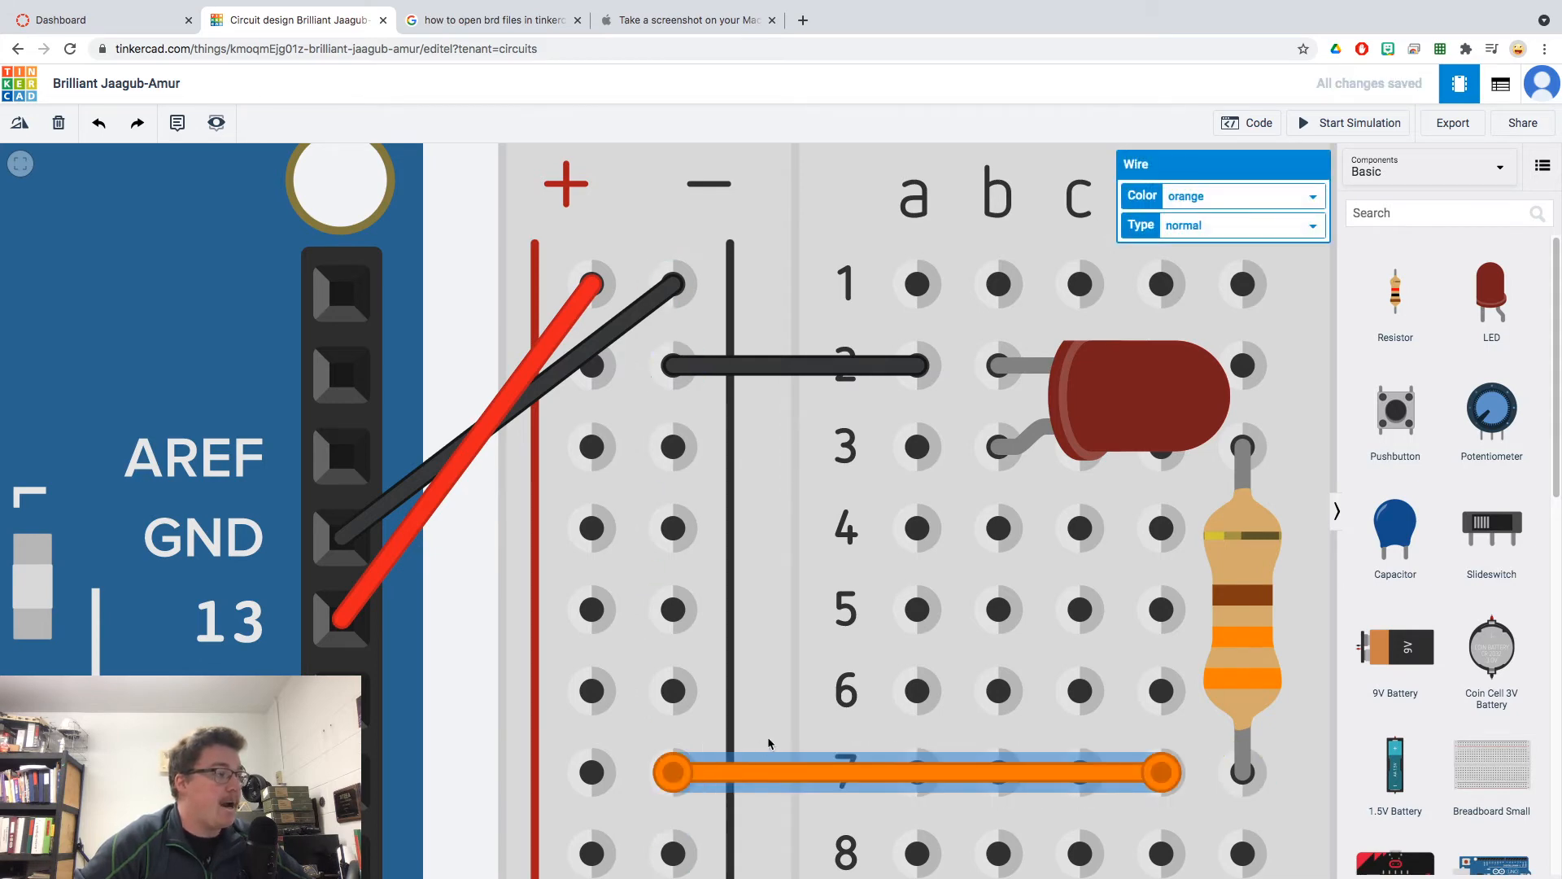
left_click(1251, 195)
left_click(1223, 184)
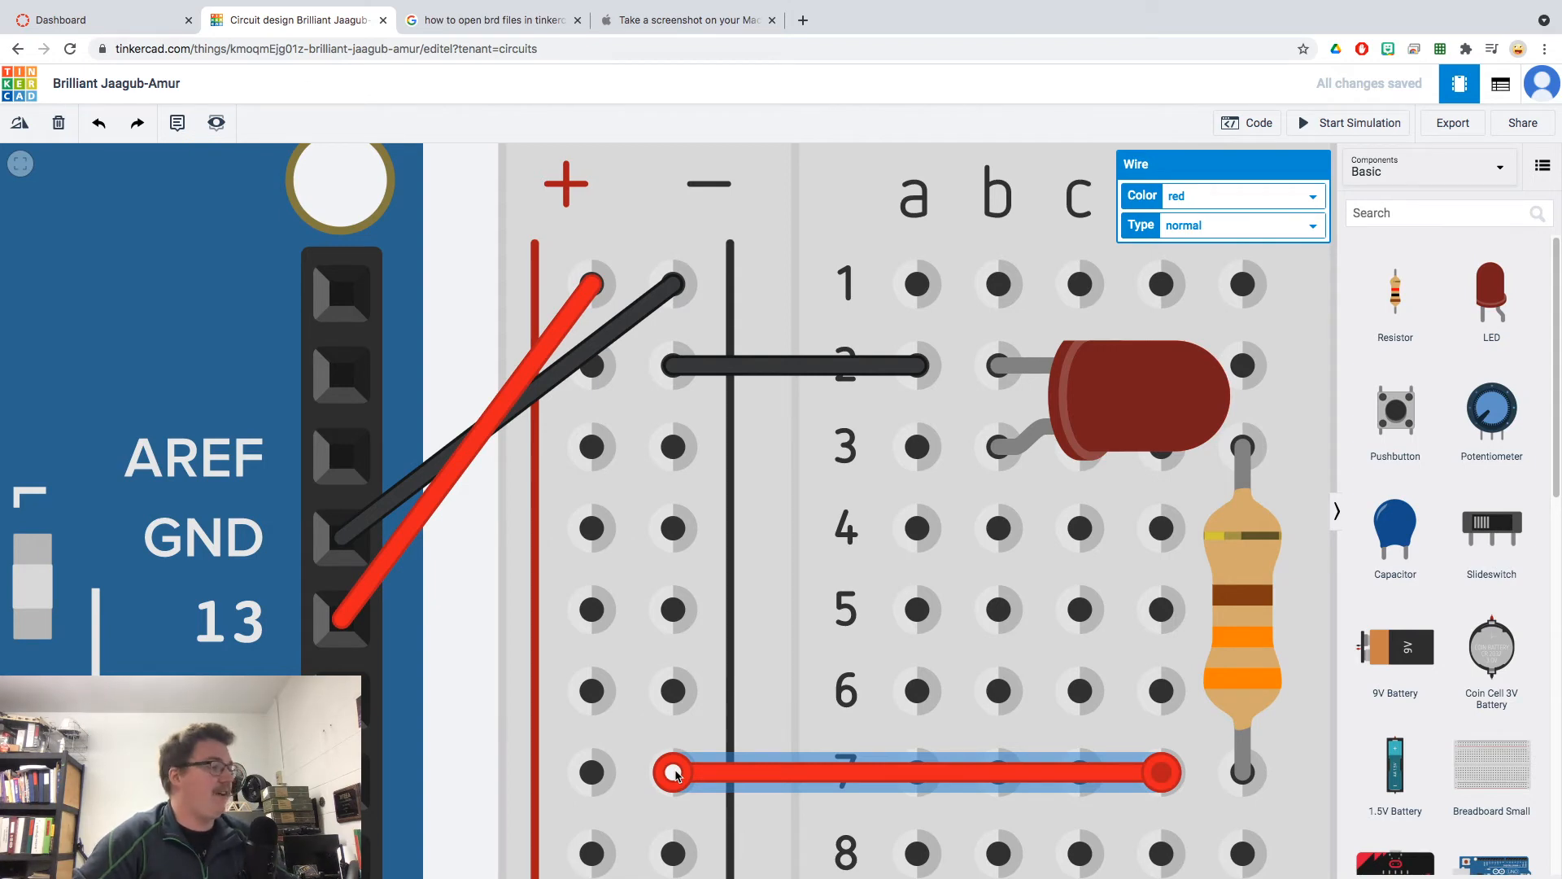
left_click(677, 776)
left_click(818, 769)
key("Delete")
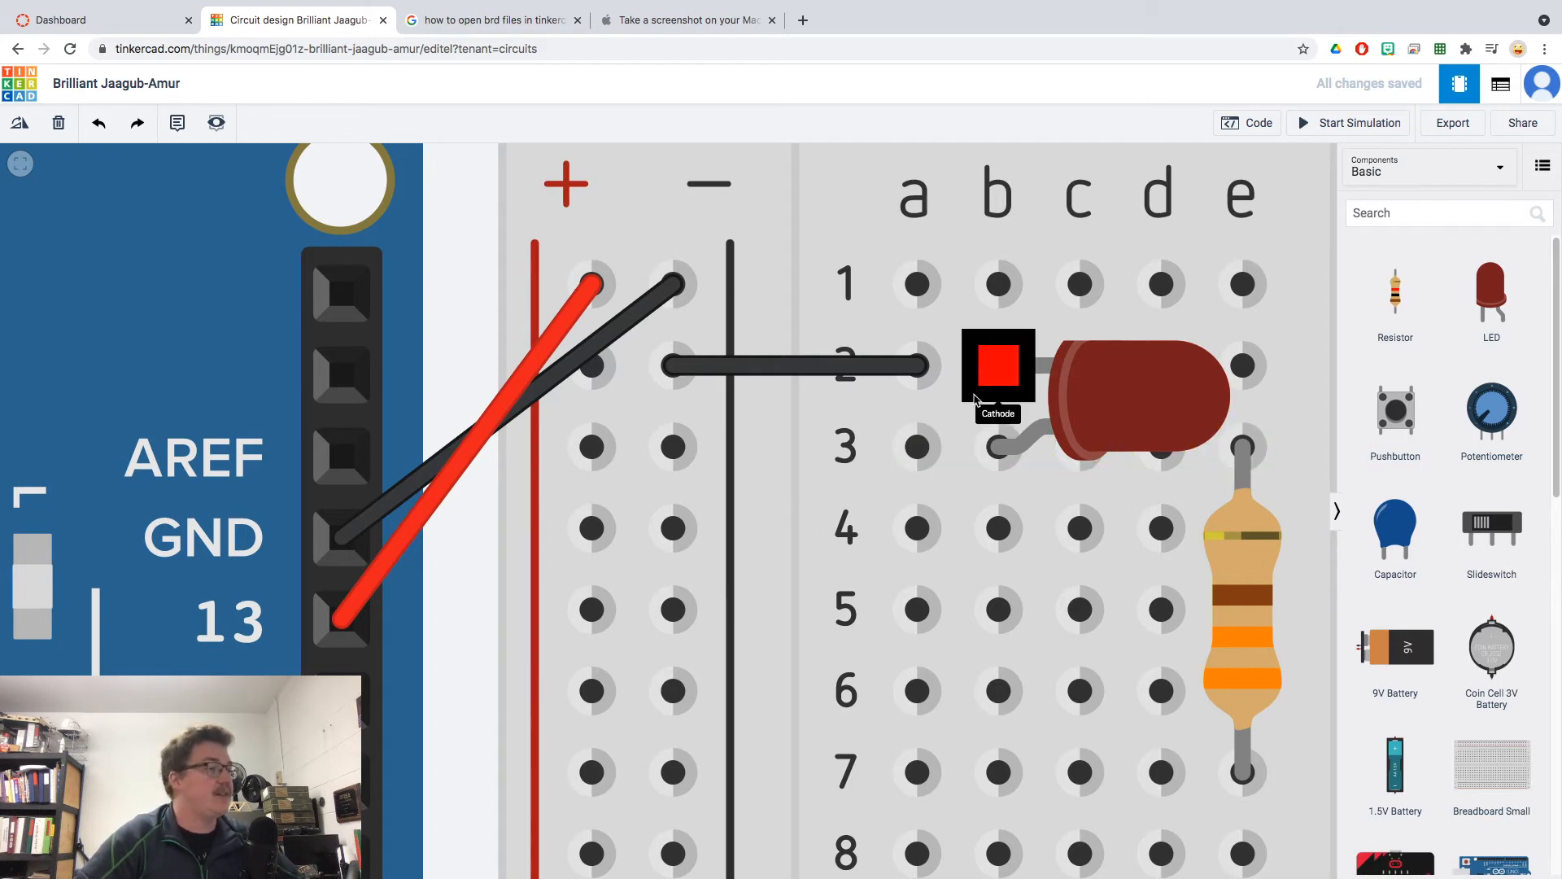
- Wire hole a7 to row 7 of the positive rail and colour the wire red
left_click(933, 763)
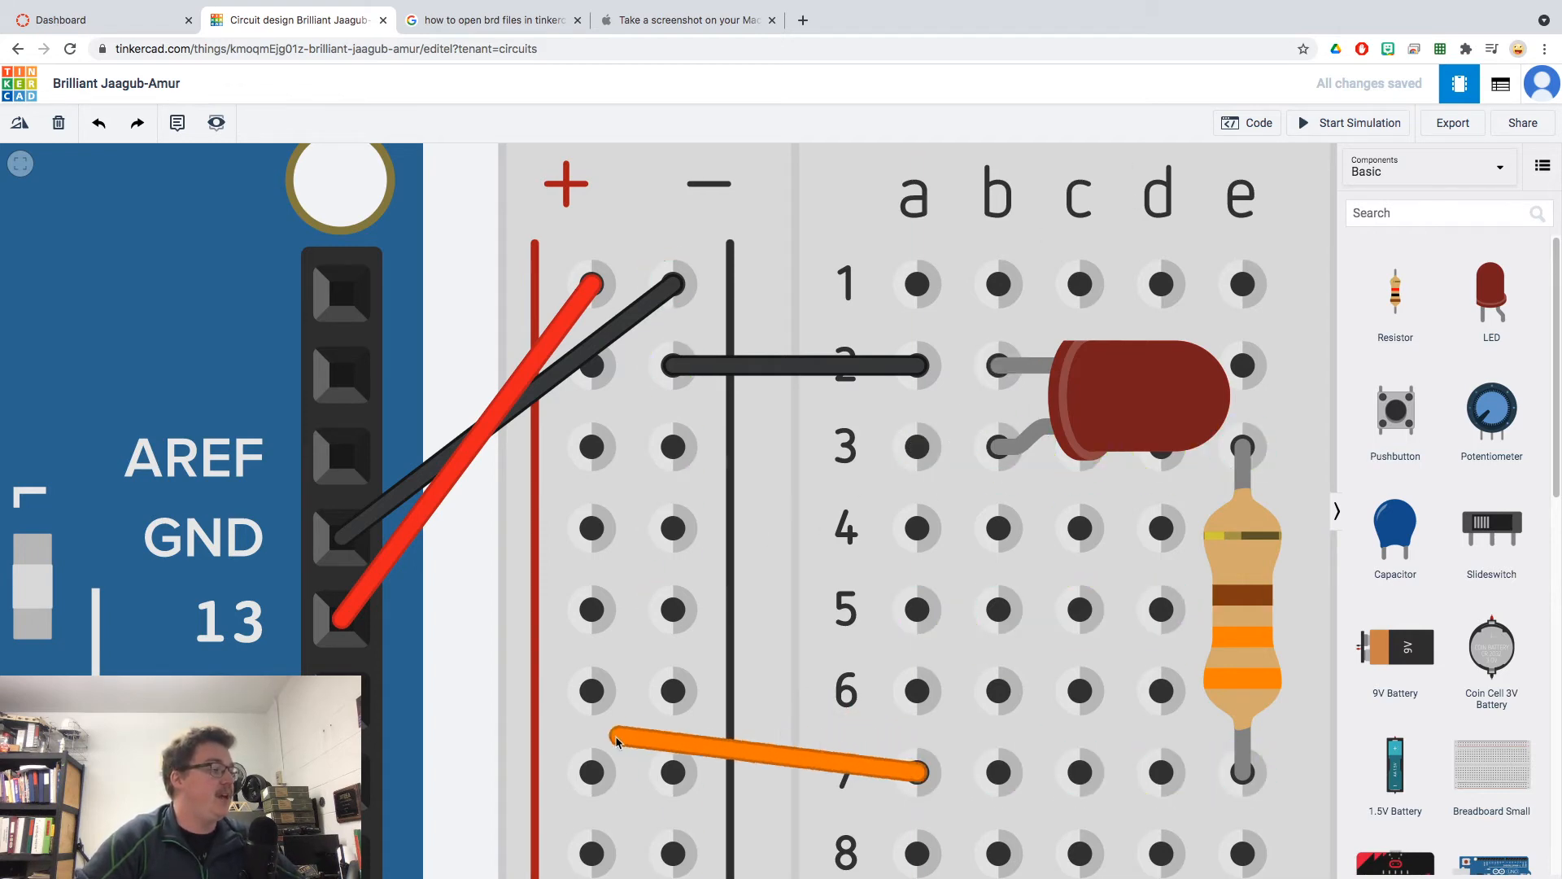
left_click(598, 777)
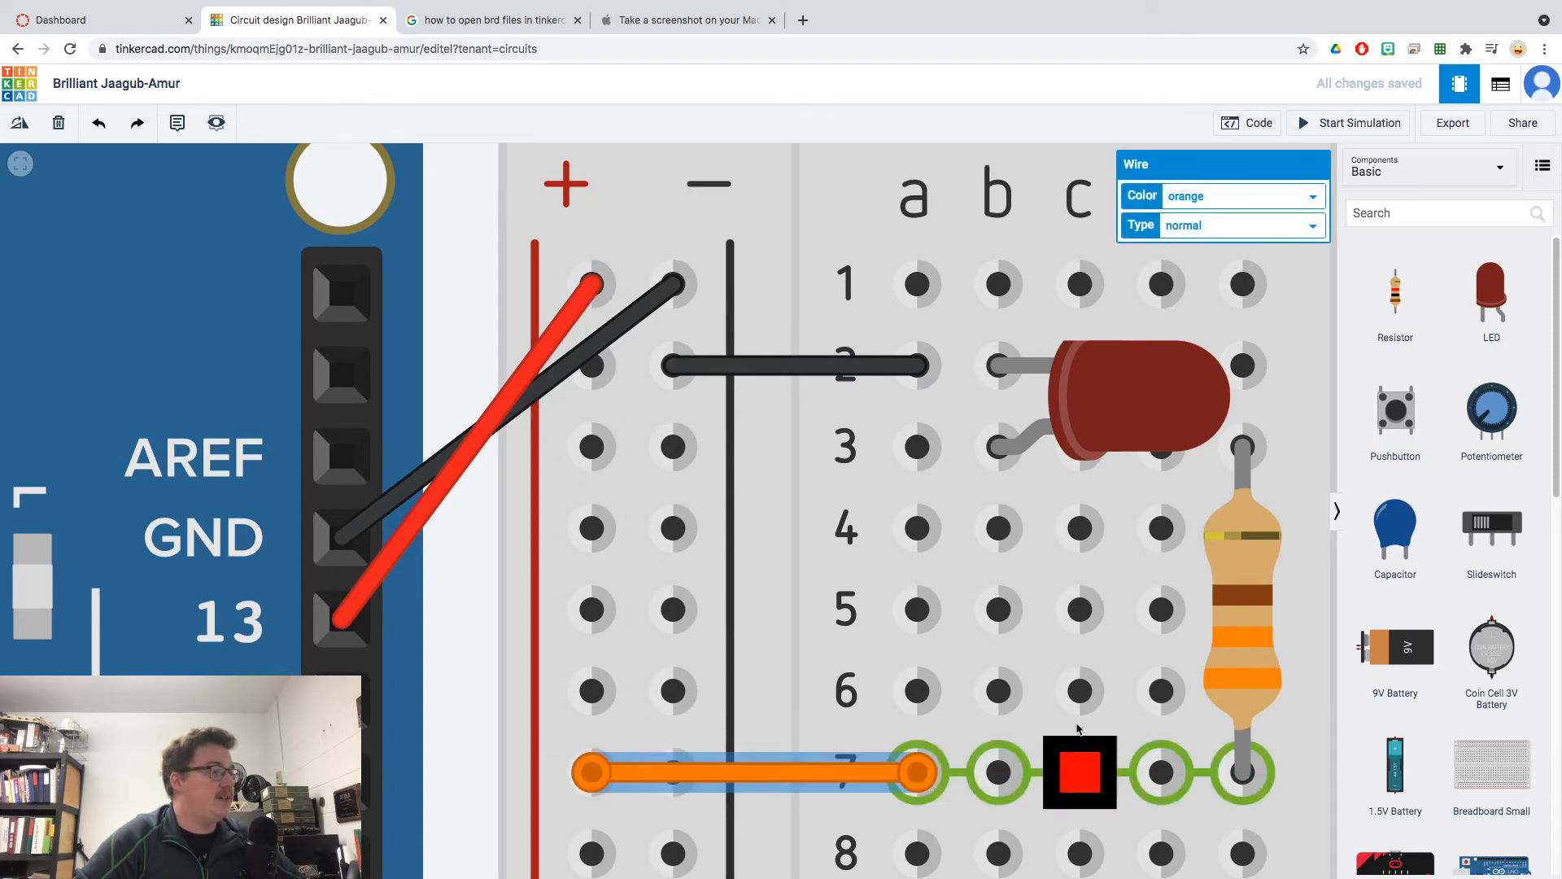
left_click(1280, 197)
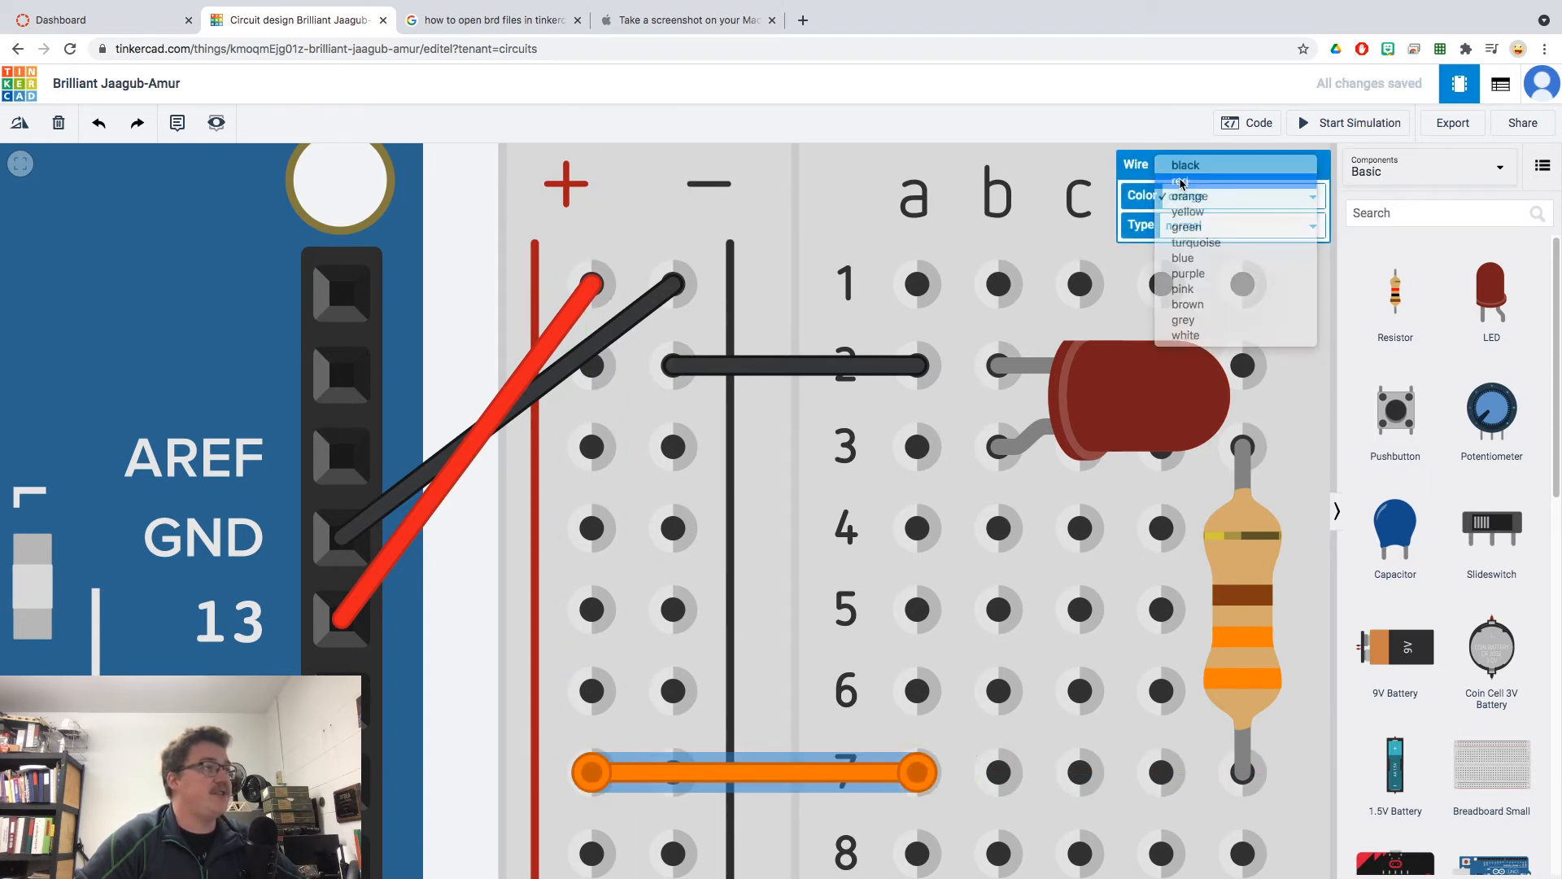
left_click(1186, 184)
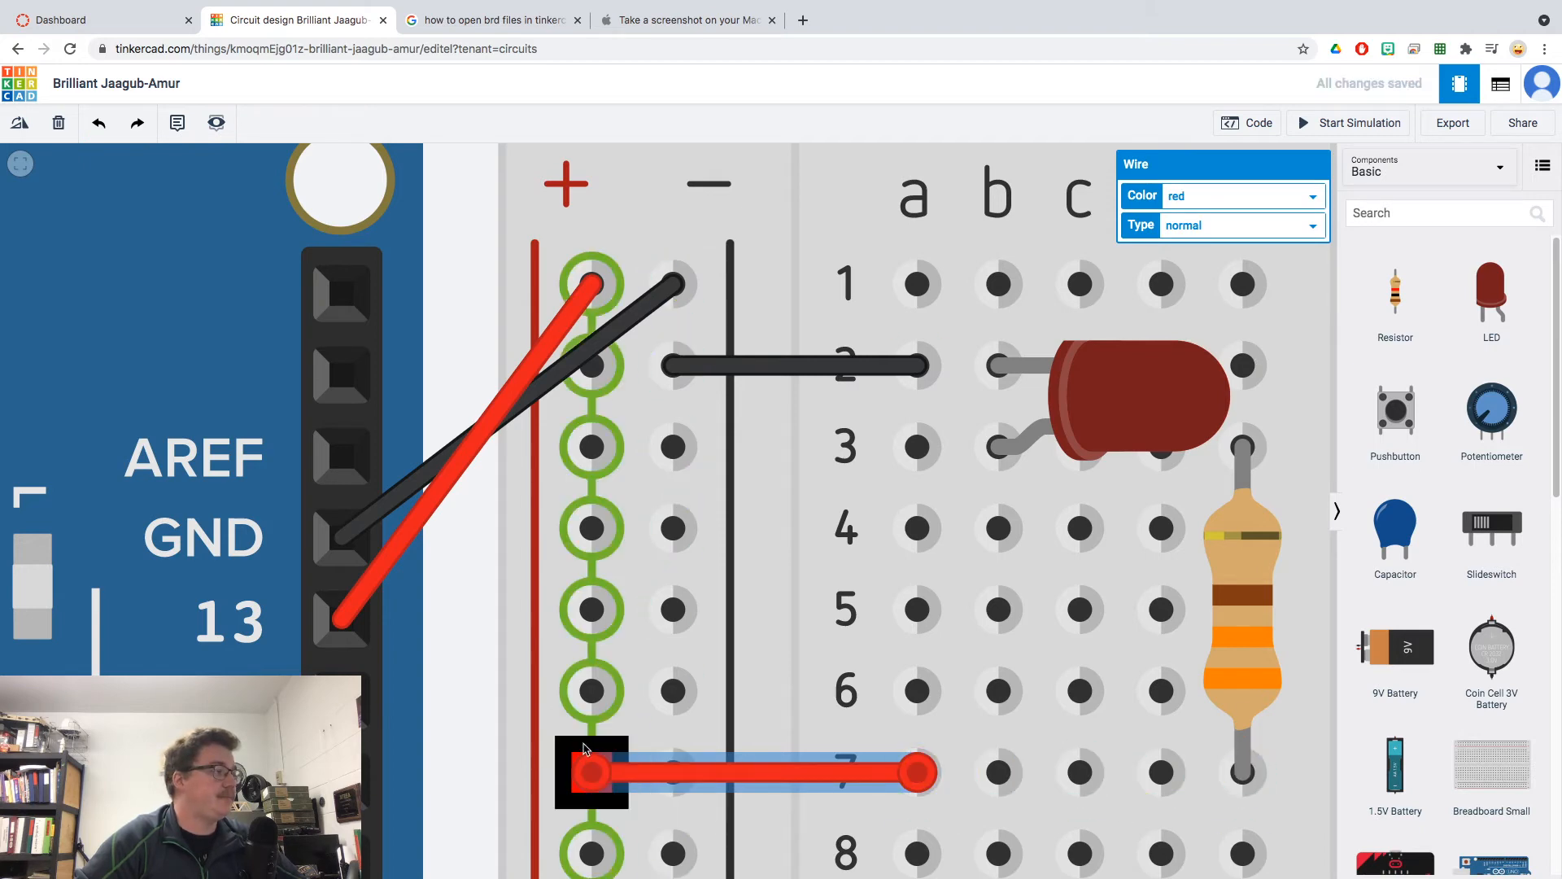
left_click(584, 310)
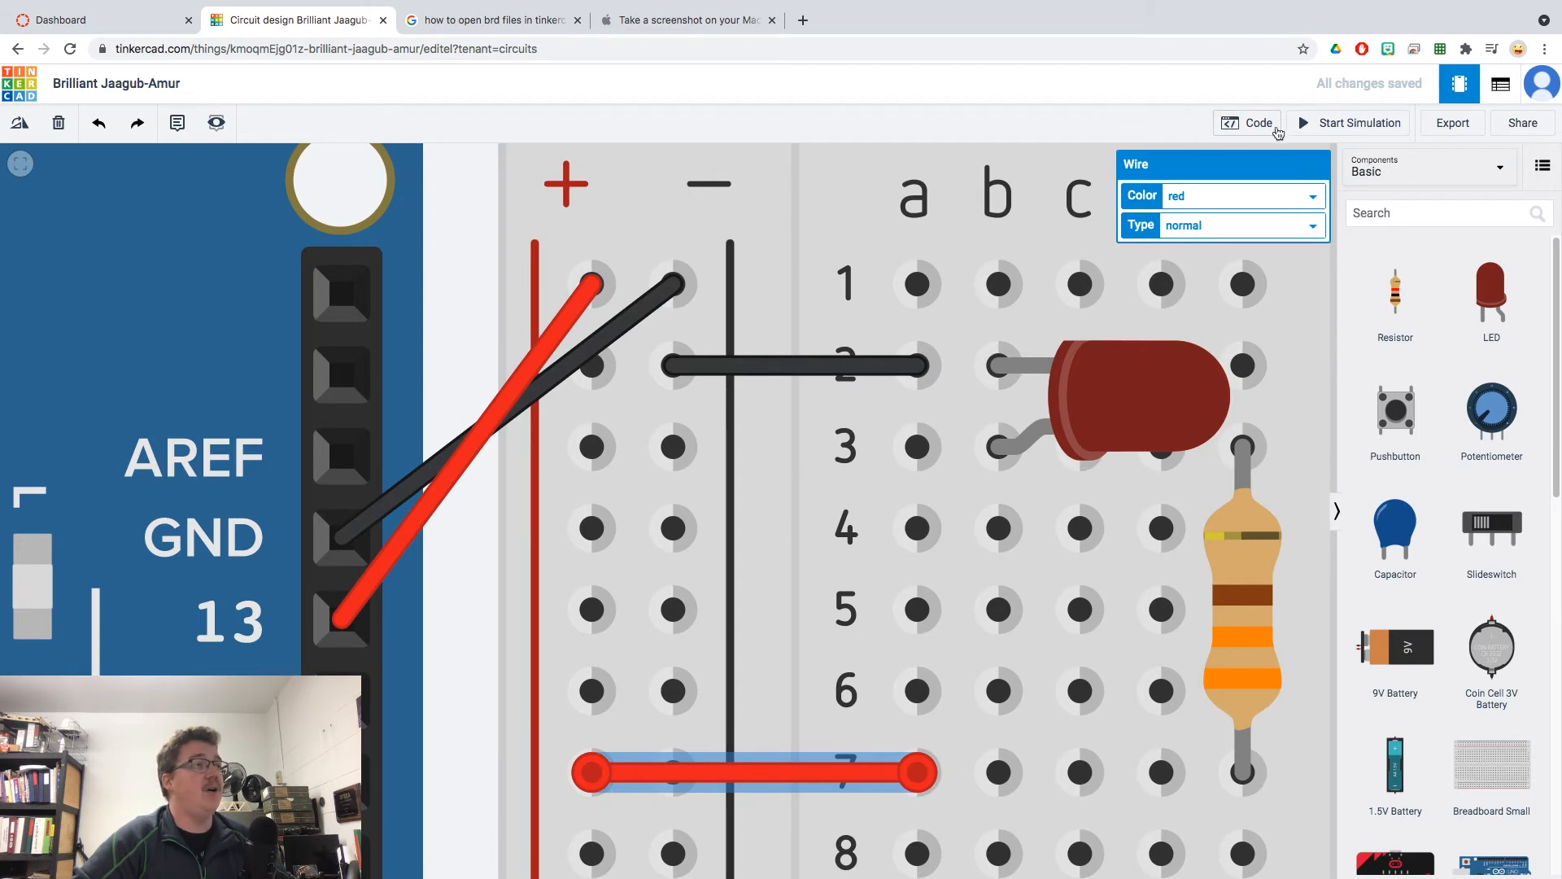
- Show the Arduino Uno's block code beside the circuit
scroll(917, 284, "down", 4)
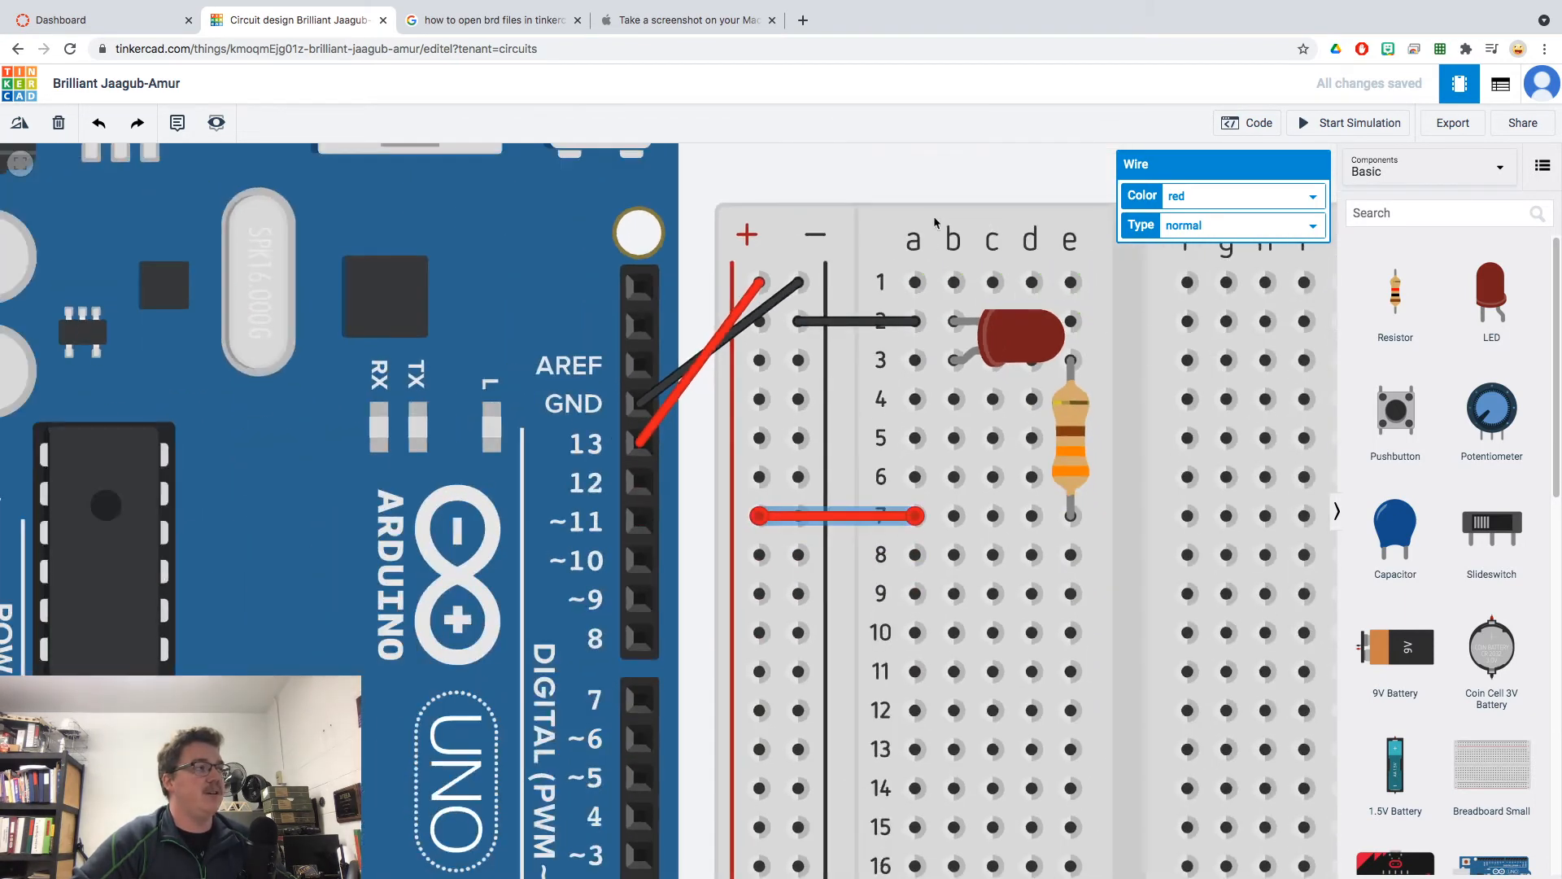
scroll(673, 317, "down", 5)
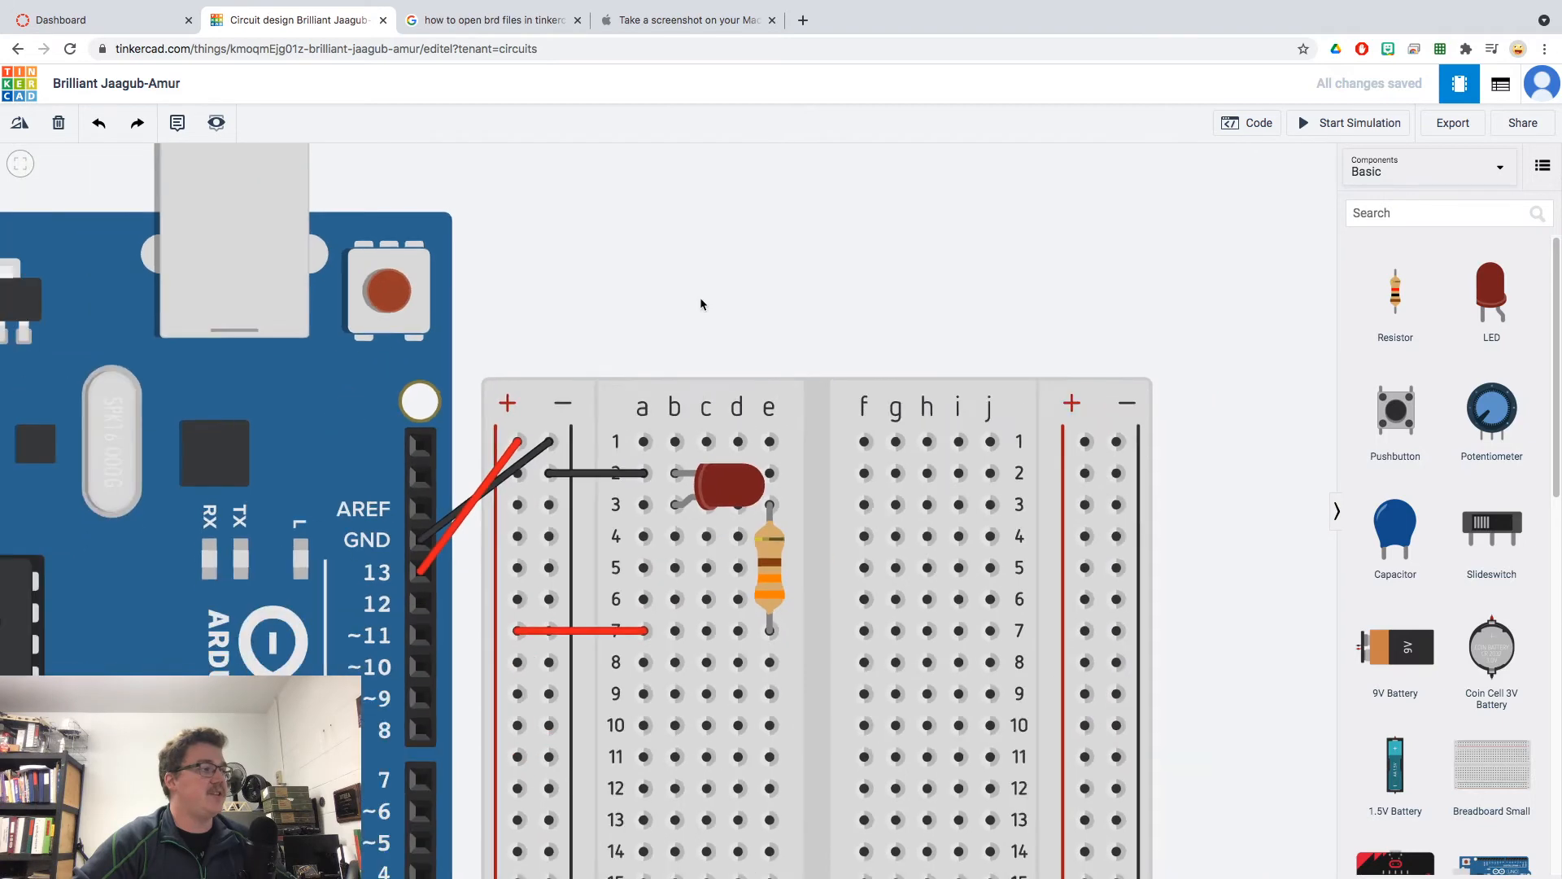
mouse_move(706, 292)
left_mouse_down()
mouse_move(726, 335)
mouse_move(760, 336)
mouse_move(725, 279)
left_mouse_up()
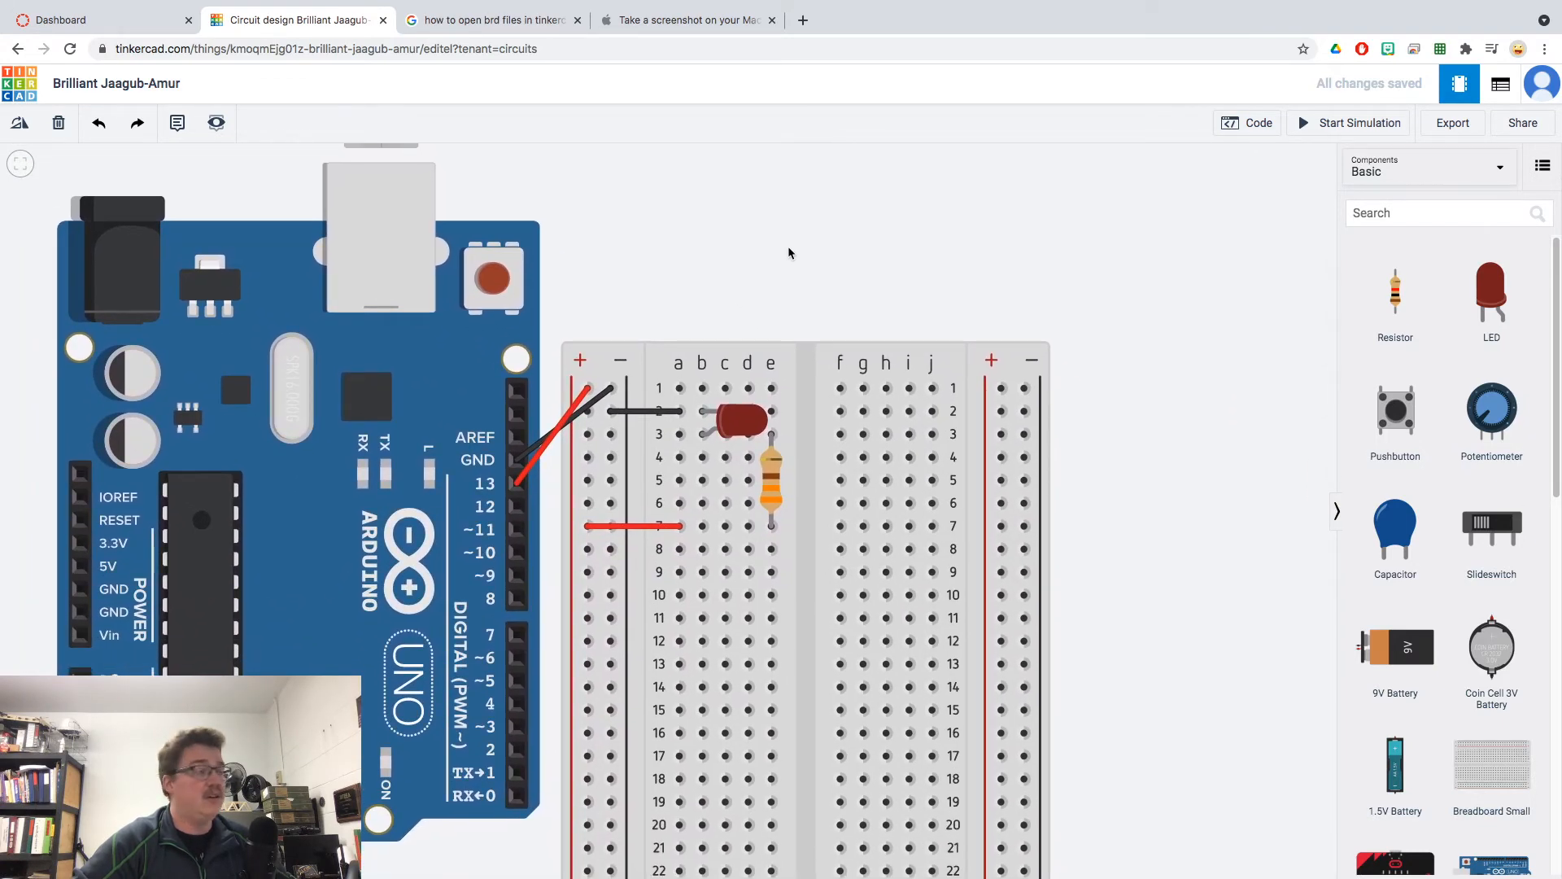
left_click(1248, 125)
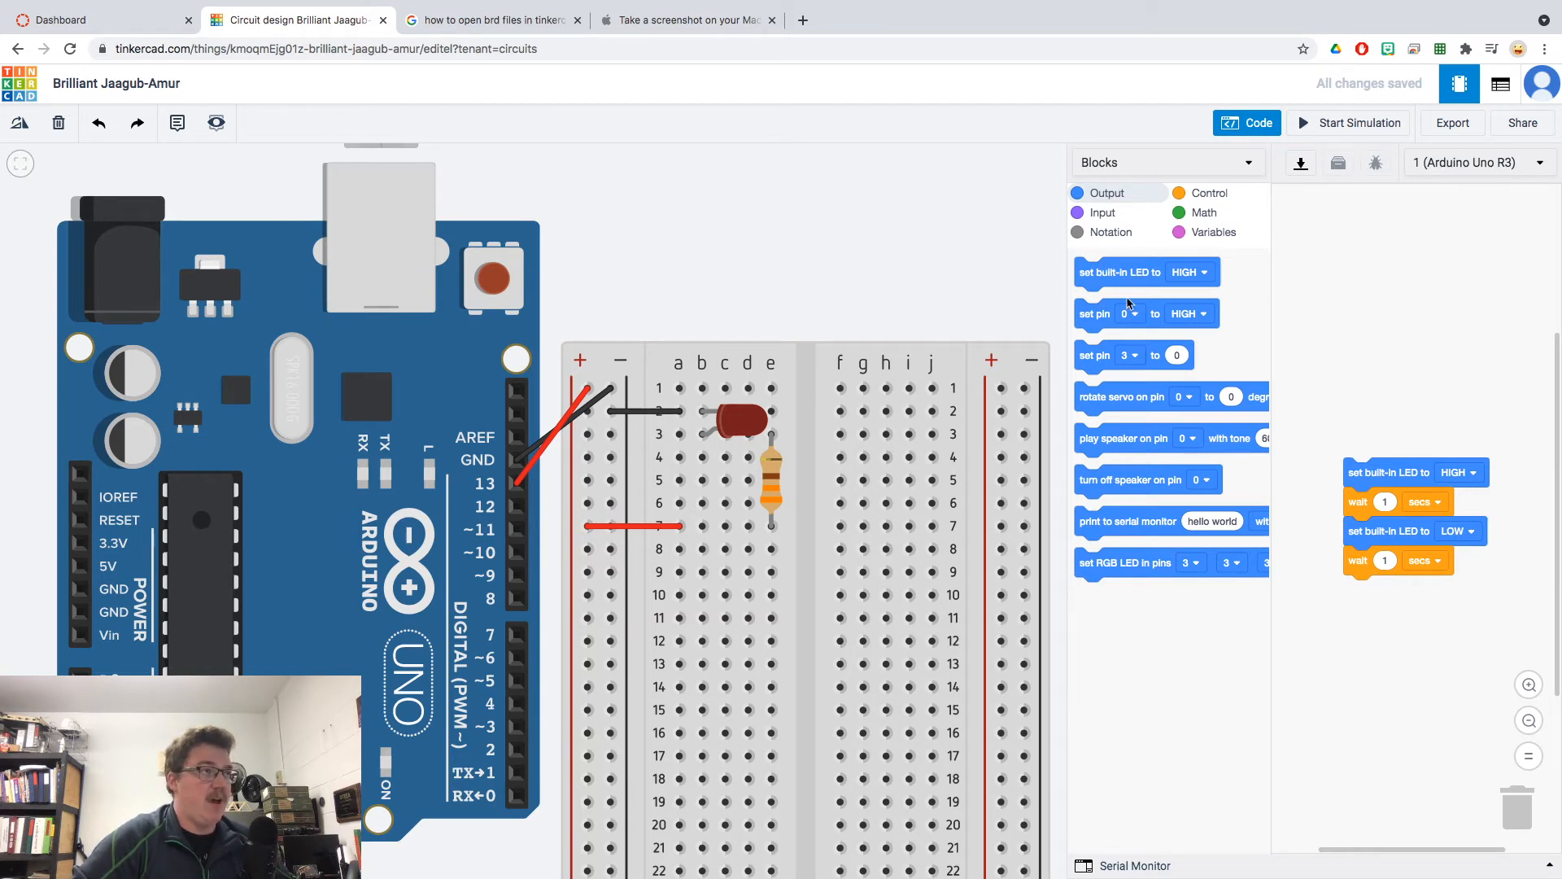
mouse_move(1127, 274)
left_mouse_down()
mouse_move(1369, 272)
mouse_move(1126, 281)
left_mouse_up()
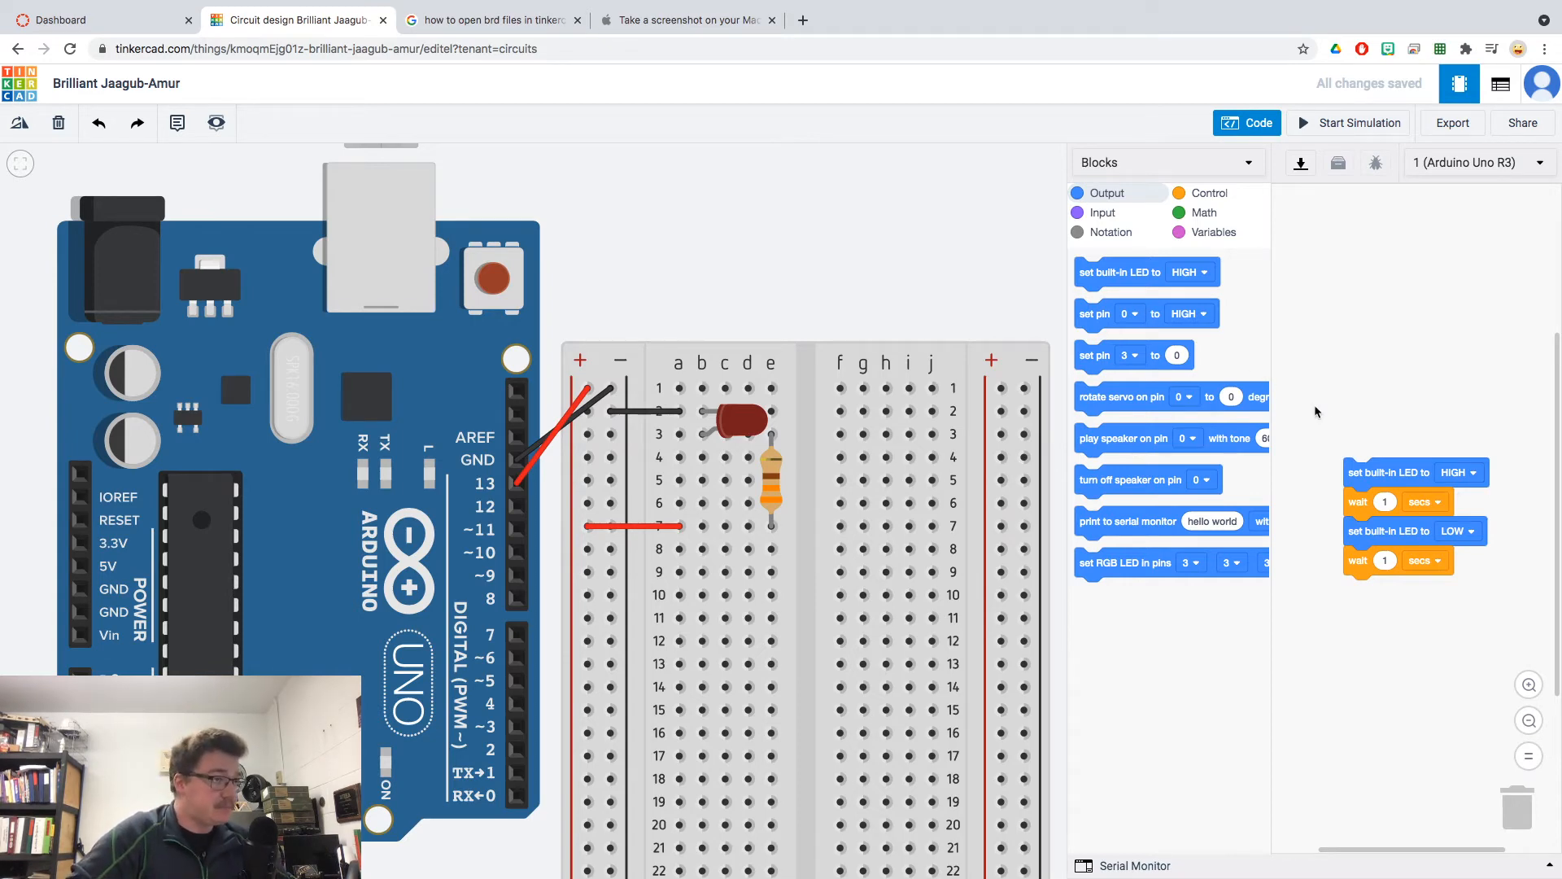
left_click_drag(1335, 430, 1318, 227)
left_click_drag(963, 264, 1026, 266)
left_click_drag(666, 198, 825, 178)
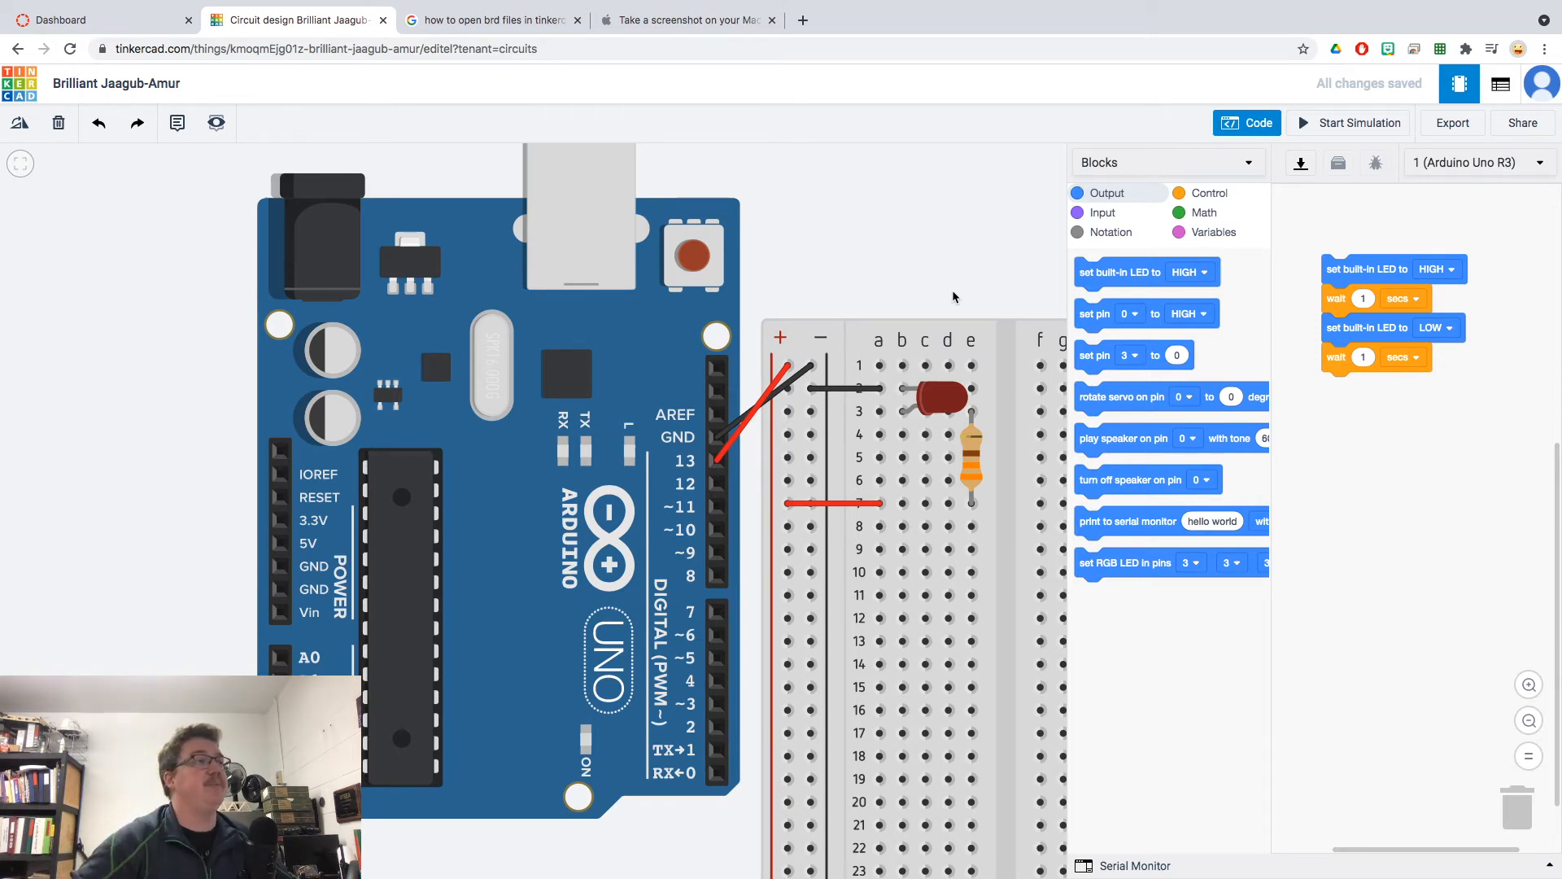
- Run the simulation to check the circuit with the built-in LED blink program, and stop it
left_click(1332, 129)
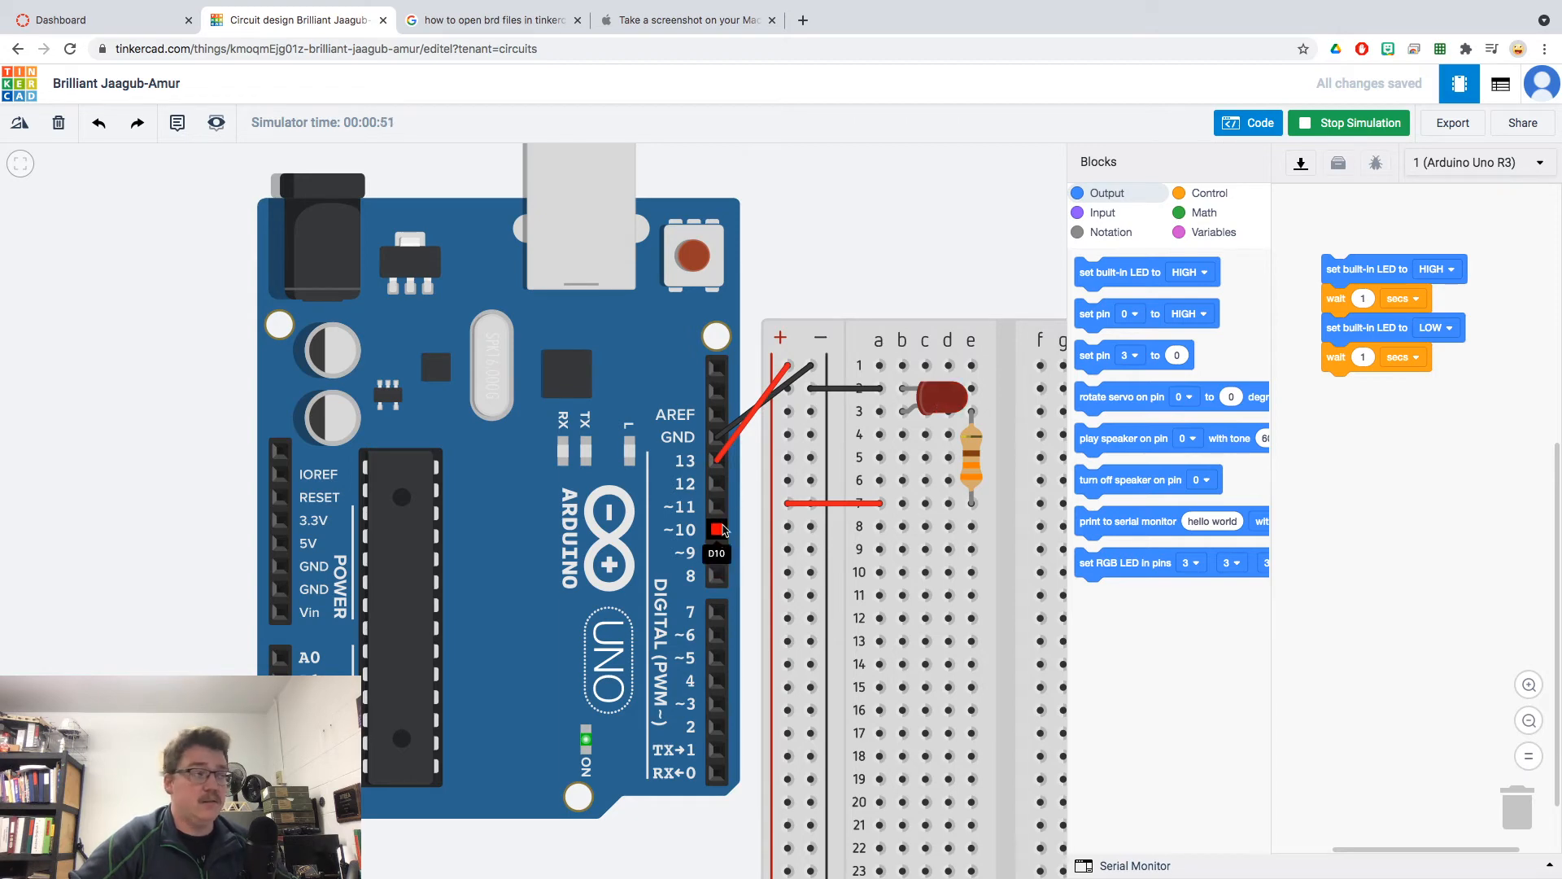
scroll(833, 325, "down", 1)
left_click(1302, 128)
- Delete the red wire between the Arduino's pin 13 and row 1 of the positive rail
scroll(894, 295, "up", 2)
scroll(894, 295, "up", 3)
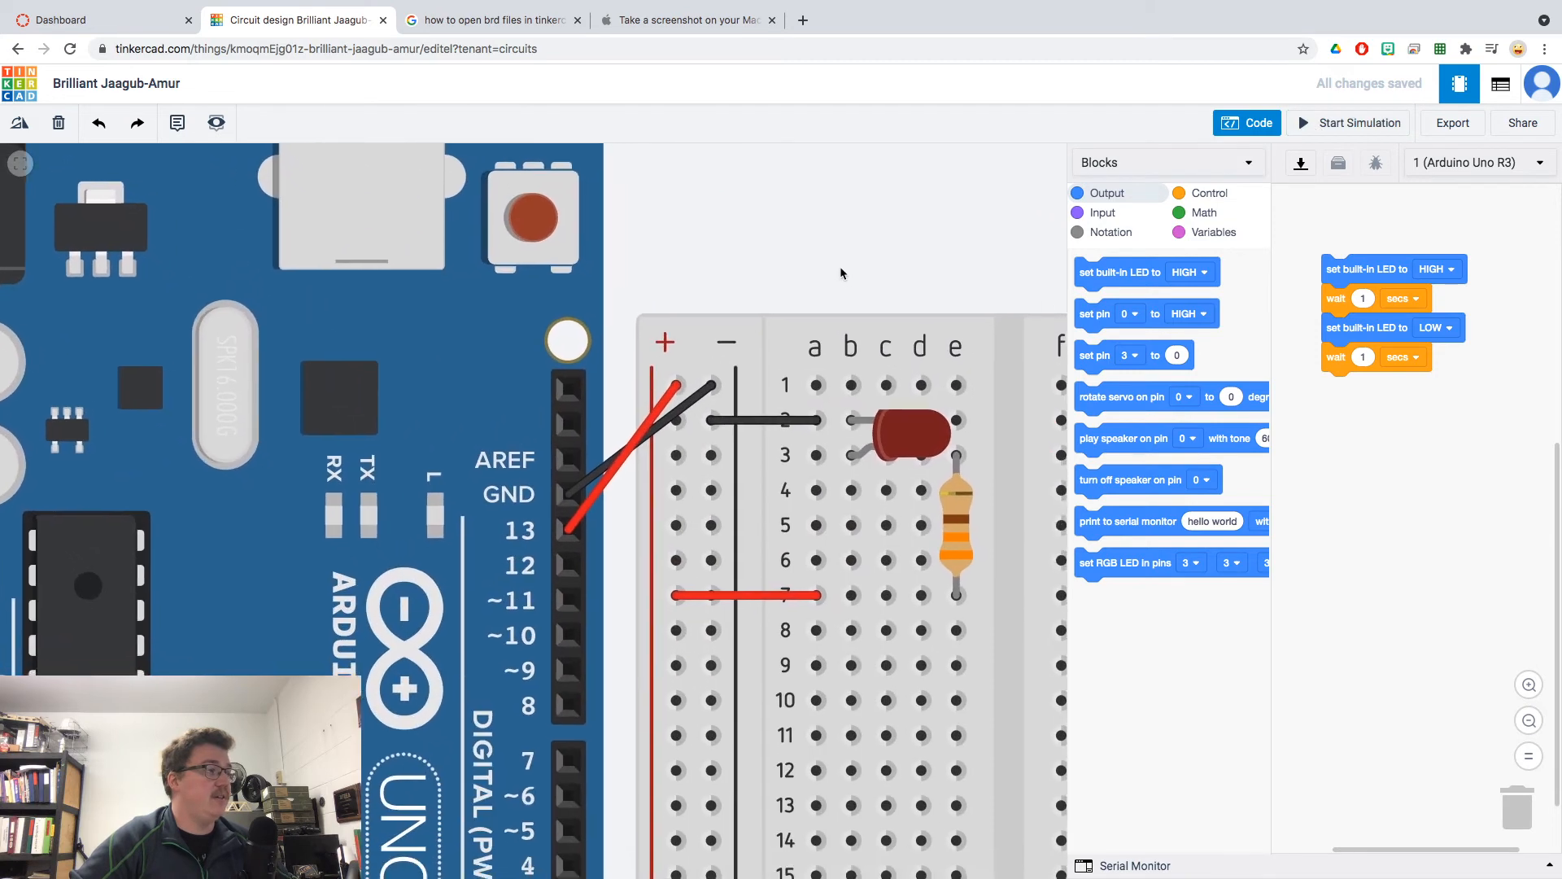
scroll(753, 225, "up", 1)
left_click(558, 358)
key("Delete")
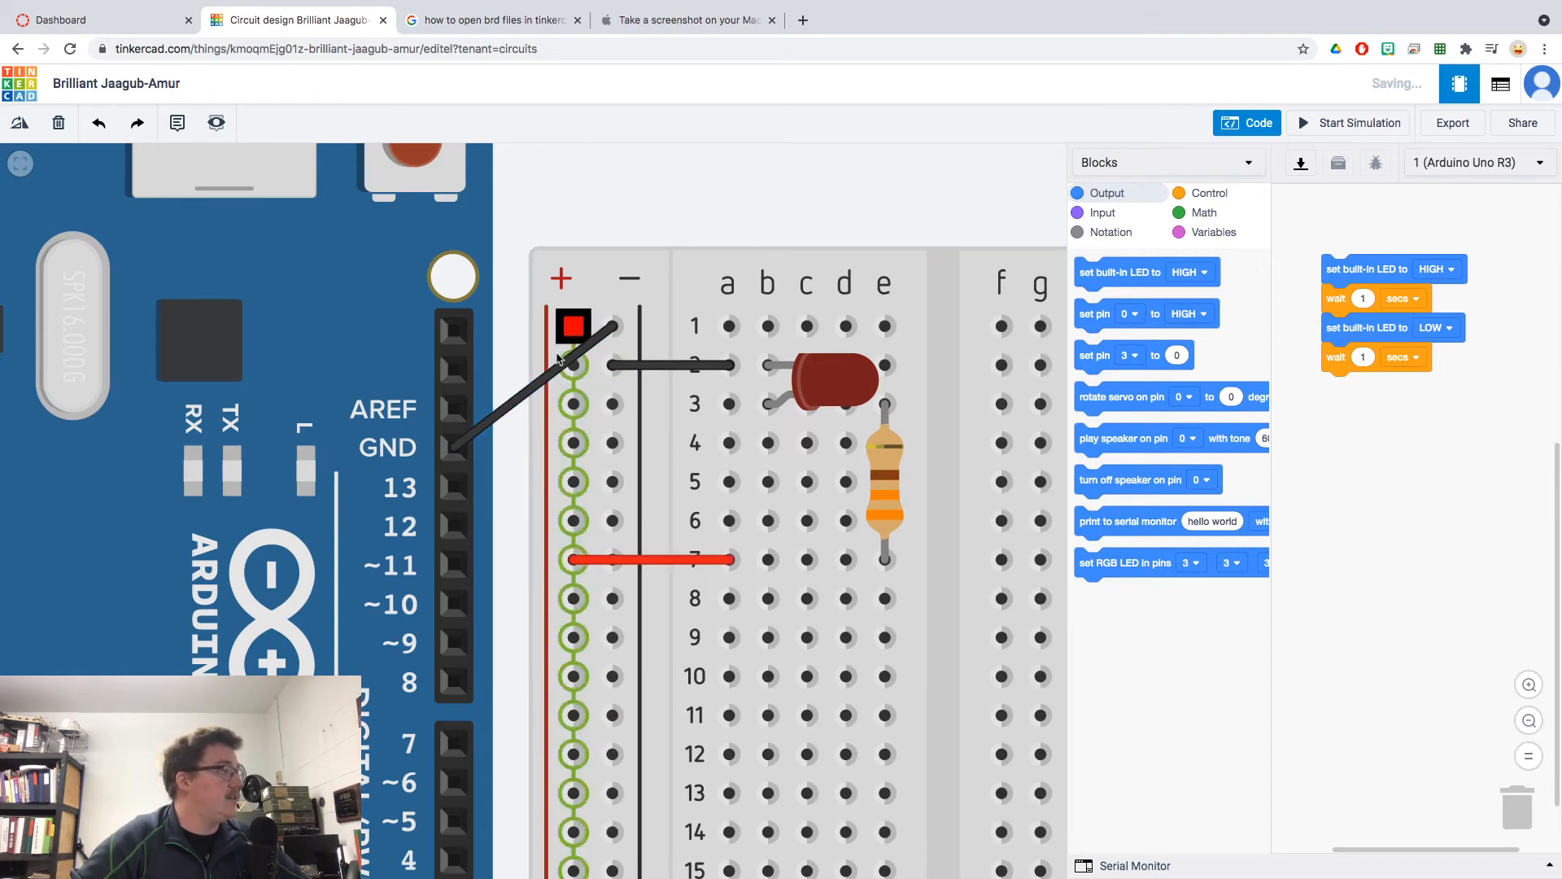
- Wire the Arduino's pin 9 to row 9 of the positive rail in red, and test the circuit in the simulation
left_click(453, 639)
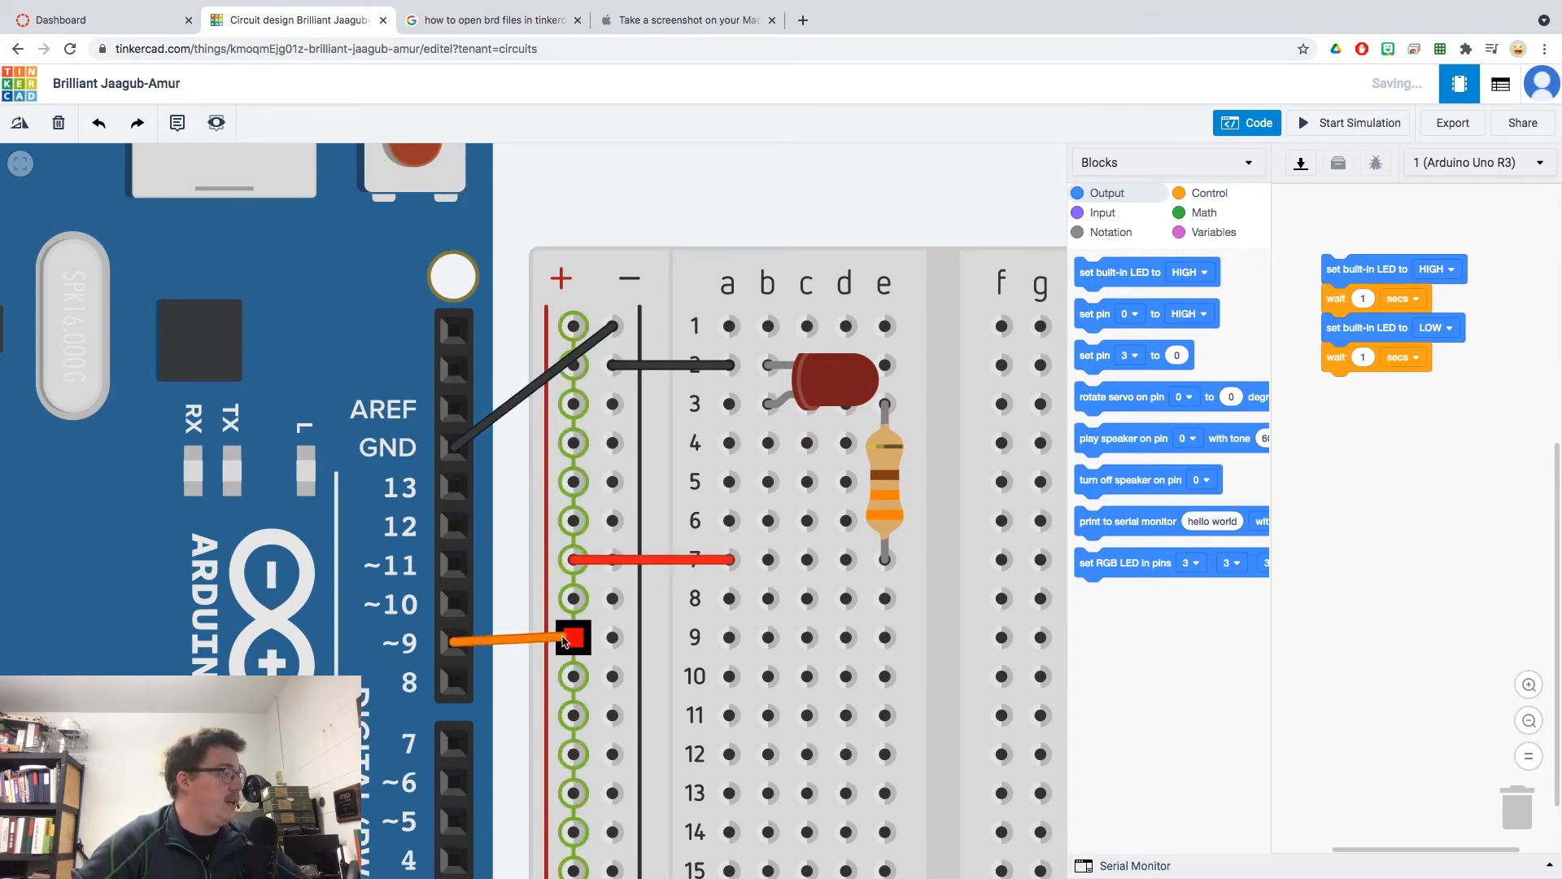
left_click(573, 640)
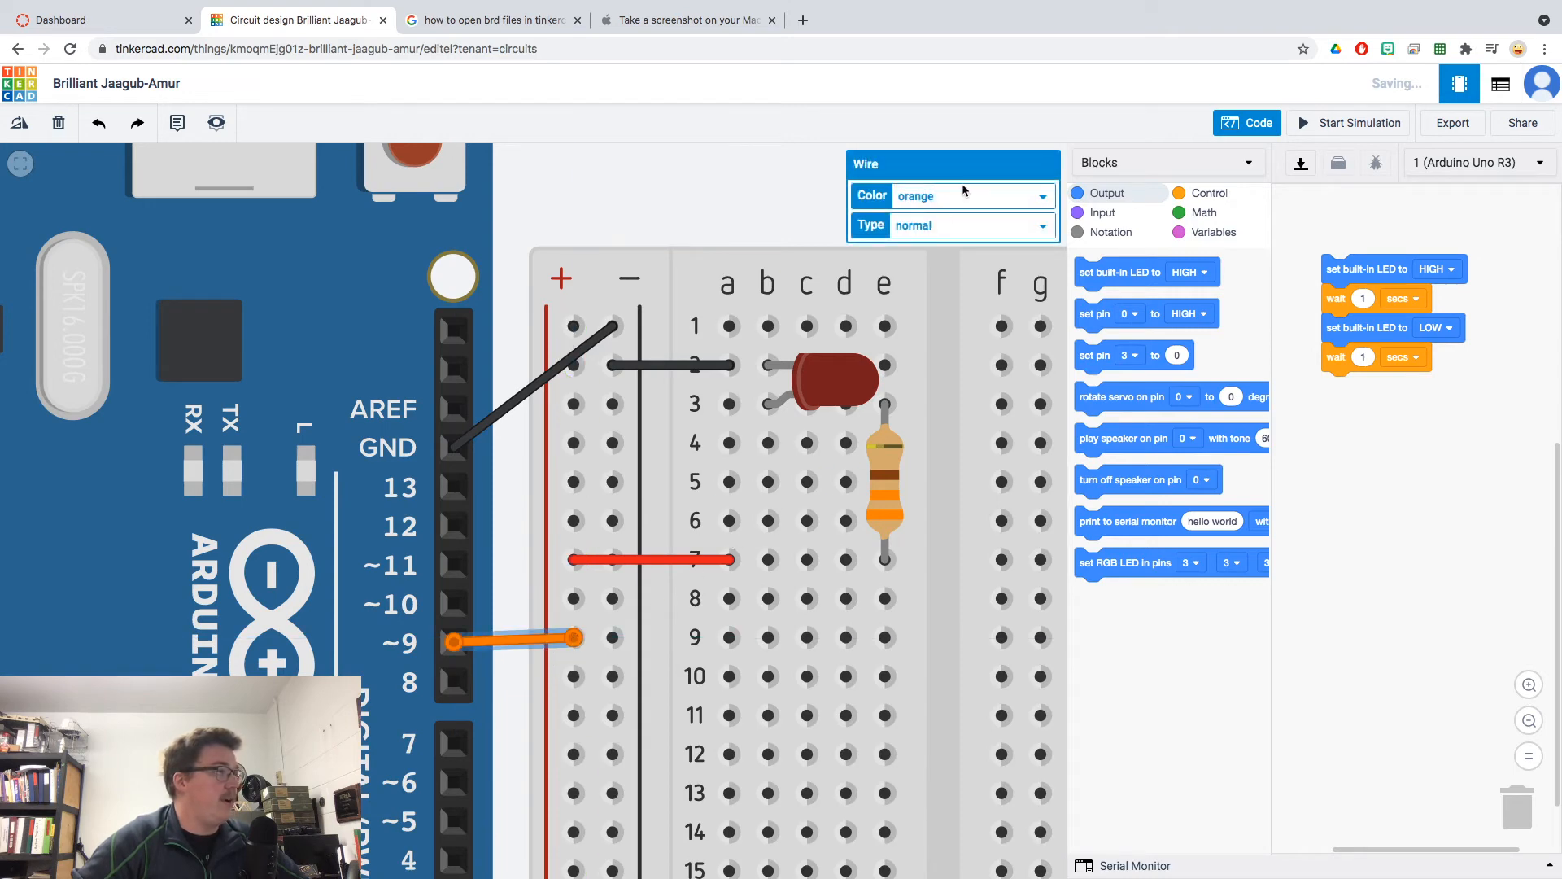
left_click(1009, 196)
left_click(911, 181)
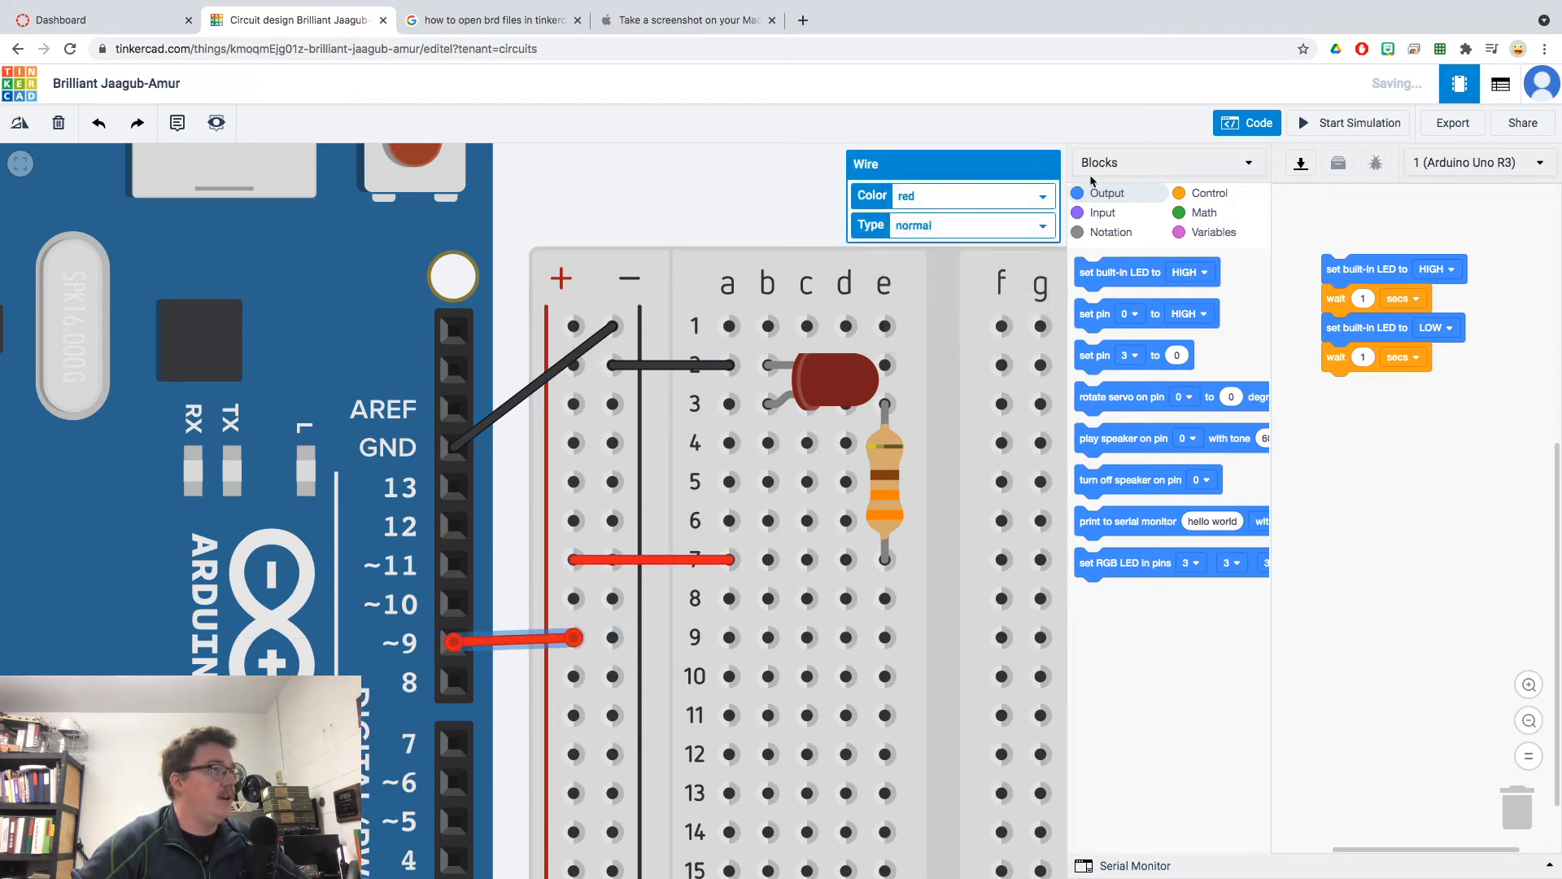
left_click(1351, 126)
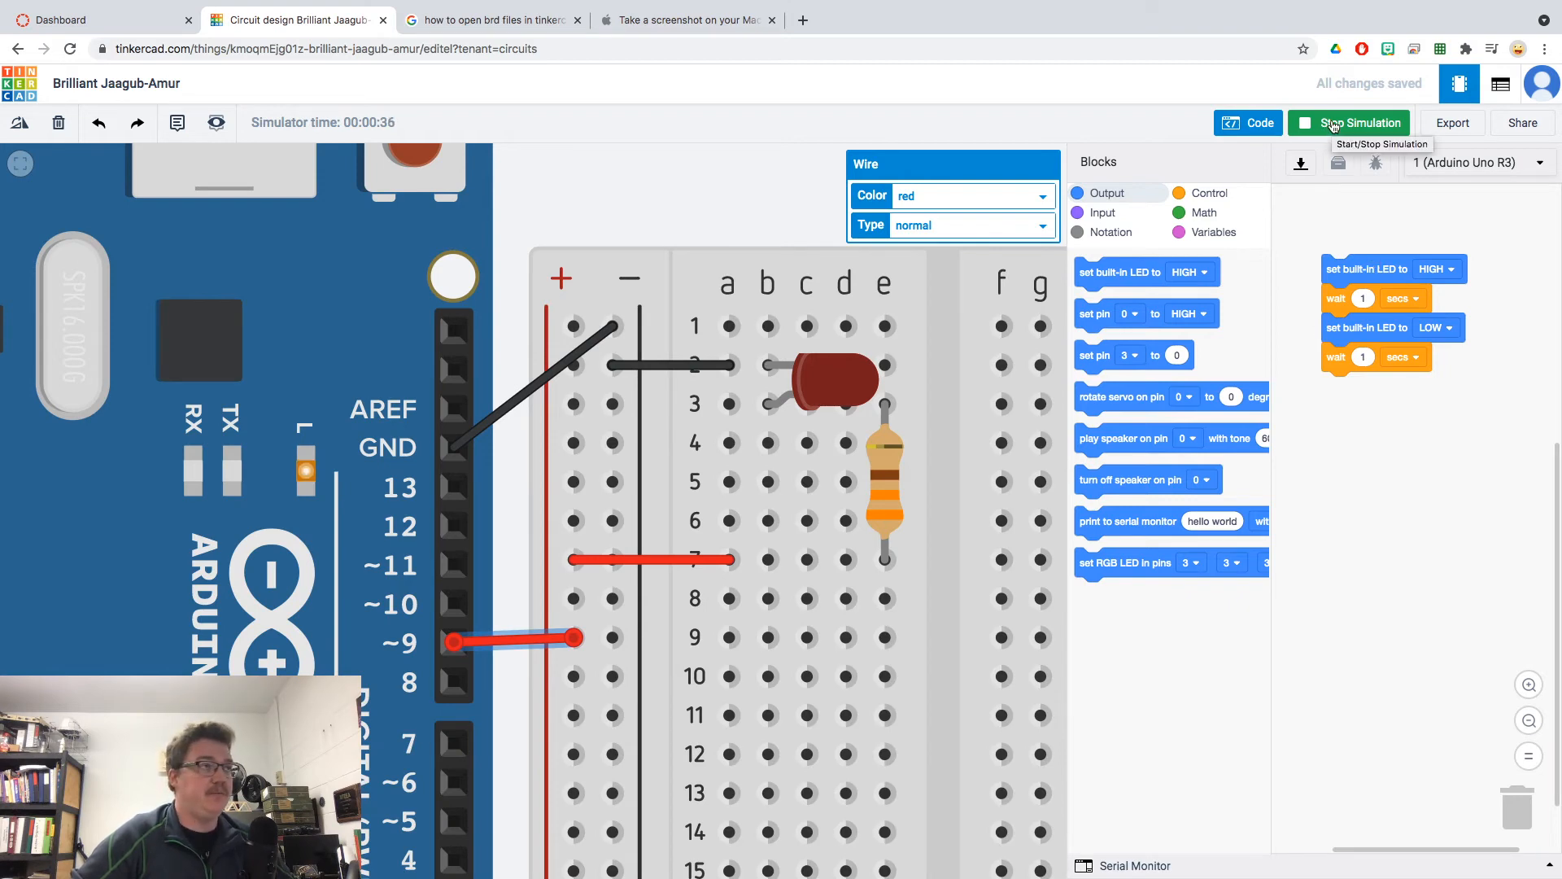
left_click(1333, 124)
- Delete all the built-in LED blink blocks from the Arduino's program
left_click_drag(1315, 228, 1262, 268)
left_click_drag(1318, 319, 1518, 815)
left_click_drag(1493, 764, 1520, 818)
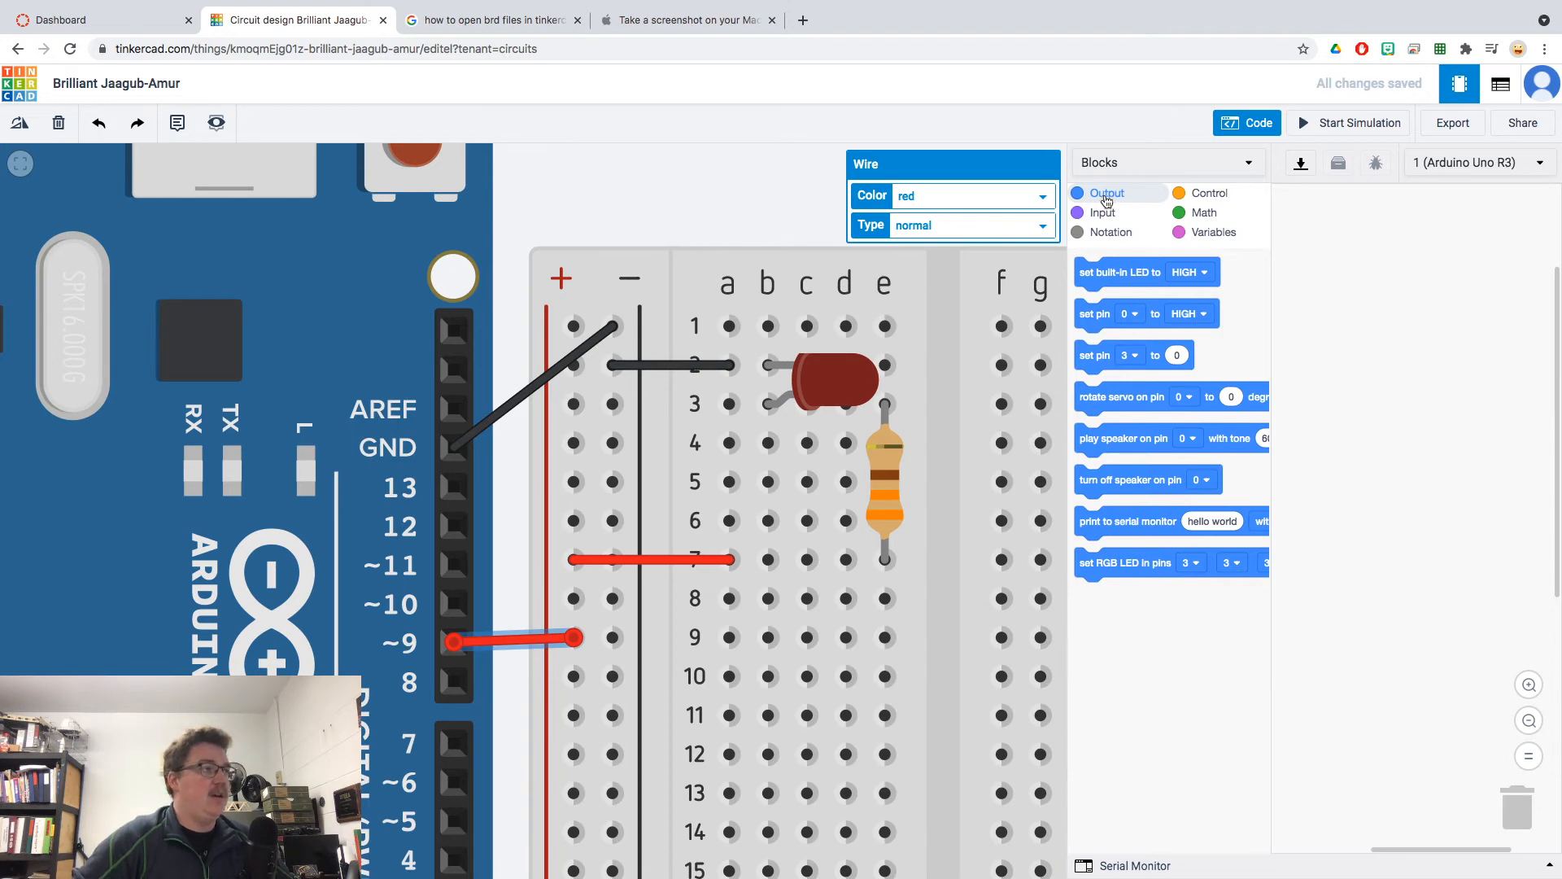
- Build one stack of two set-pin HIGH output blocks, each followed by a 1-second wait block
left_click_drag(1092, 324, 1334, 272)
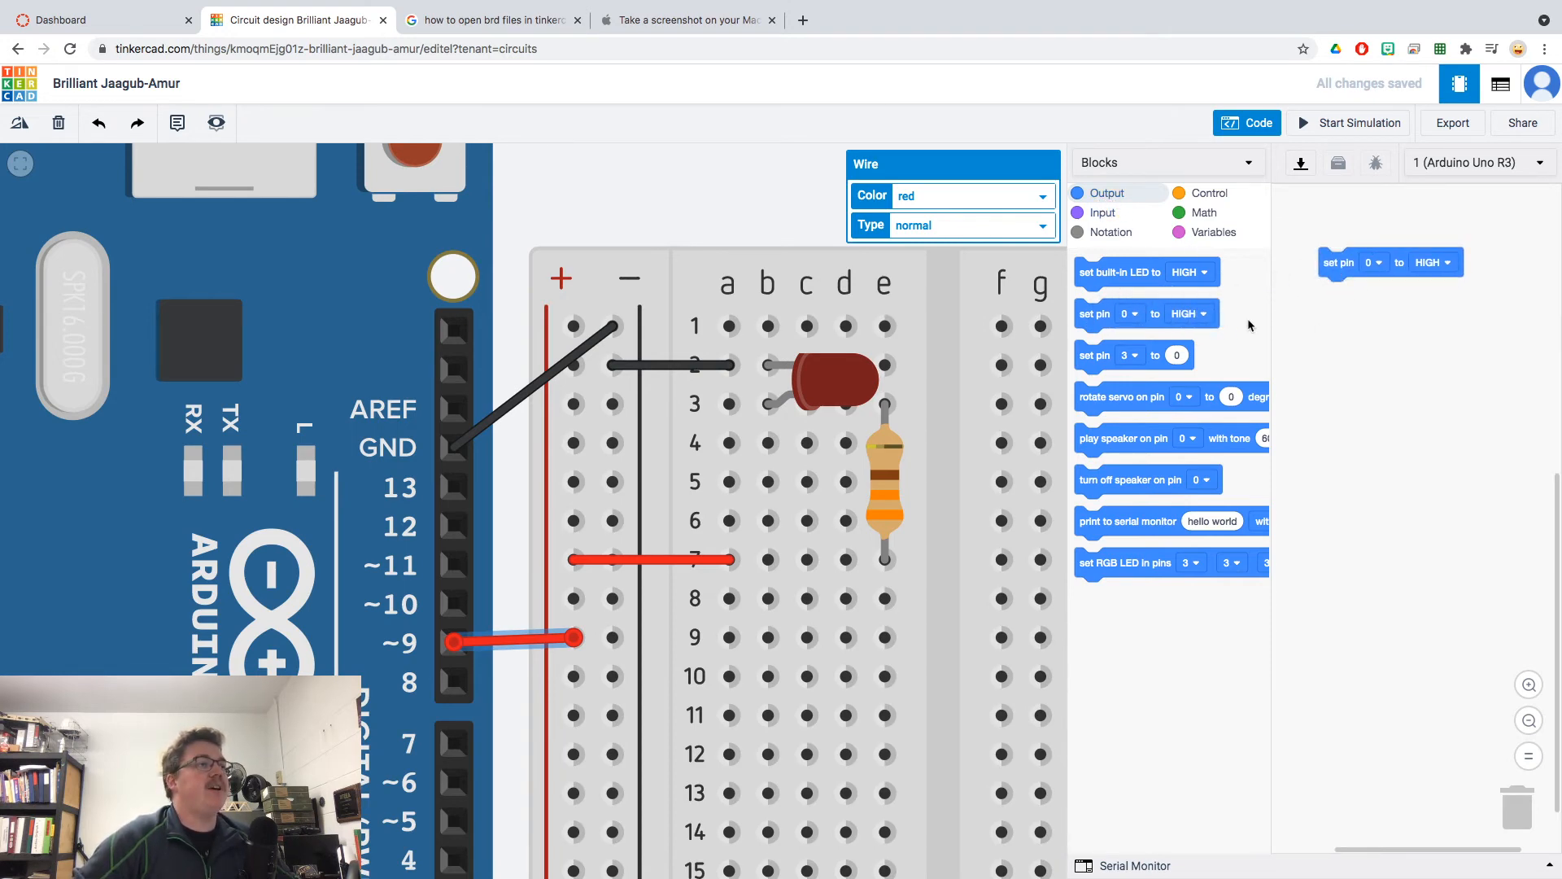
left_click_drag(1088, 317, 1340, 390)
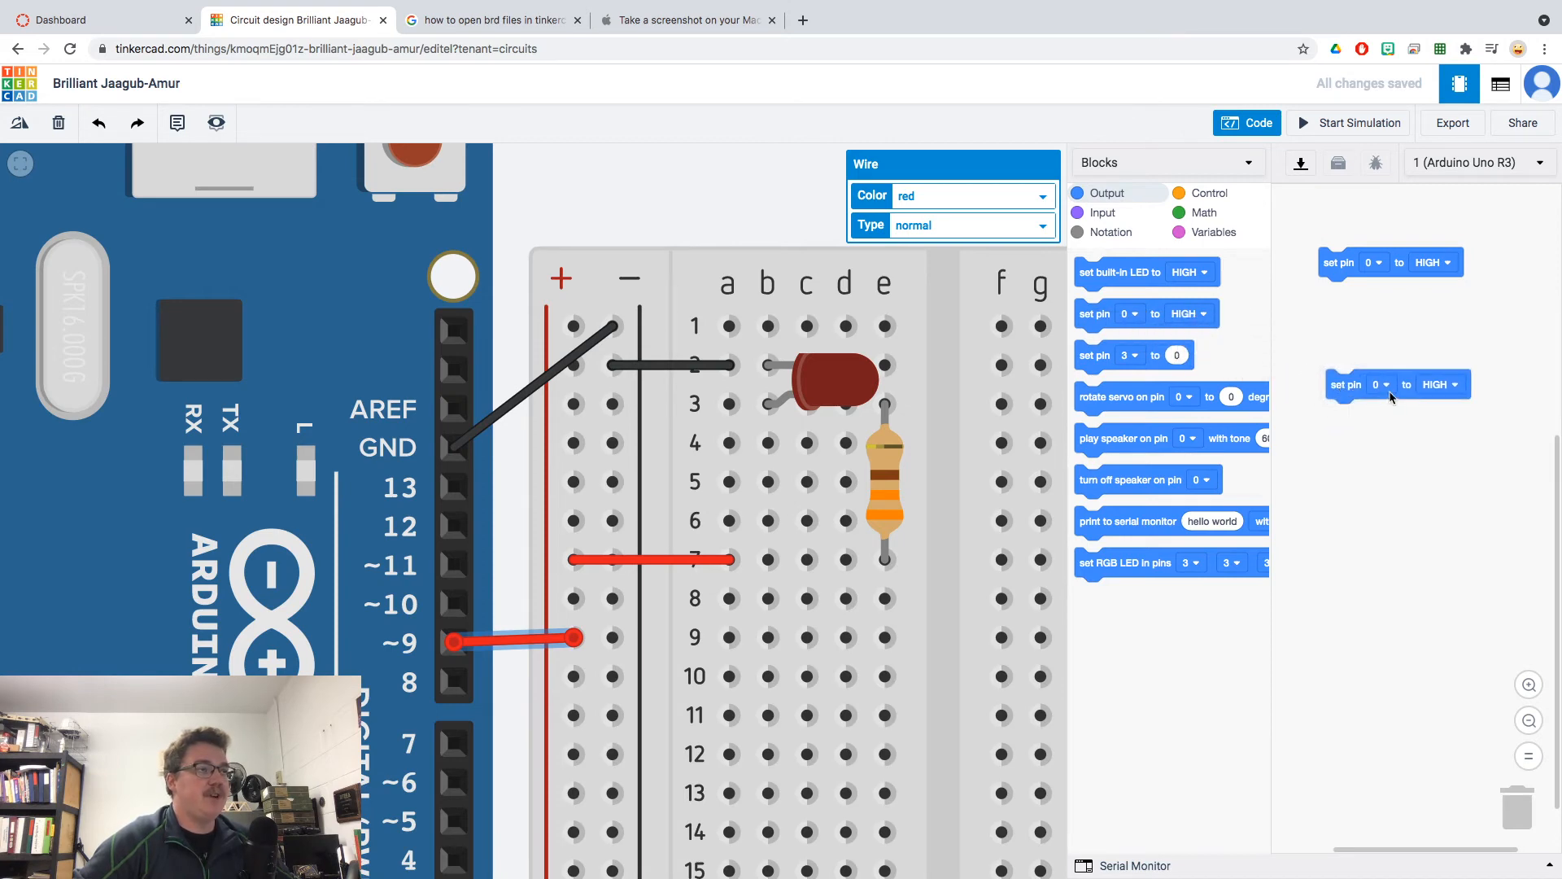
left_click(1196, 199)
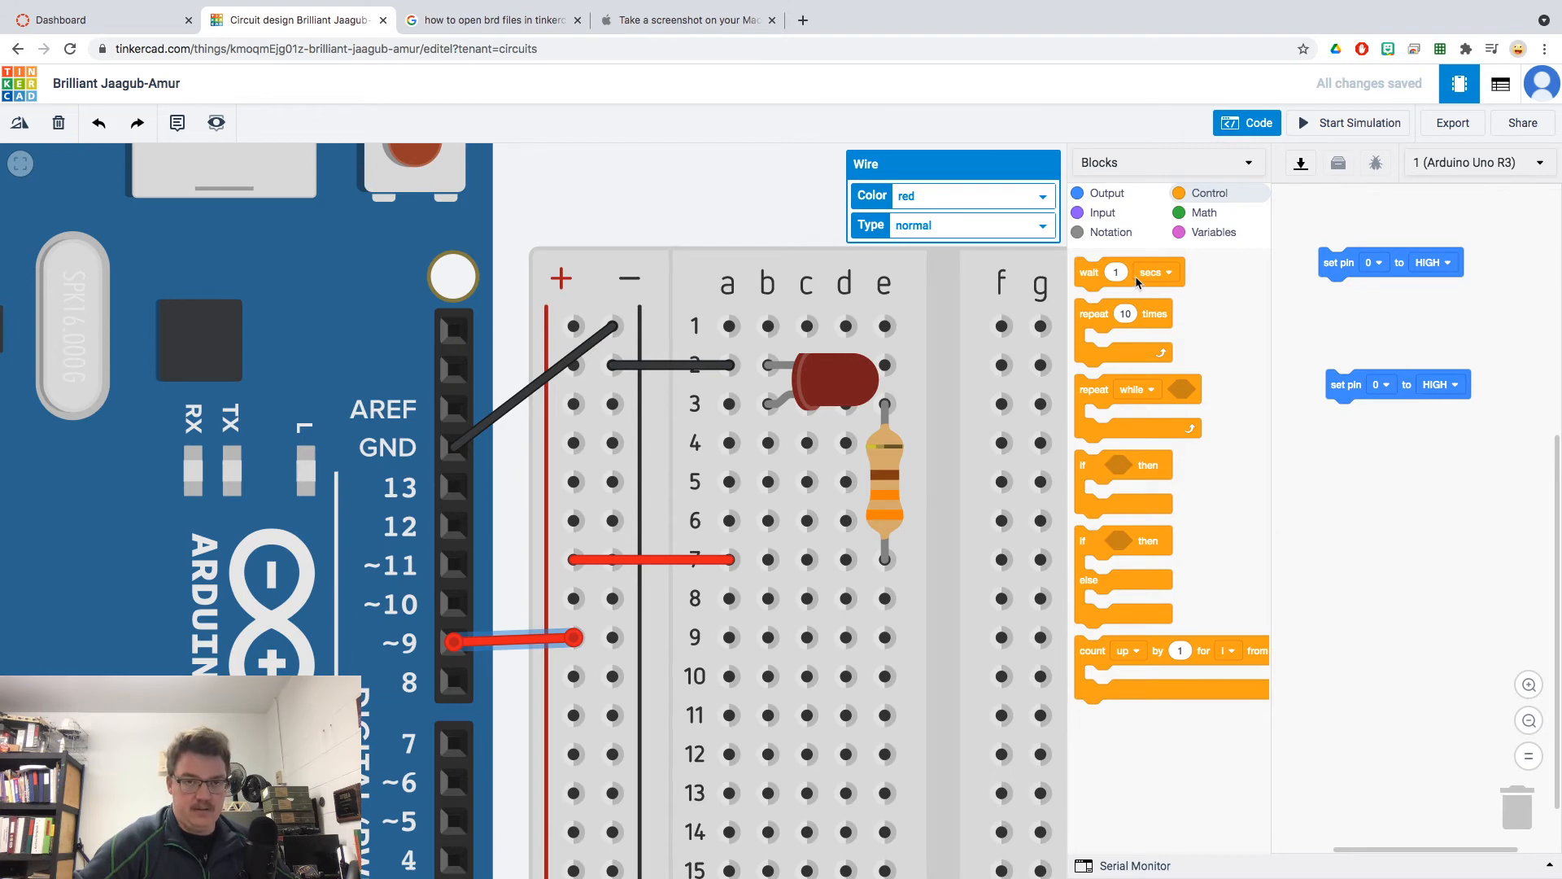
left_click_drag(1127, 275, 1353, 295)
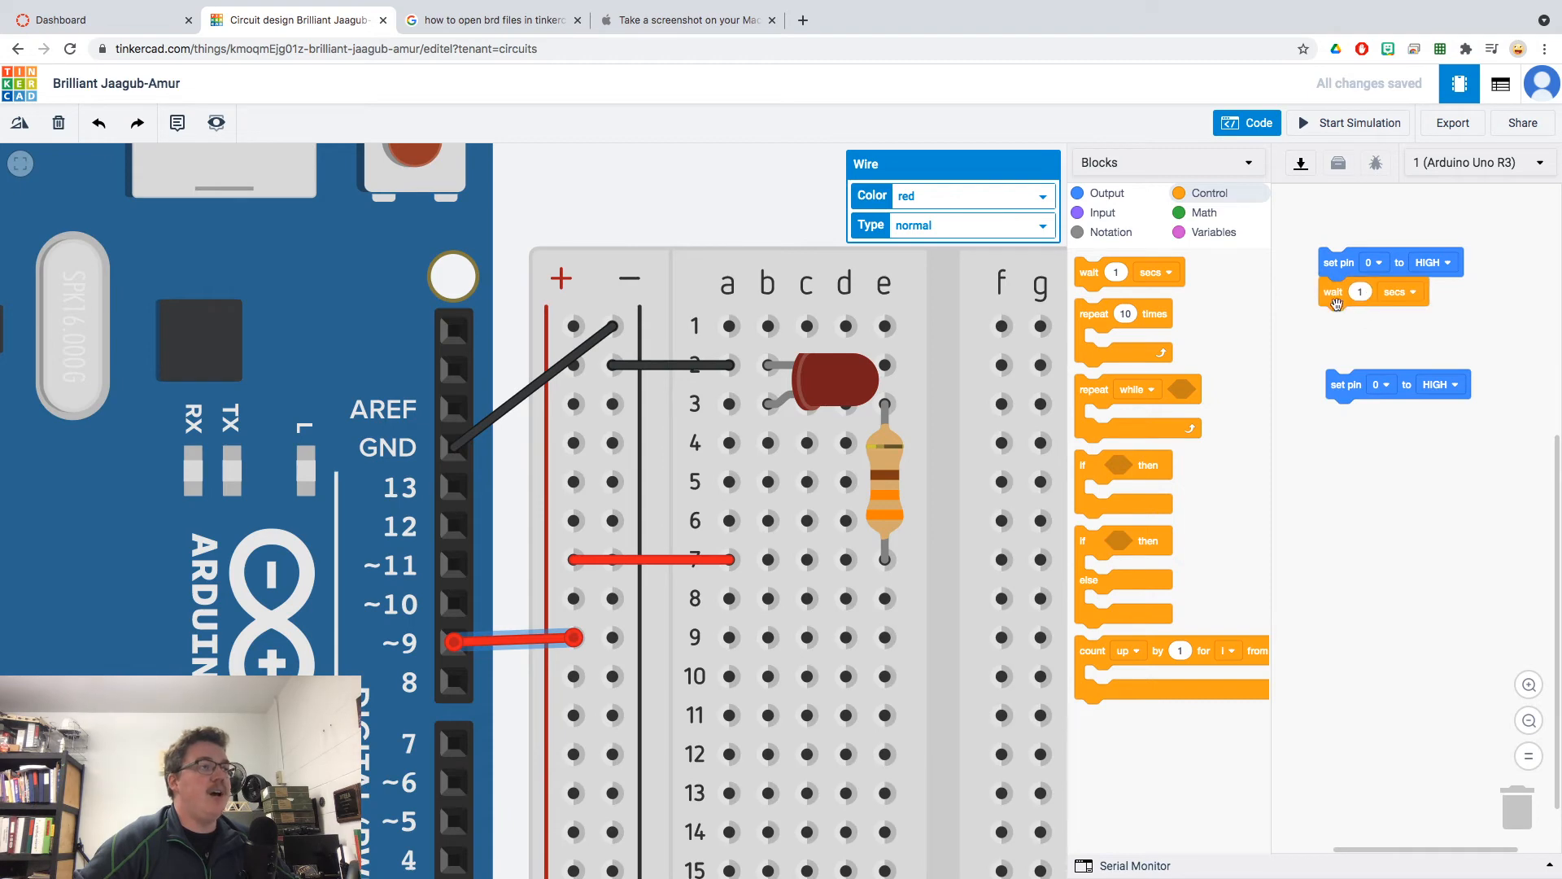
left_click_drag(1131, 275, 1379, 417)
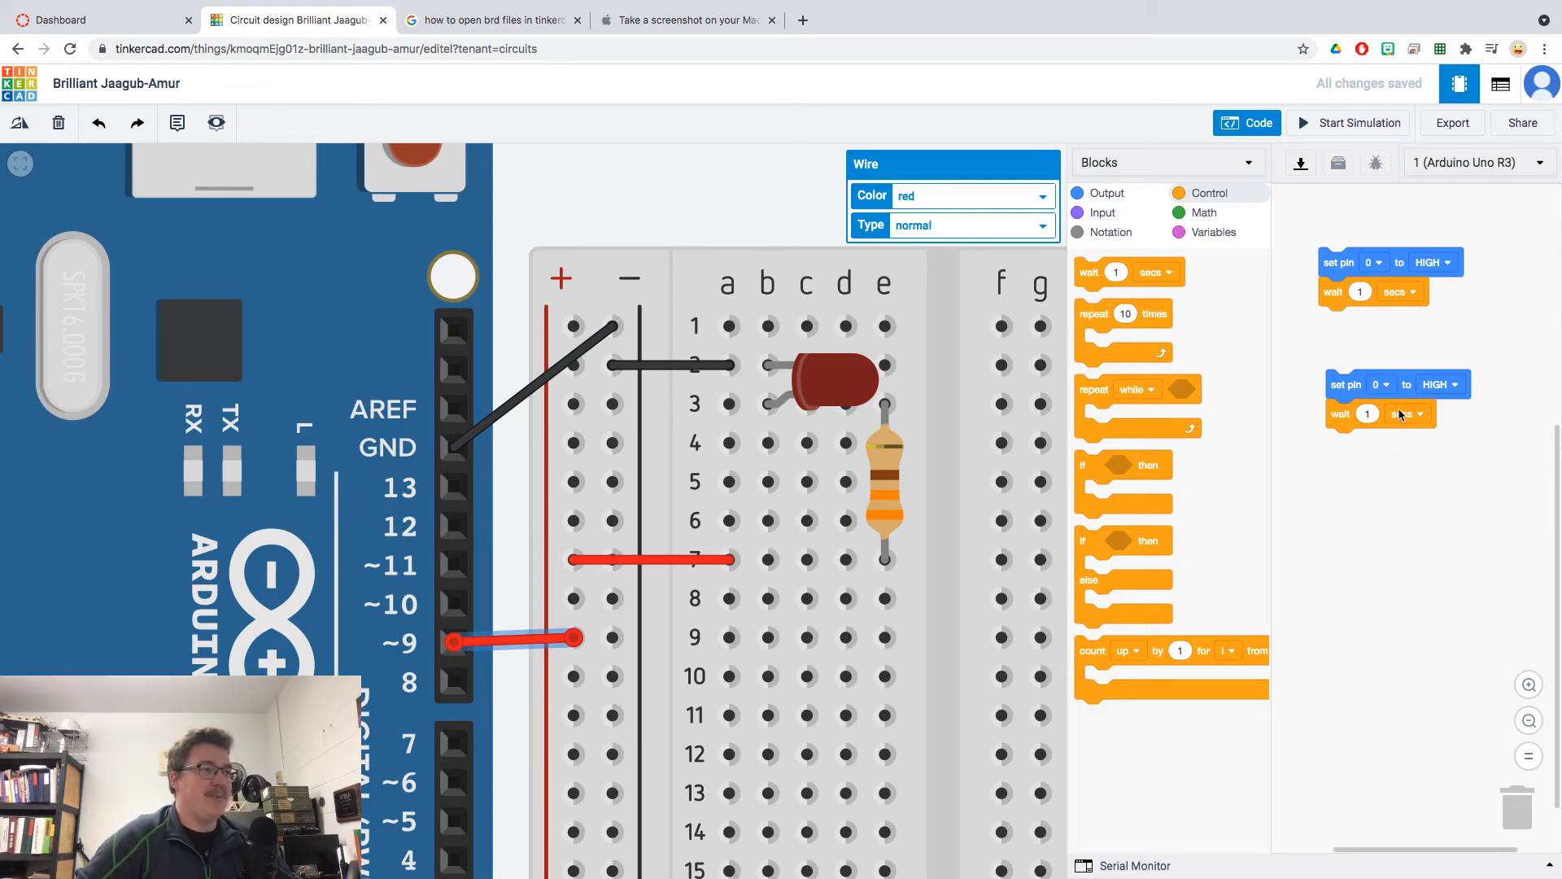
left_click_drag(1356, 390, 1349, 333)
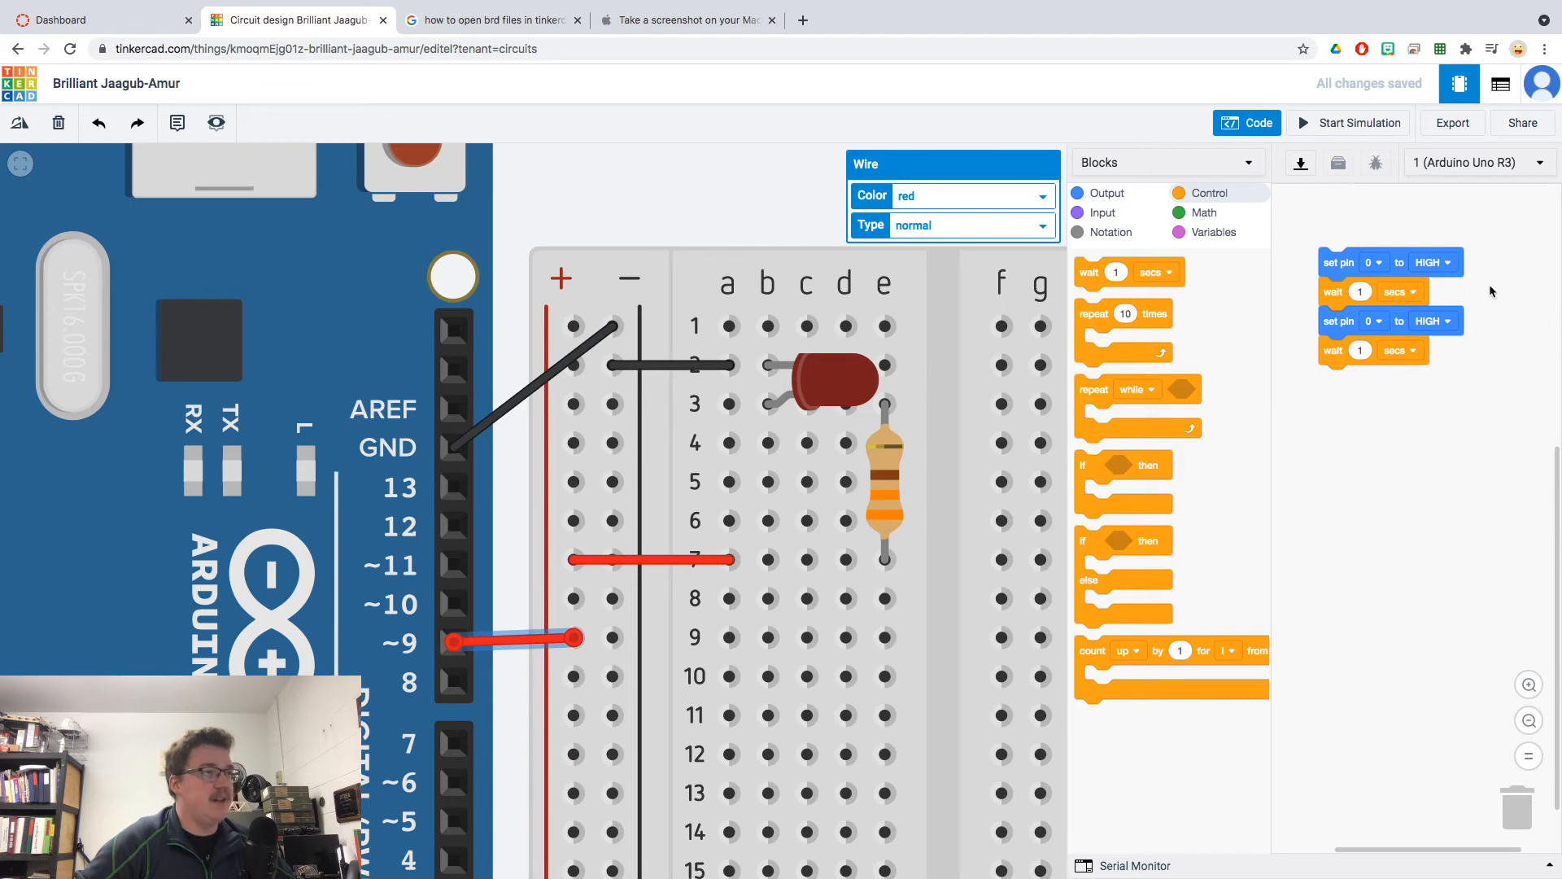
- Assign pin 9 to both set-pin blocks, and run the simulation briefly to test the program
left_click(1381, 270)
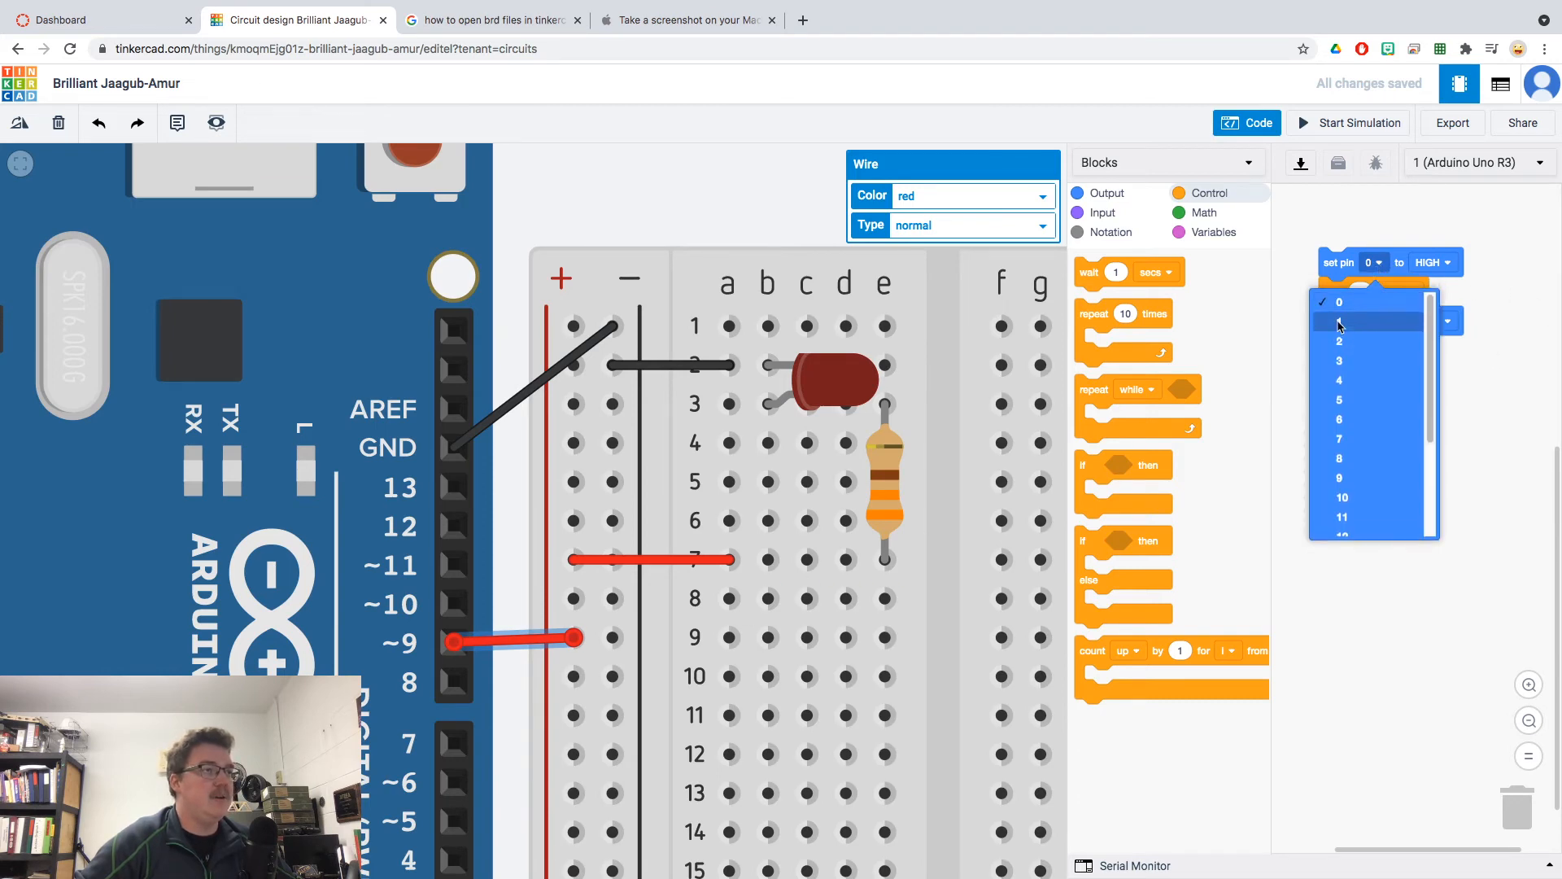
left_click(1367, 480)
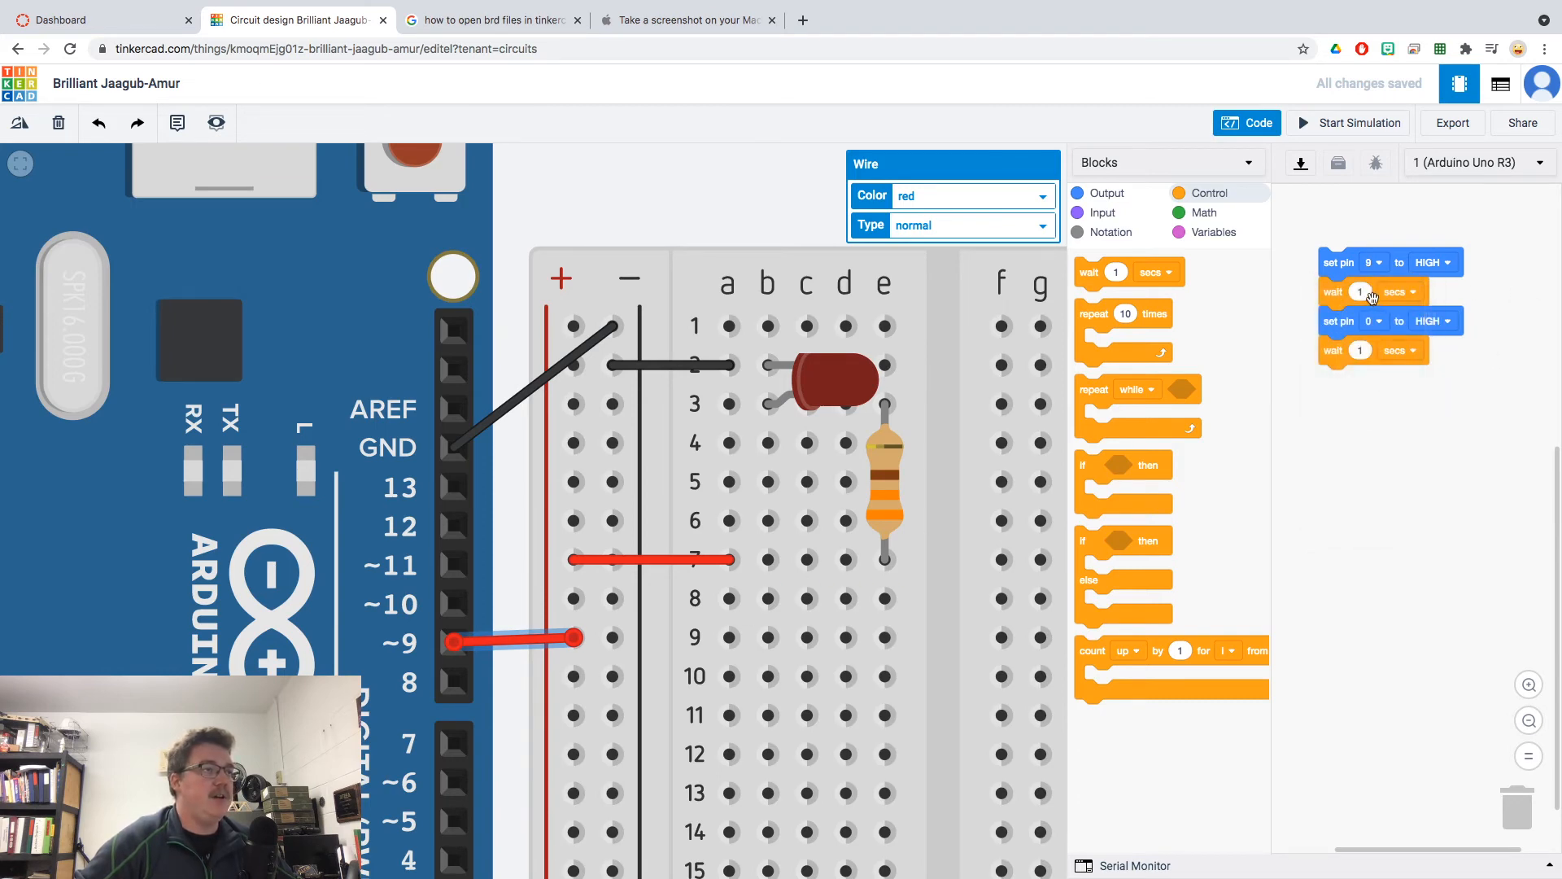
left_click(1374, 322)
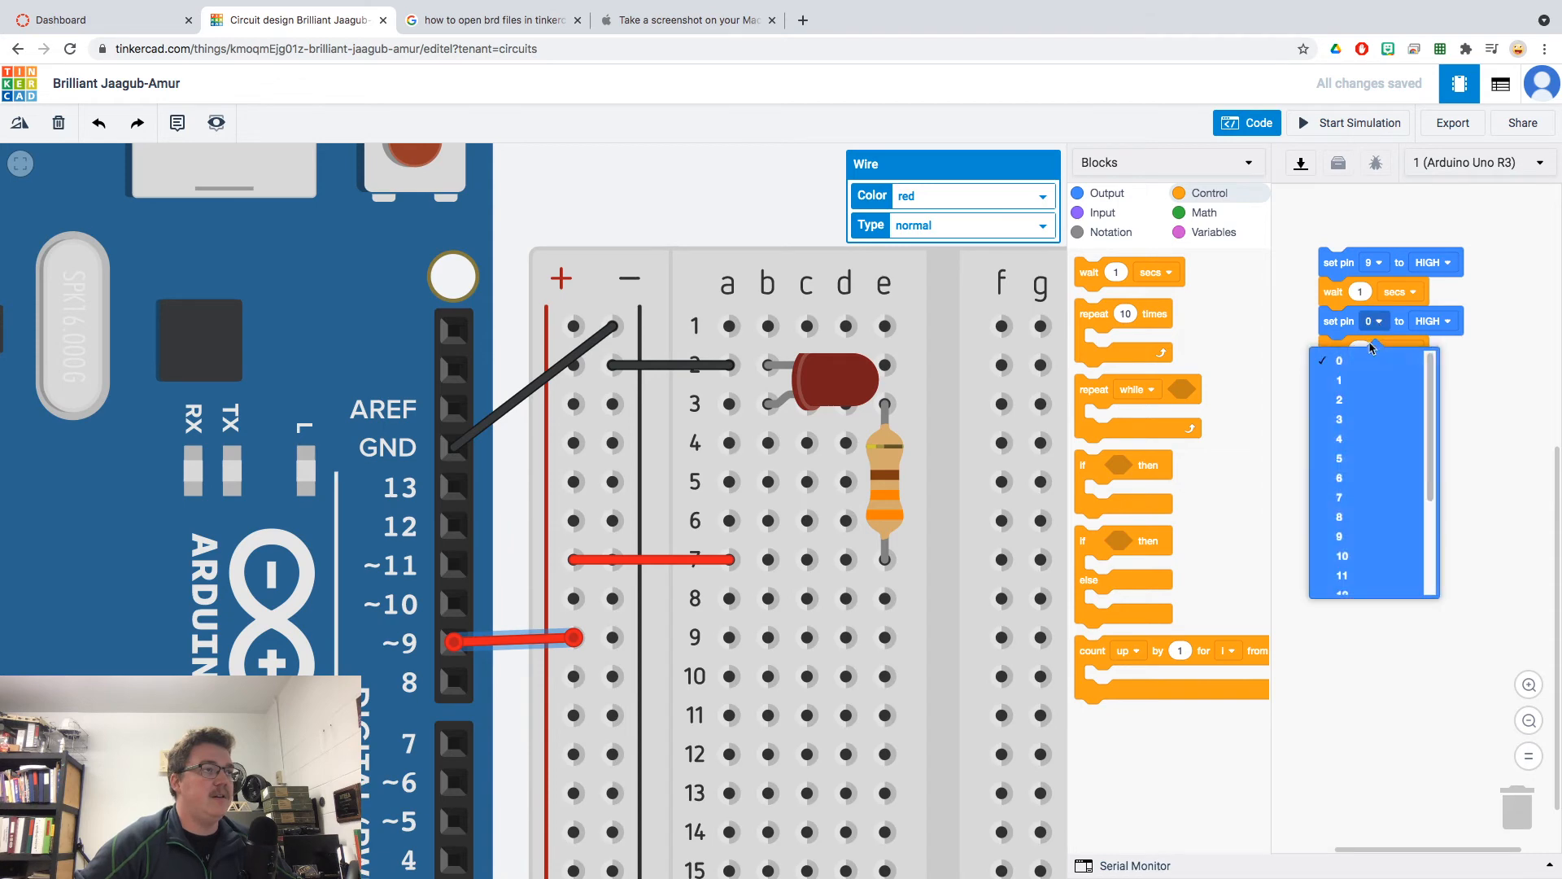
left_click(1347, 536)
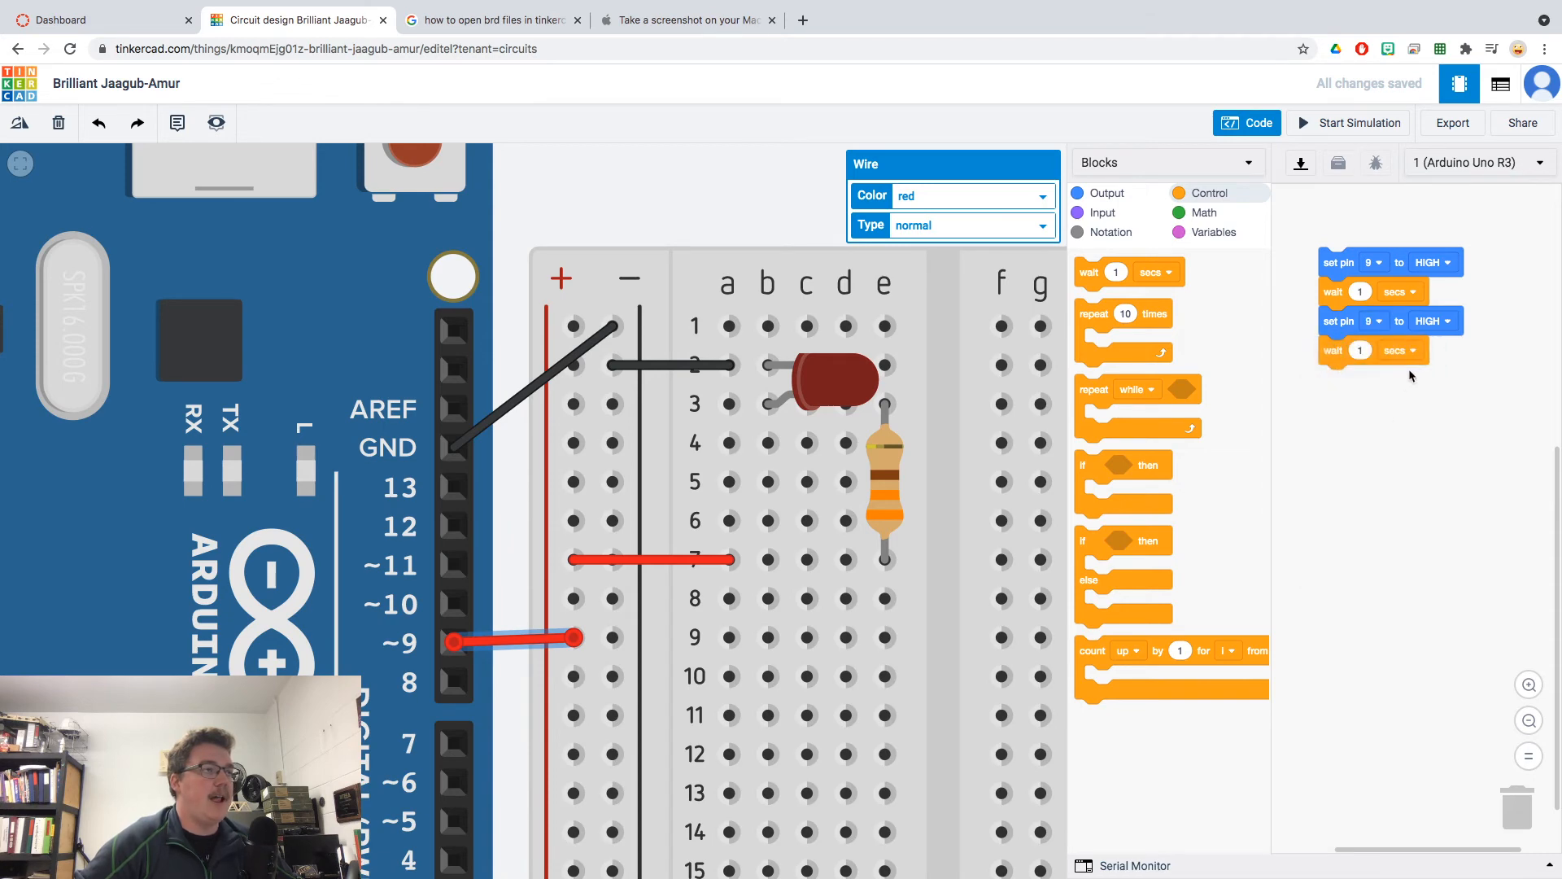
left_click(1338, 122)
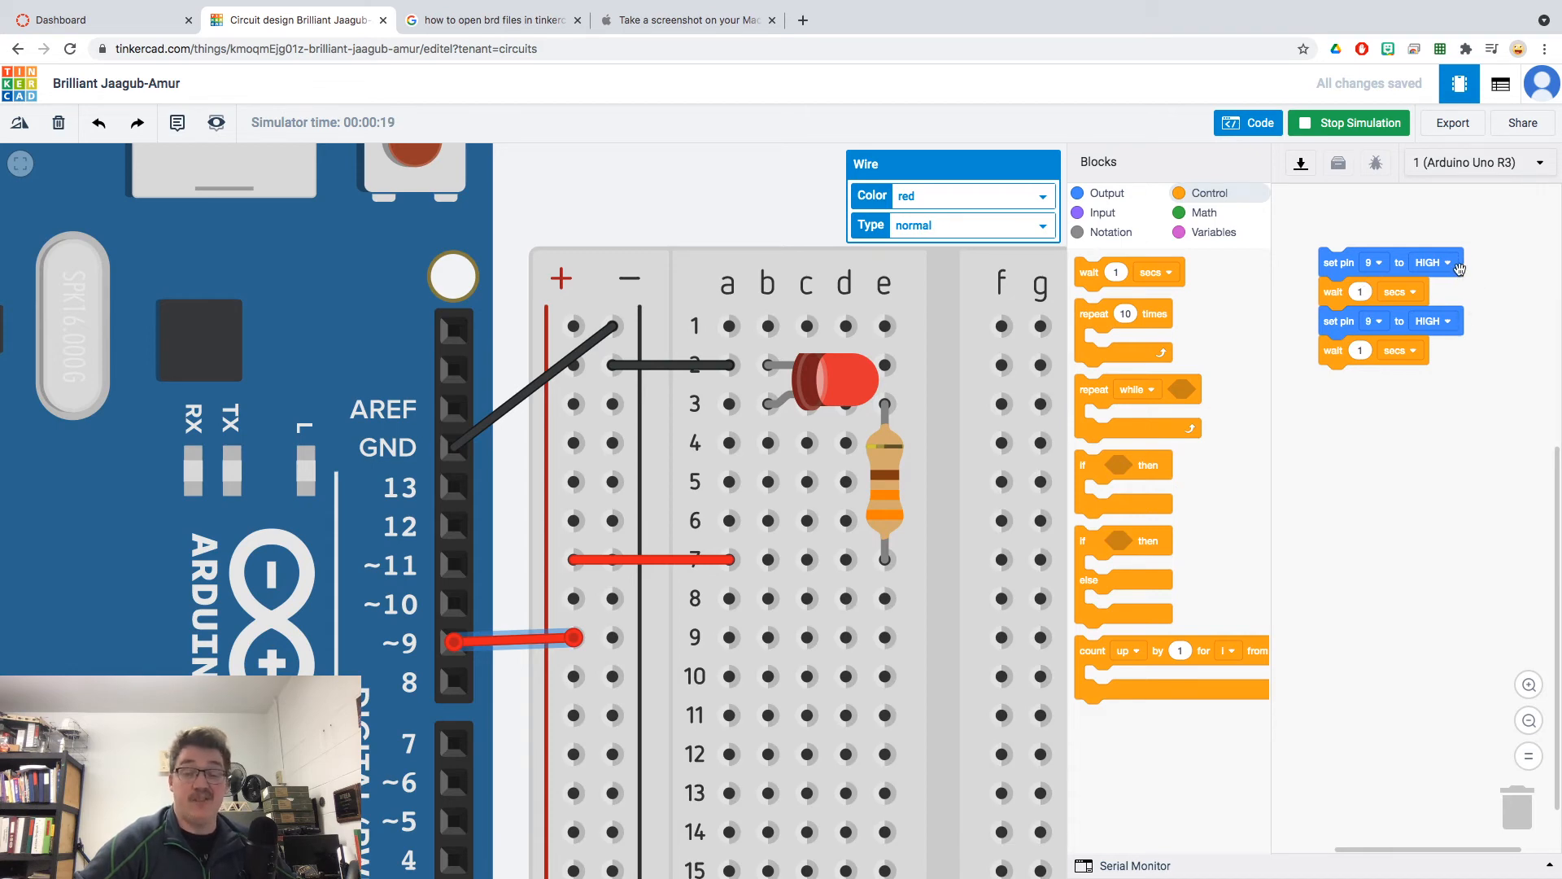
left_click(1351, 127)
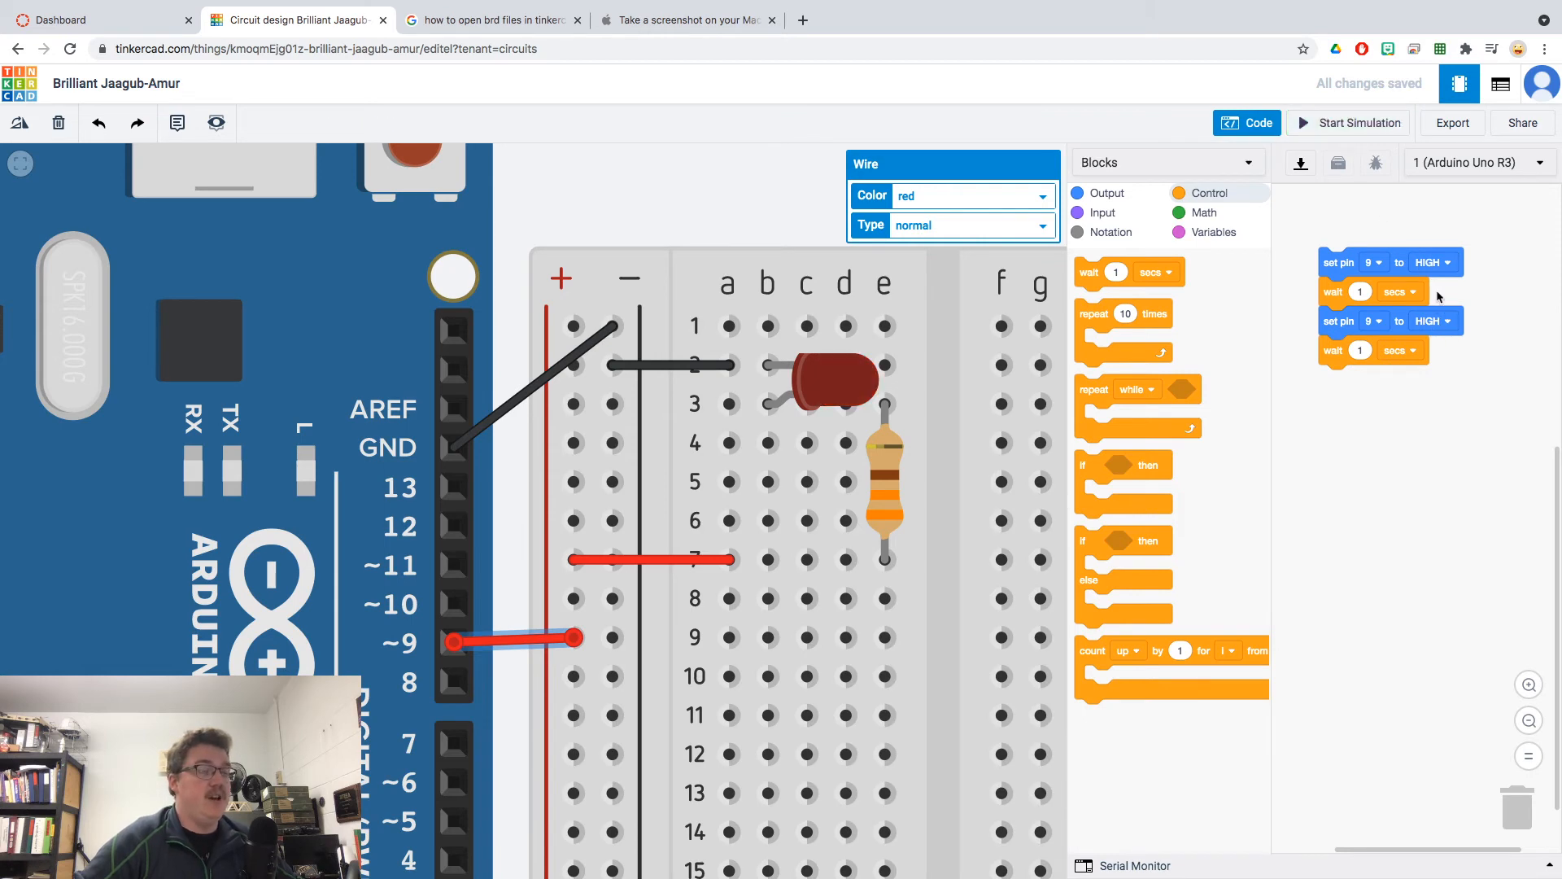
- Change the first set-pin block to LOW, and test the blinking in a short simulation run
left_click(1430, 263)
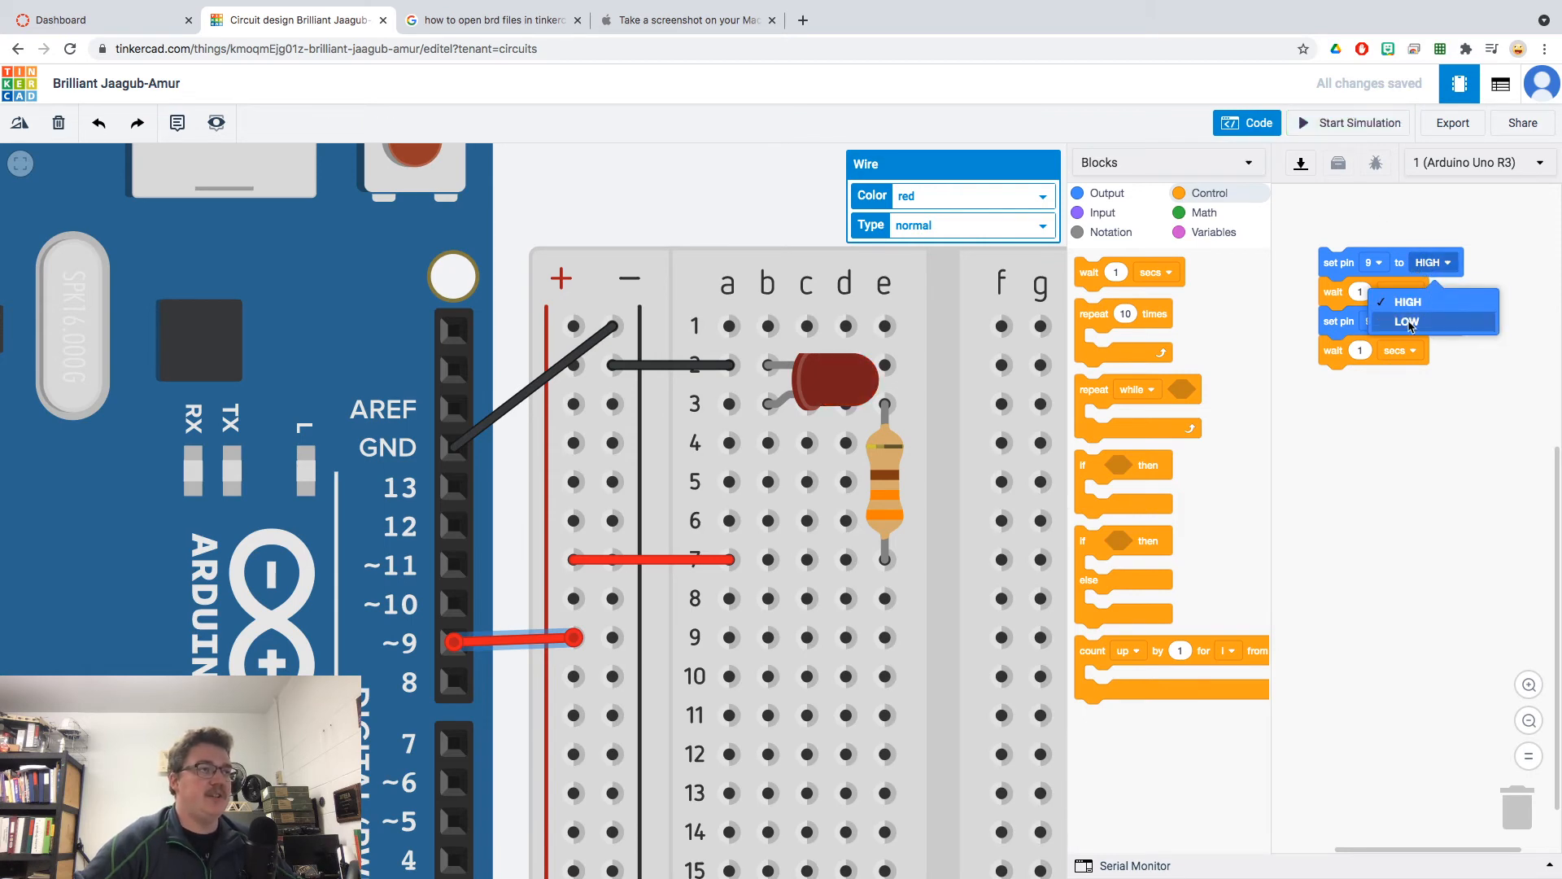
left_click(1408, 320)
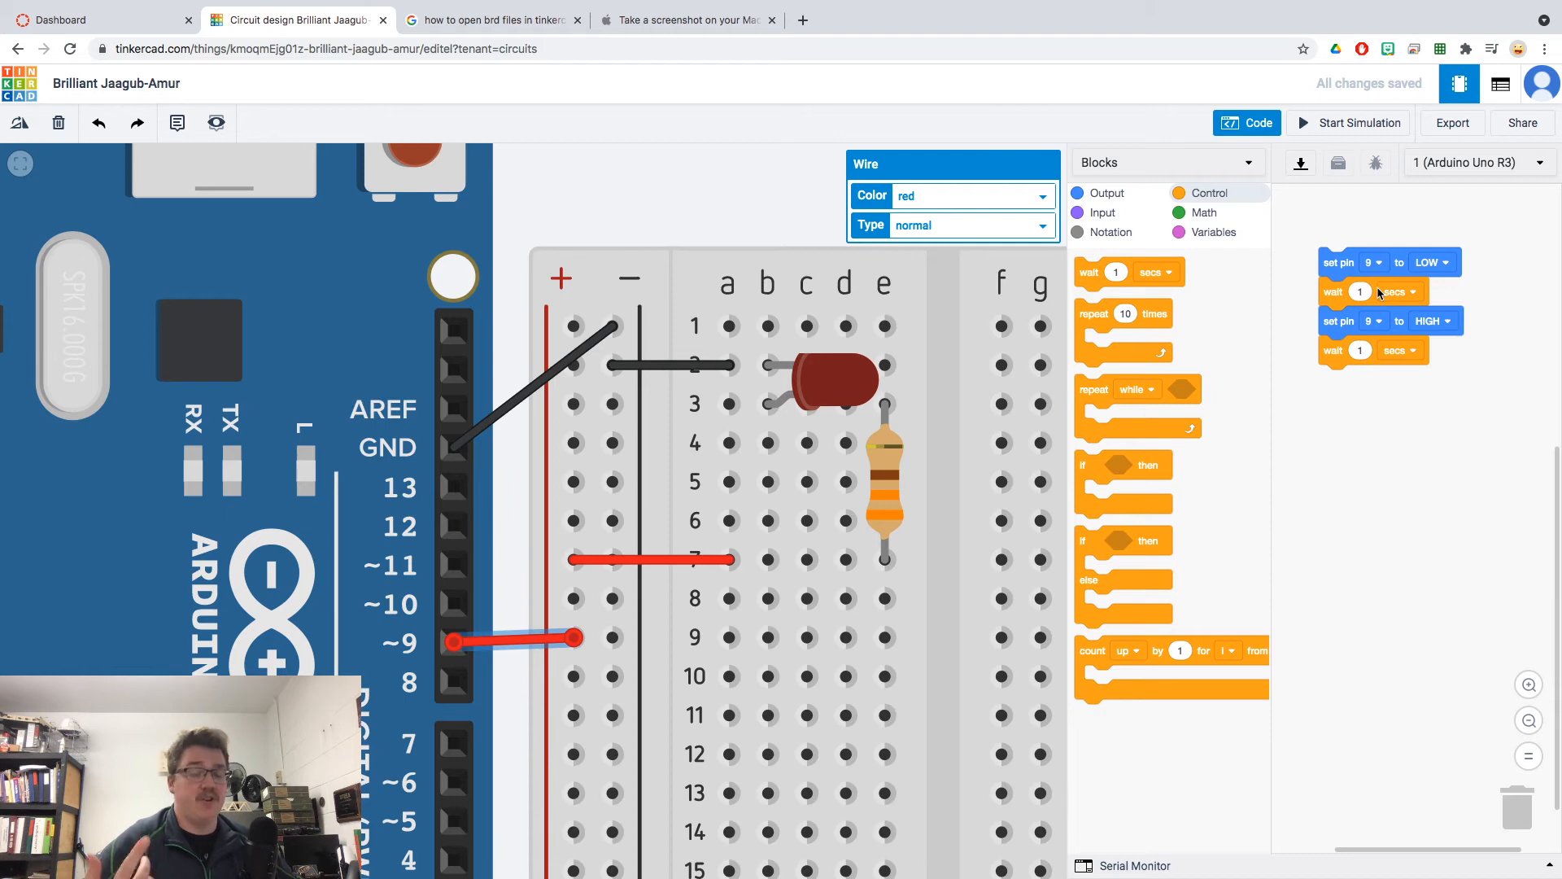
left_click(1353, 126)
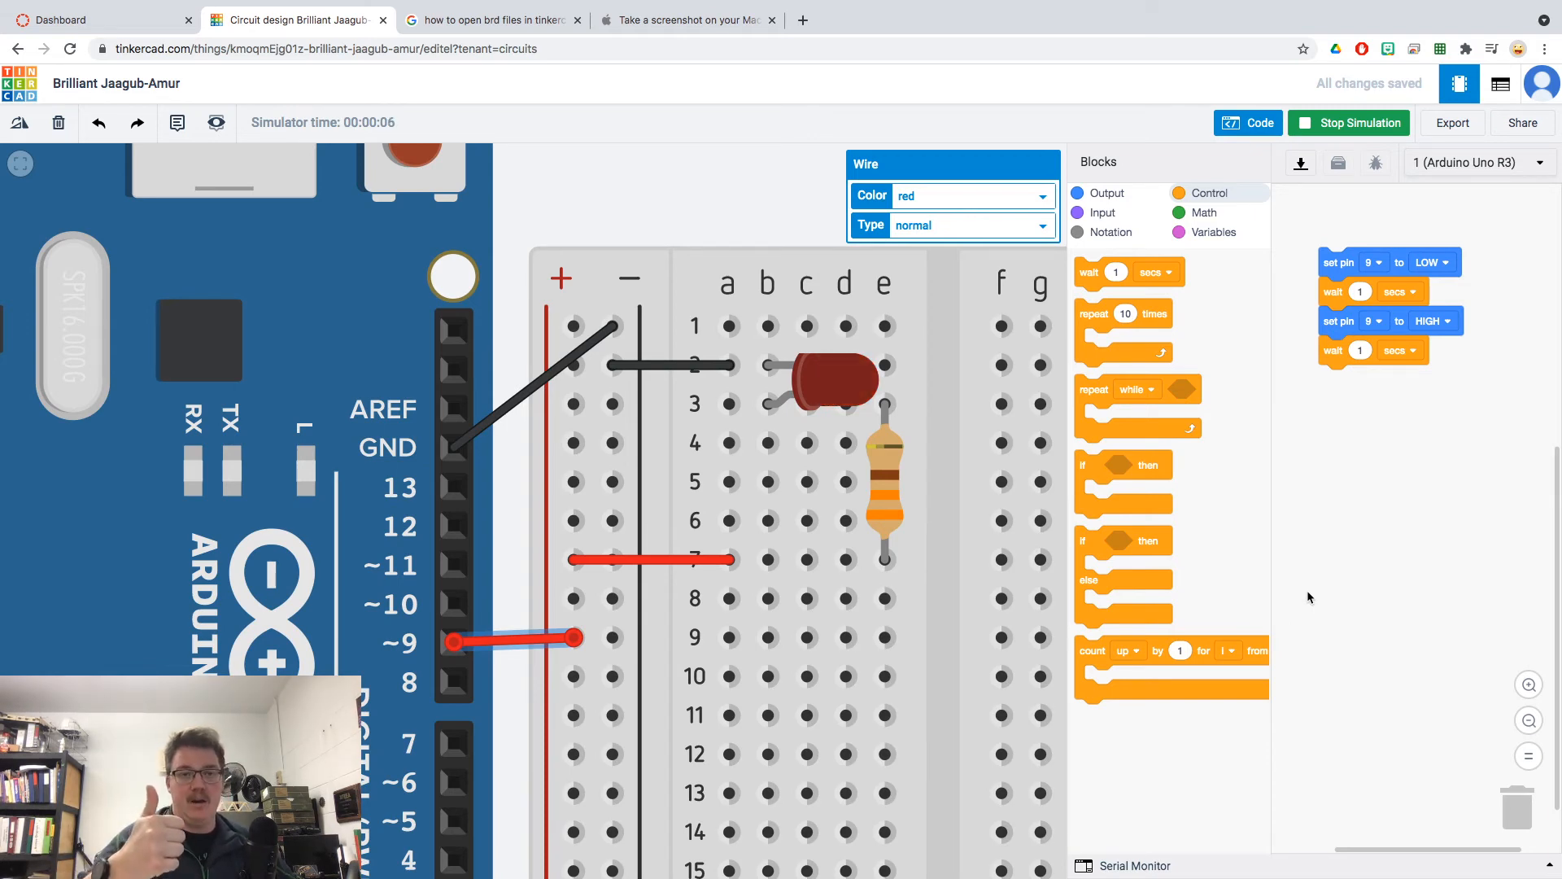
left_click(1349, 123)
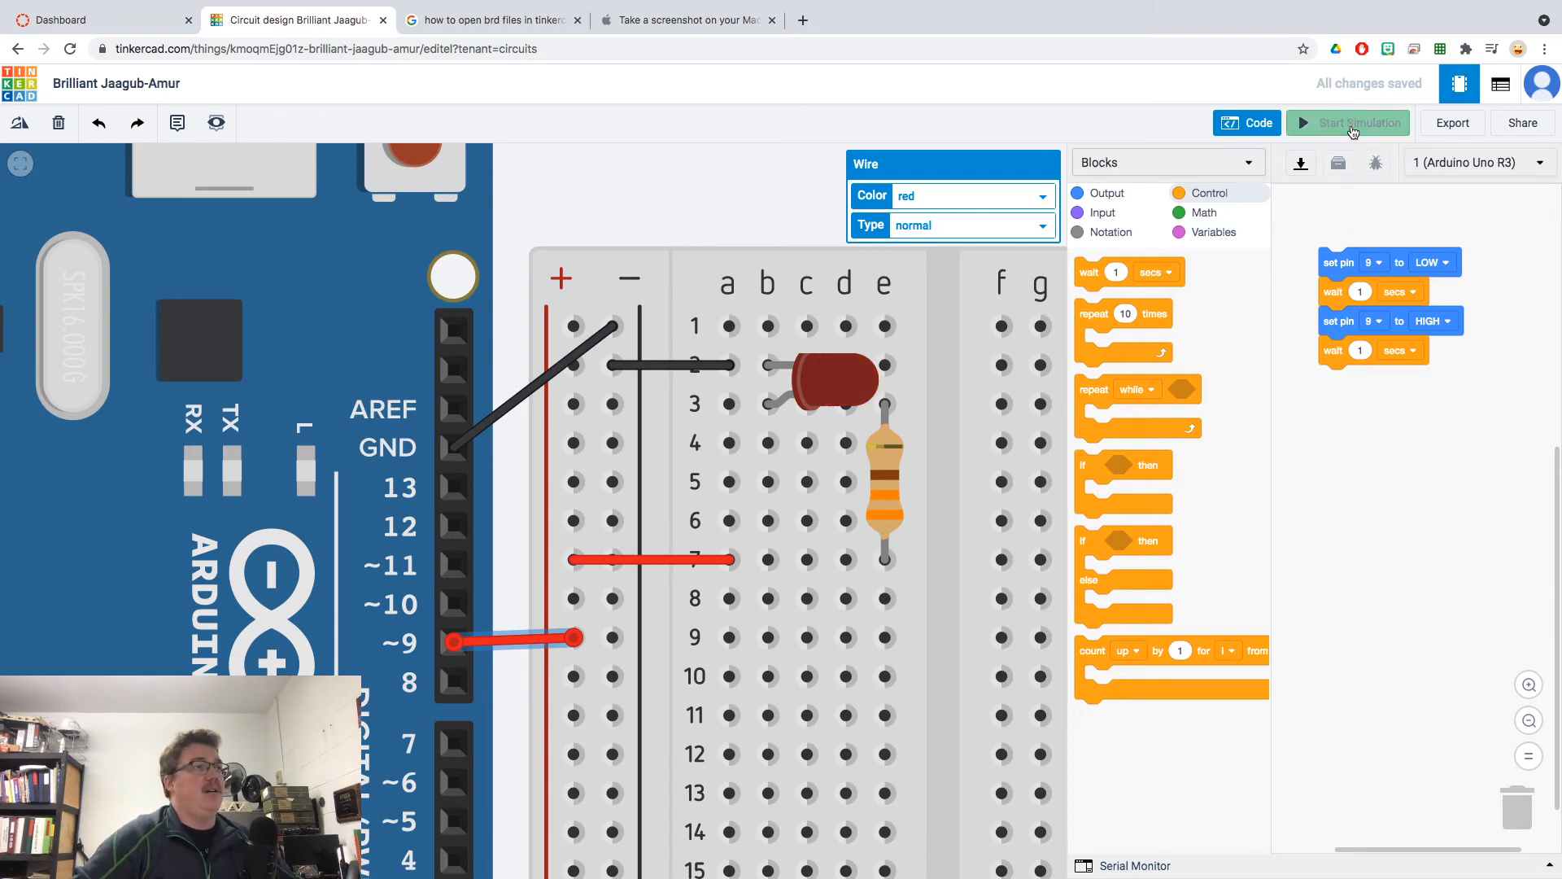
- Set the wait after LOW to 5 seconds and the wait after HIGH to 2 seconds, and test the timing in the simulation
left_click(1397, 292)
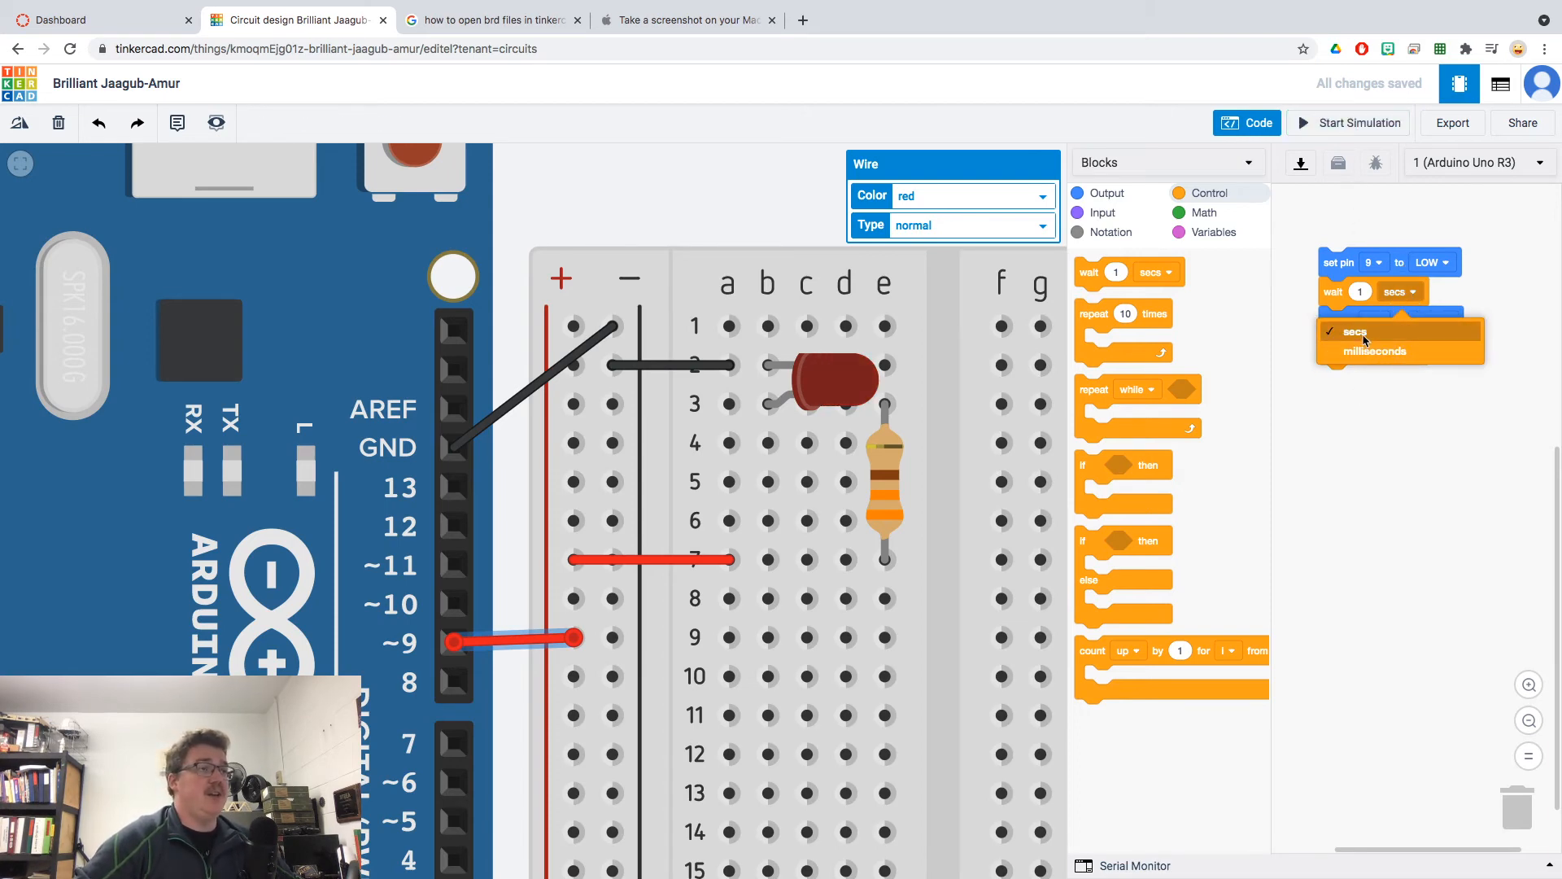
left_click(1360, 292)
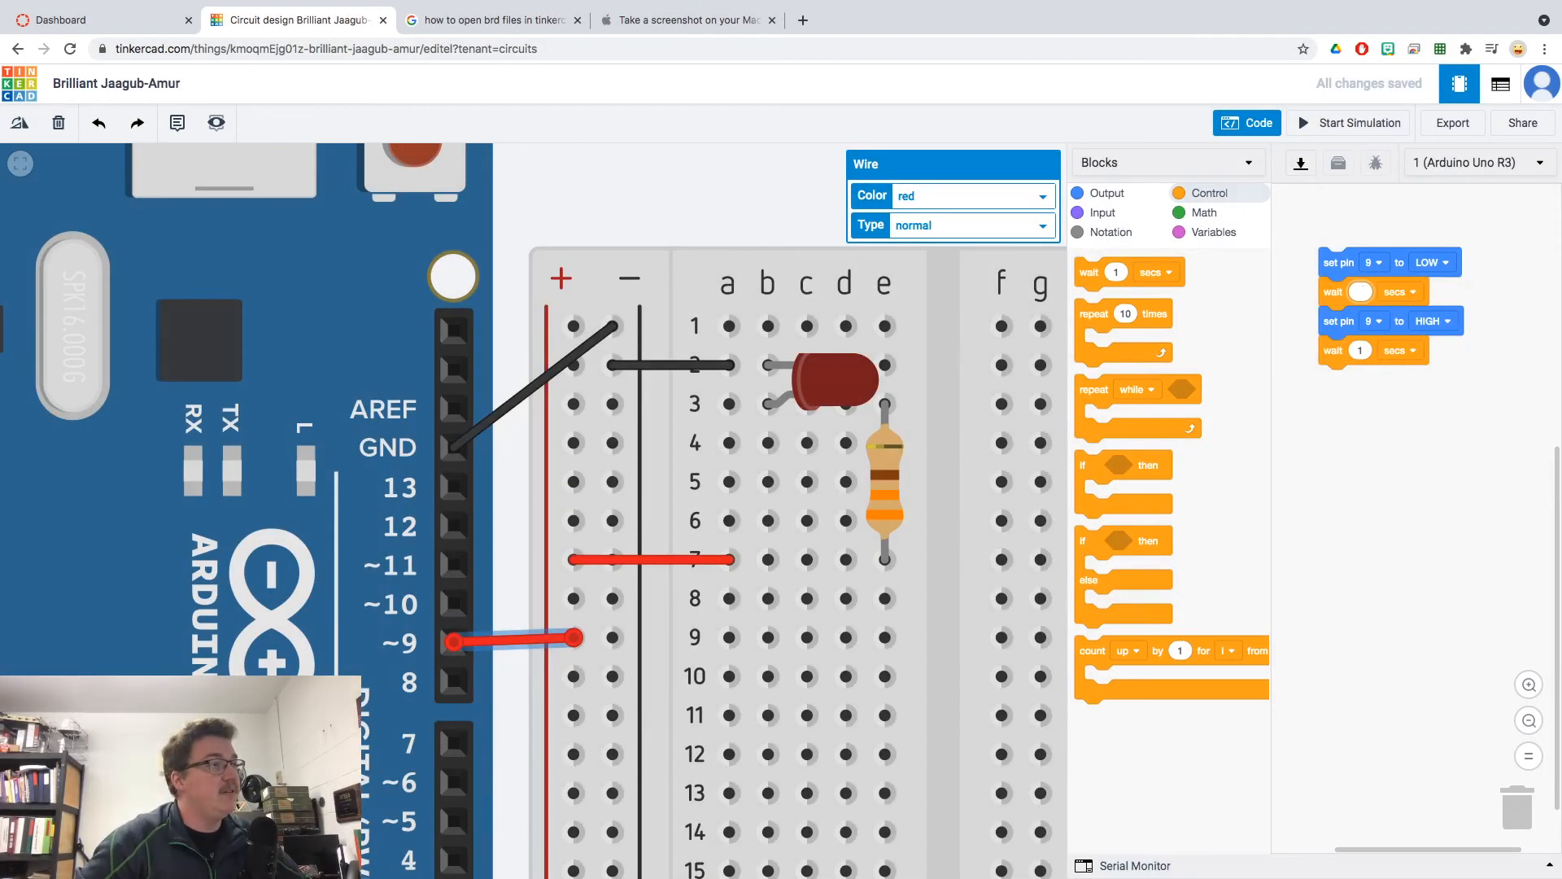
type("5")
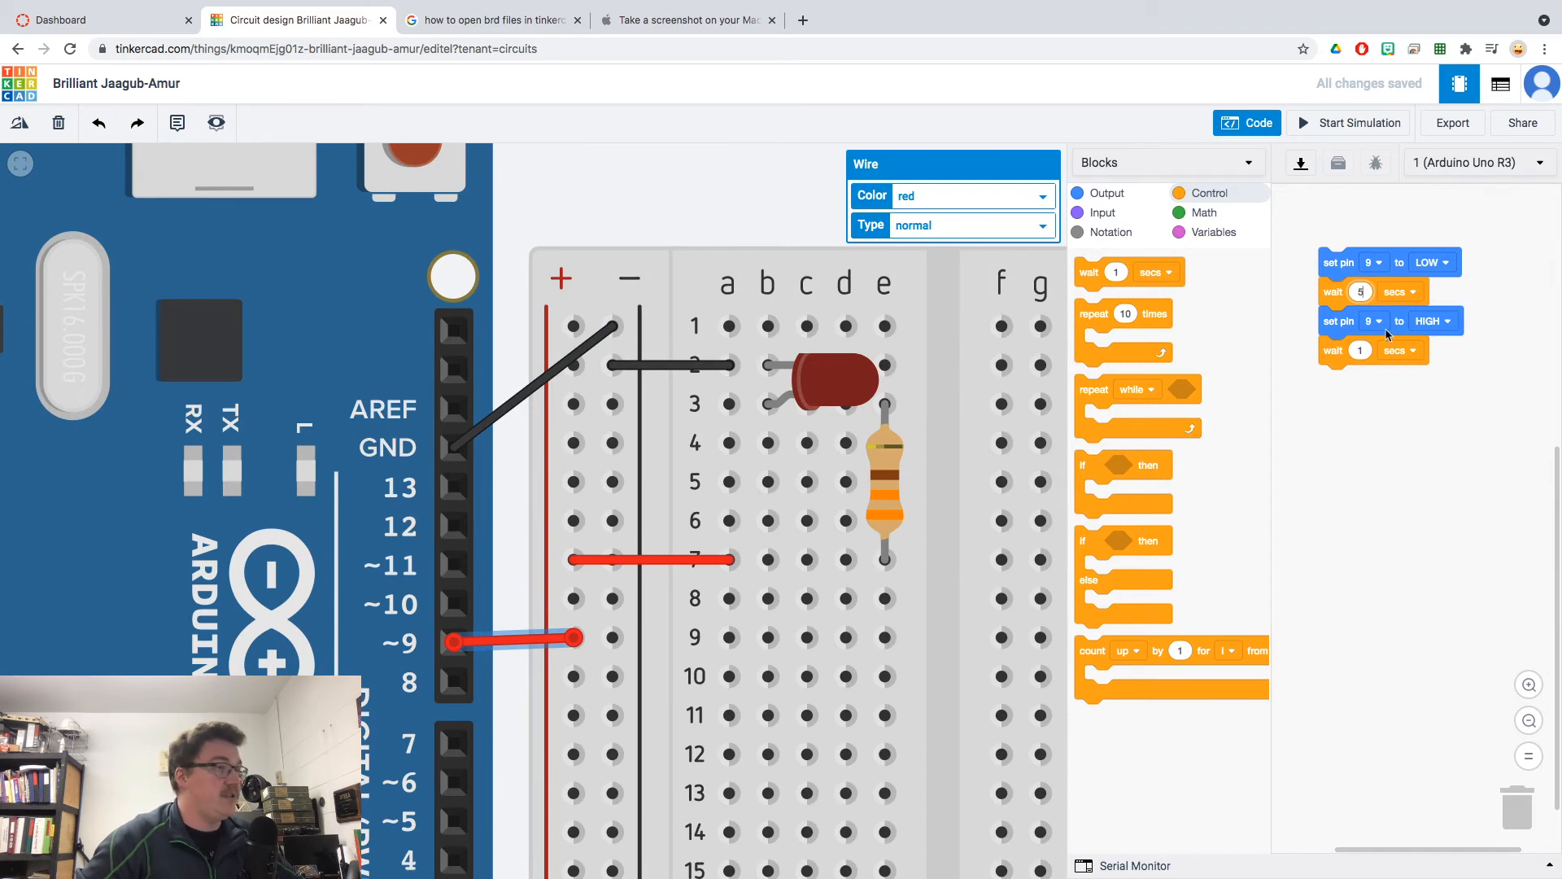
left_click(1360, 351)
type("2")
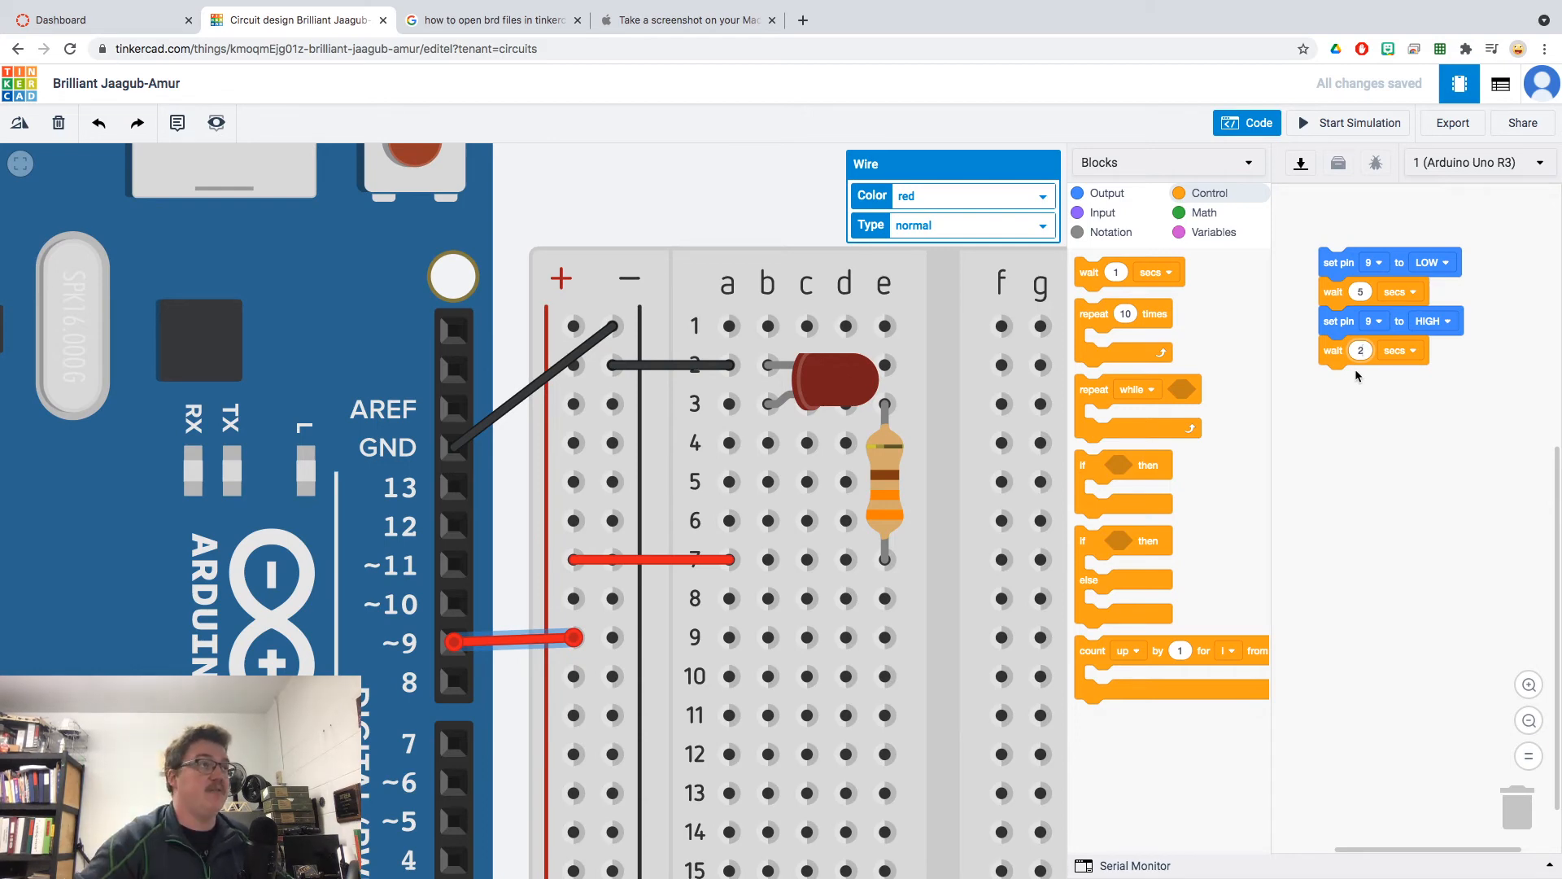
left_click(1332, 129)
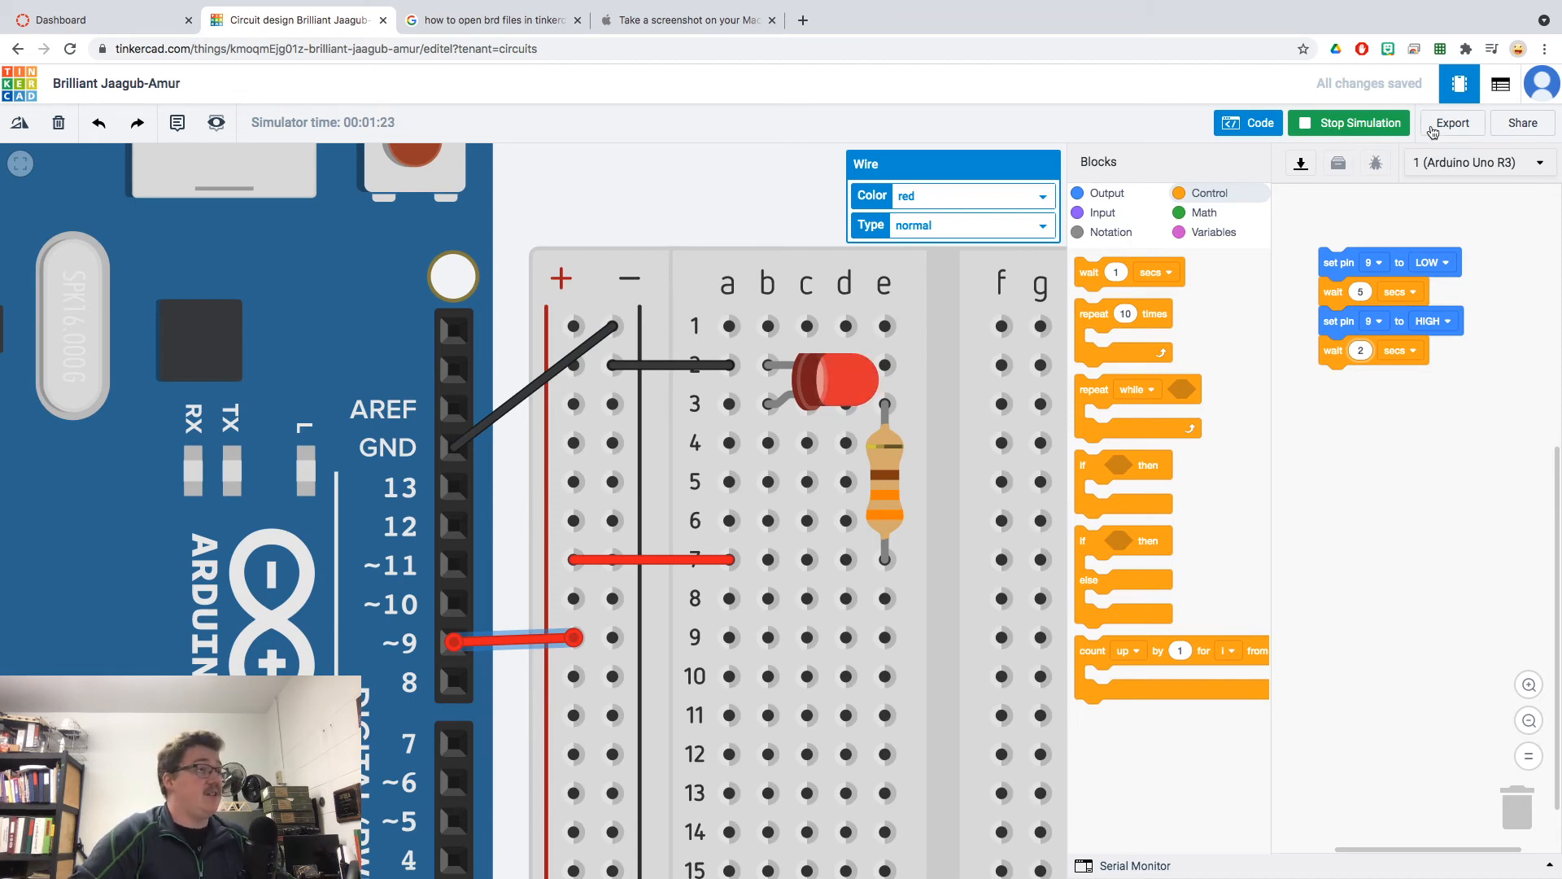
left_click(1315, 124)
- Hide the block code and delete the black wire in row 2 and the red wires at rows 7 and 9
left_click(1261, 130)
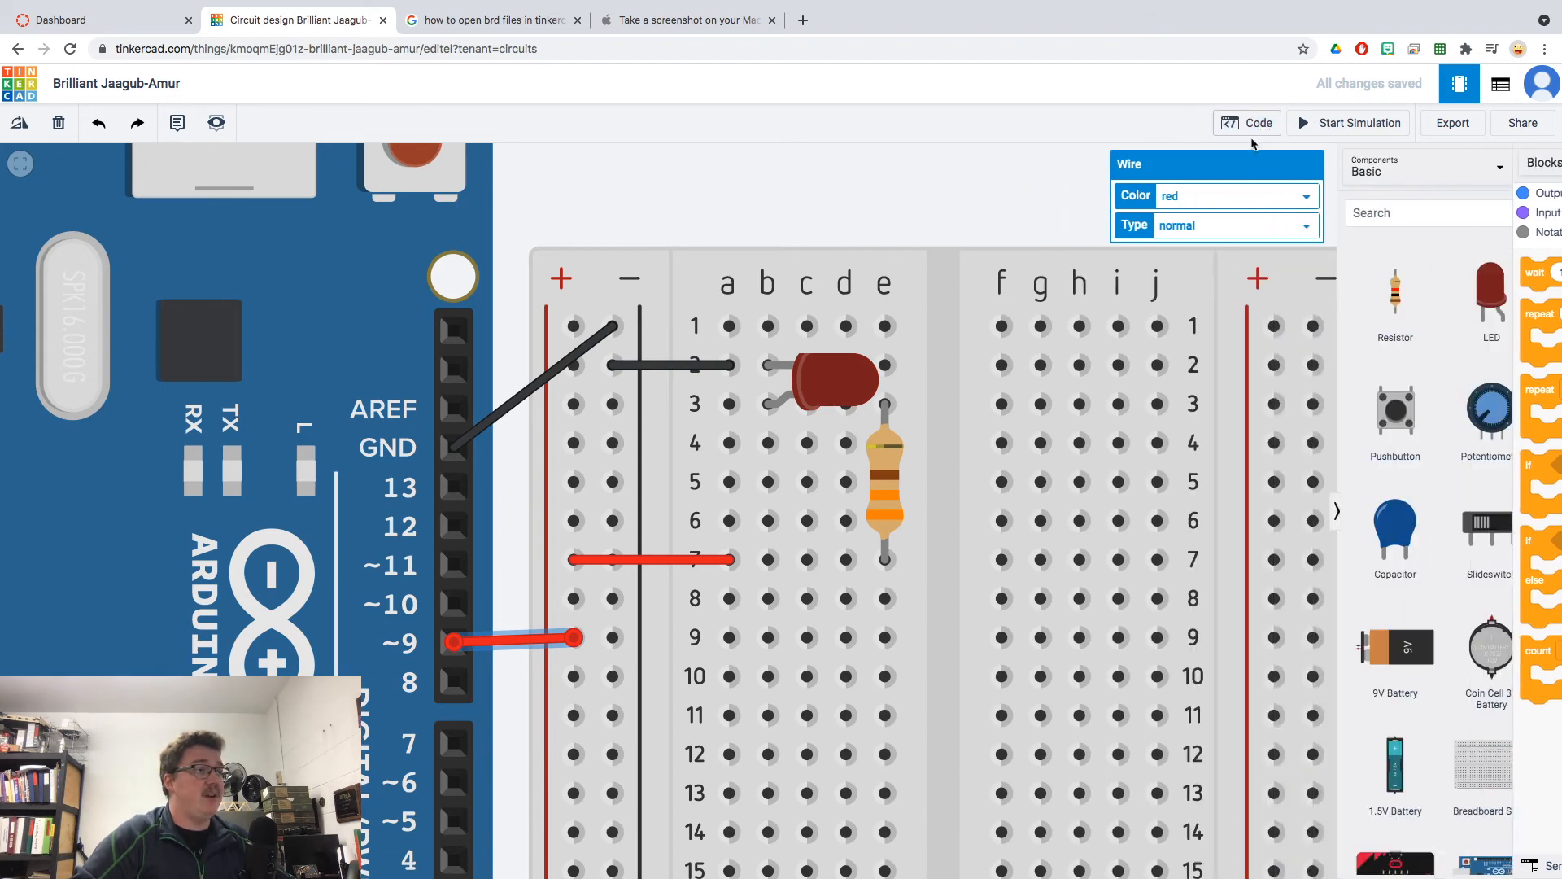
left_click_drag(833, 203, 1015, 200)
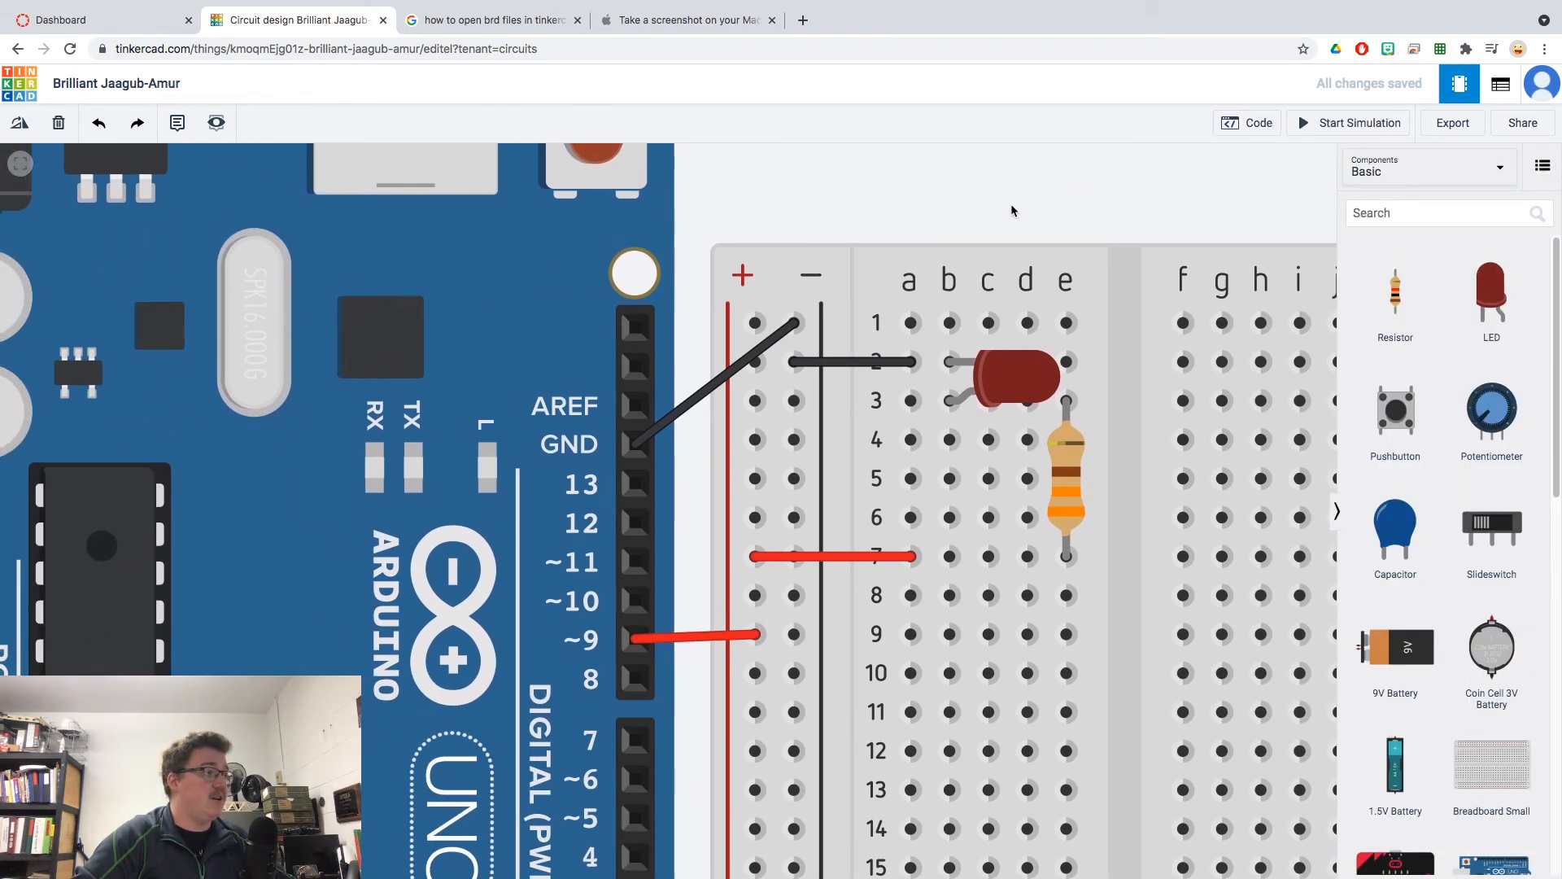
left_click(719, 638)
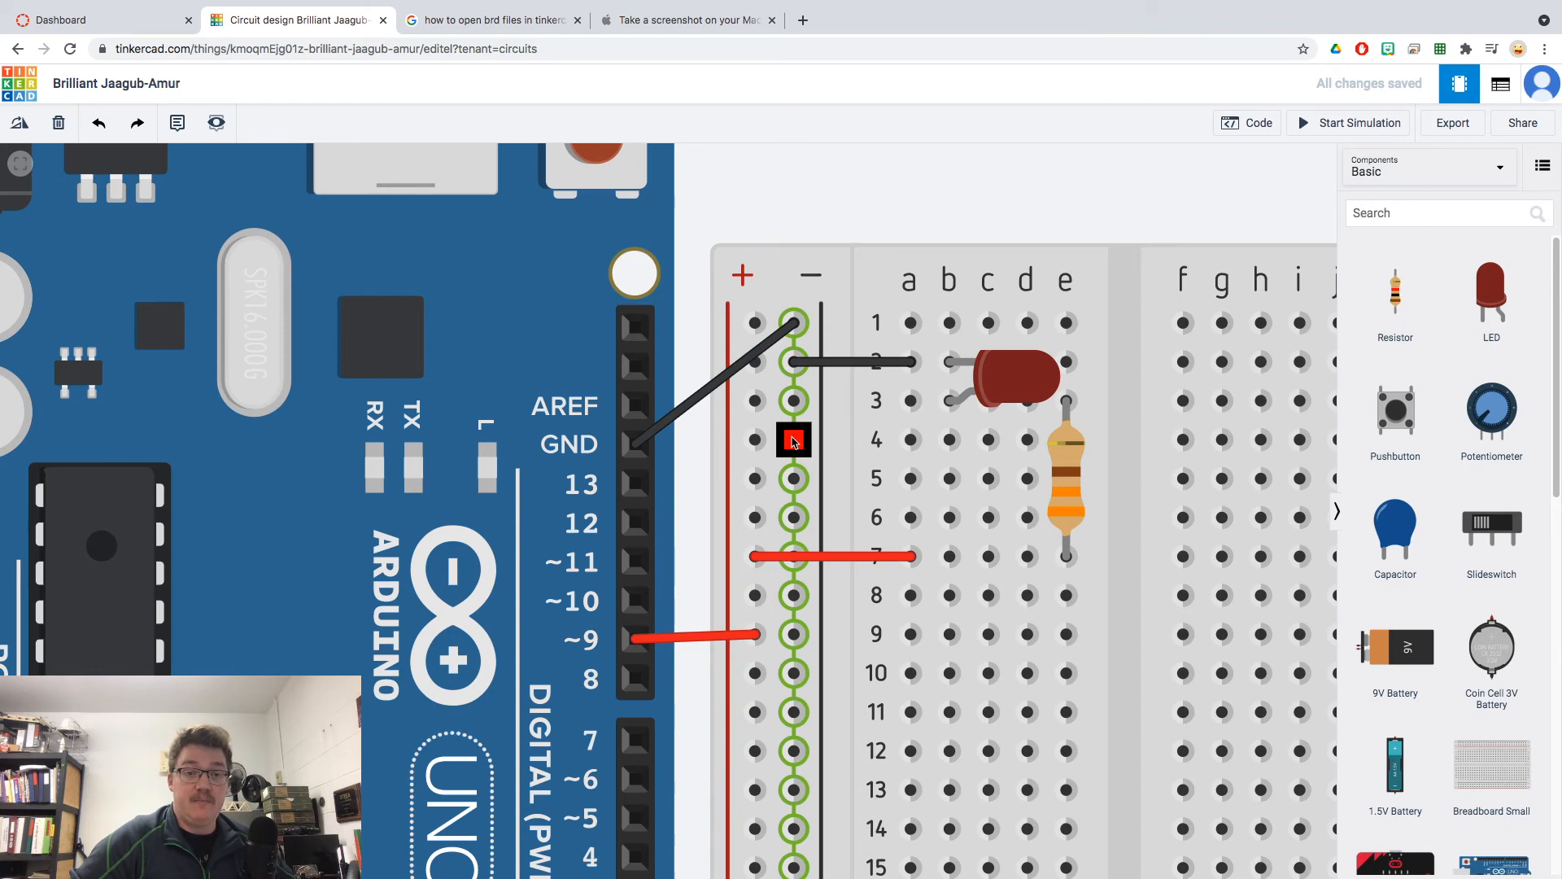
left_click(846, 363)
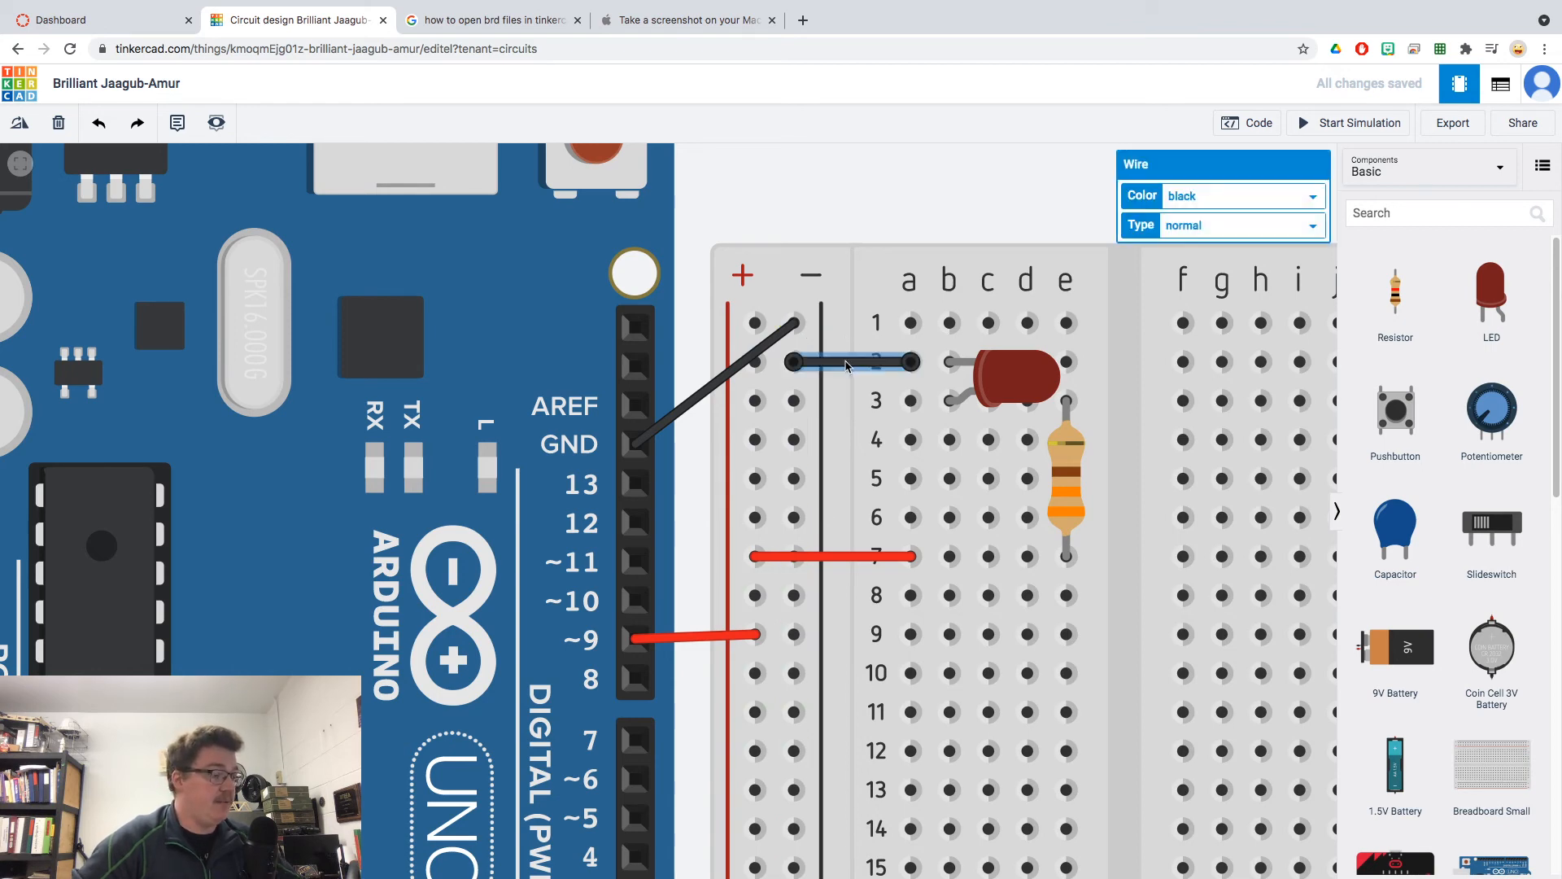
key("Delete")
left_click(844, 558)
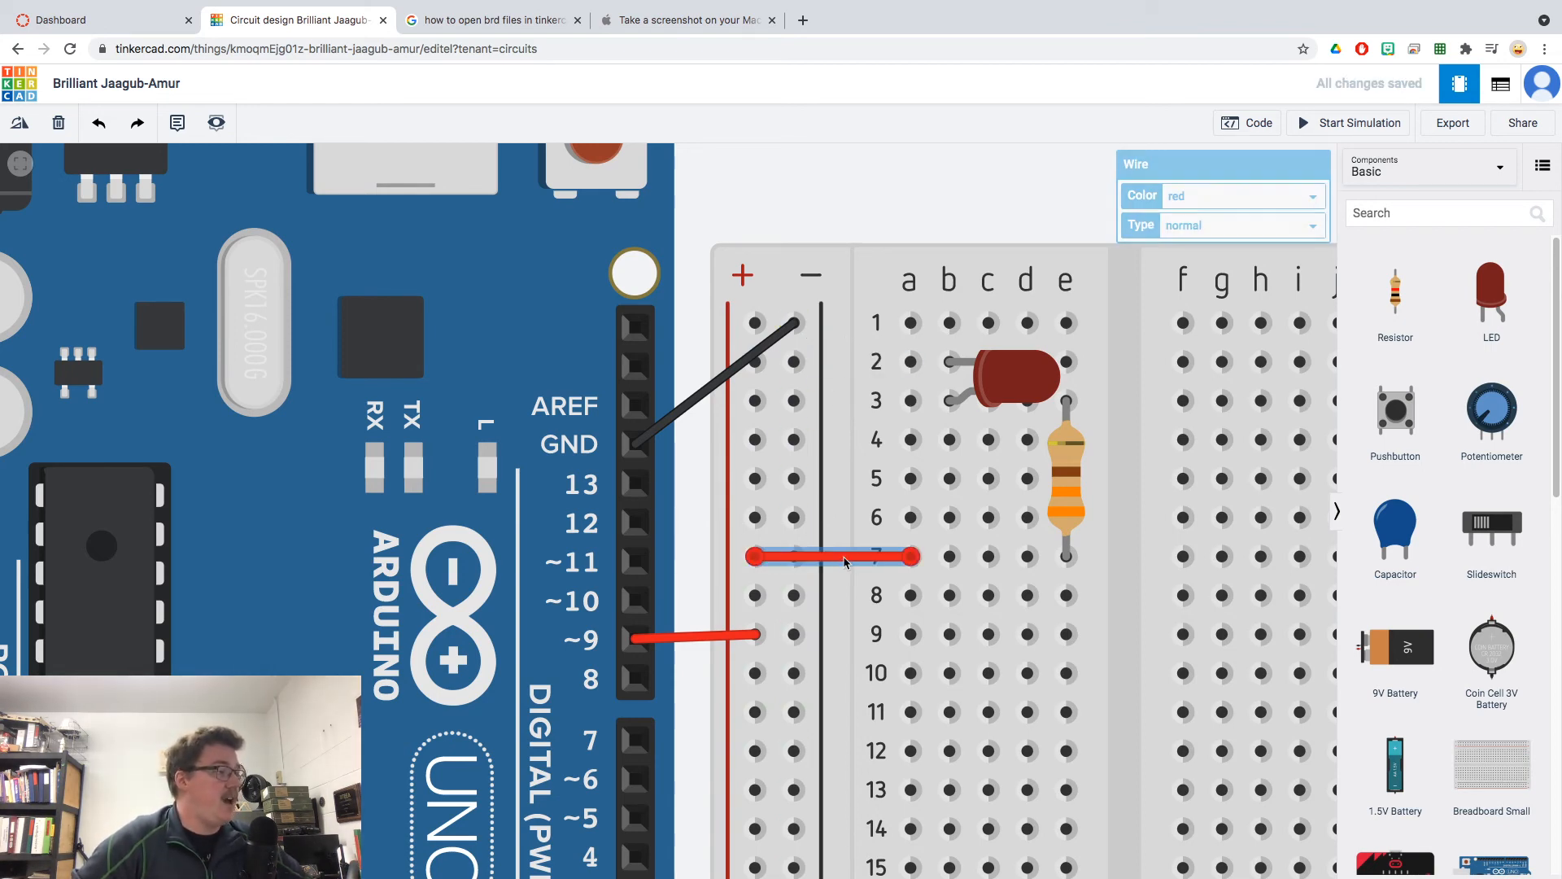
key("Delete")
left_click(691, 636)
key("Delete")
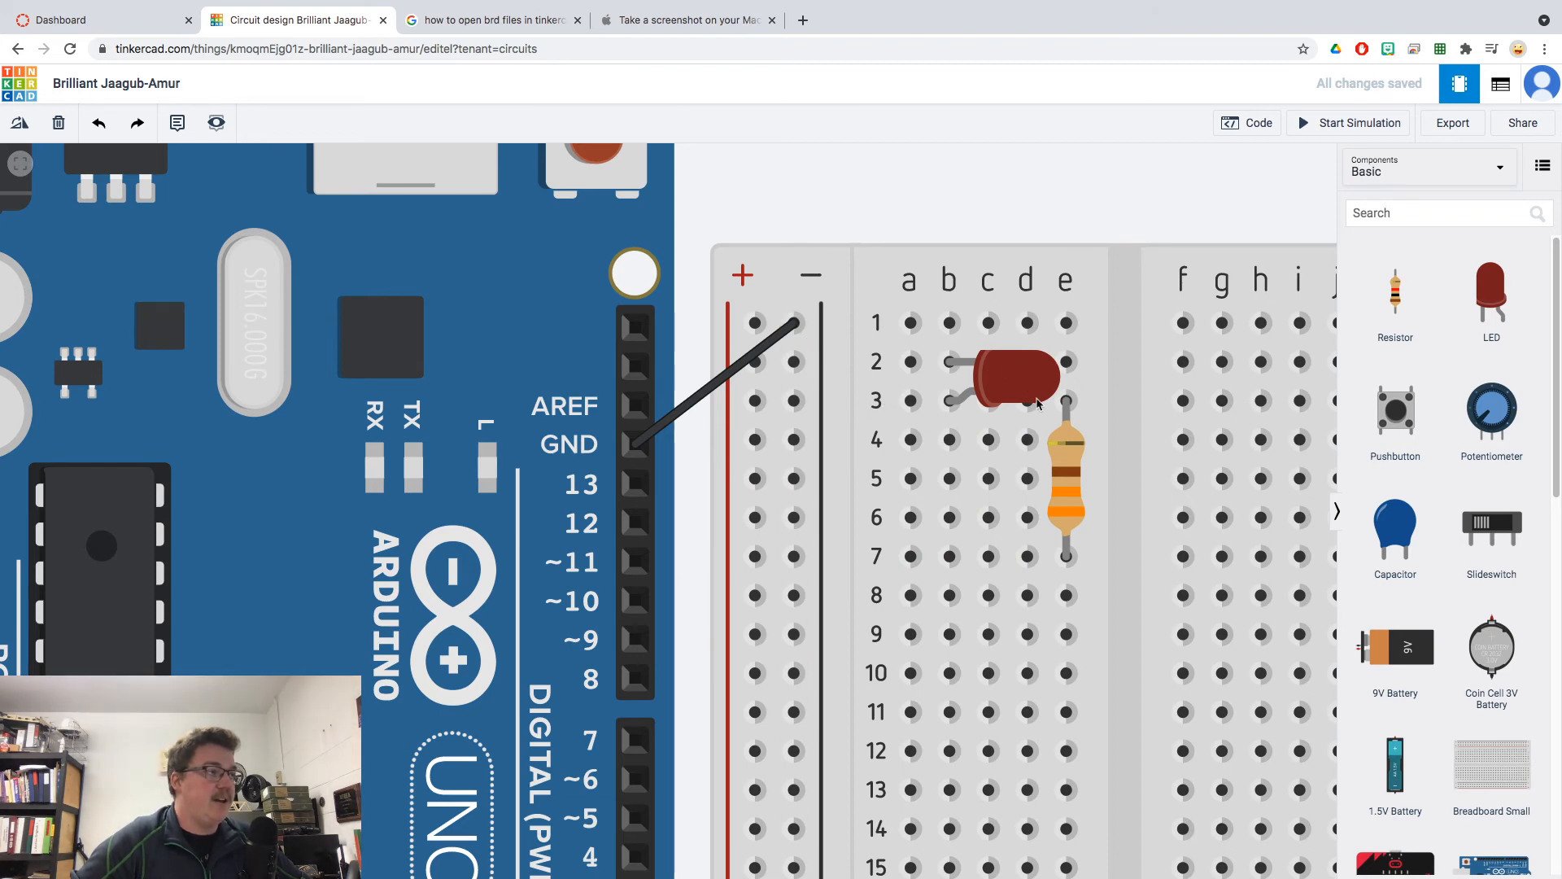
- Rotate the resistor to horizontal and place it between row 4 of the negative rail and hole b4
left_click(1065, 463)
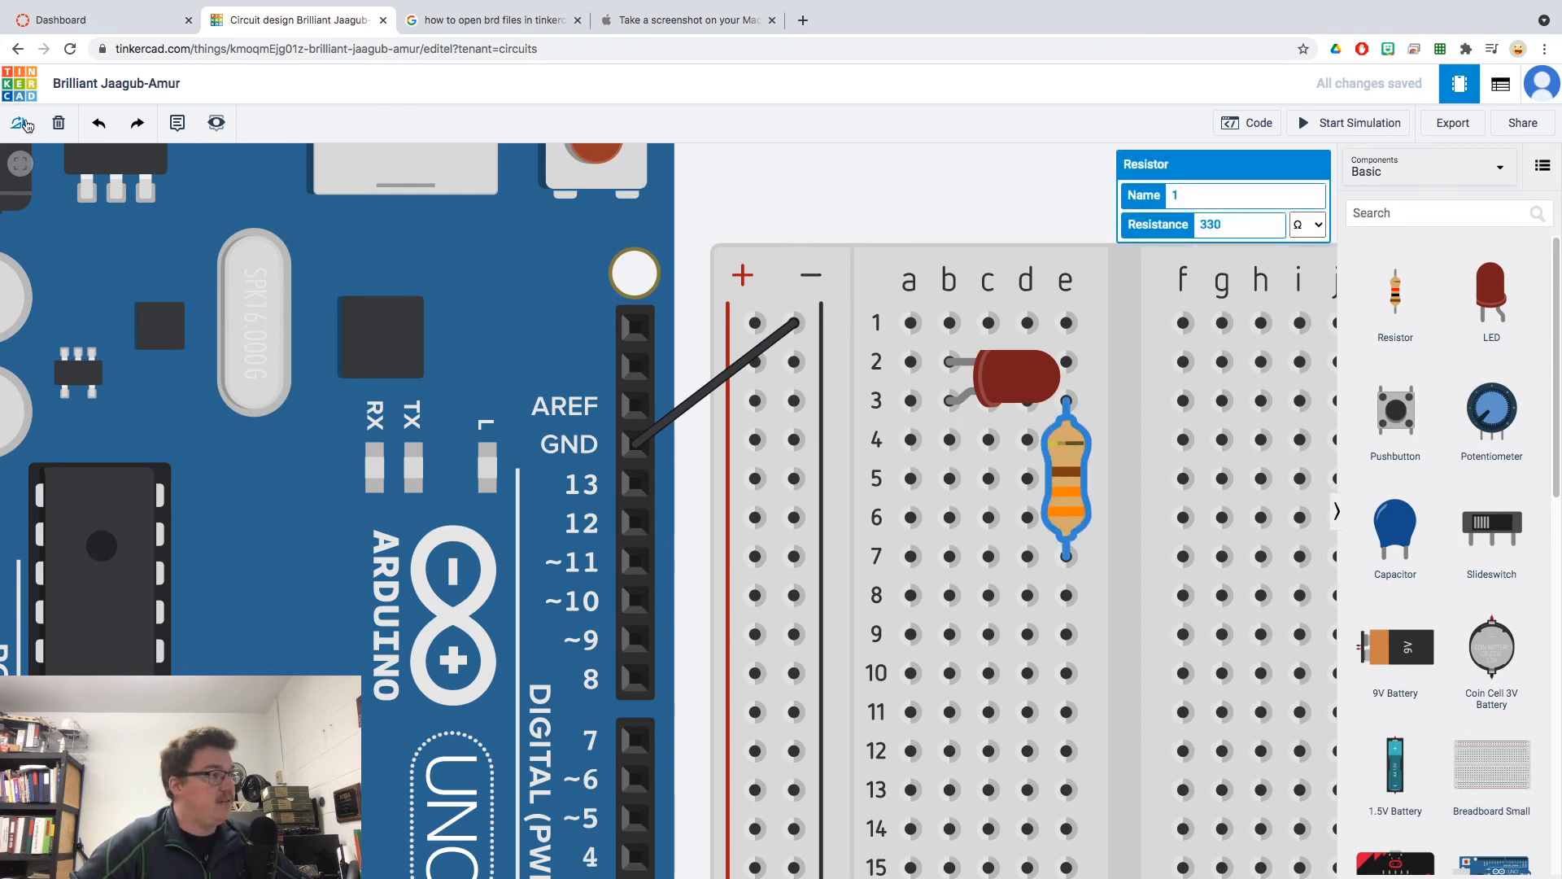
left_click(28, 126)
left_click(29, 126)
left_click(28, 126)
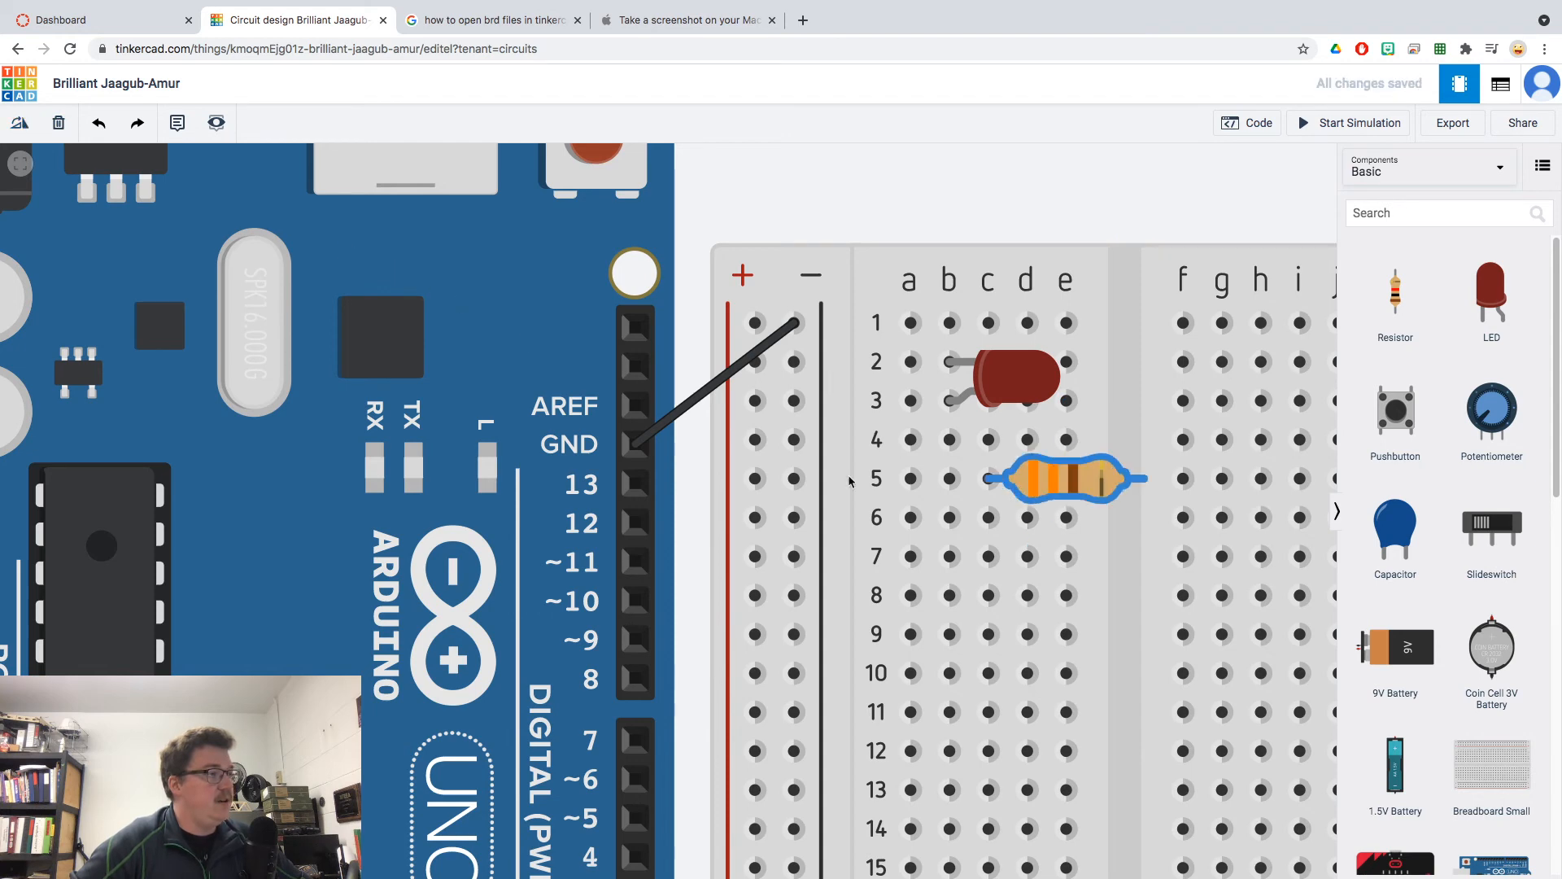
left_click_drag(1047, 482, 864, 439)
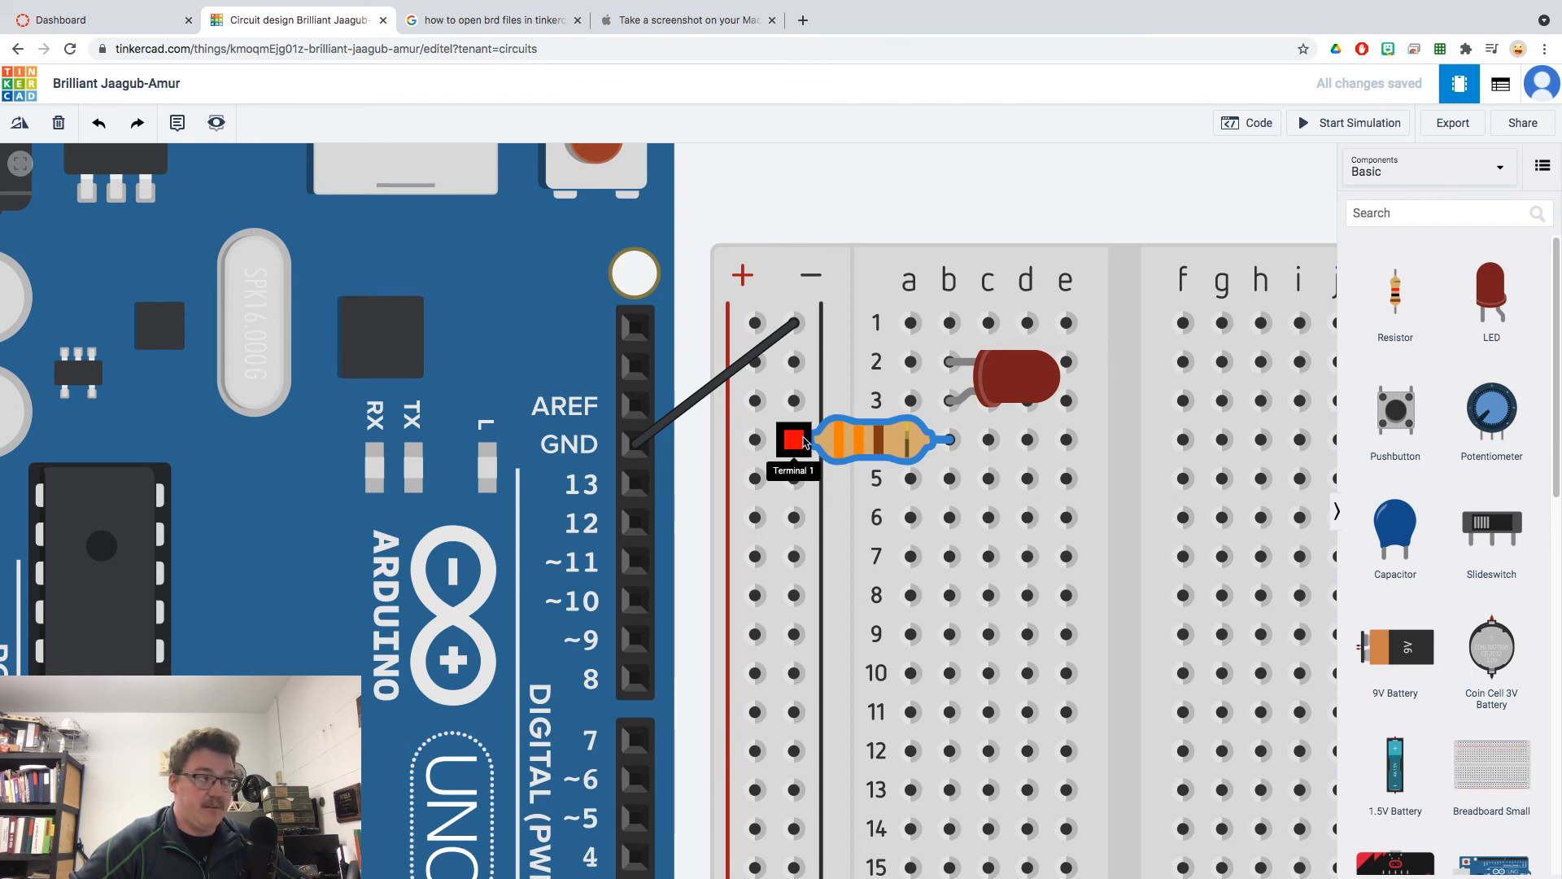
- Move the LED to holes e4 and e5, and add copies of the 330 Ω resistor from the negative rail to column b at rows 7, 10 and 13
left_click_drag(1021, 392, 1137, 470)
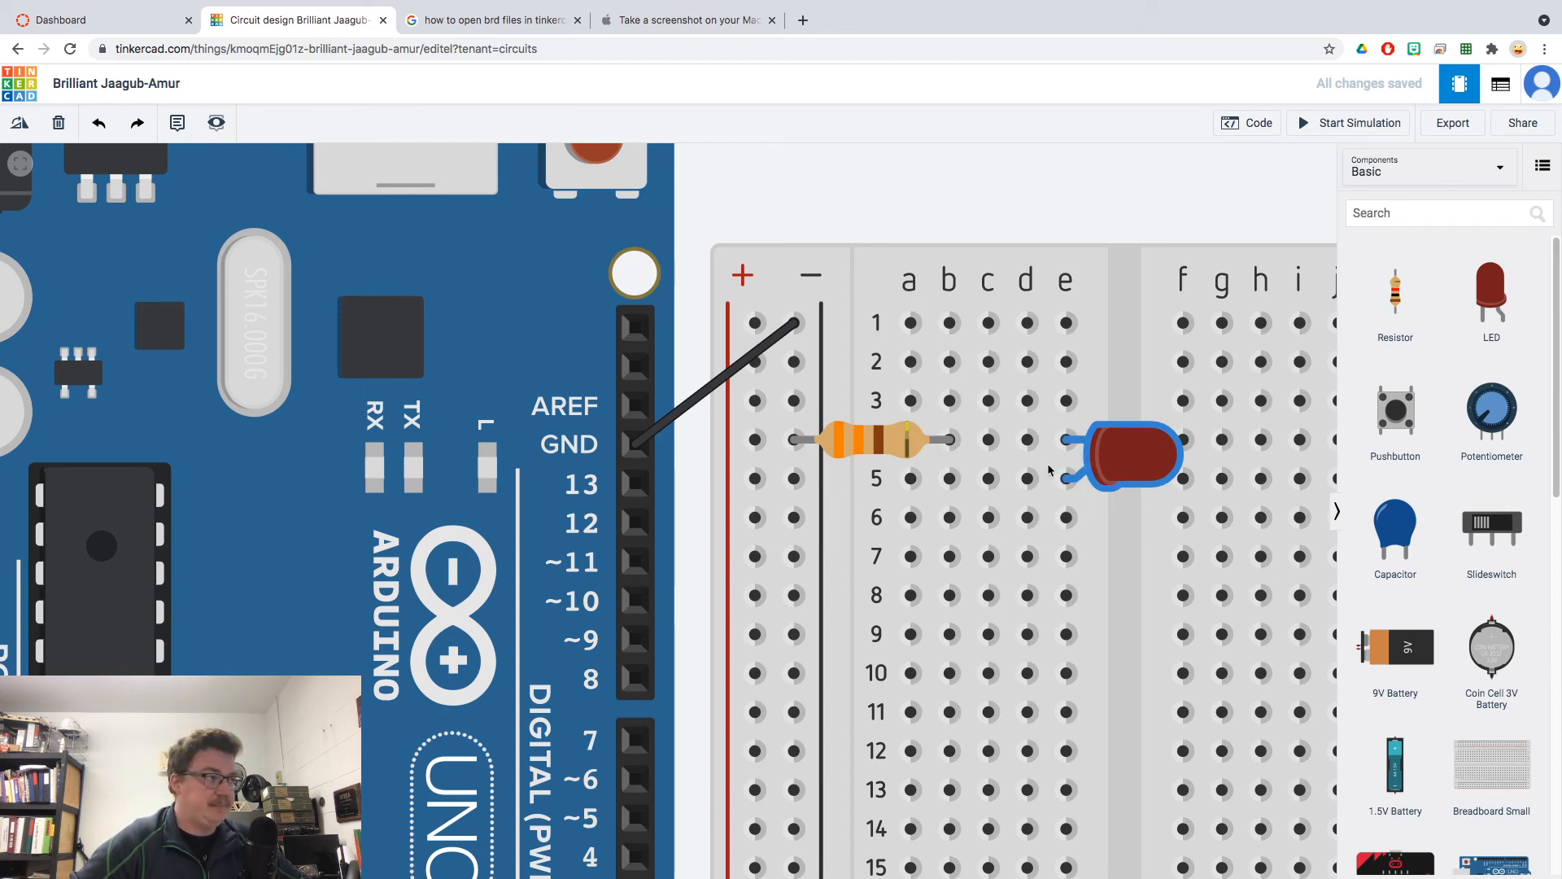
left_click(896, 447)
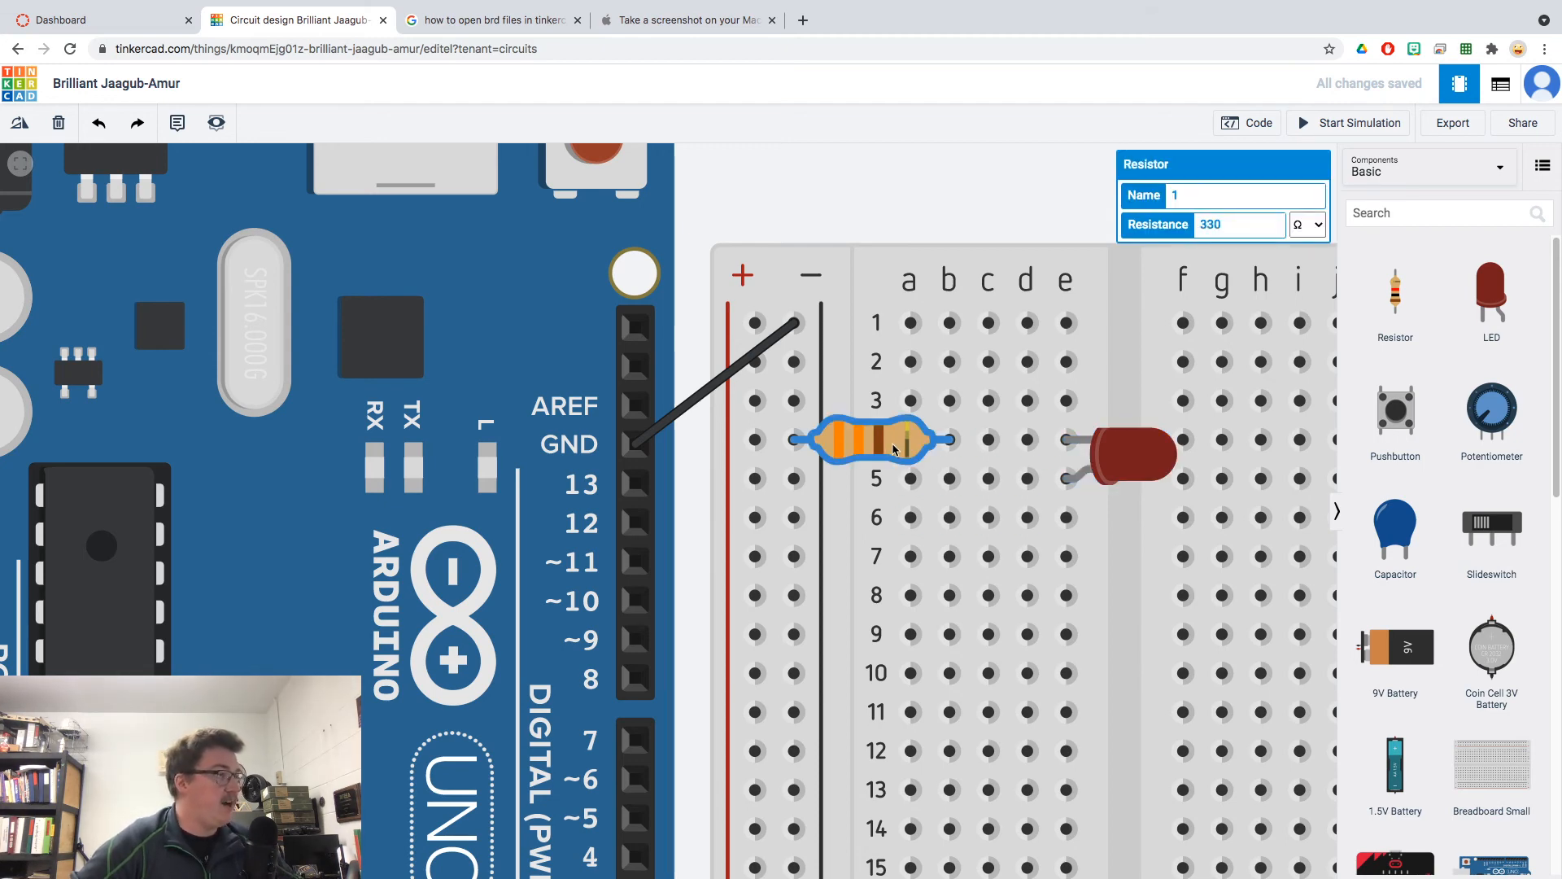
key("super+v")
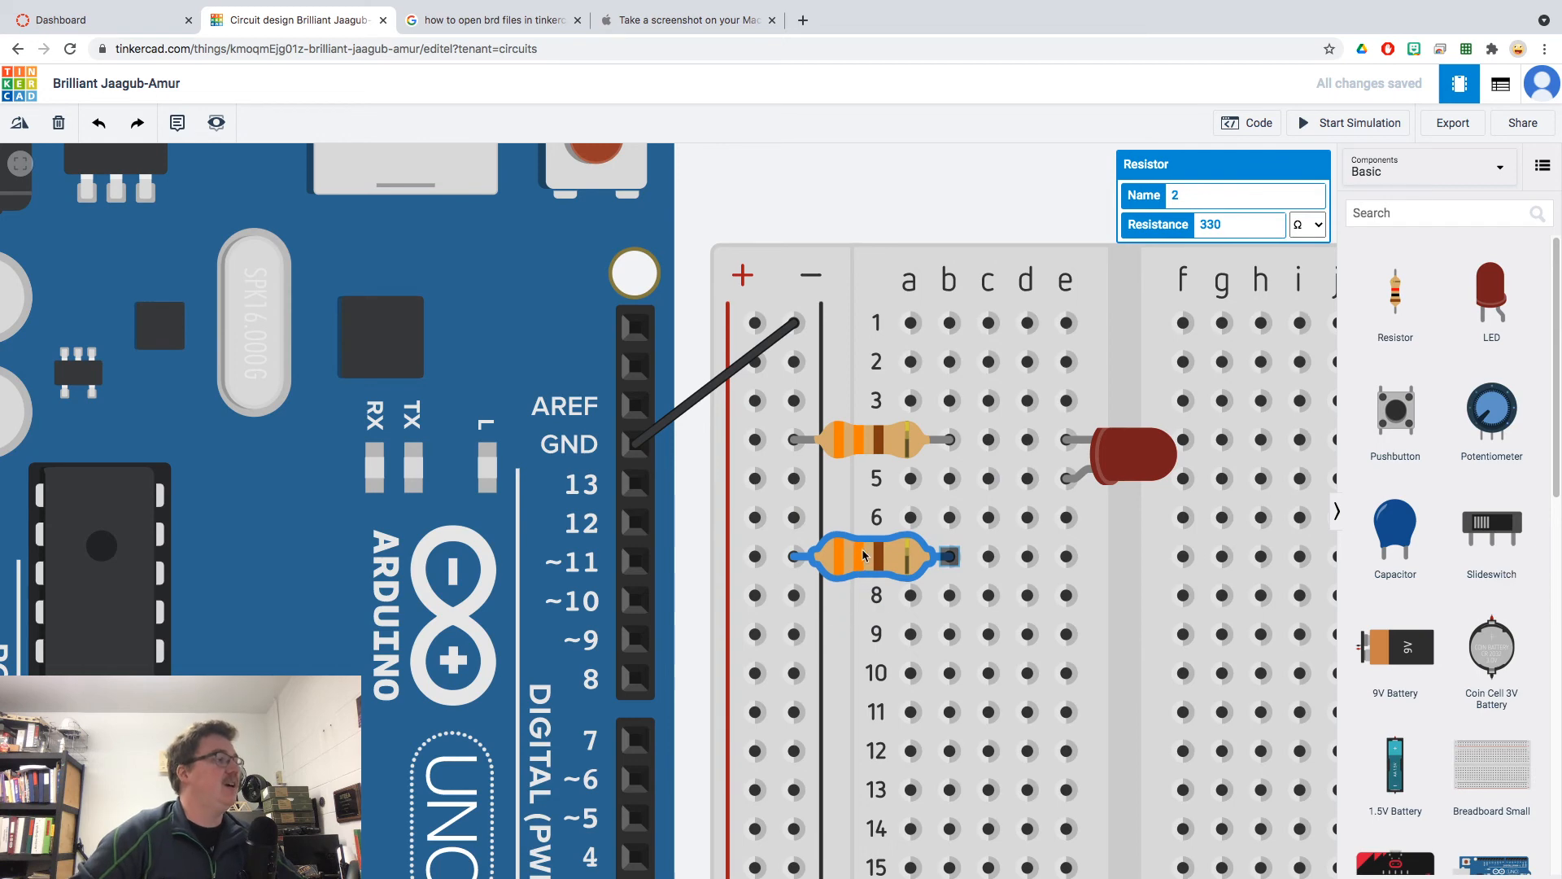
left_click(865, 553)
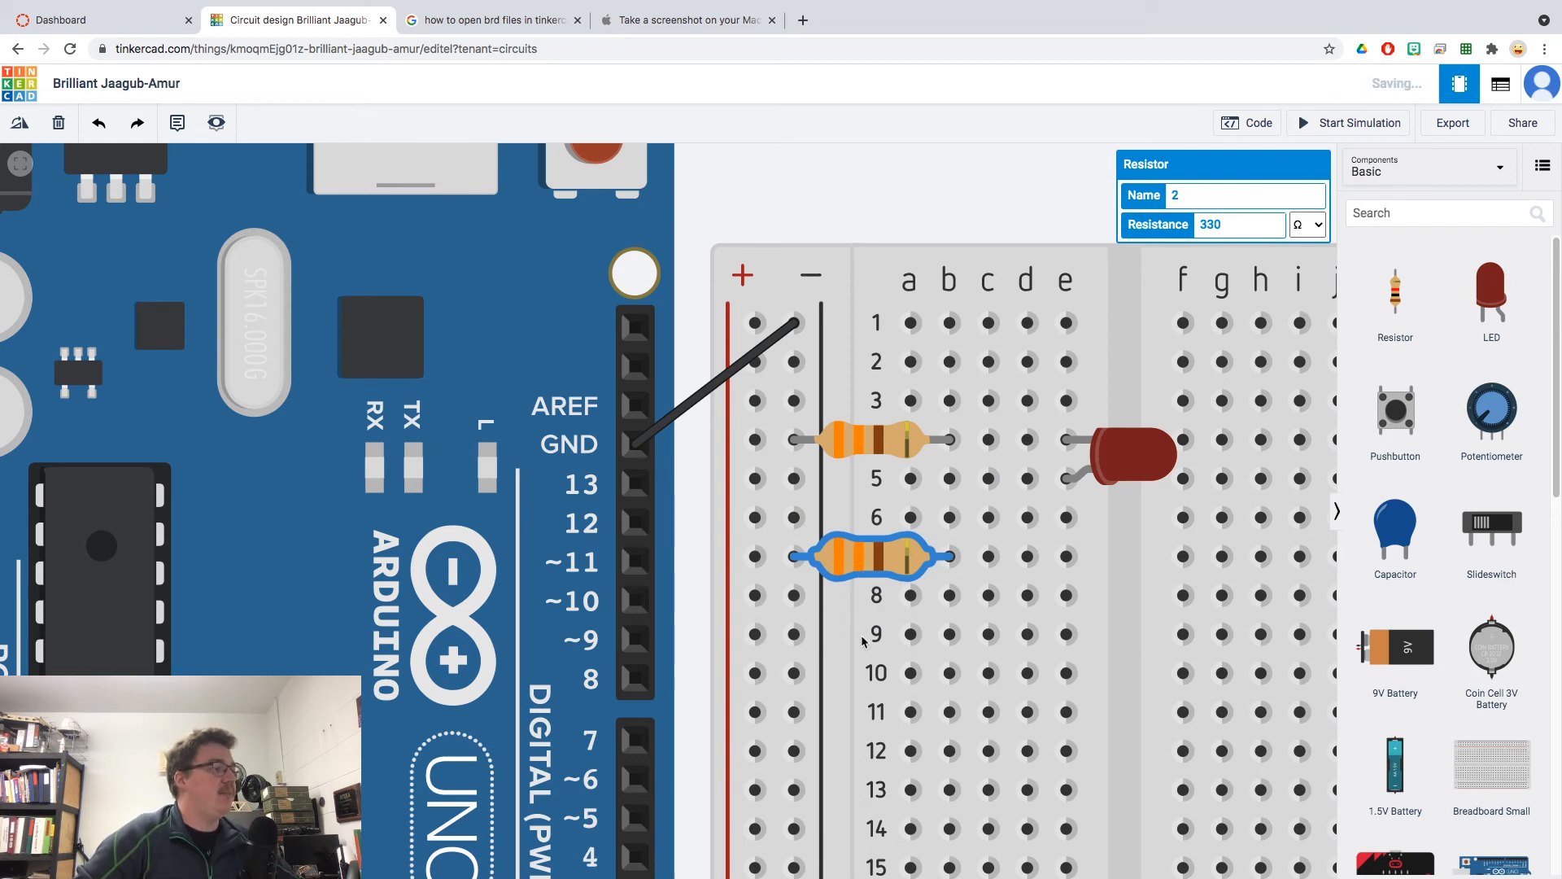
key("ctrl+v")
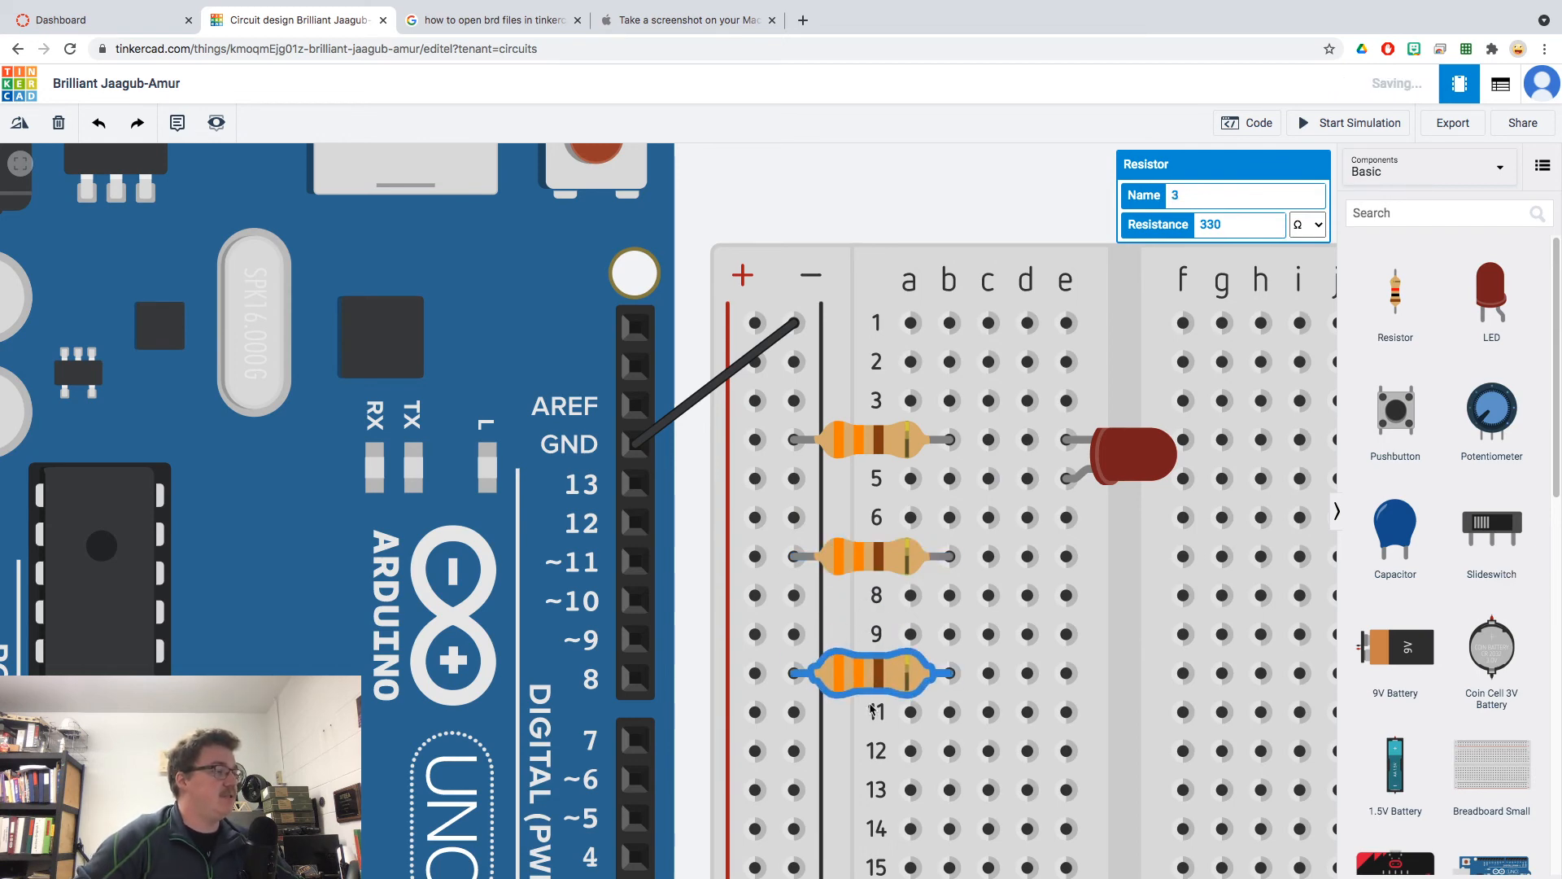
left_click(872, 672)
key("ctrl+v")
left_click(874, 786)
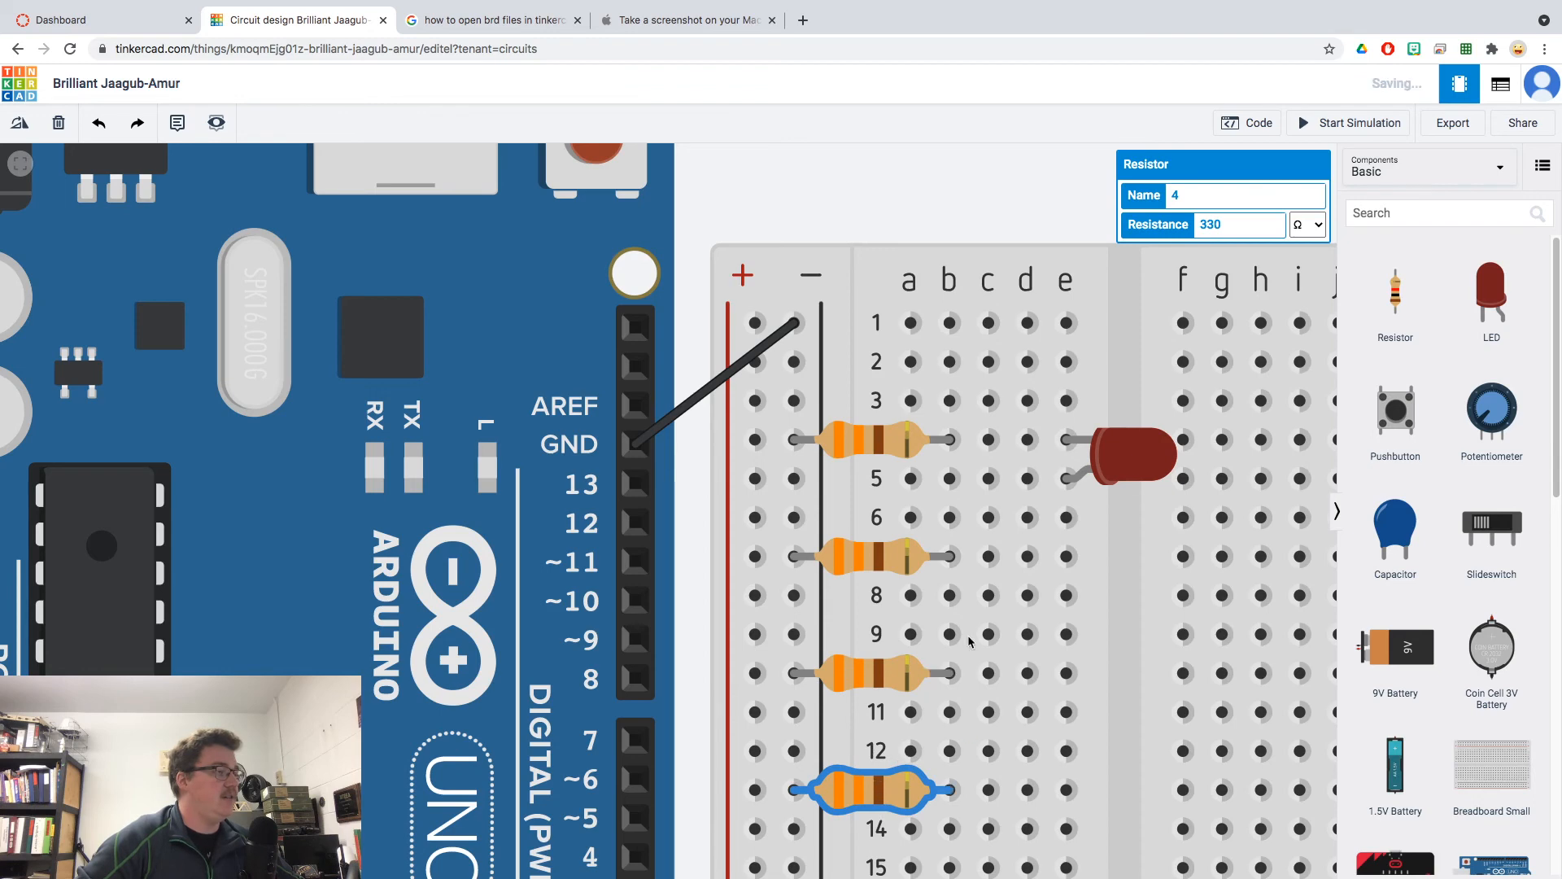
- Add a fifth copy of the resistor between row 16 of the negative rail and hole b16
scroll(968, 635, "down", 1)
left_click(1021, 633)
key("Escape")
left_click_drag(978, 243, 929, 156)
key("f")
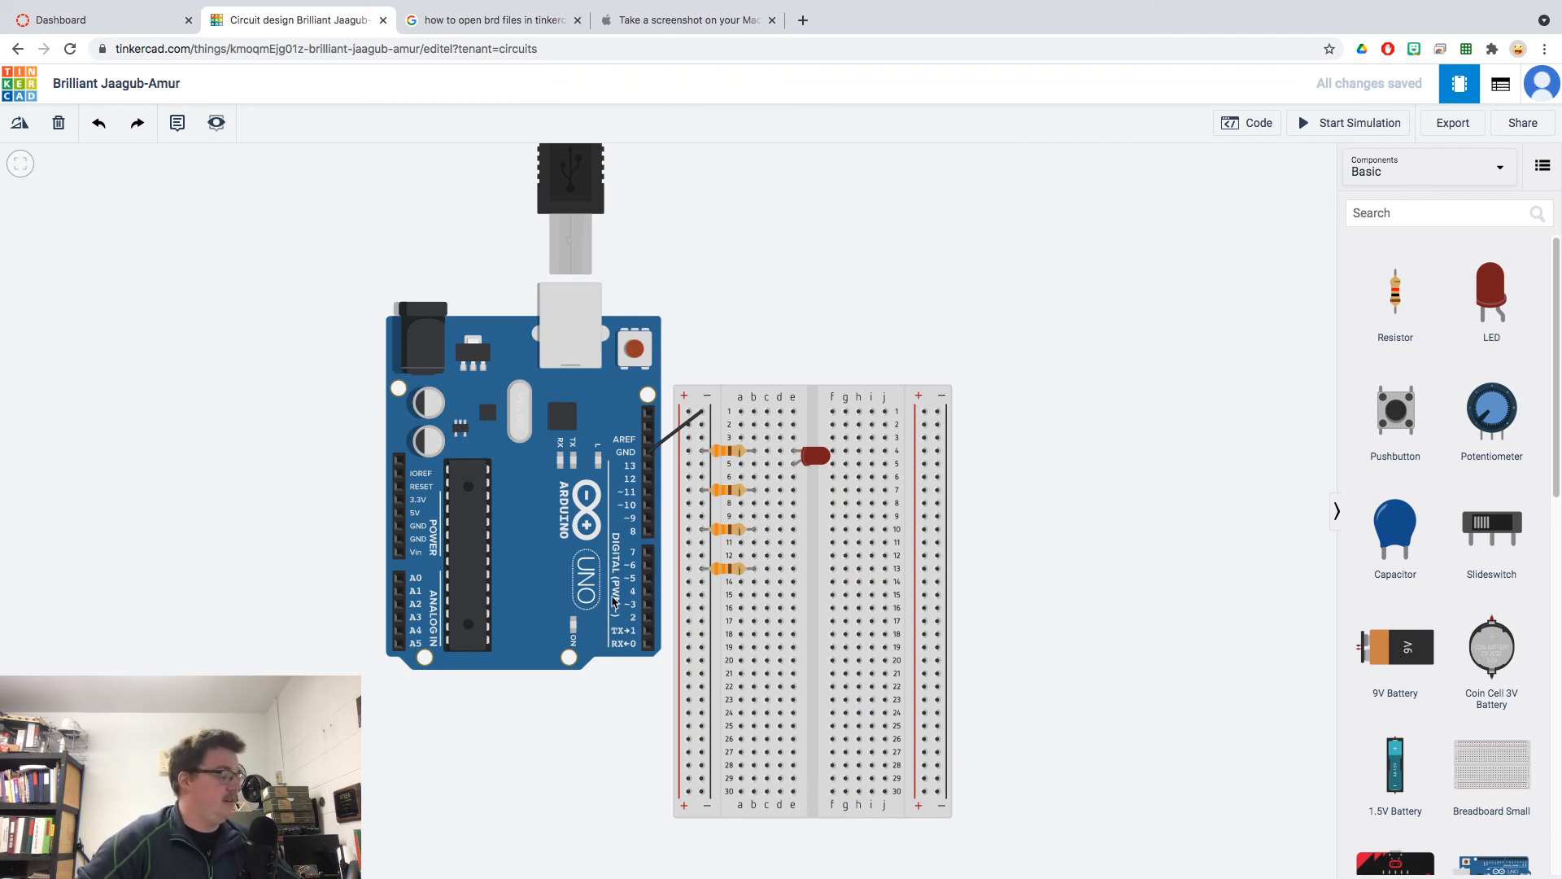
key("super+v")
left_click(728, 610)
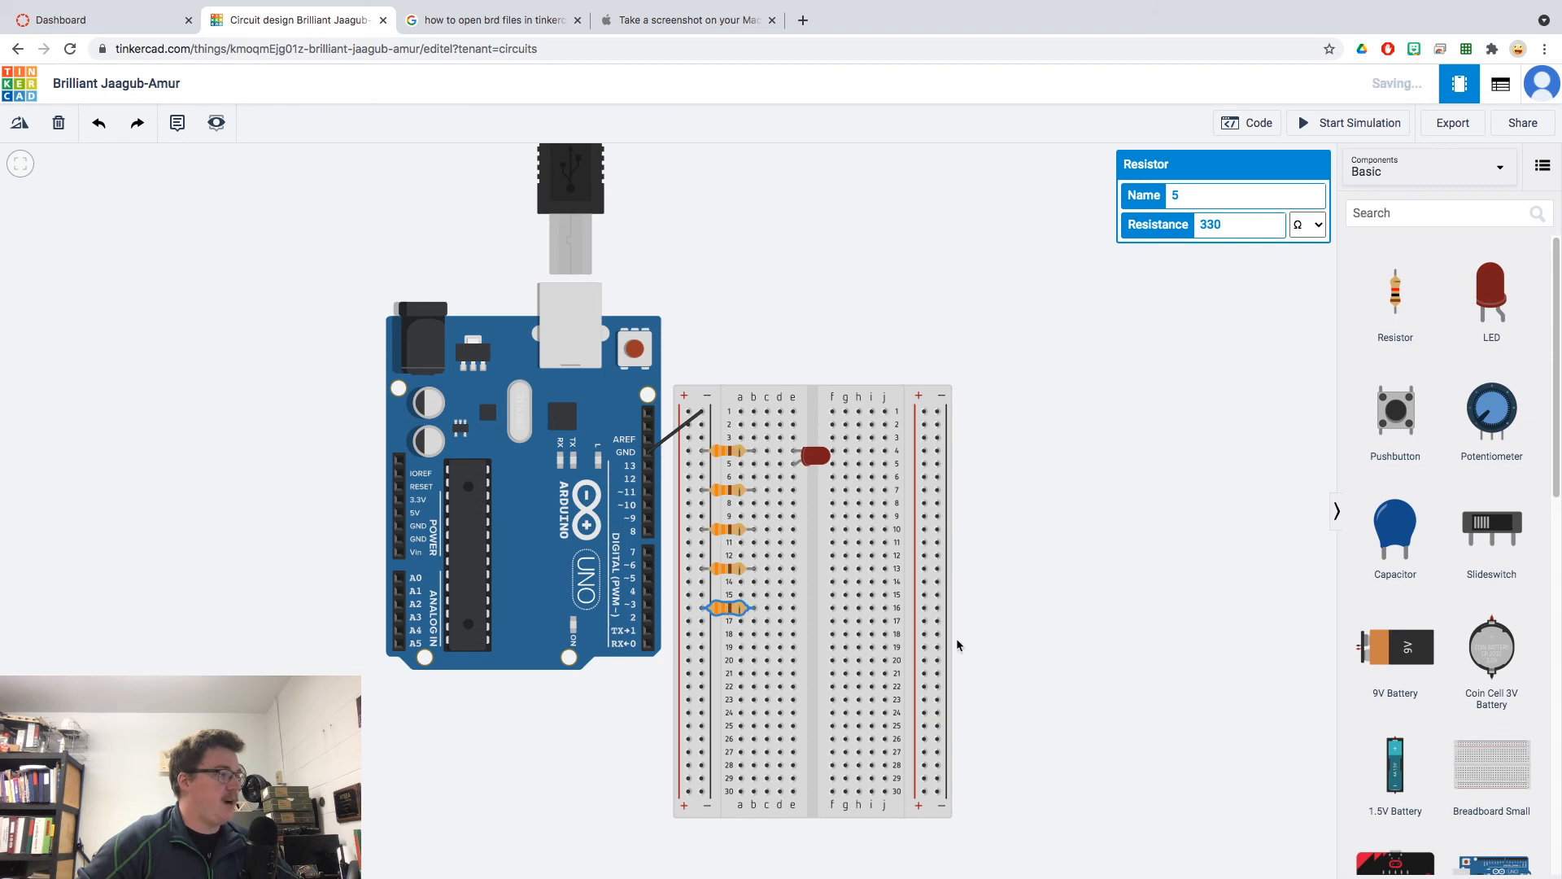
- Add four copies of the LED in column e at rows 7–8, 10–11, 13–14 and 16–17
scroll(974, 617, "up", 2)
left_click_drag(975, 614, 1263, 604)
scroll(1206, 574, "up", 5)
scroll(1210, 571, "down", 3)
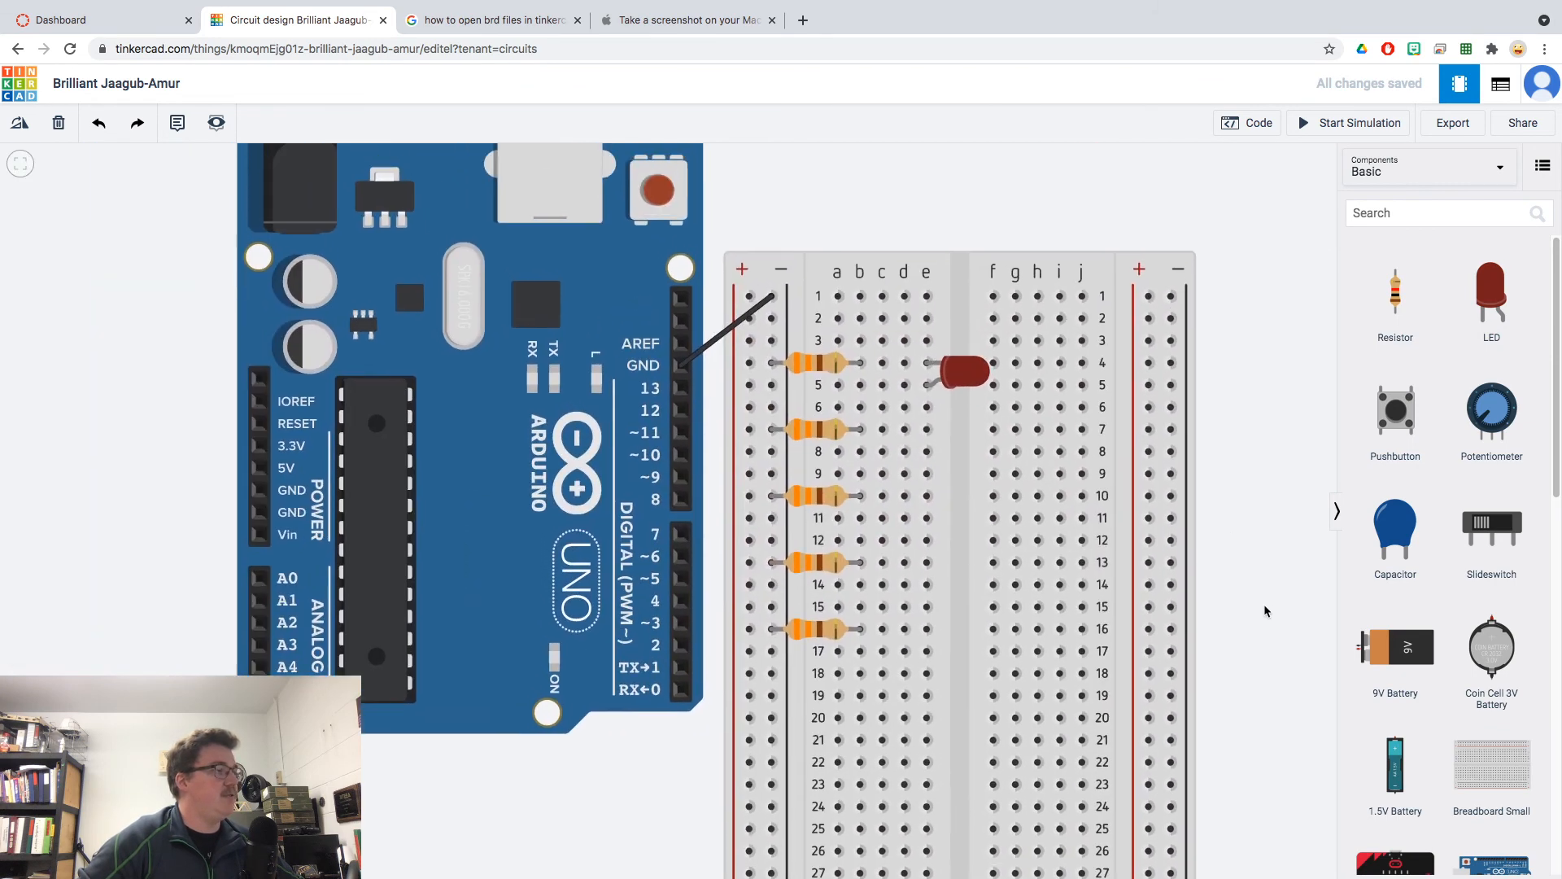
left_click(964, 371)
key("super+v")
left_click(925, 450)
key("super+v")
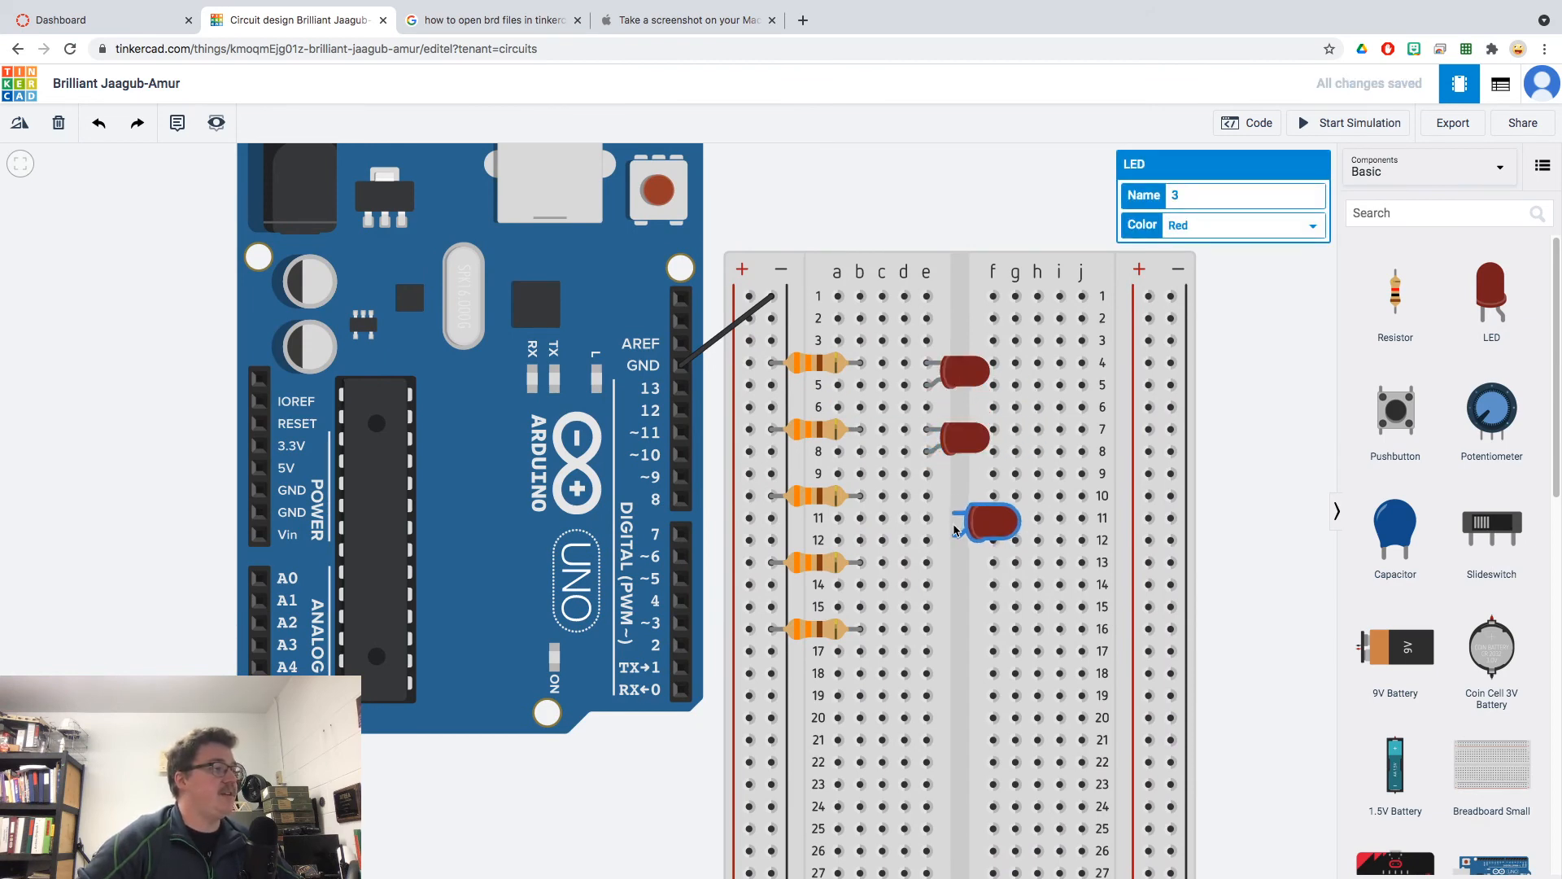
left_click(928, 519)
key("super+v")
left_click(932, 584)
key("super+v")
left_click(932, 651)
- Set the LED at row 7 to green and the LED at row 10 to yellow
left_click(983, 435)
left_click(1229, 232)
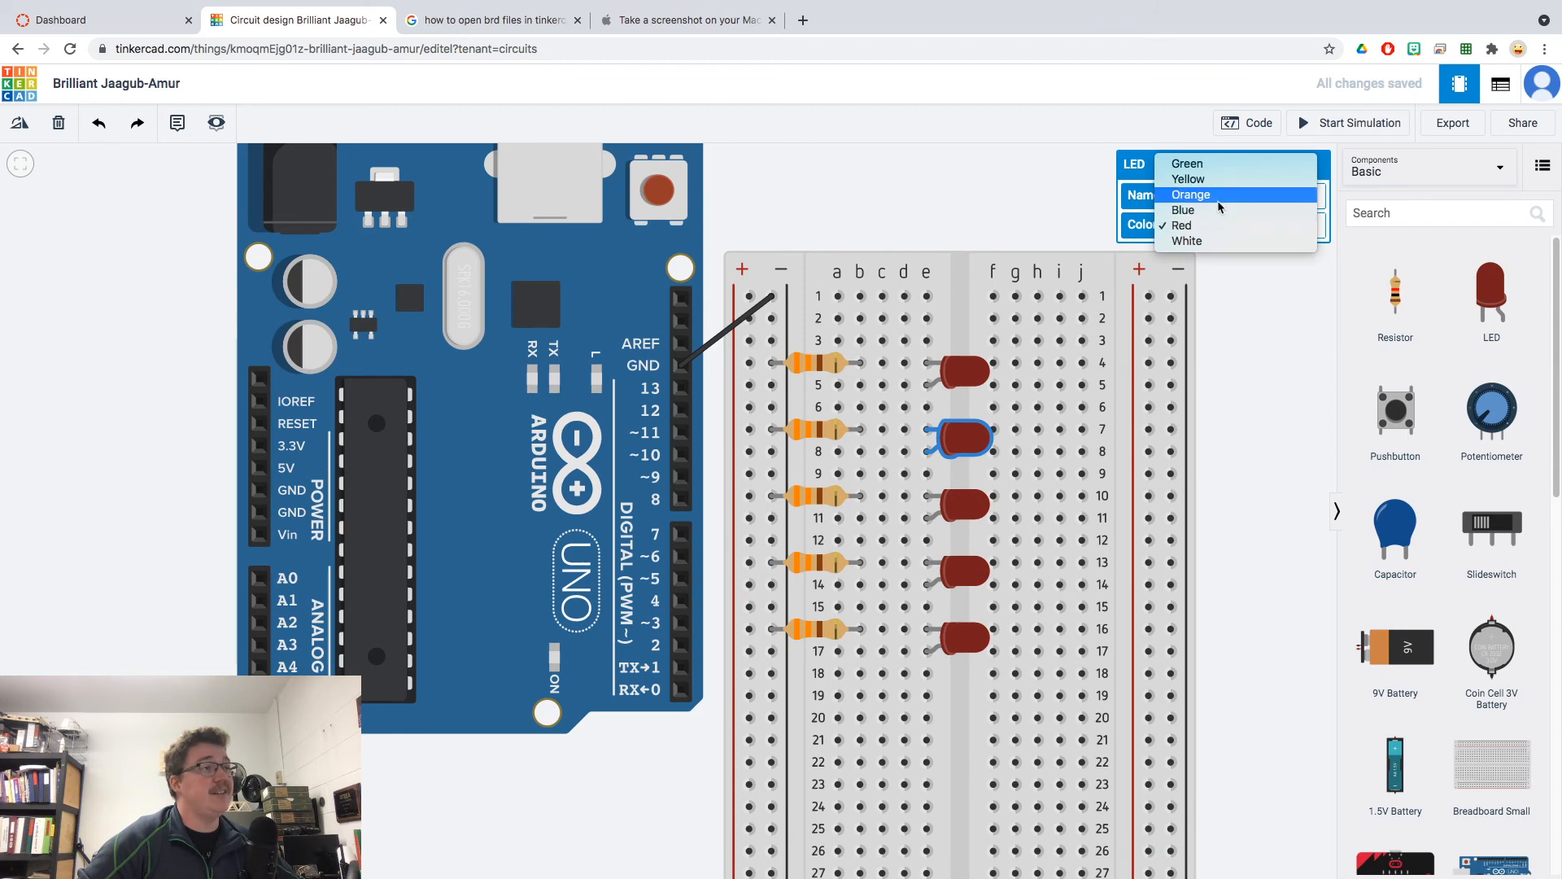
left_click(1212, 164)
left_click(987, 502)
left_click(1192, 226)
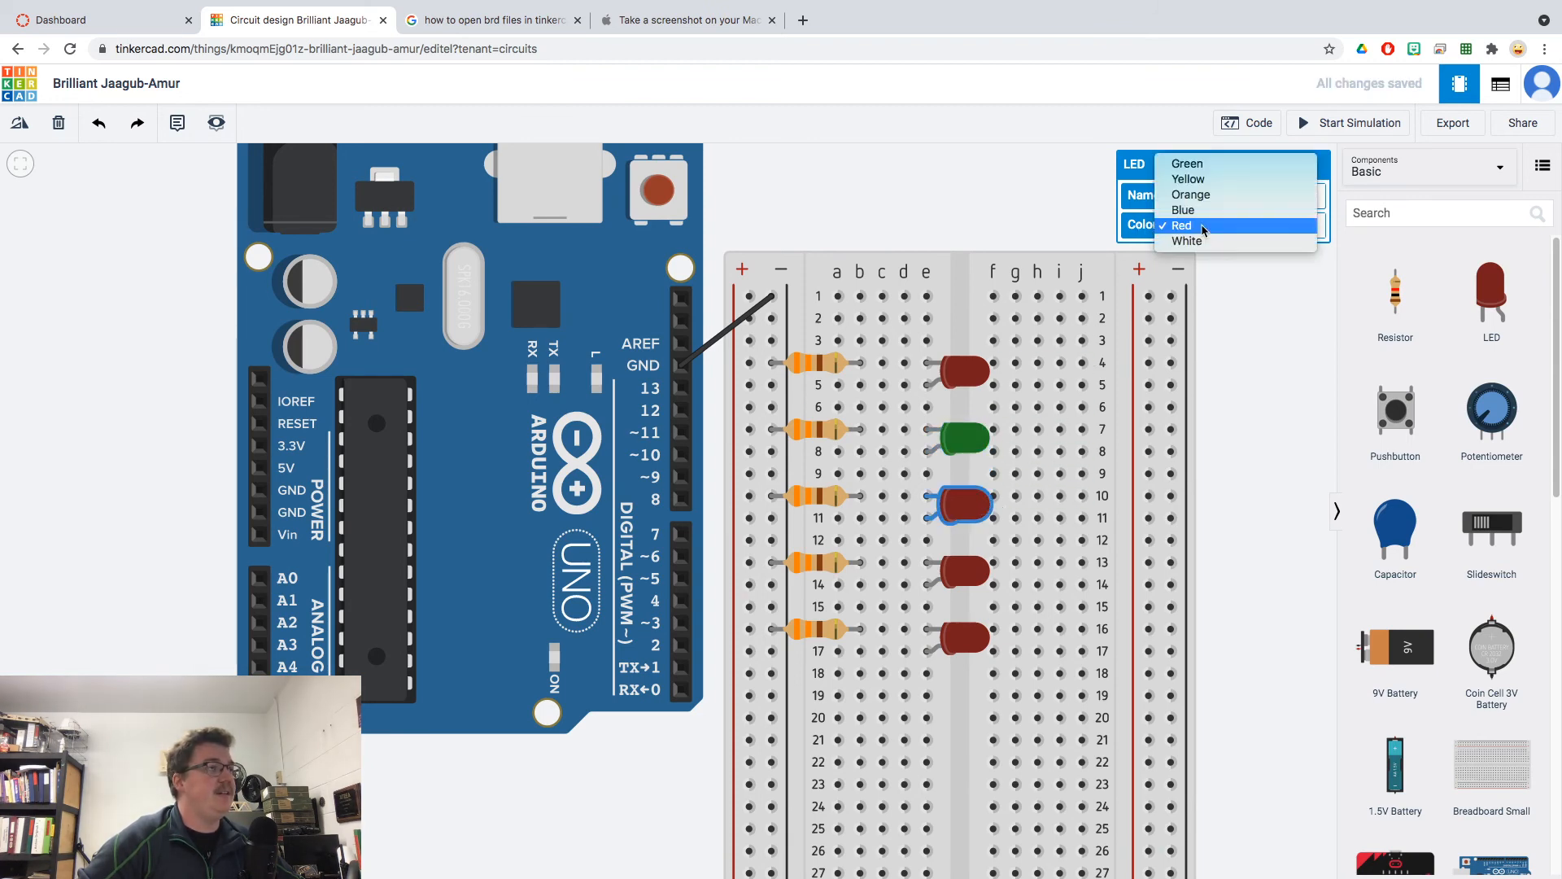
left_click(1193, 179)
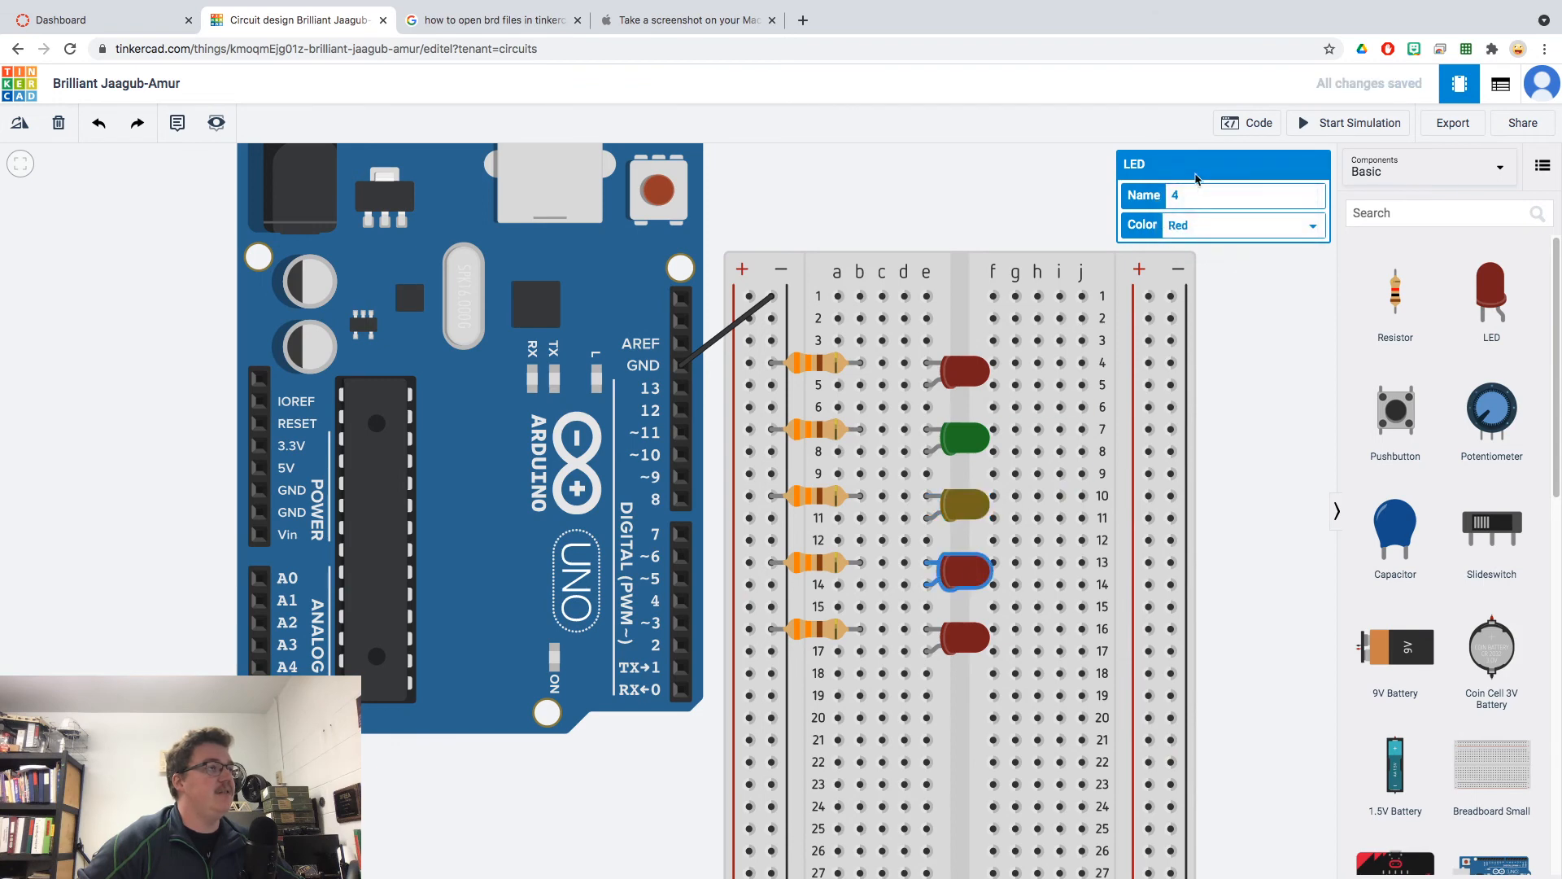
- Set the LED at row 13 to blue and the LED at row 16 to white
left_click(1212, 226)
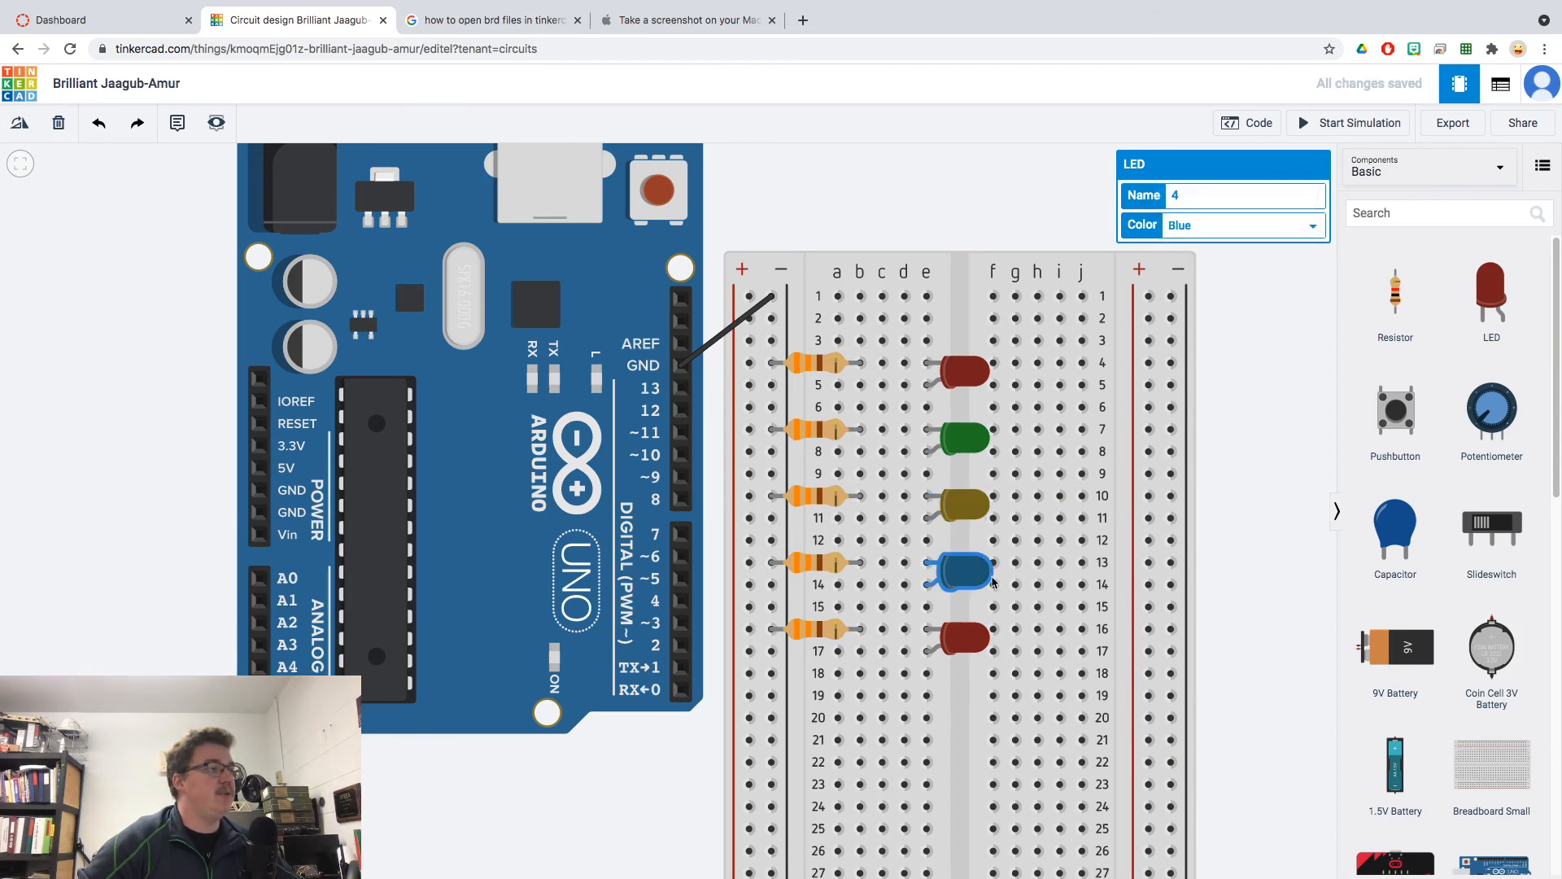
left_click(964, 637)
left_click(1213, 226)
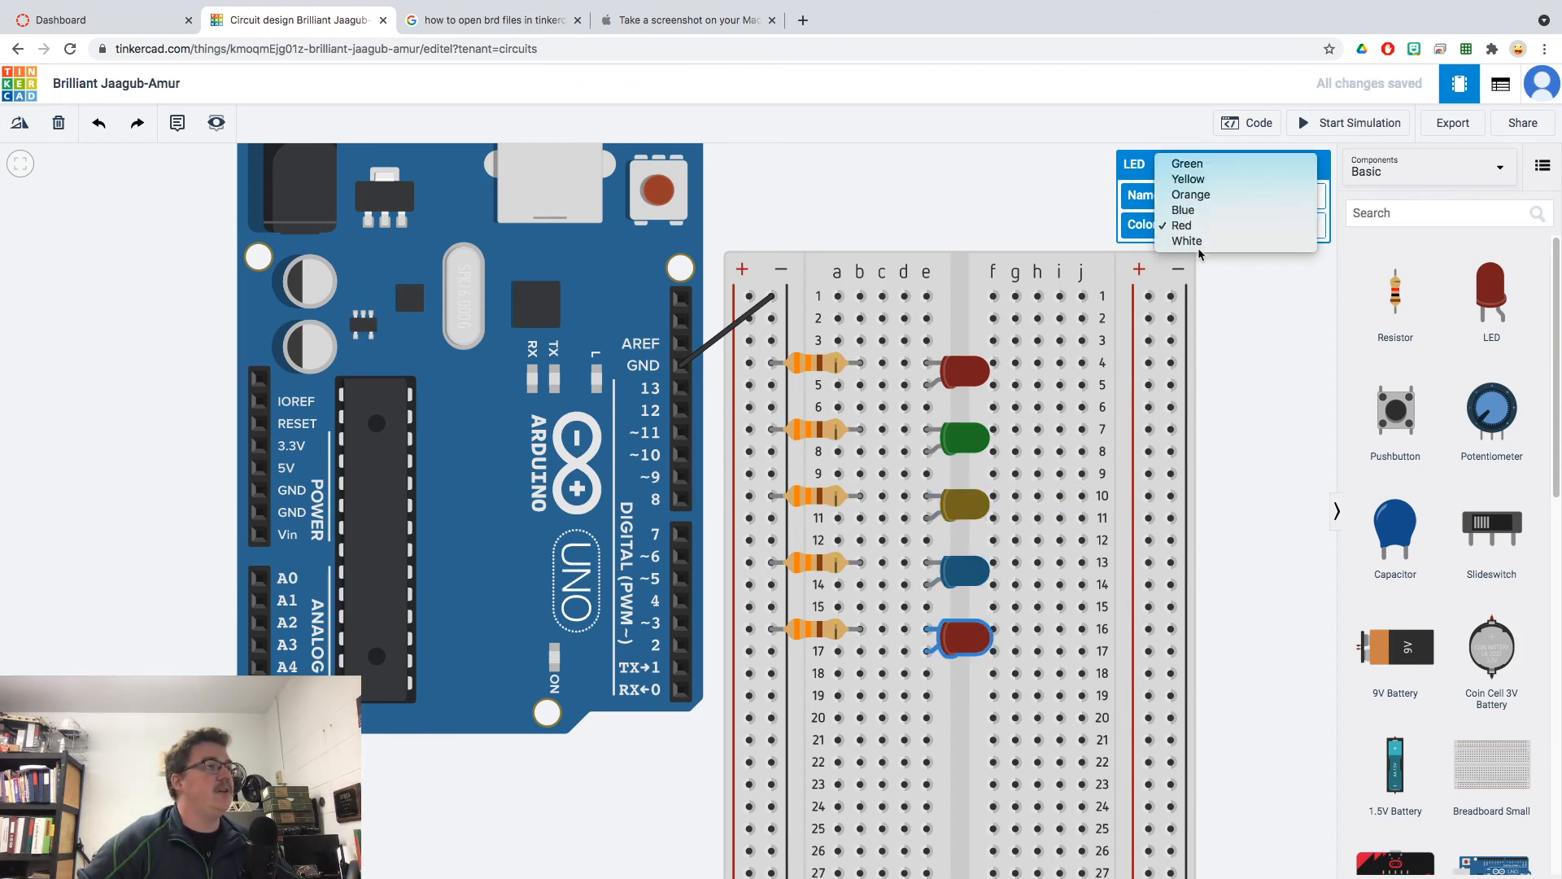
left_click(1208, 241)
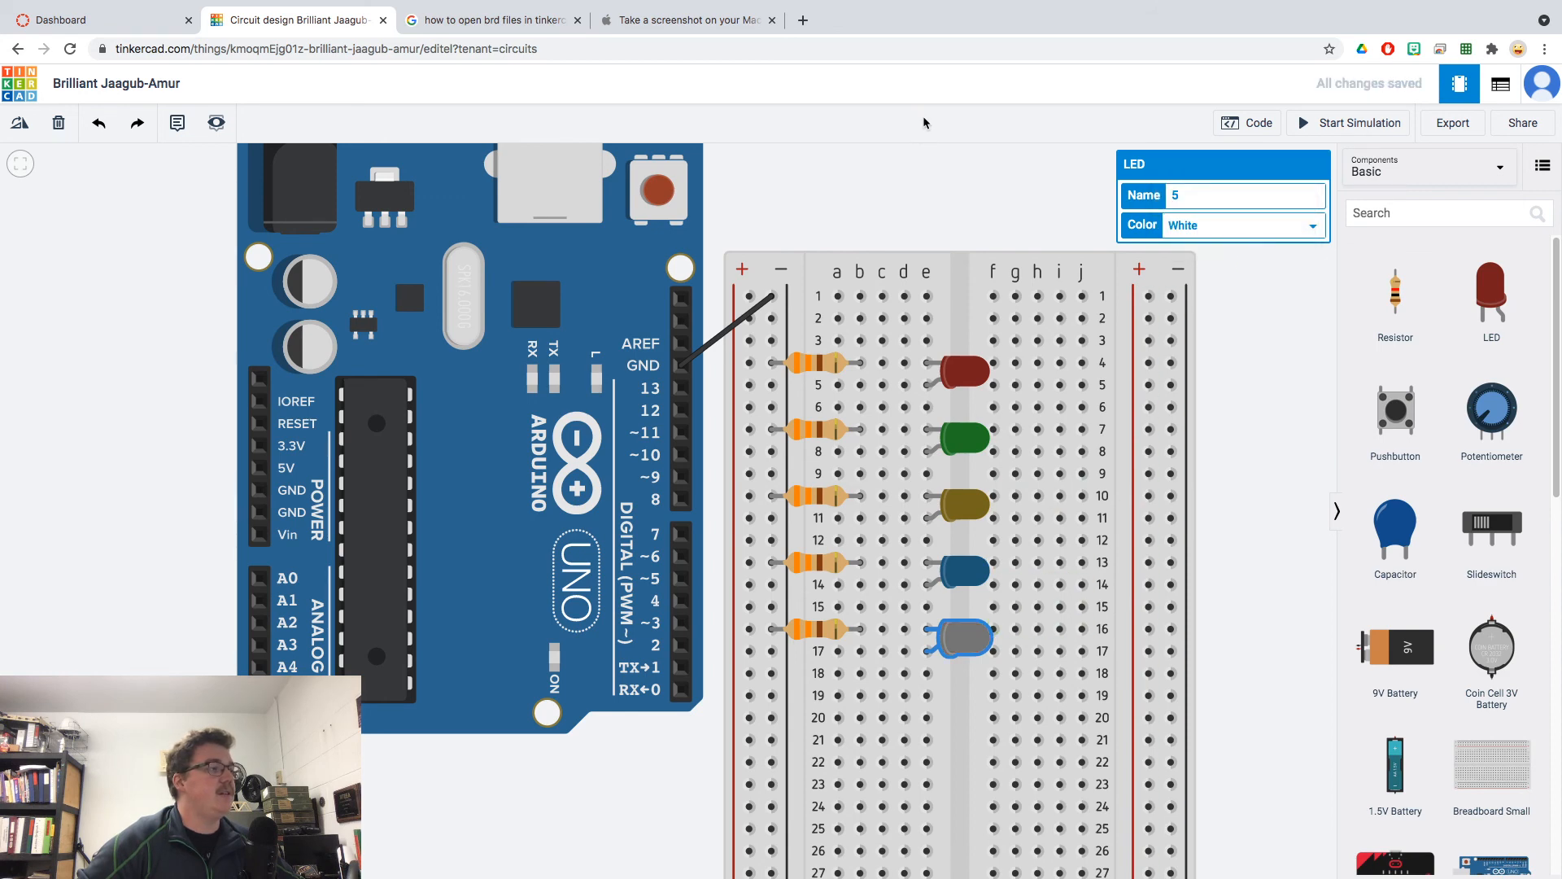
left_click(932, 153)
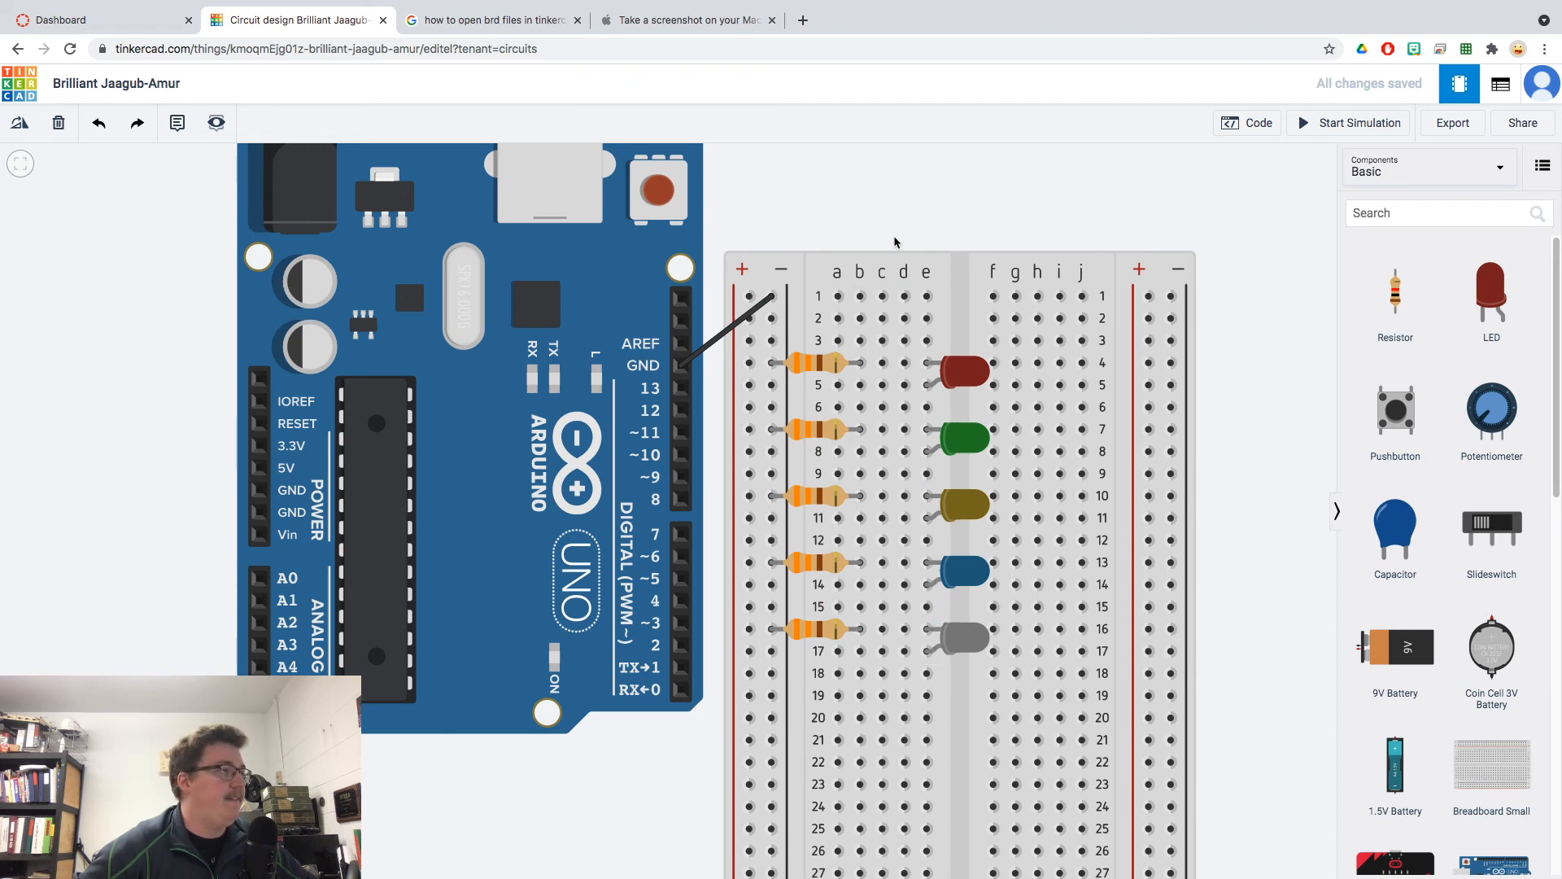
- Wire hole a5 to Arduino pin 12, a8 to pin 11 and a11 to pin 10
left_click(838, 387)
left_click(682, 410)
left_click(838, 453)
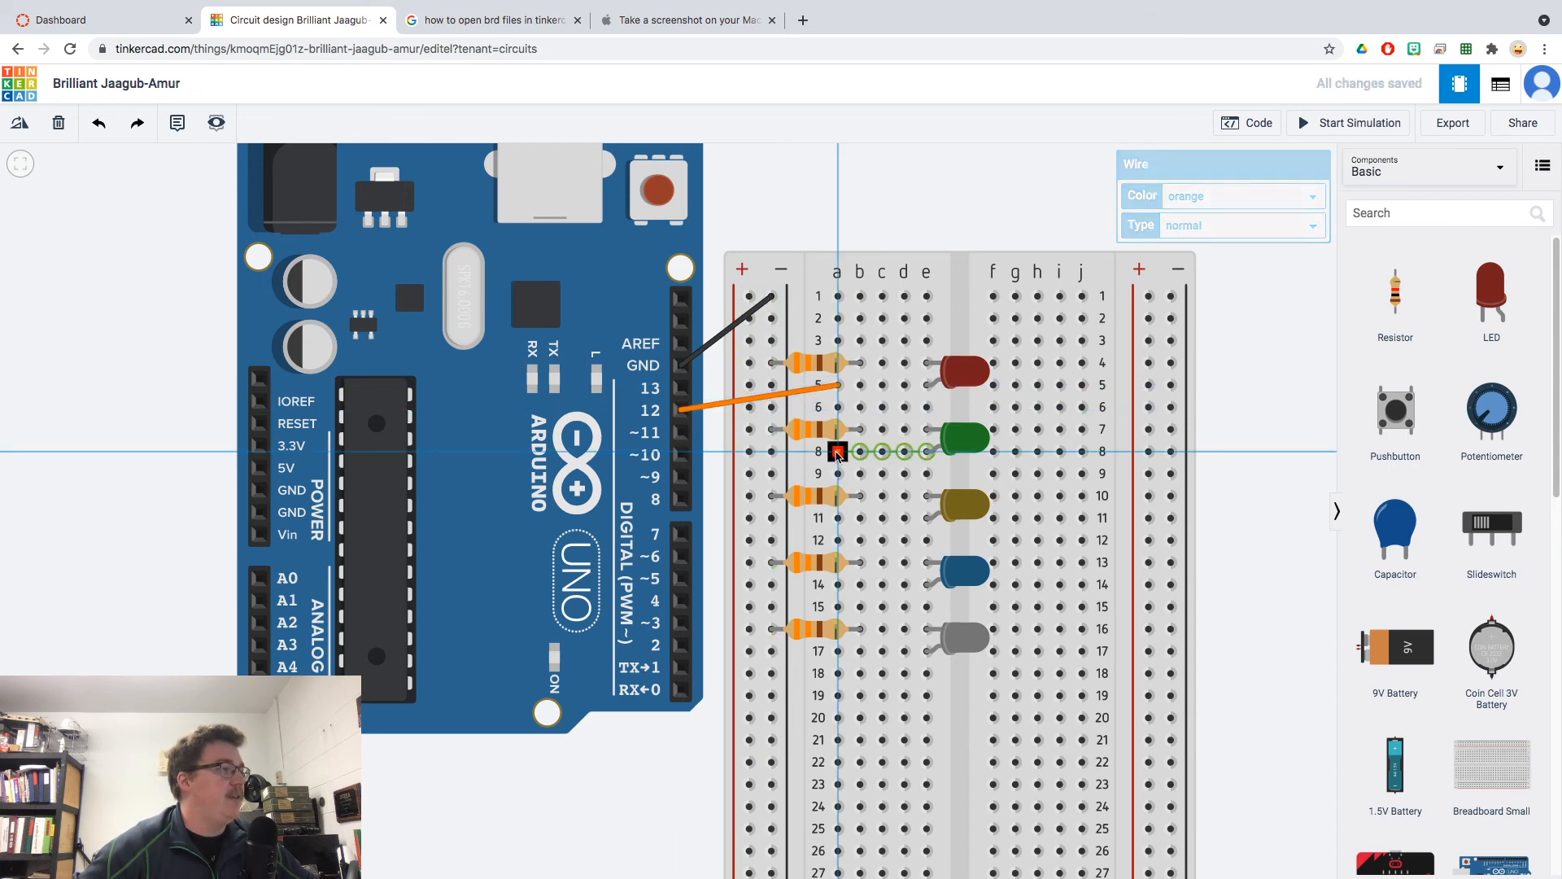
left_click(682, 433)
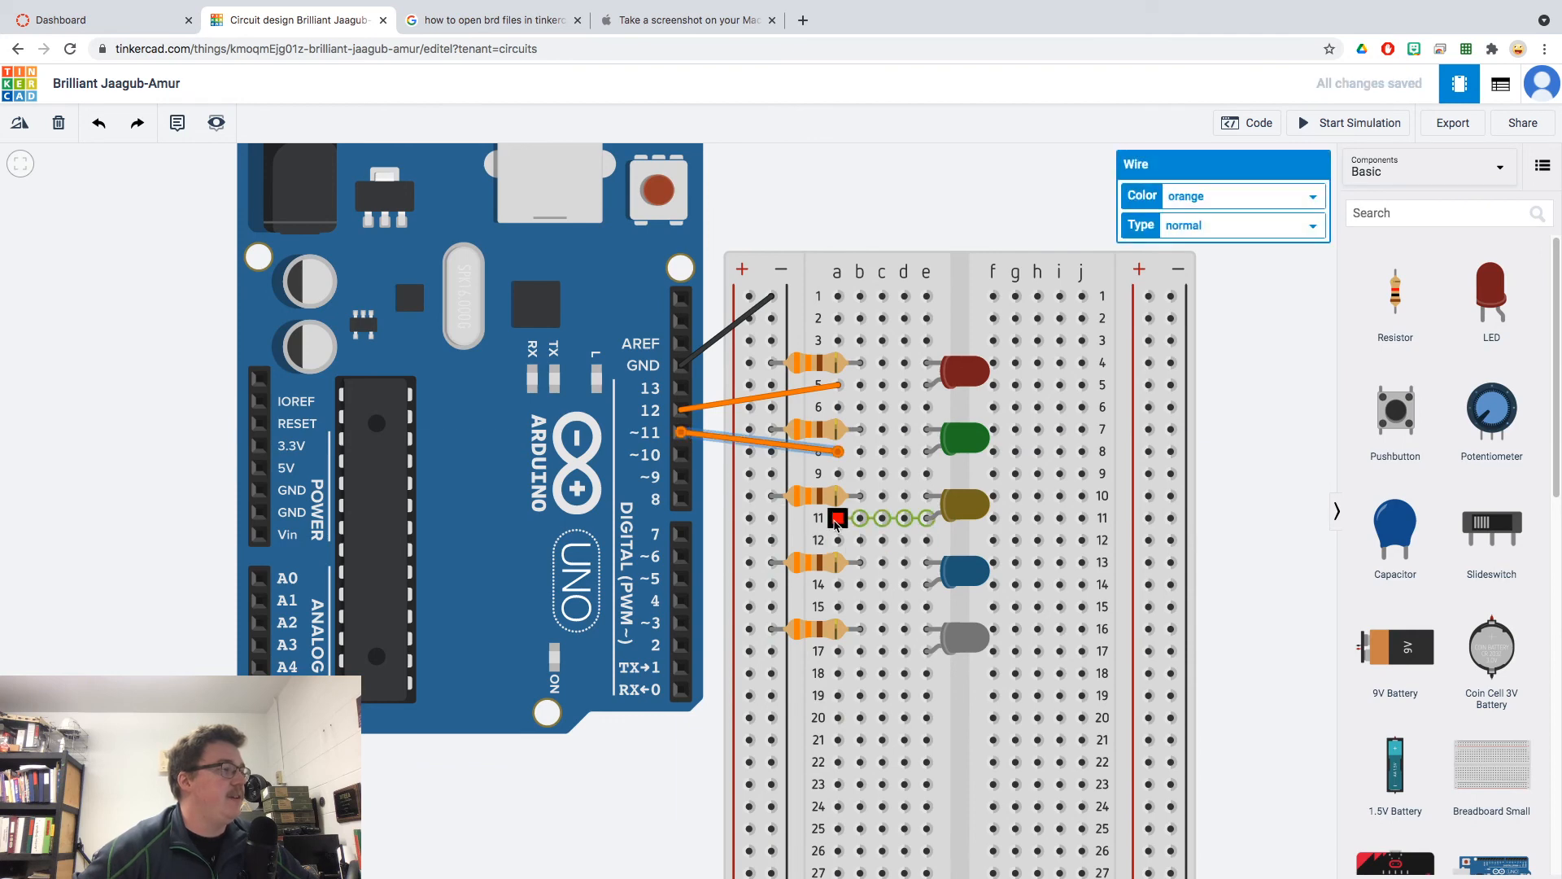
left_click(838, 518)
left_click(683, 456)
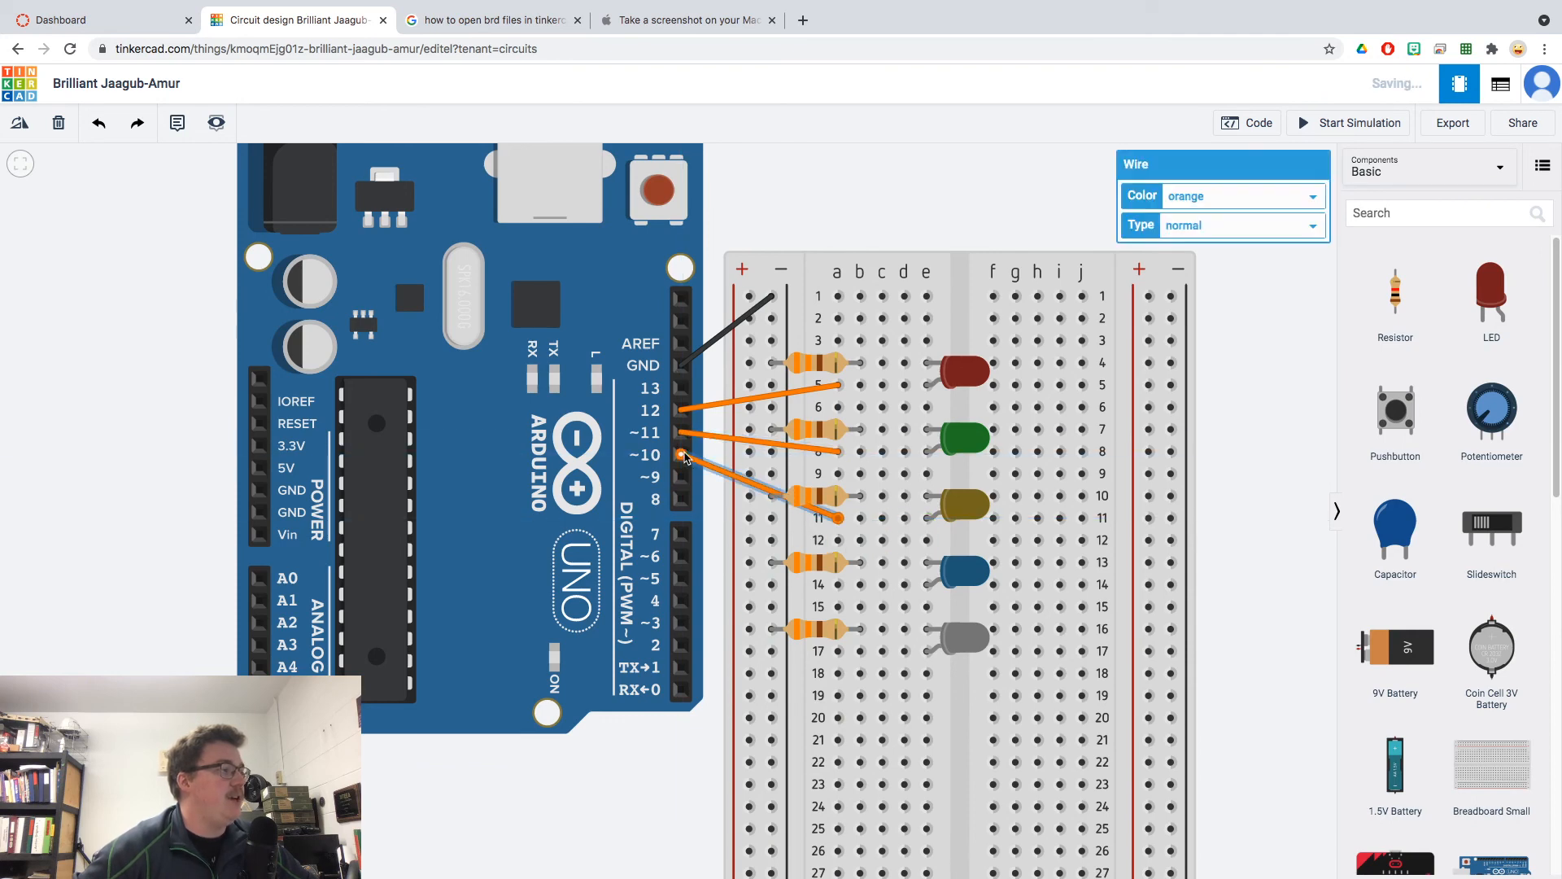
- Wire hole a14 to Arduino pin 9 and hole a17 to pin 8
left_click(838, 585)
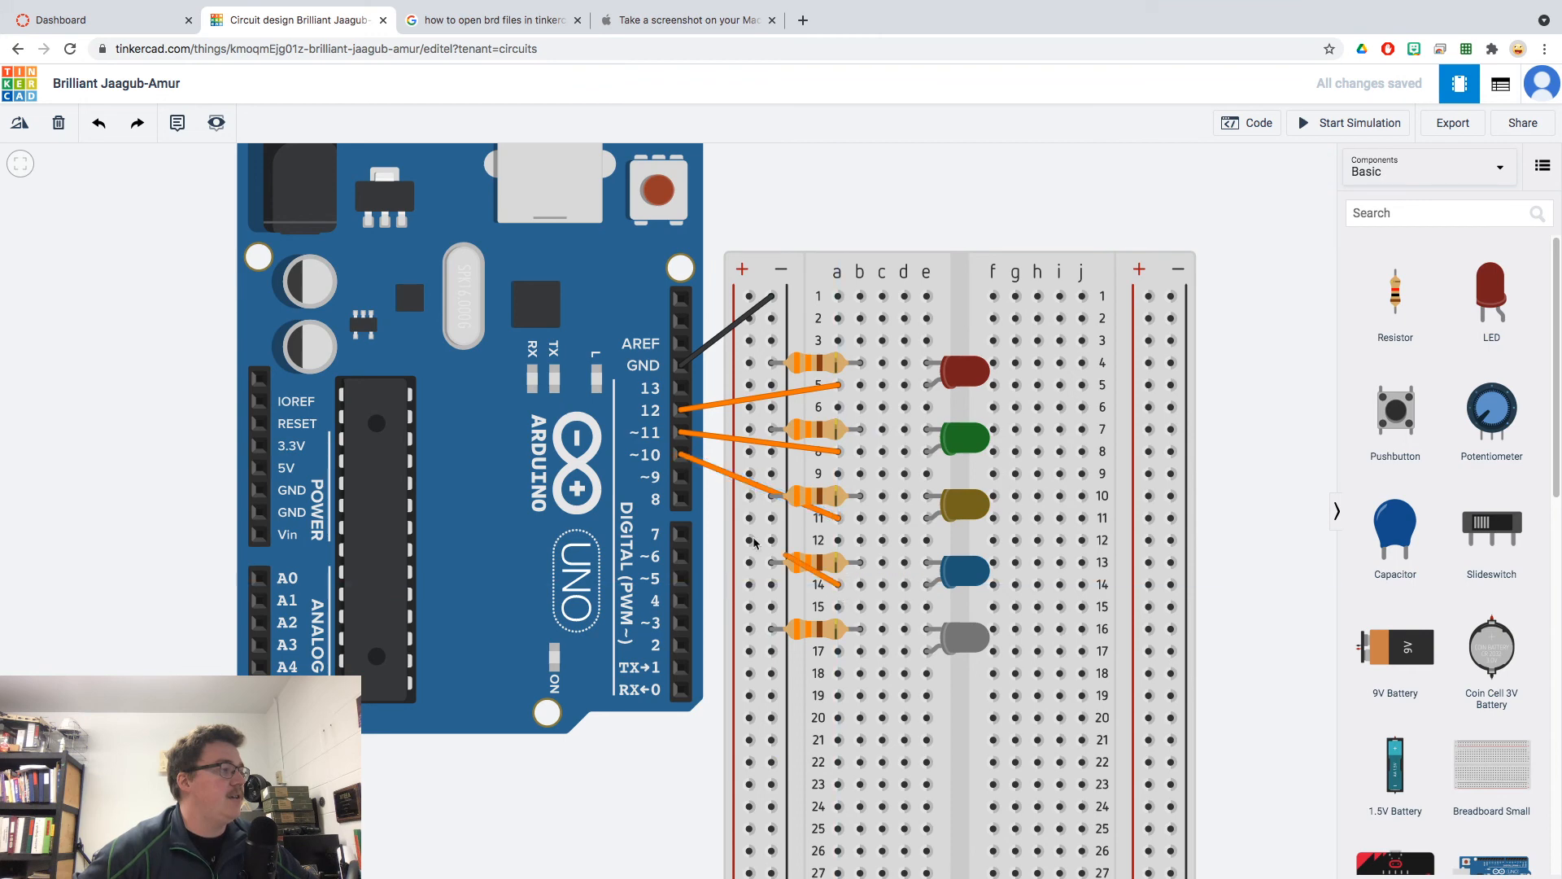
left_click(682, 477)
left_click(838, 651)
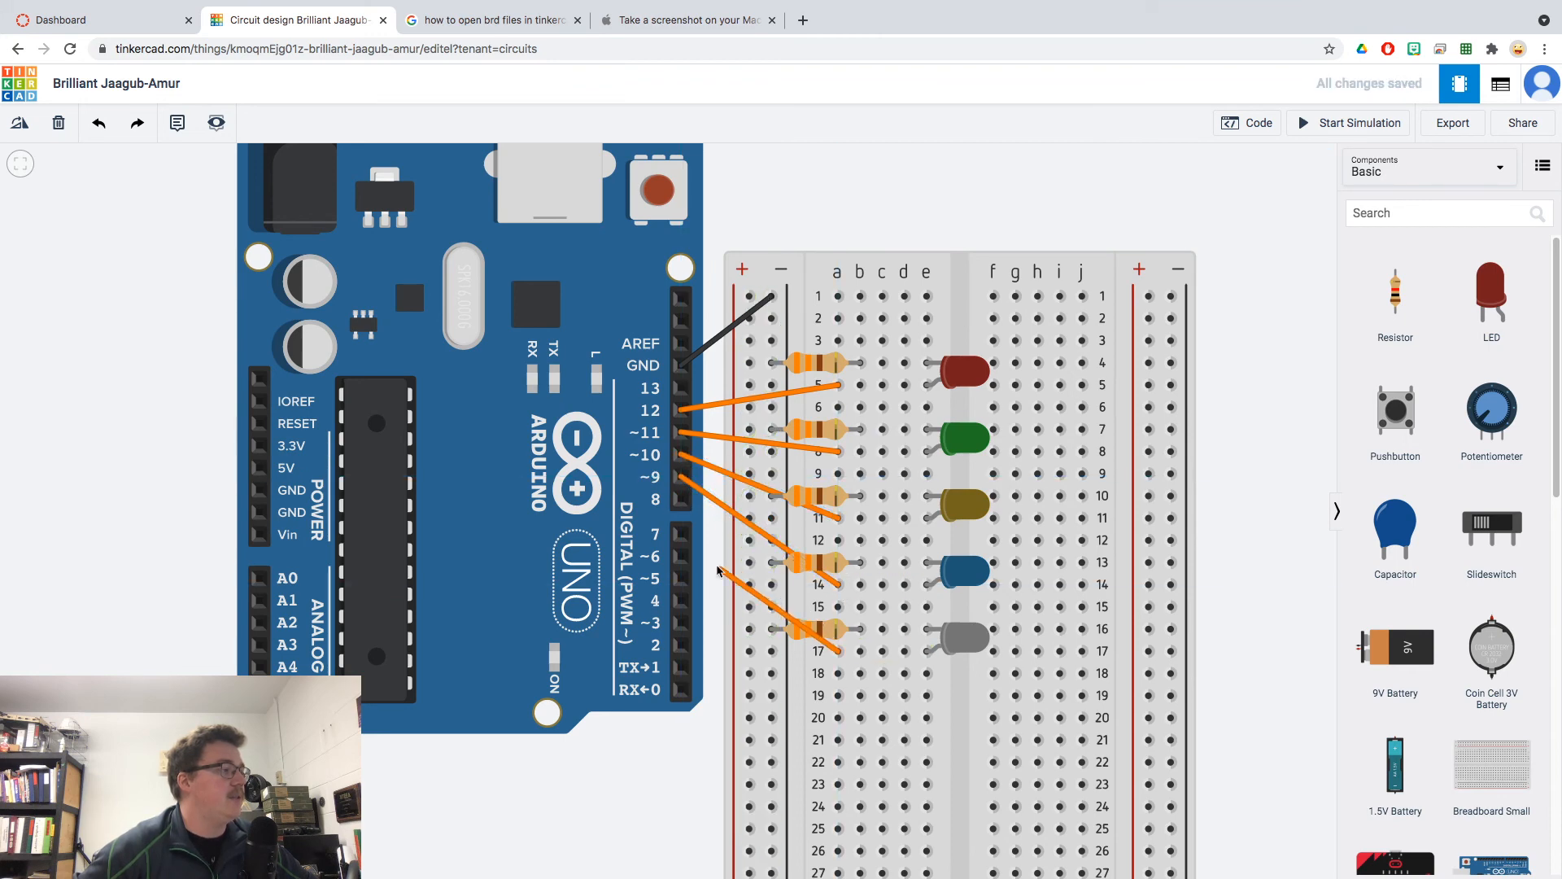
left_click(682, 499)
- Color the pin 12 wire red, the pin 11 wire green and the pin 10 wire yellow
left_click(783, 395)
left_click(1200, 198)
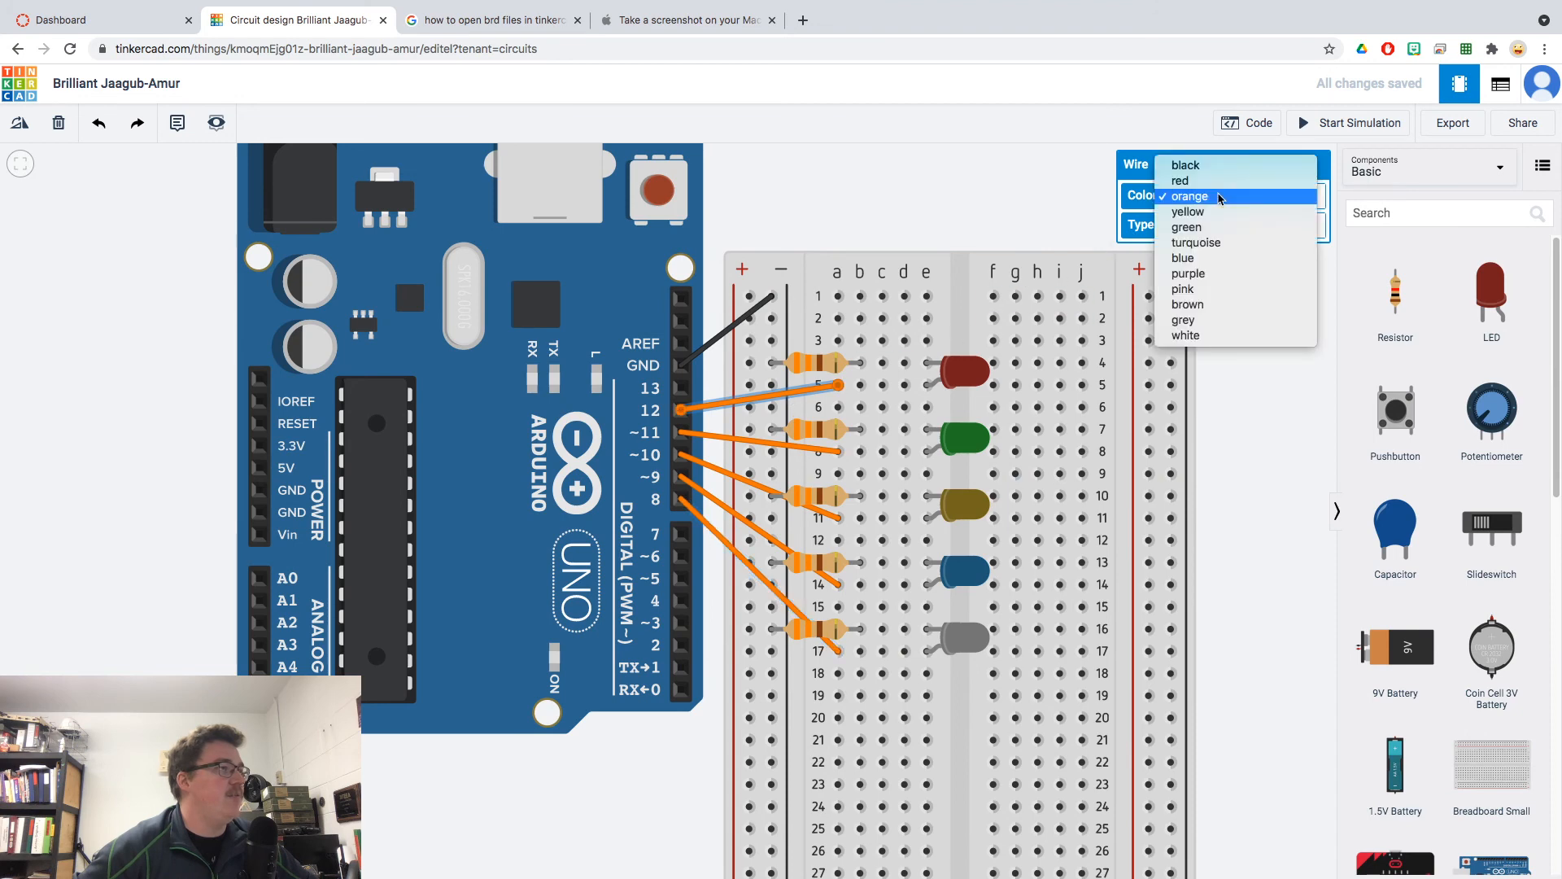
left_click(1204, 181)
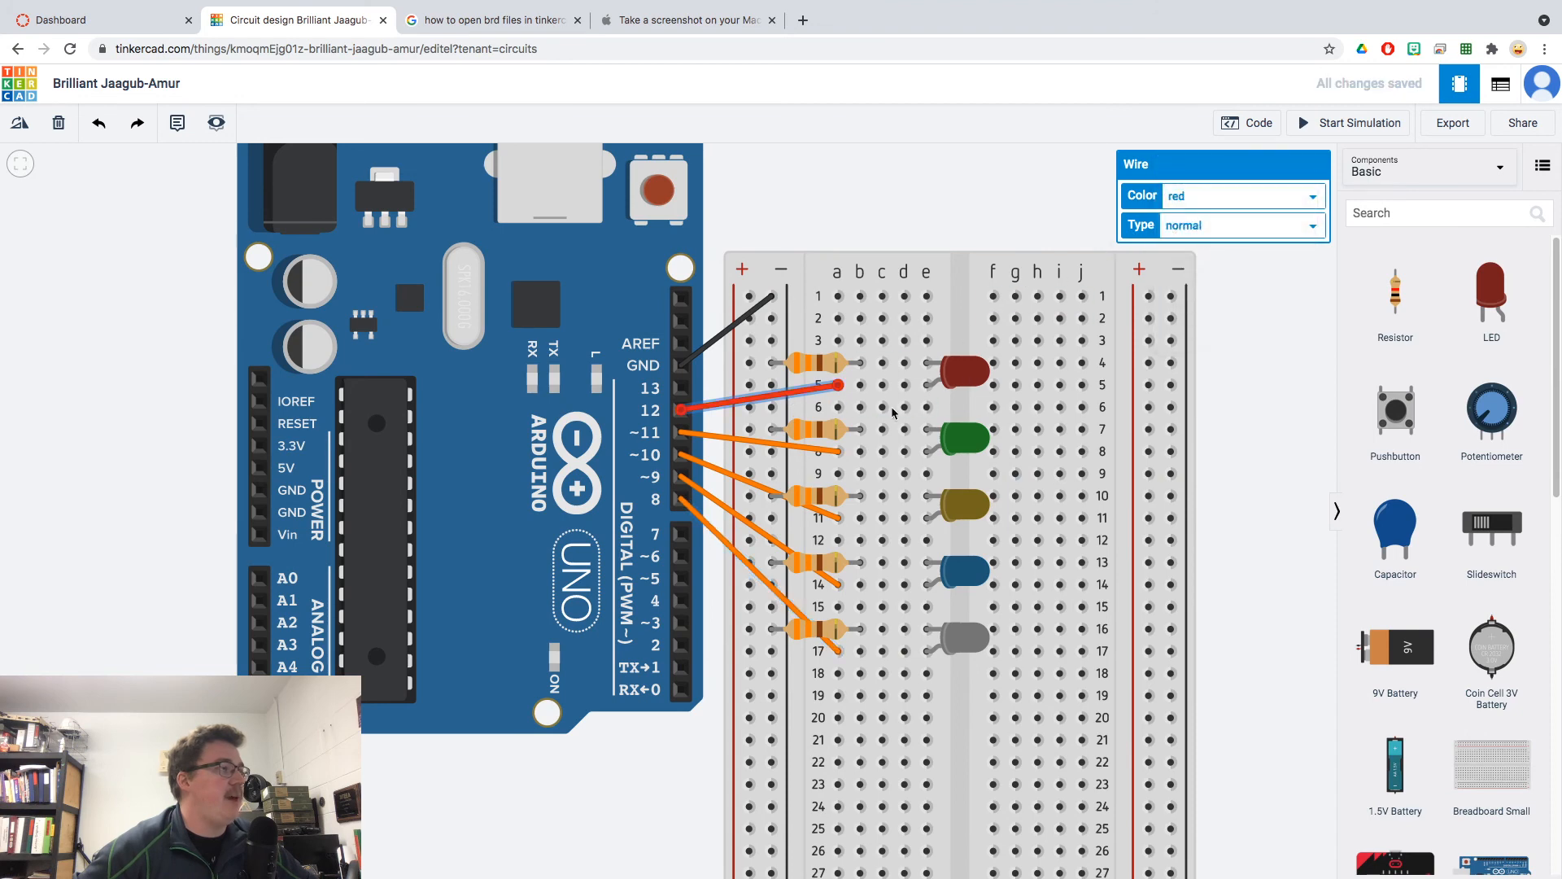
left_click(781, 444)
left_click(1214, 202)
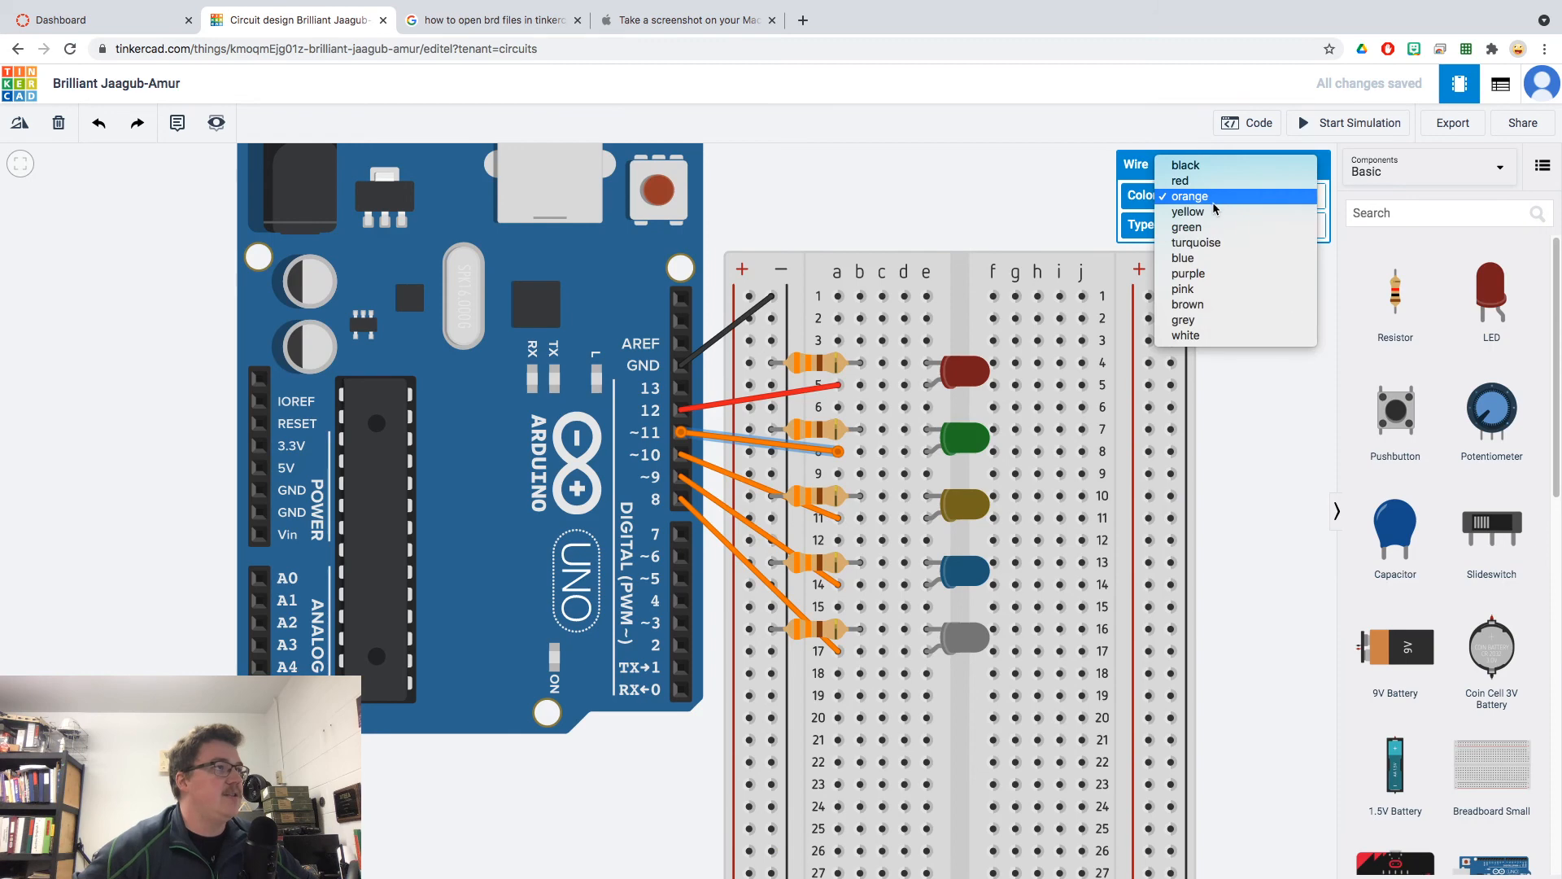
left_click(1209, 233)
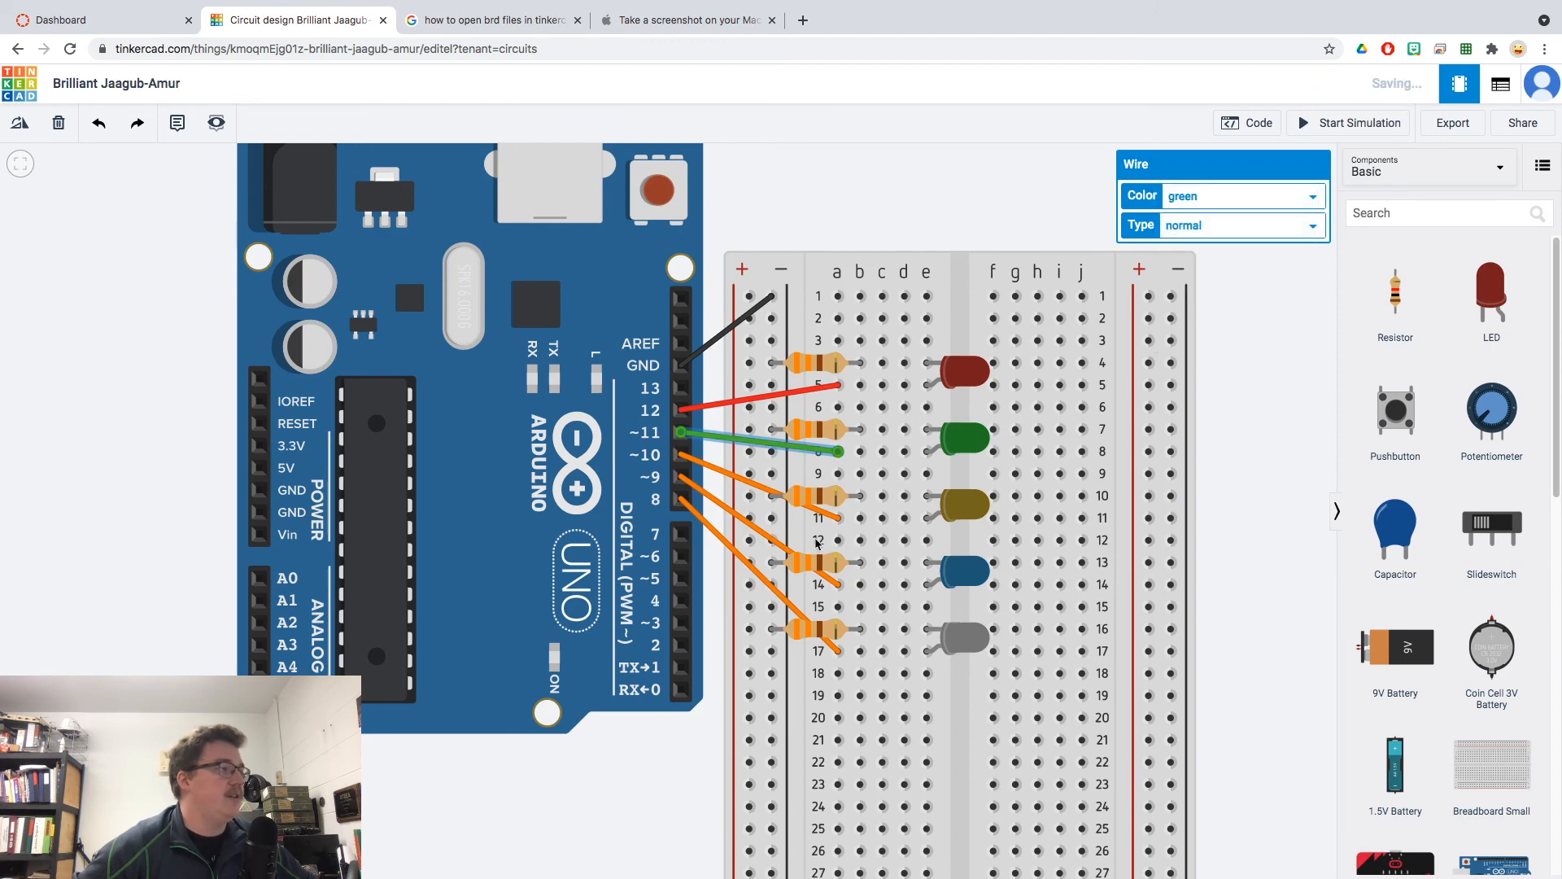
left_click(834, 513)
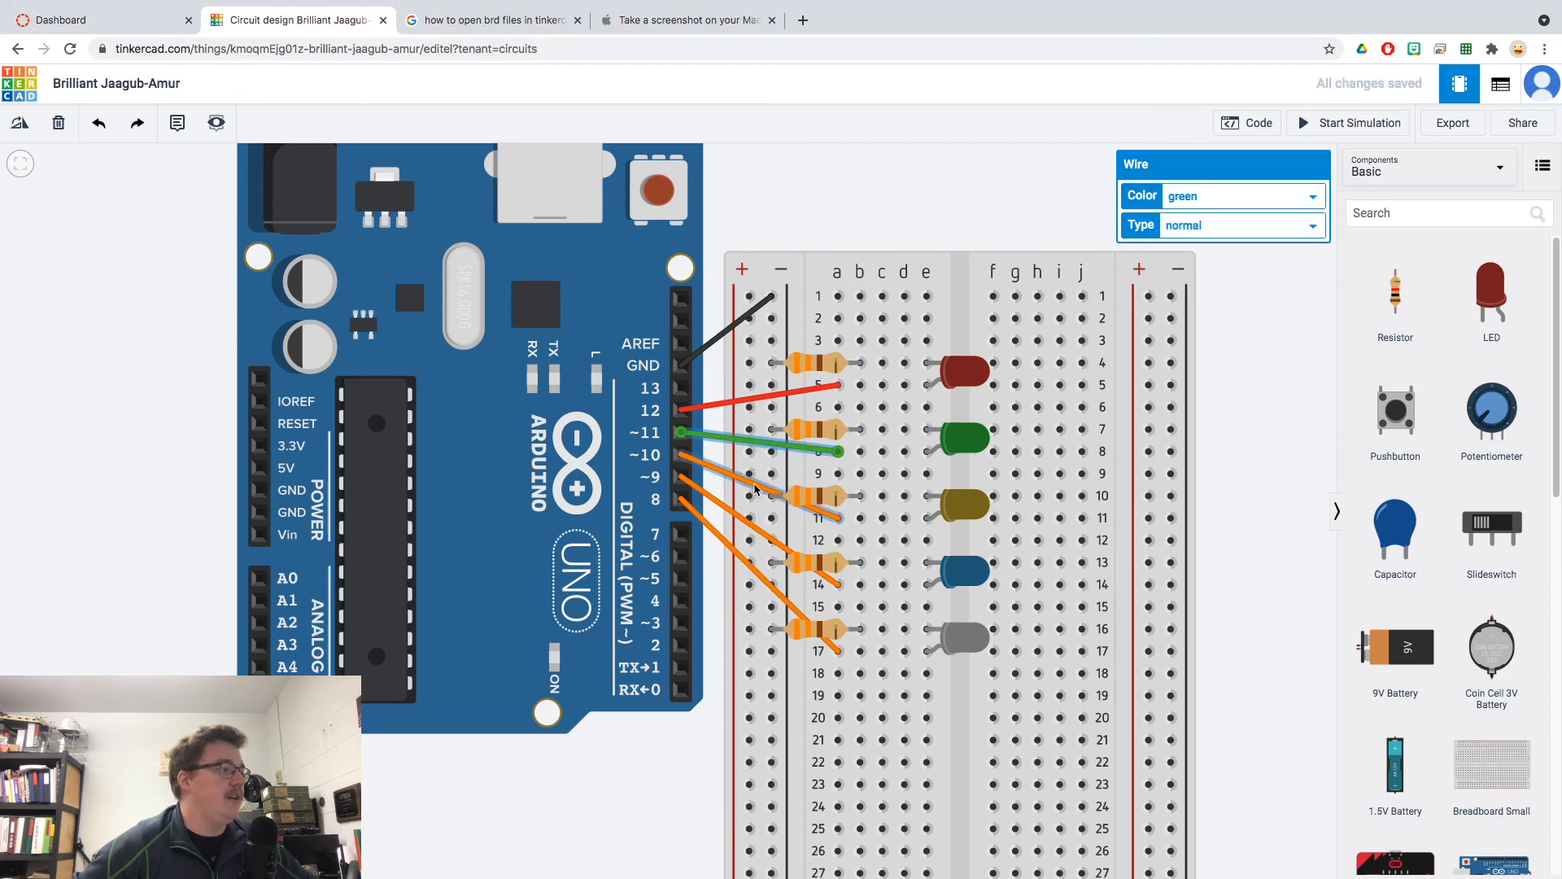
left_click(1220, 197)
left_click(1209, 217)
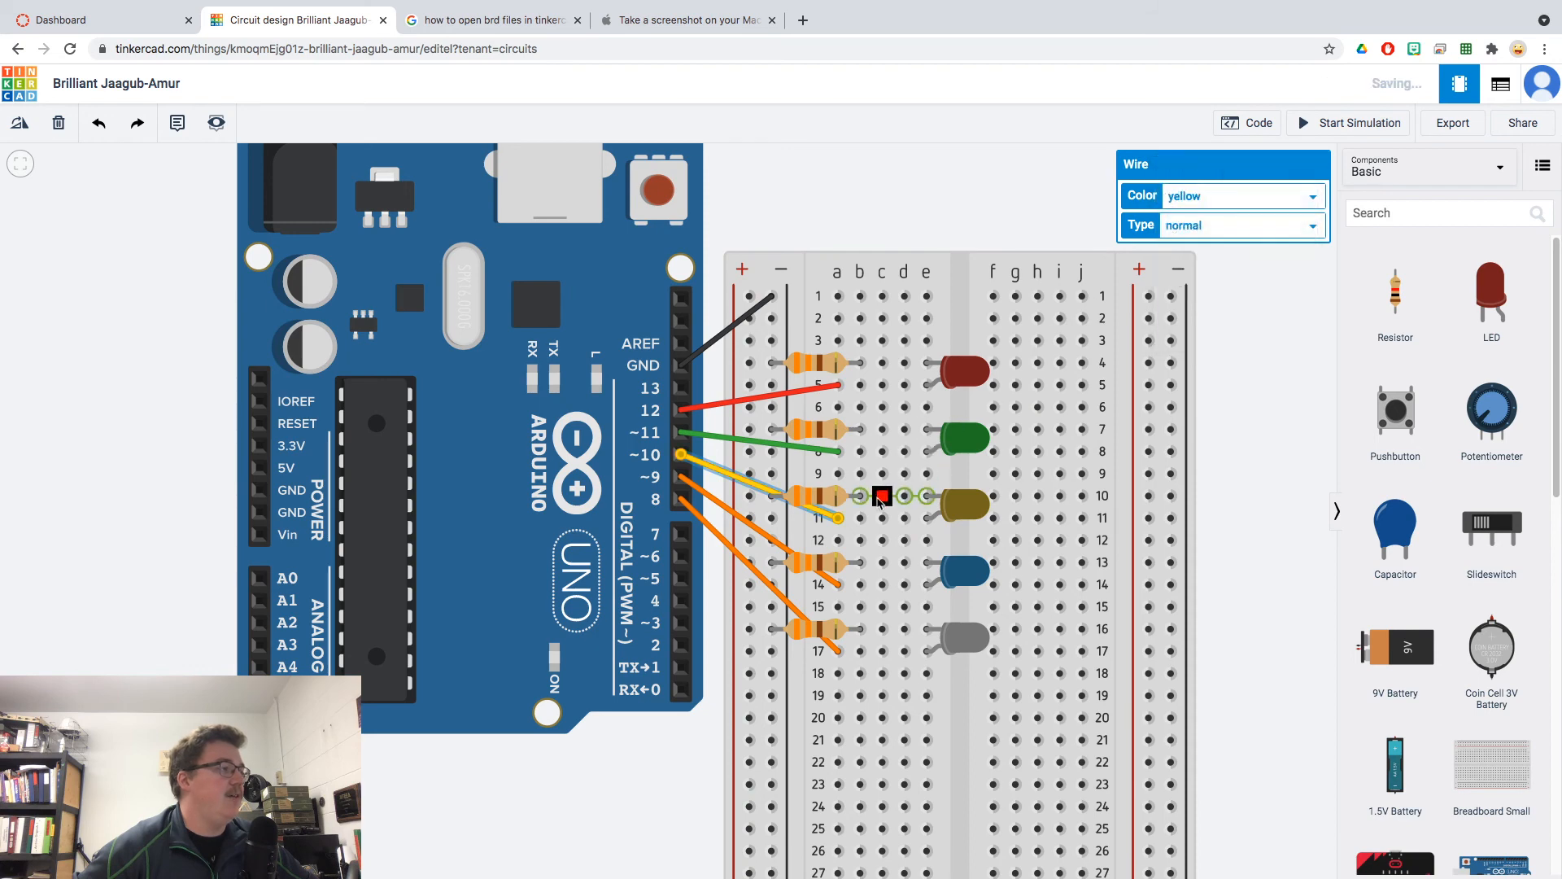
- Color the pin 9 wire blue and the pin 8 wire white
left_click(770, 537)
left_click(1286, 200)
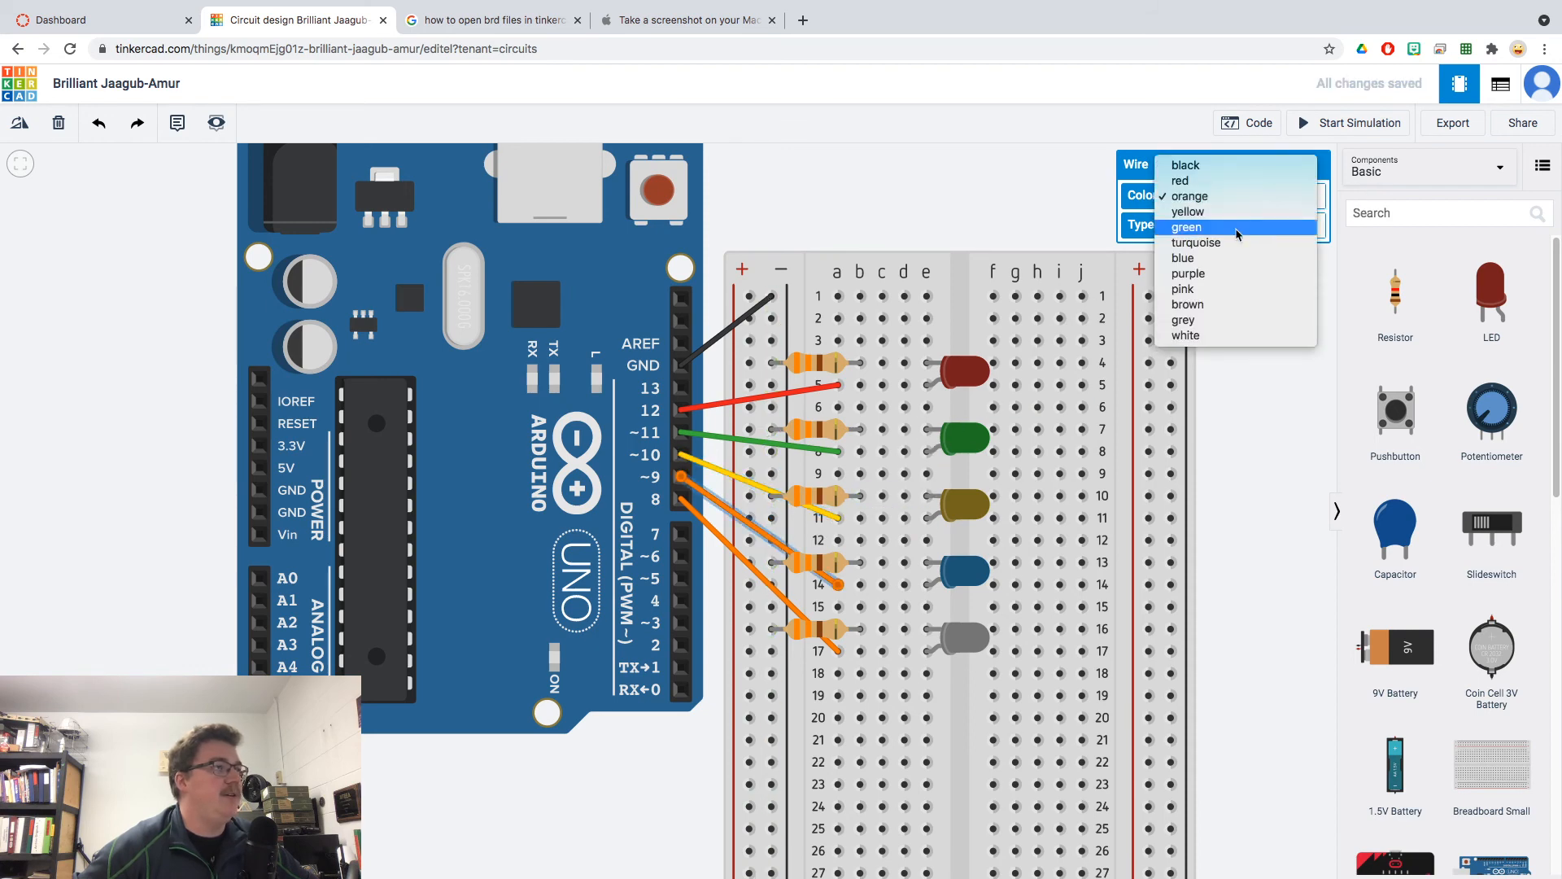
left_click(1209, 274)
left_click(1210, 195)
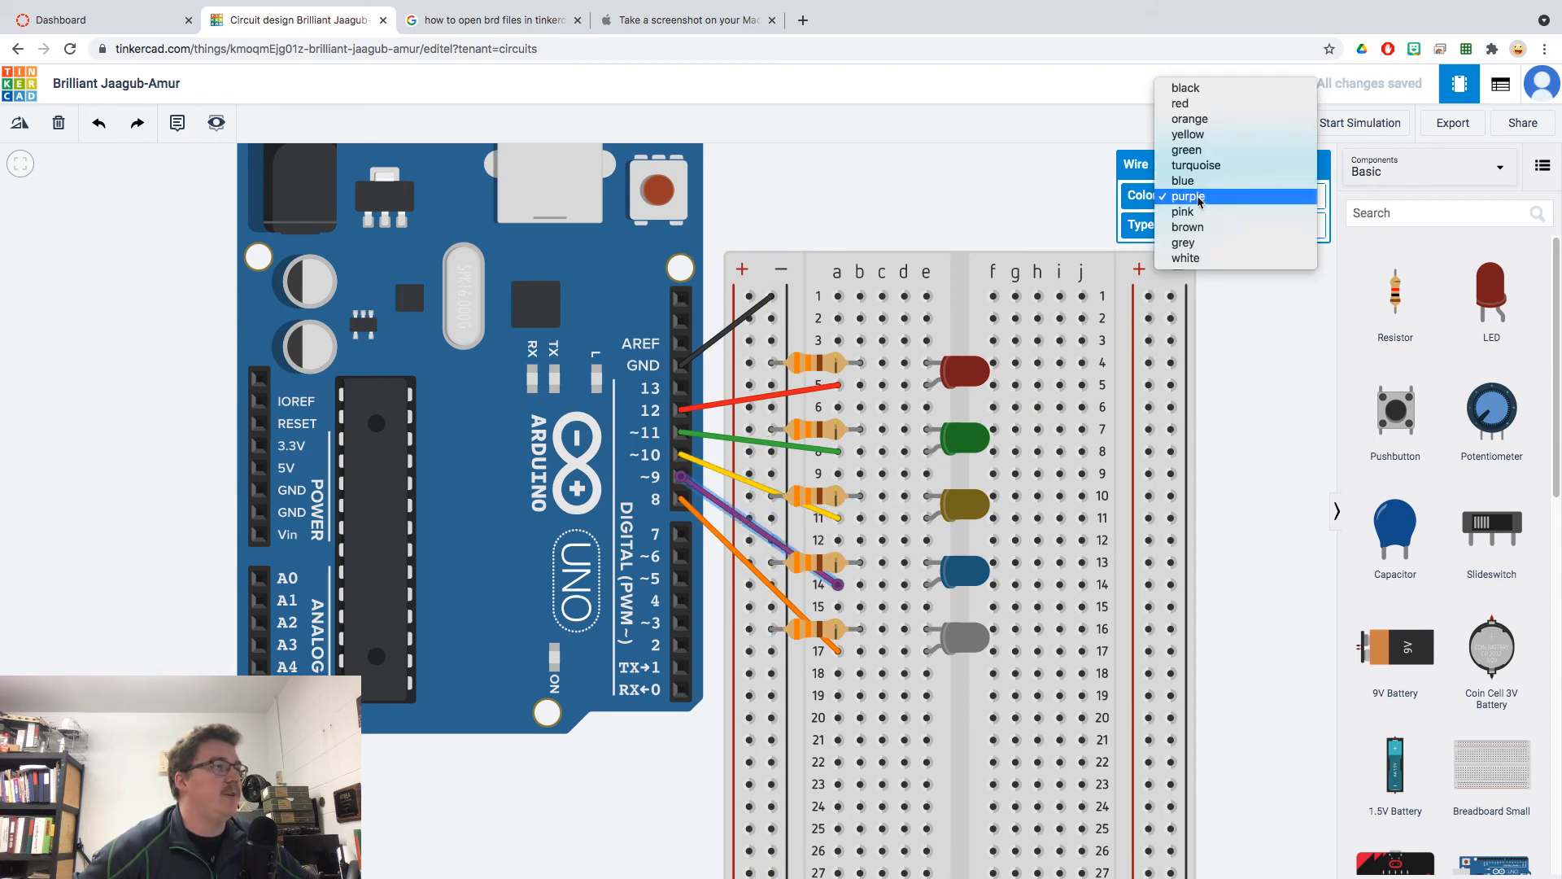
left_click(1209, 182)
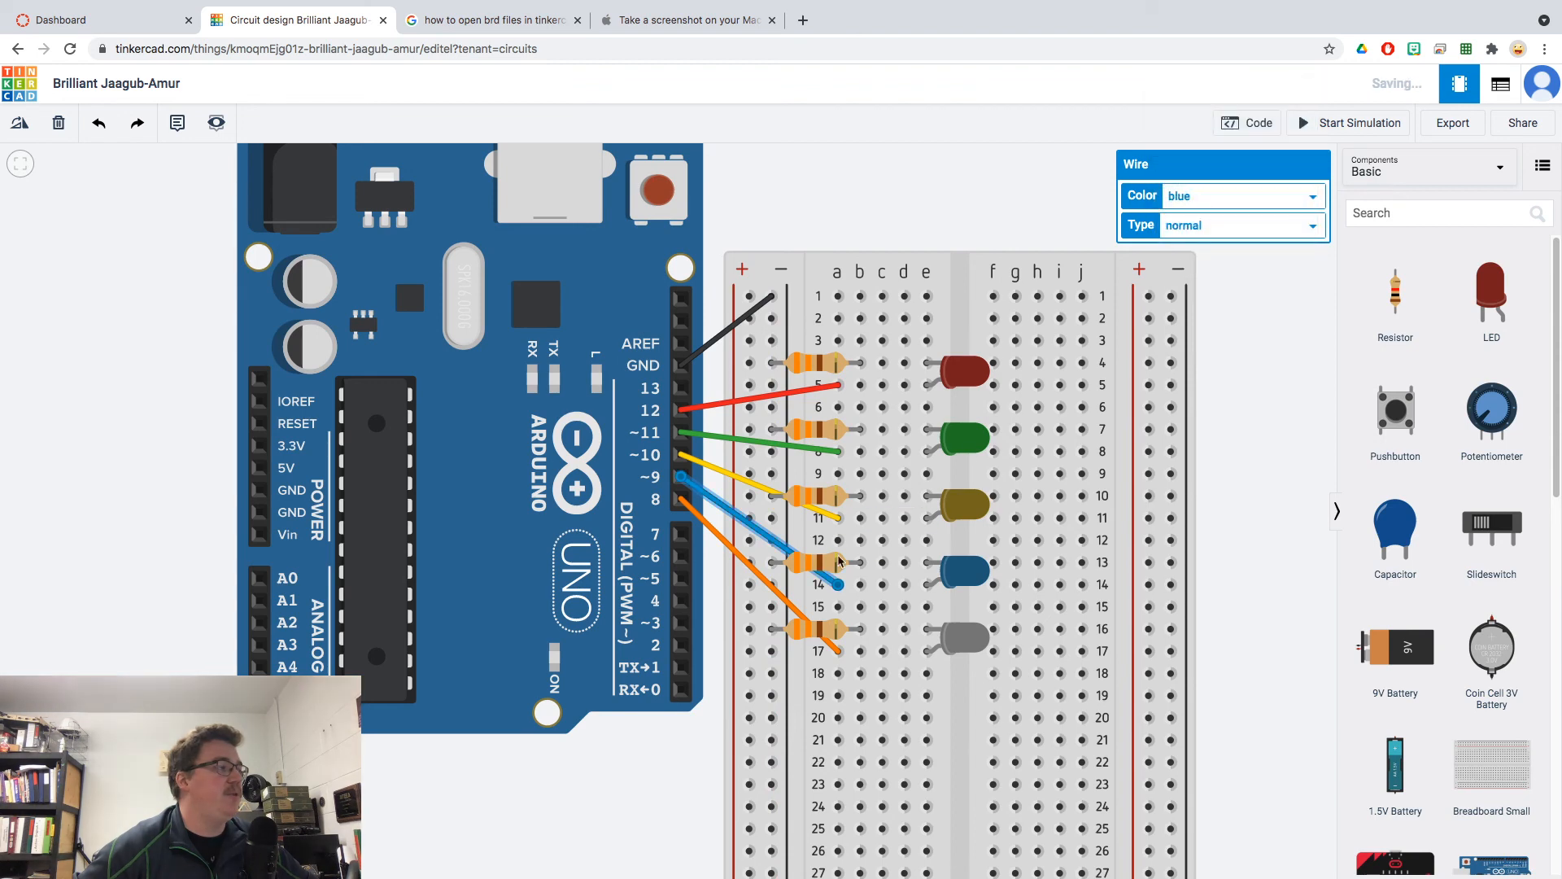
left_click(770, 583)
left_click(1253, 197)
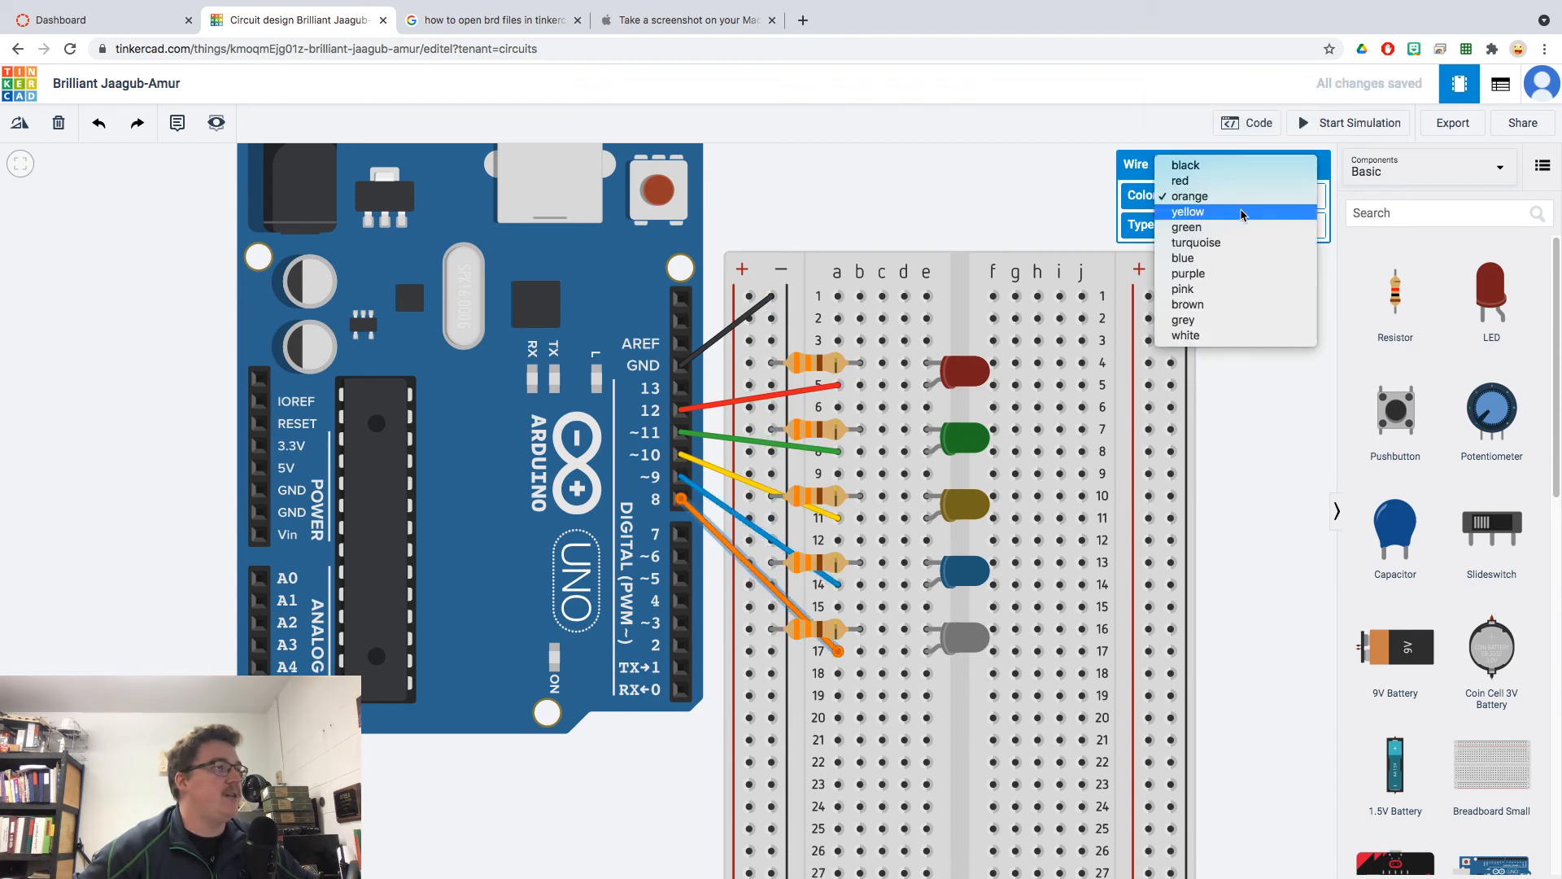
left_click(1205, 334)
left_click(1024, 225)
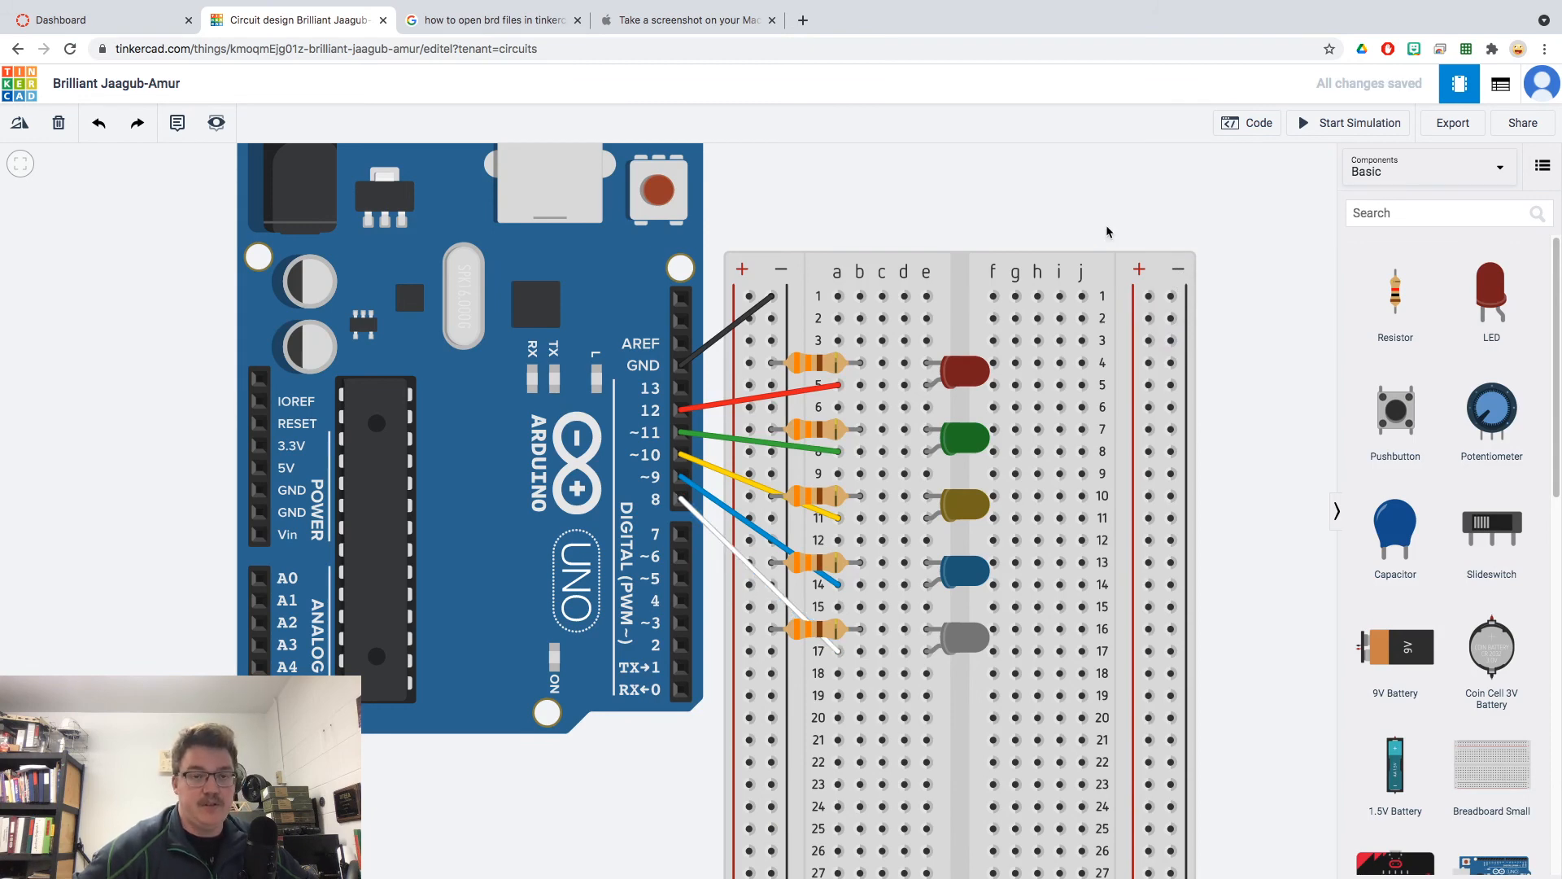
- Build a separate stack in the block code below the pin 9 blocks, alternating two digital set pin blocks with two 1-second waits
left_click(1257, 123)
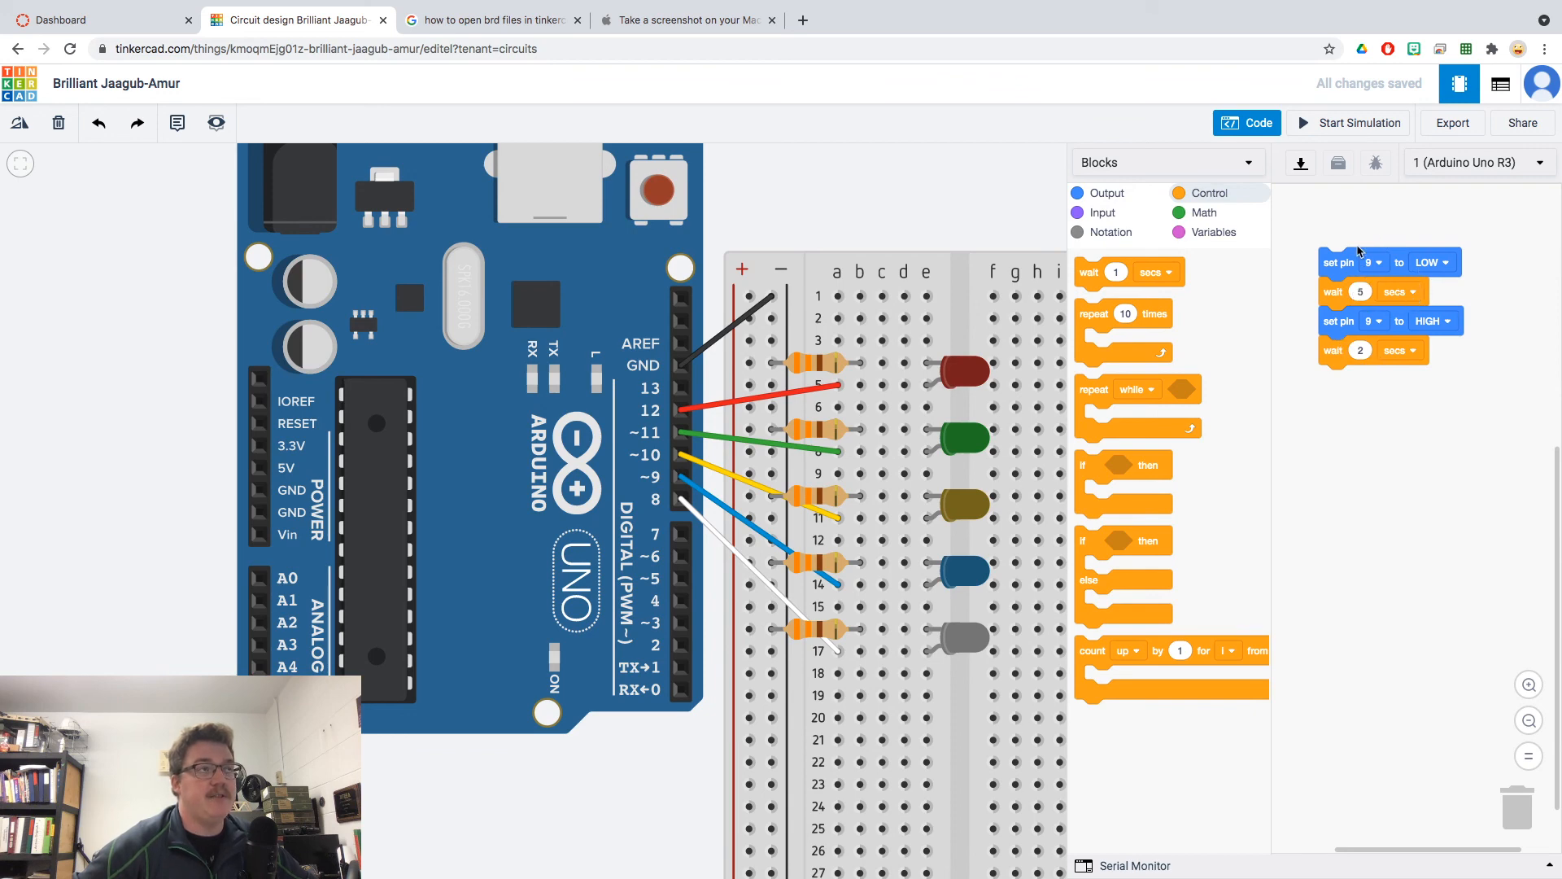
left_click(1104, 193)
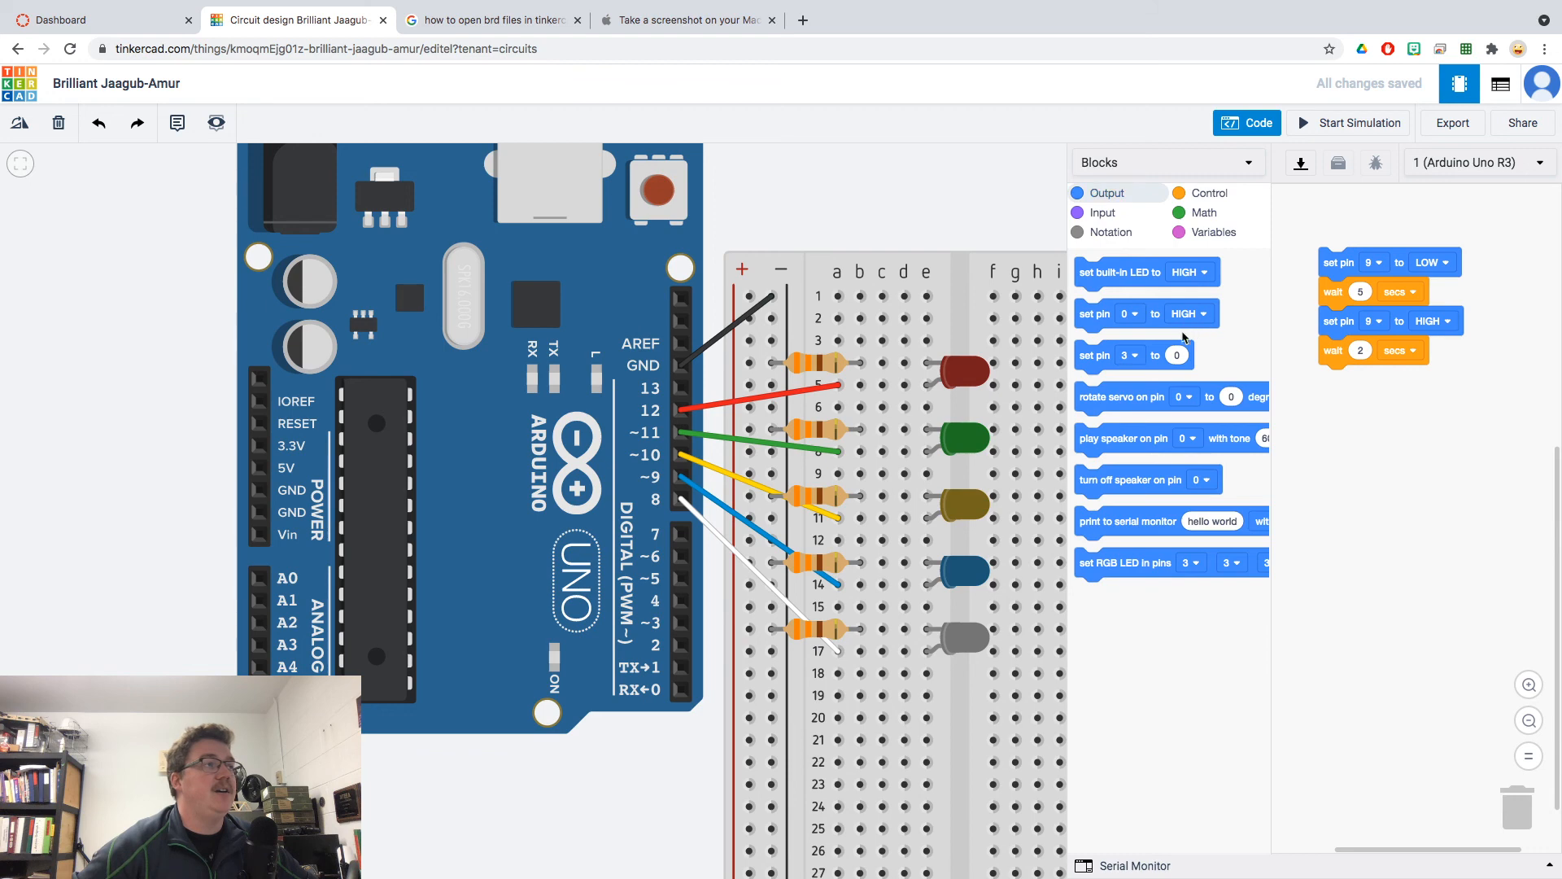
left_click_drag(1131, 324, 1371, 447)
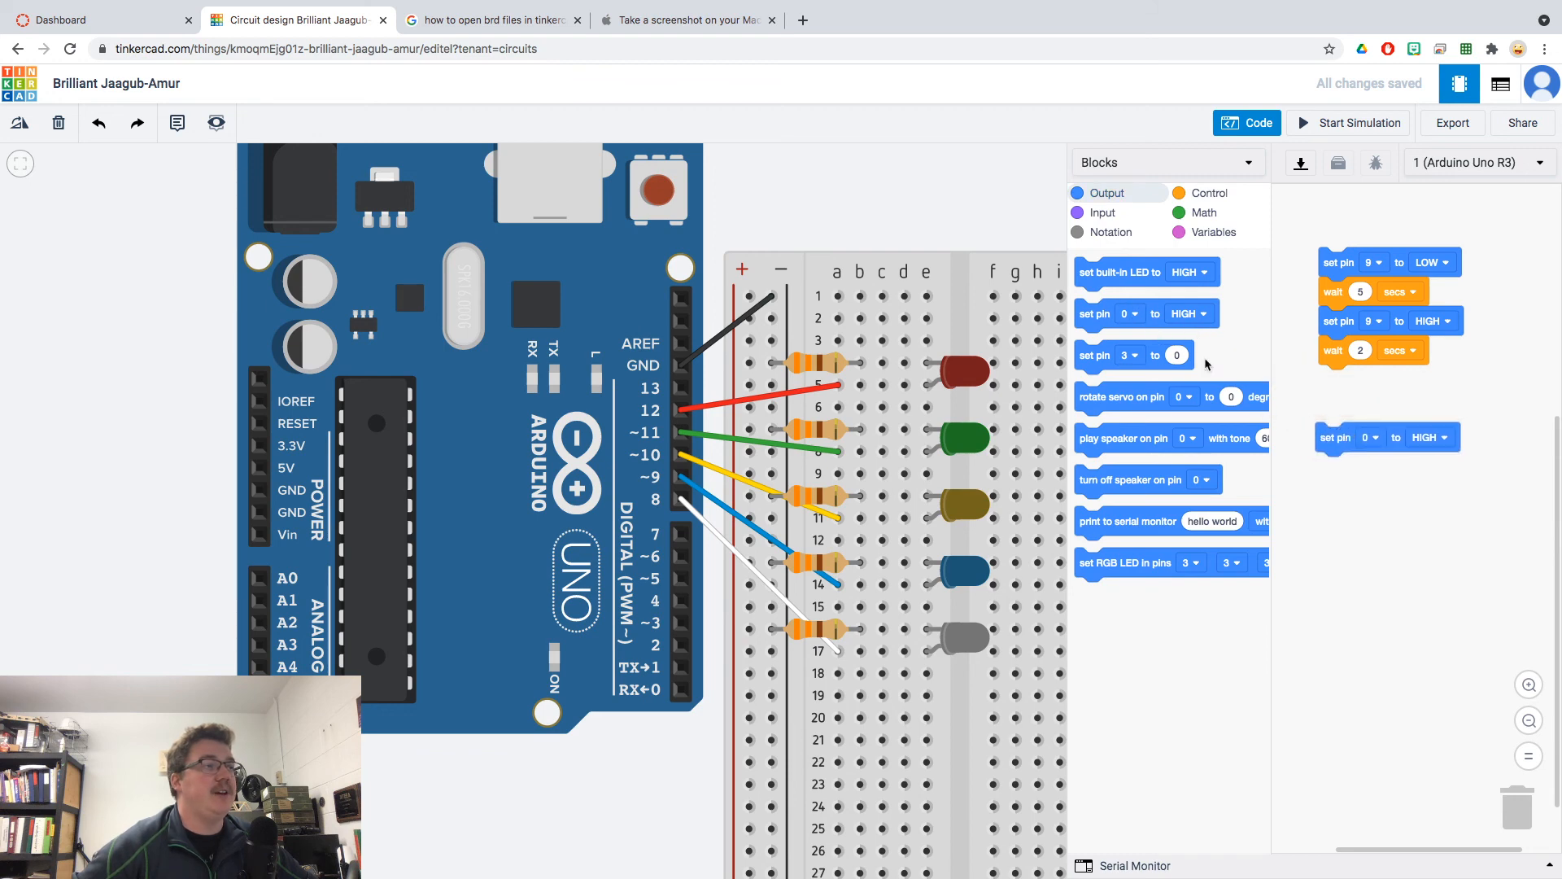
left_click_drag(1123, 326, 1347, 554)
left_click(1184, 199)
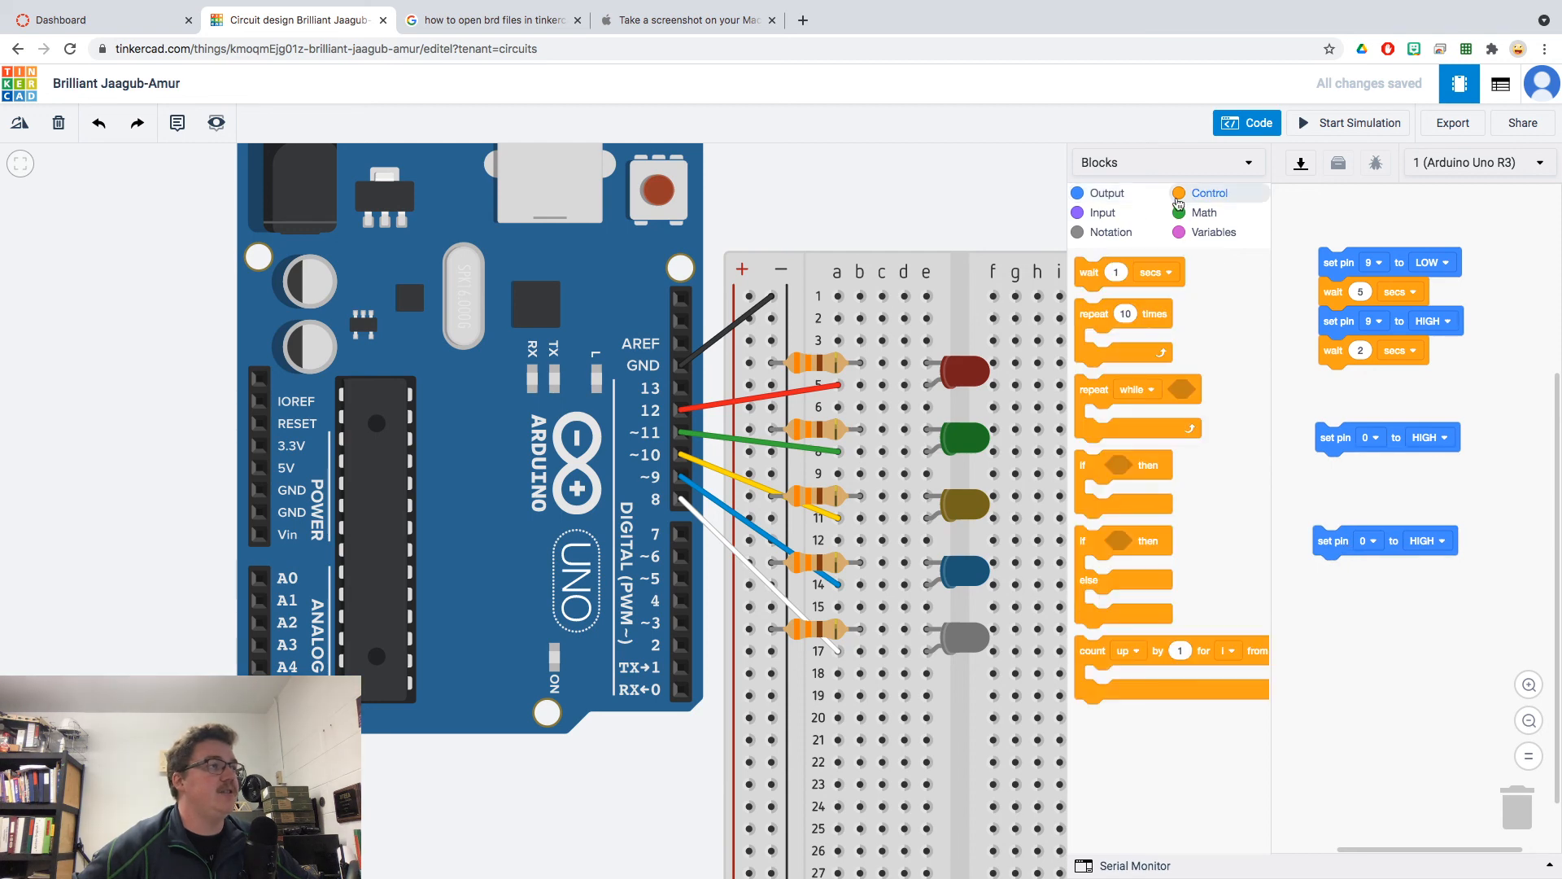
left_click_drag(1103, 285, 1343, 478)
left_click_drag(1343, 537, 1341, 492)
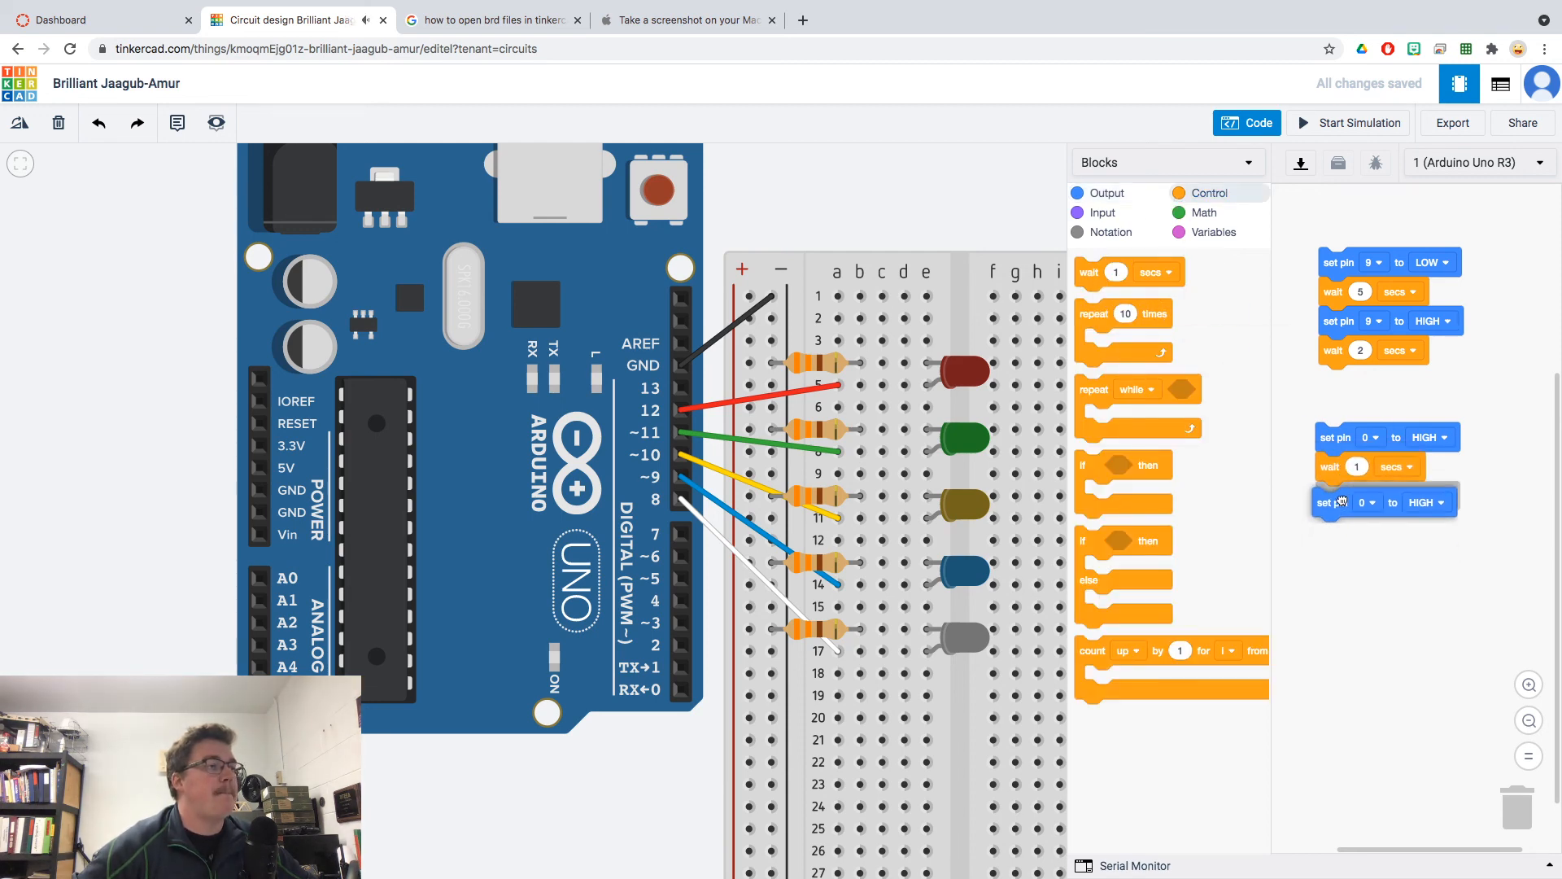
left_click_drag(1092, 273, 1339, 549)
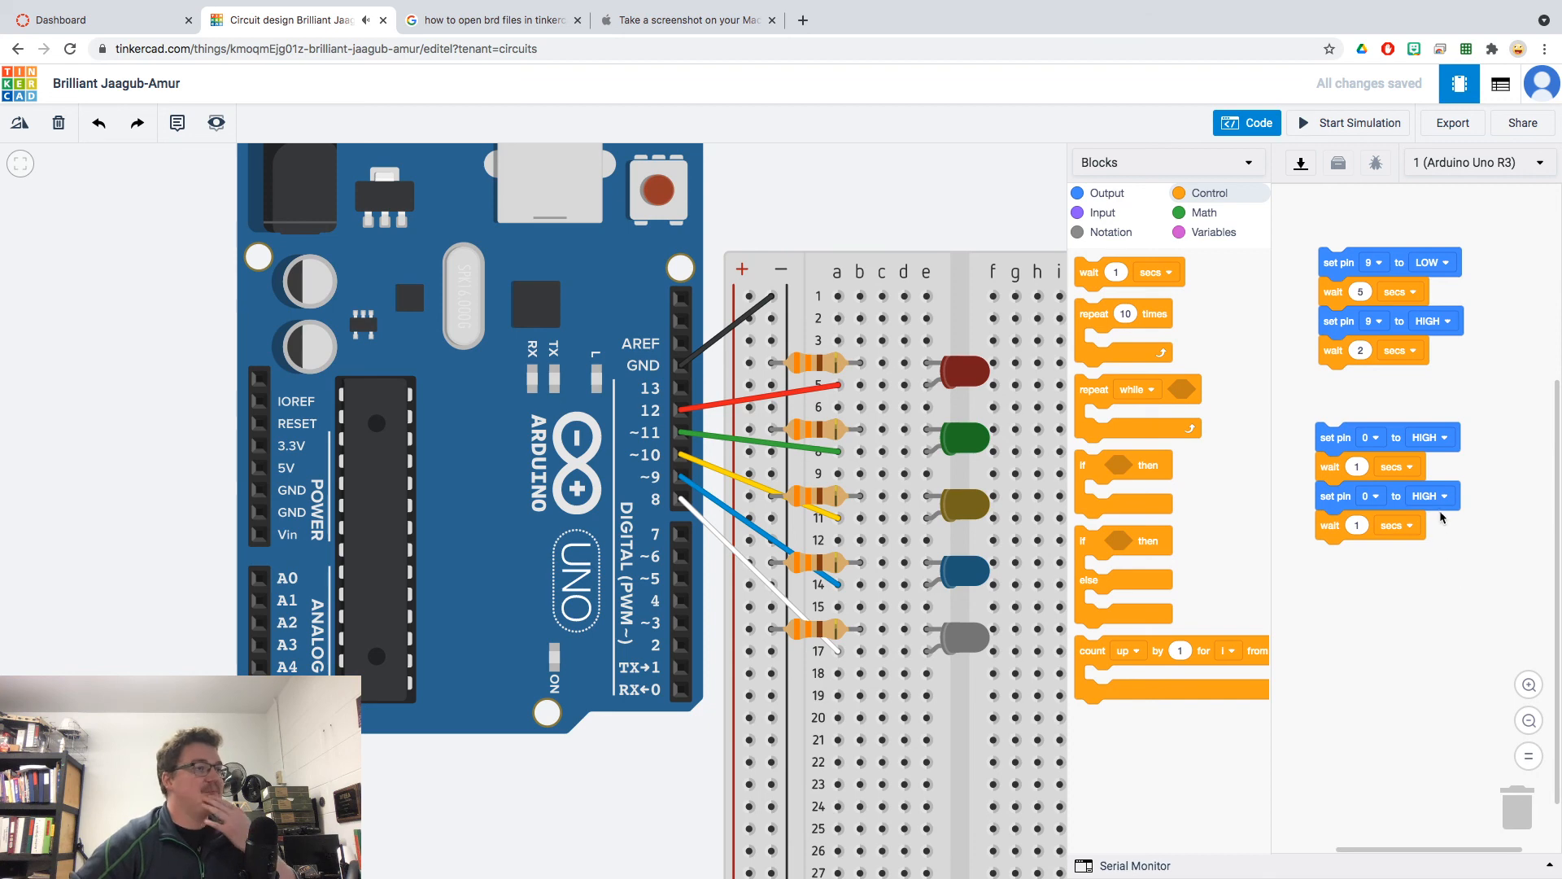
- Set the new stack's second output block to LOW and assign pin 8 to both of its set pin blocks
left_click(1432, 496)
left_click(1399, 558)
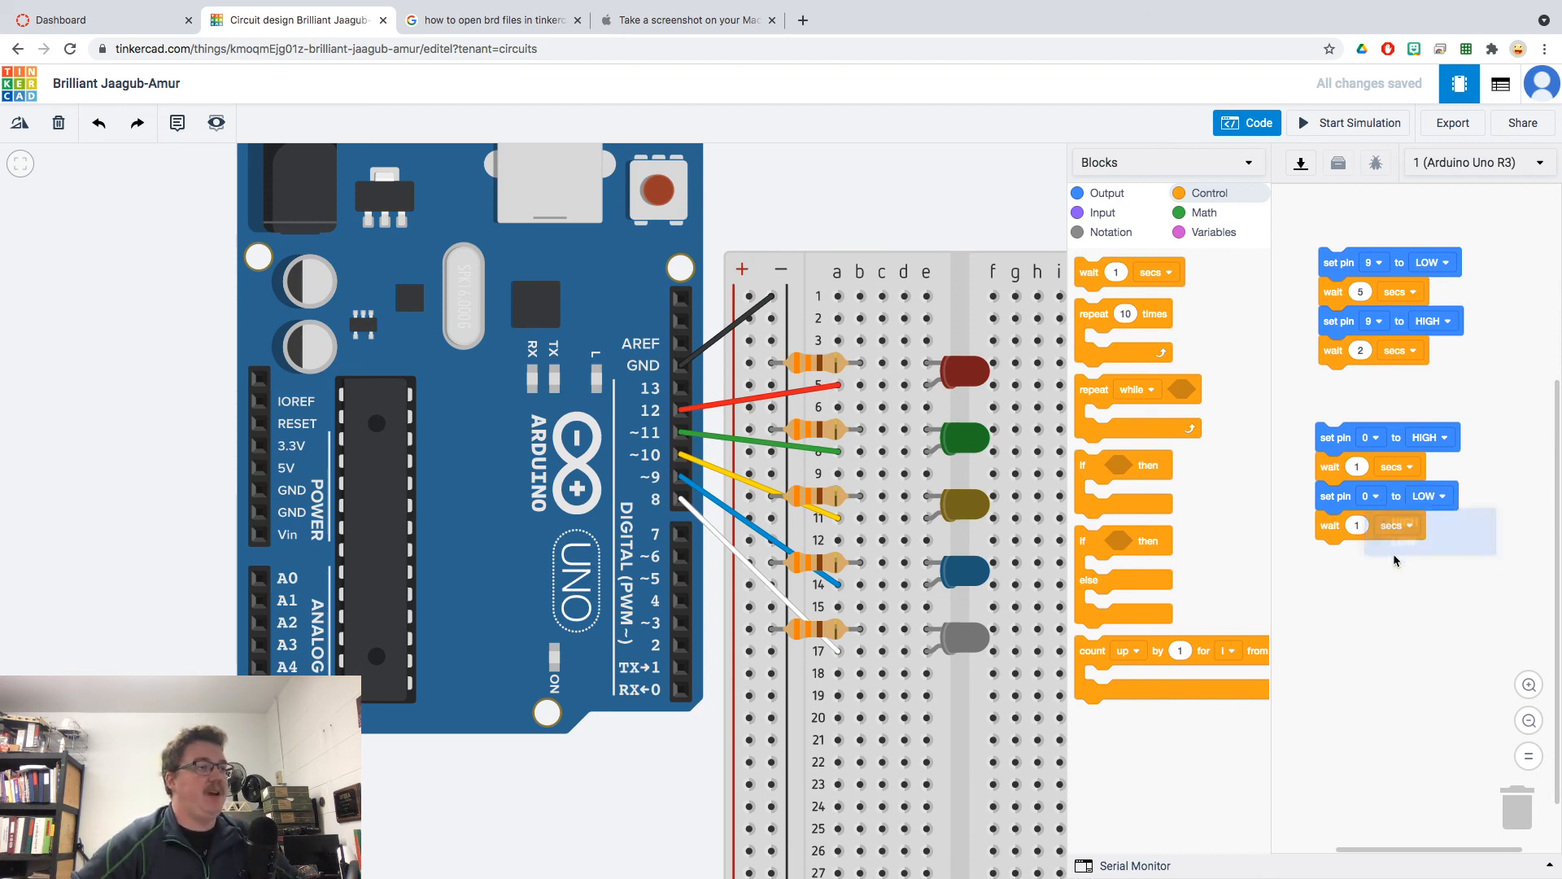
left_click(1372, 439)
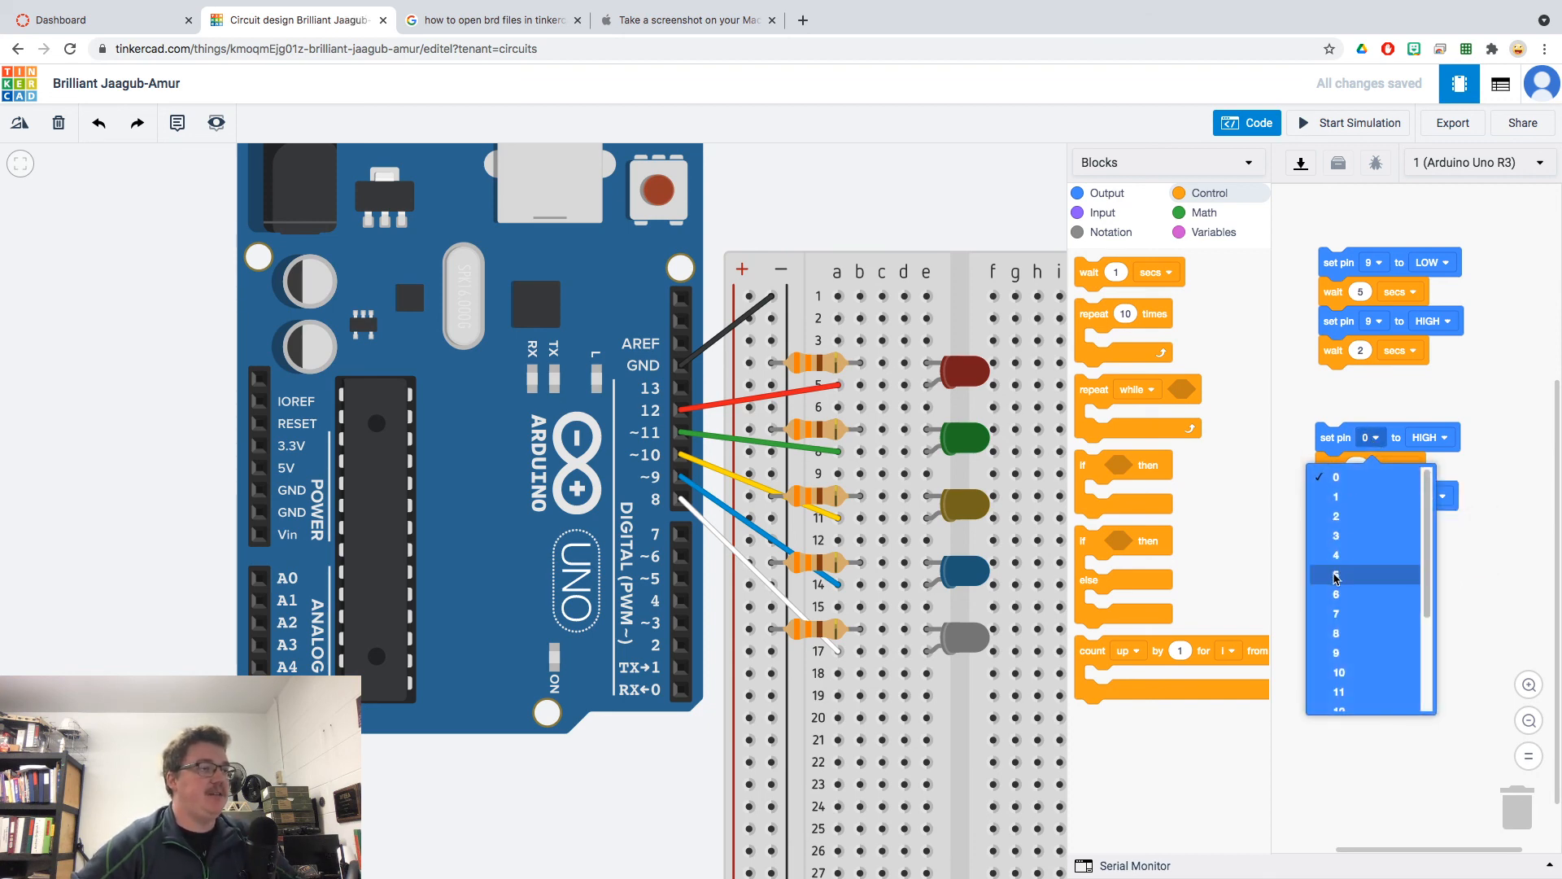
left_click(1338, 633)
left_click(1374, 498)
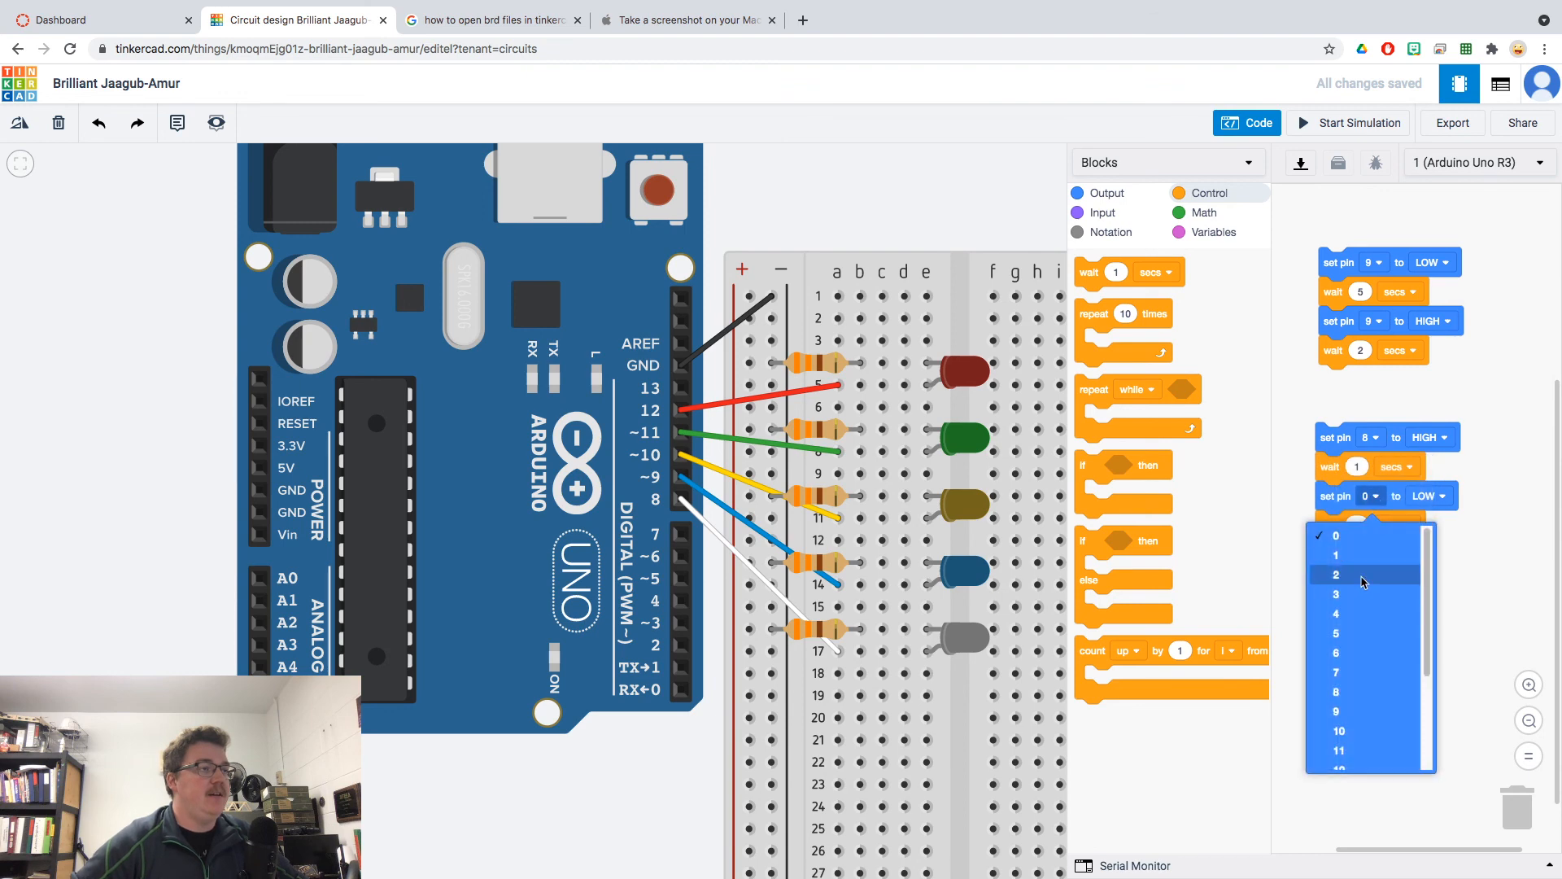
left_click(1341, 683)
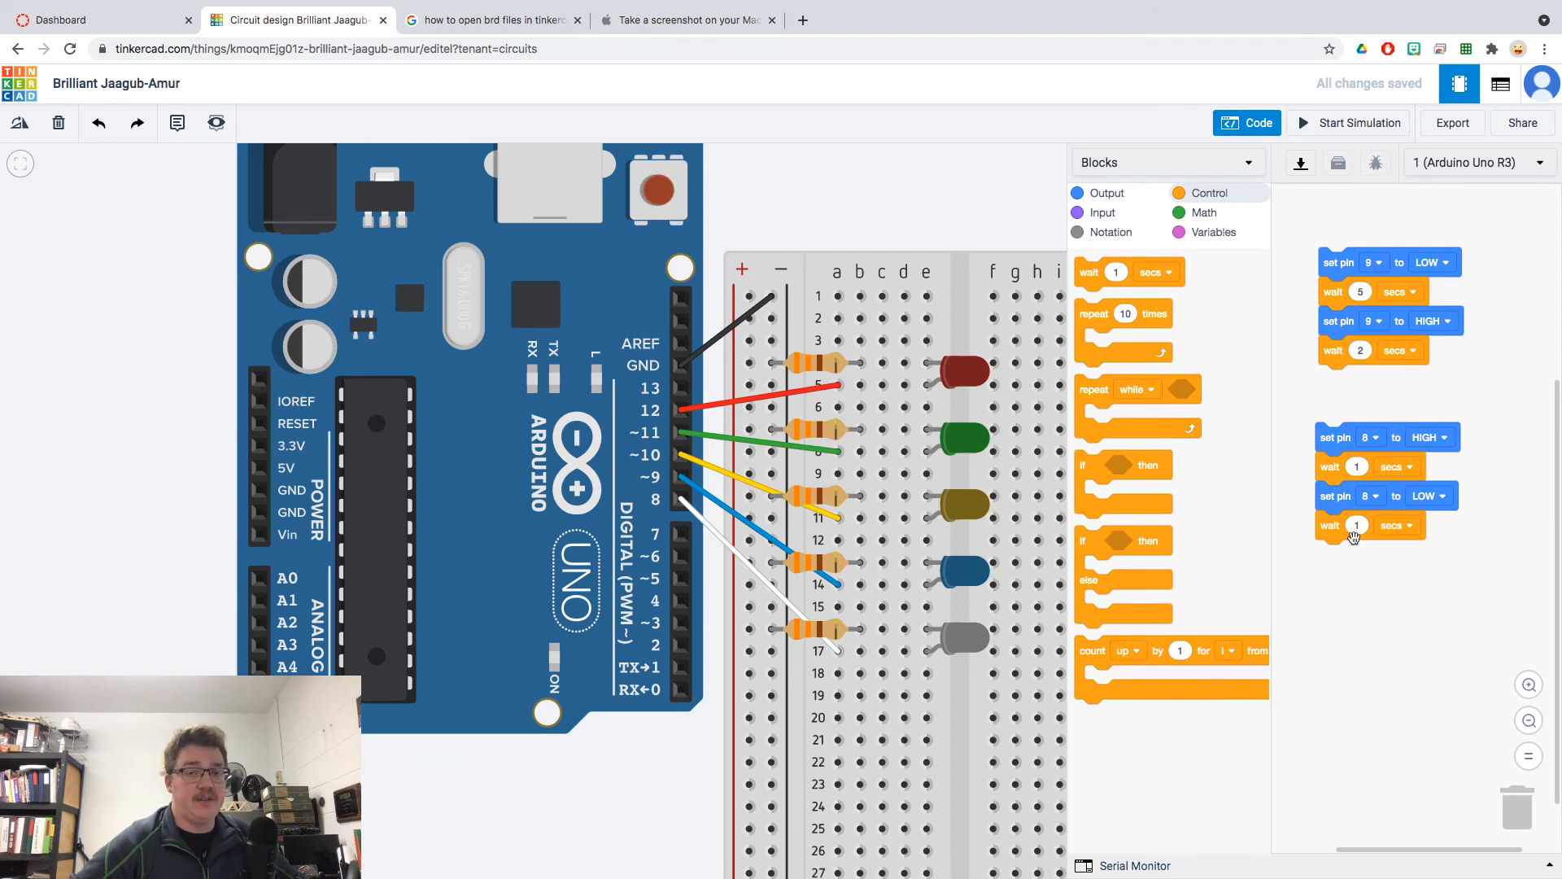
- Run the circuit simulation to check how the LEDs respond to the two separate block stacks
left_click(1351, 123)
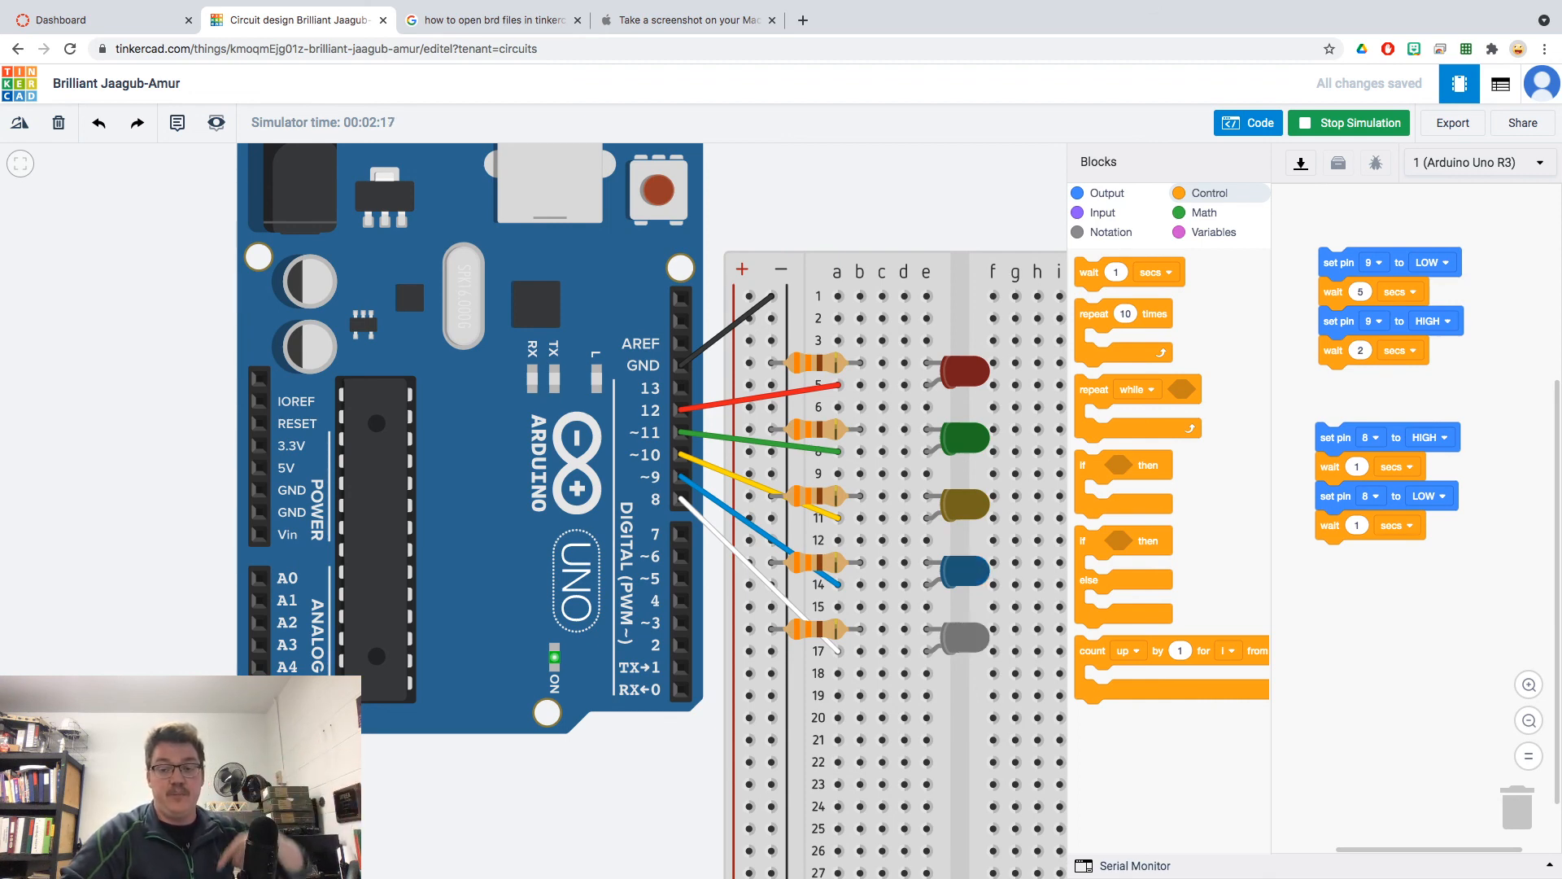
left_click_drag(1352, 382, 1561, 569)
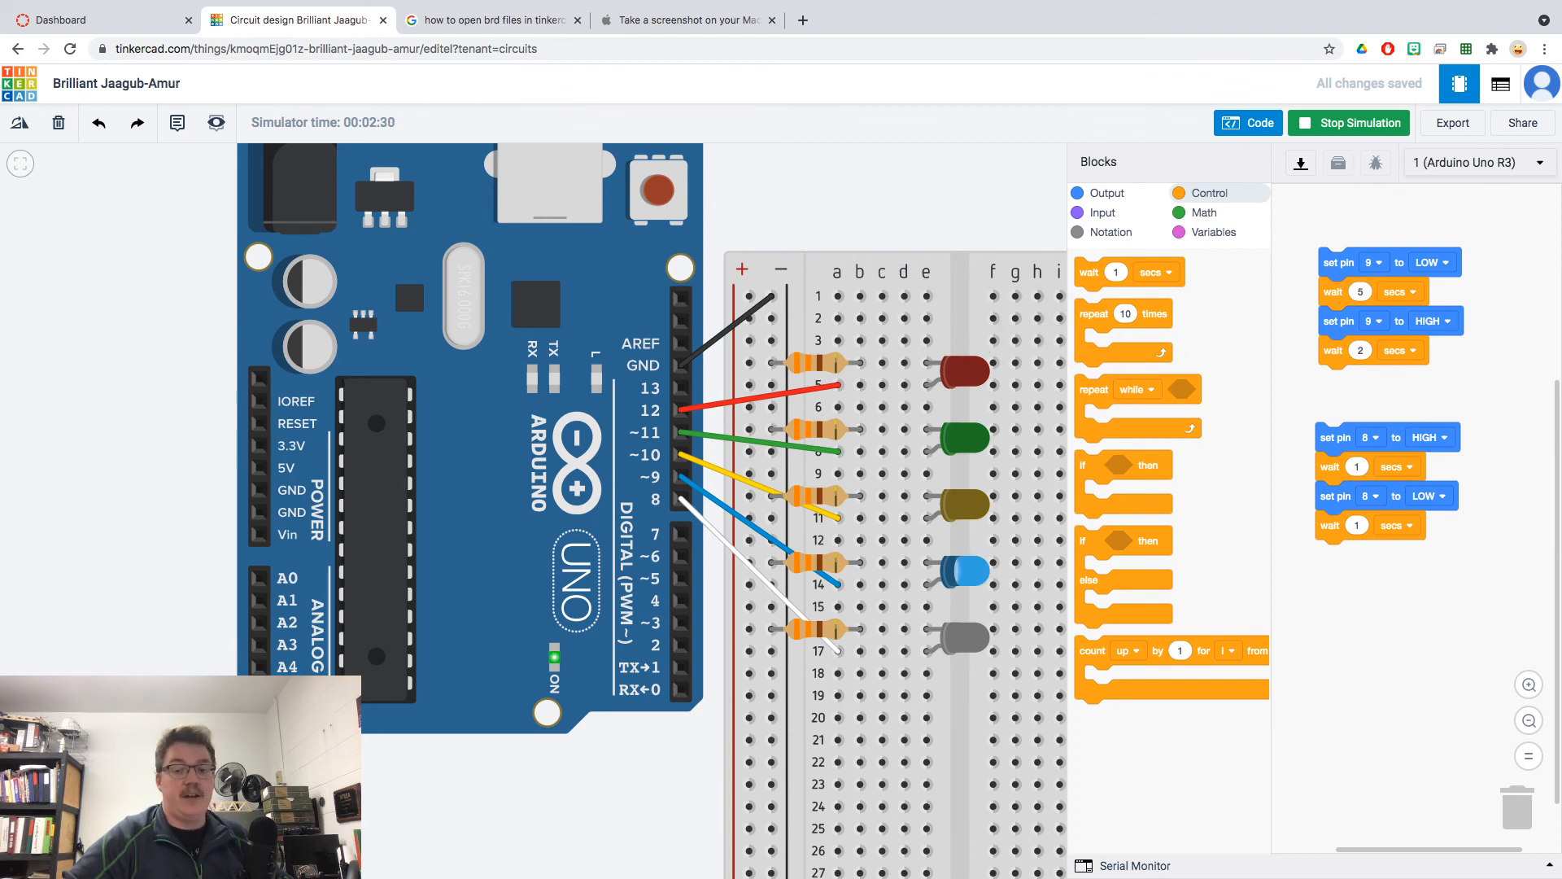